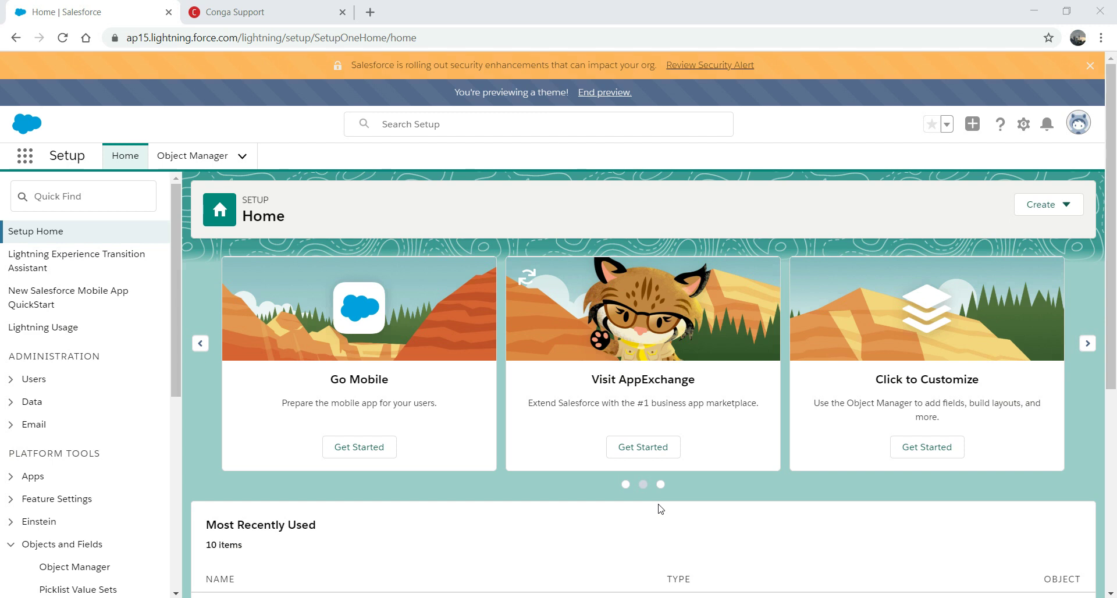
Step: Open the Conga Composer listing in AppExchange, review its highlights and technical details, and close the store
{"action": "left_click", "coordinate": [652, 449]}
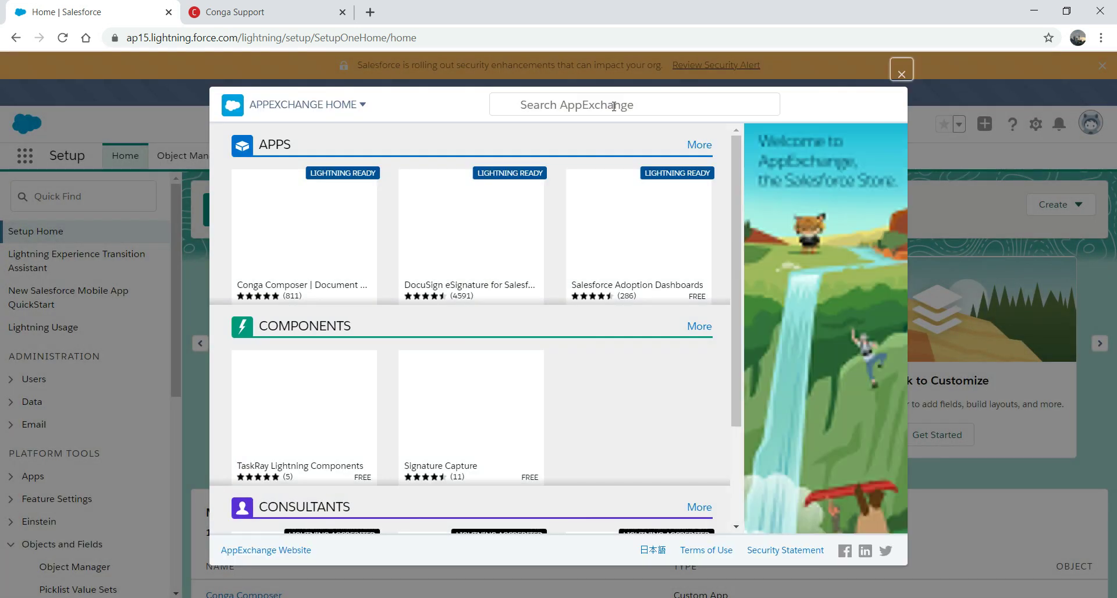
{"action": "left_click", "coordinate": [586, 107]}
{"action": "mouse_move", "coordinate": [303, 205]}
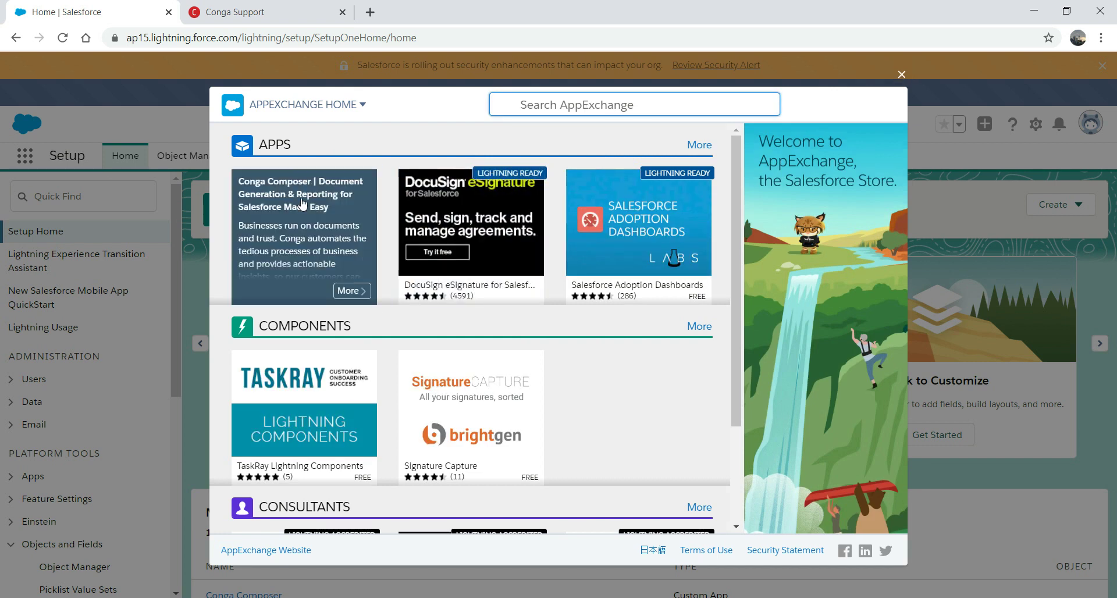
{"action": "left_click", "coordinate": [286, 229]}
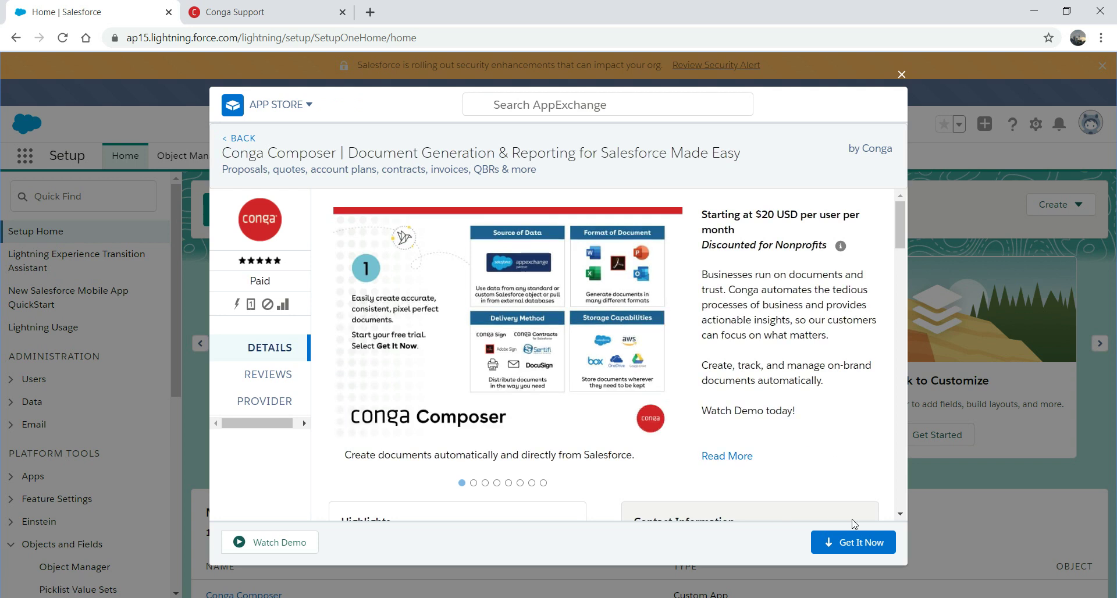
{"action": "mouse_move", "coordinate": [898, 207]}
{"action": "left_mouse_down"}
{"action": "mouse_move", "coordinate": [896, 250]}
{"action": "mouse_move", "coordinate": [897, 207]}
{"action": "left_mouse_up"}
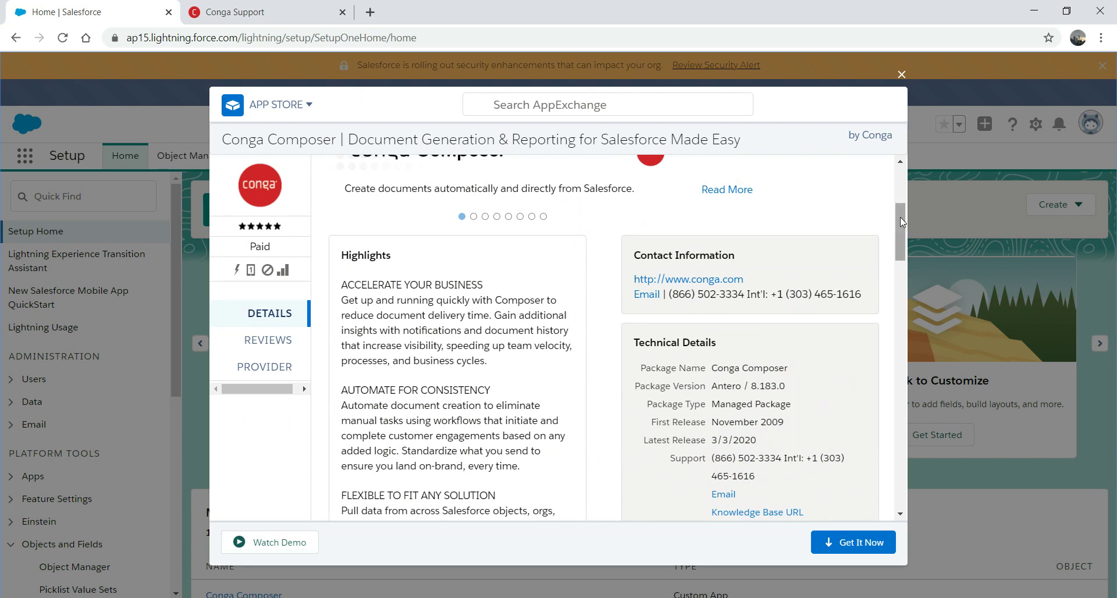
{"action": "mouse_move", "coordinate": [900, 218]}
{"action": "left_mouse_down"}
{"action": "mouse_move", "coordinate": [898, 274]}
{"action": "mouse_move", "coordinate": [891, 218]}
{"action": "left_mouse_up"}
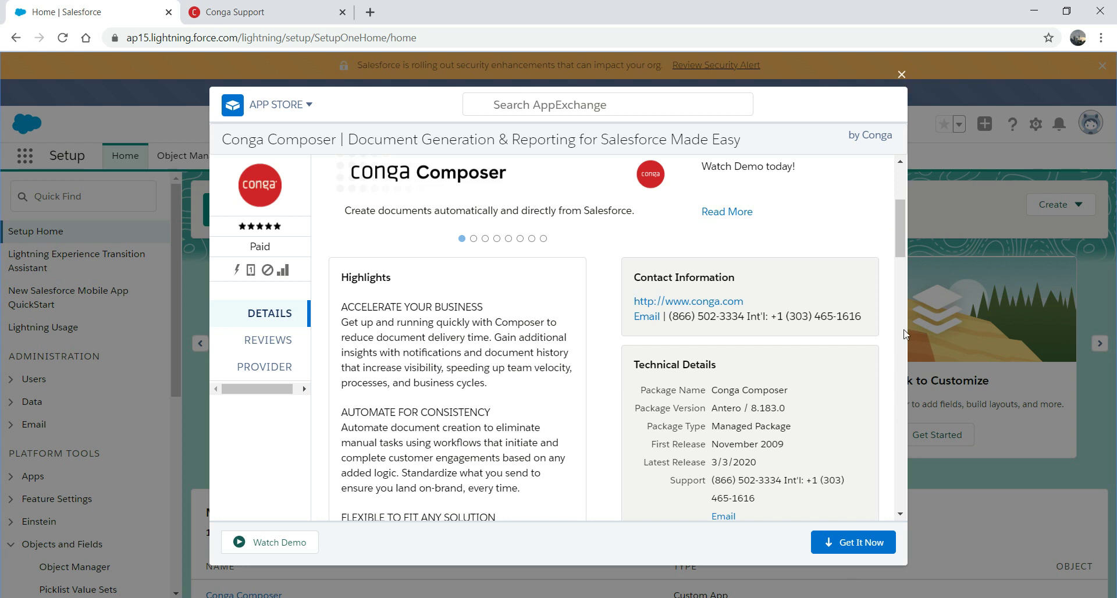
{"action": "left_click", "coordinate": [900, 75]}
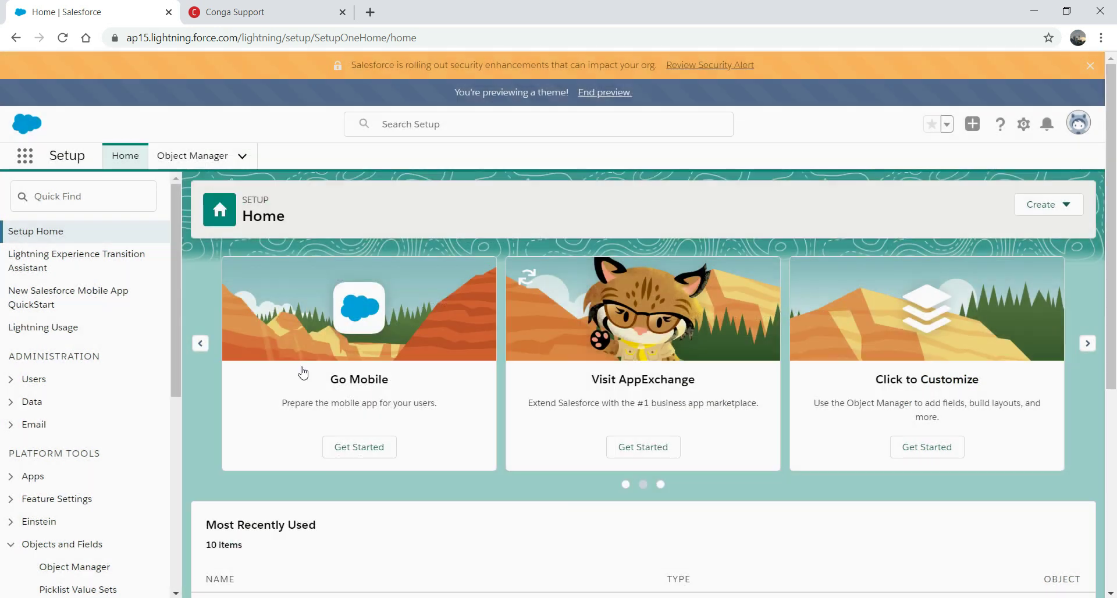
Step: Find the Installed Packages page in Setup and check the Conga Composer package
{"action": "left_click", "coordinate": [90, 192]}
{"action": "type", "text": "ins"}
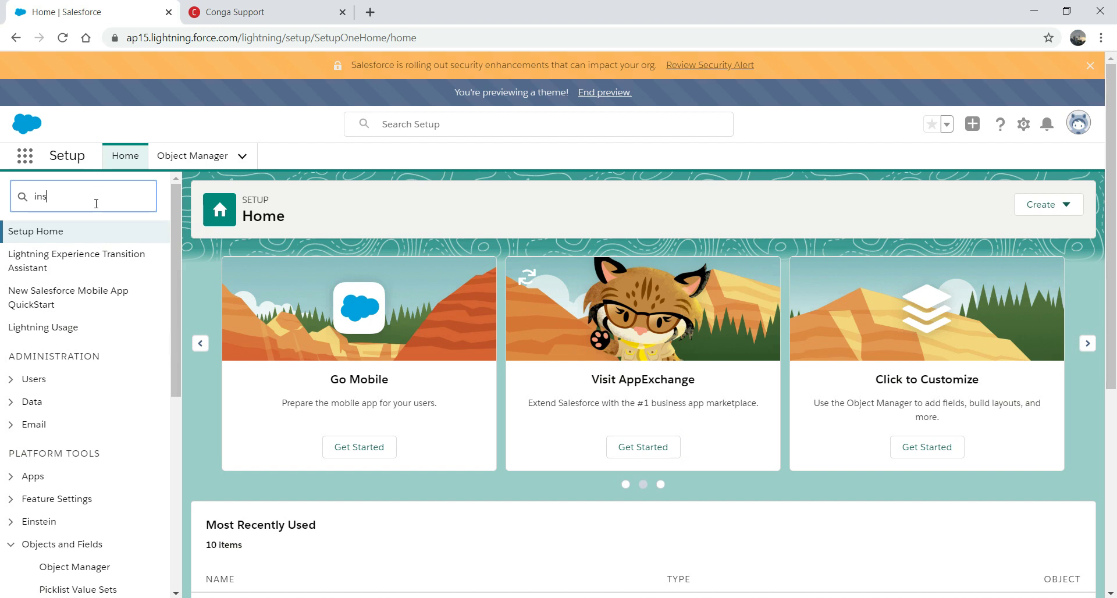
{"action": "type", "text": "tall"}
{"action": "left_click", "coordinate": [99, 279]}
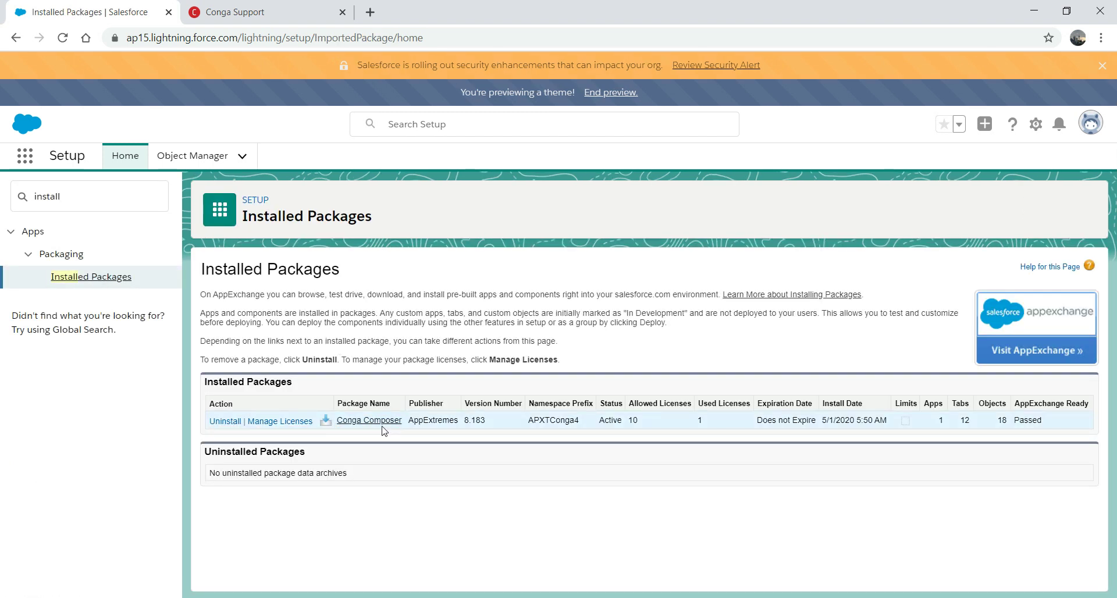
Step: Switch to the Conga Composer app and look over its additional navigation items
{"action": "left_click", "coordinate": [25, 157]}
{"action": "type", "text": "cong"}
{"action": "left_click", "coordinate": [67, 254]}
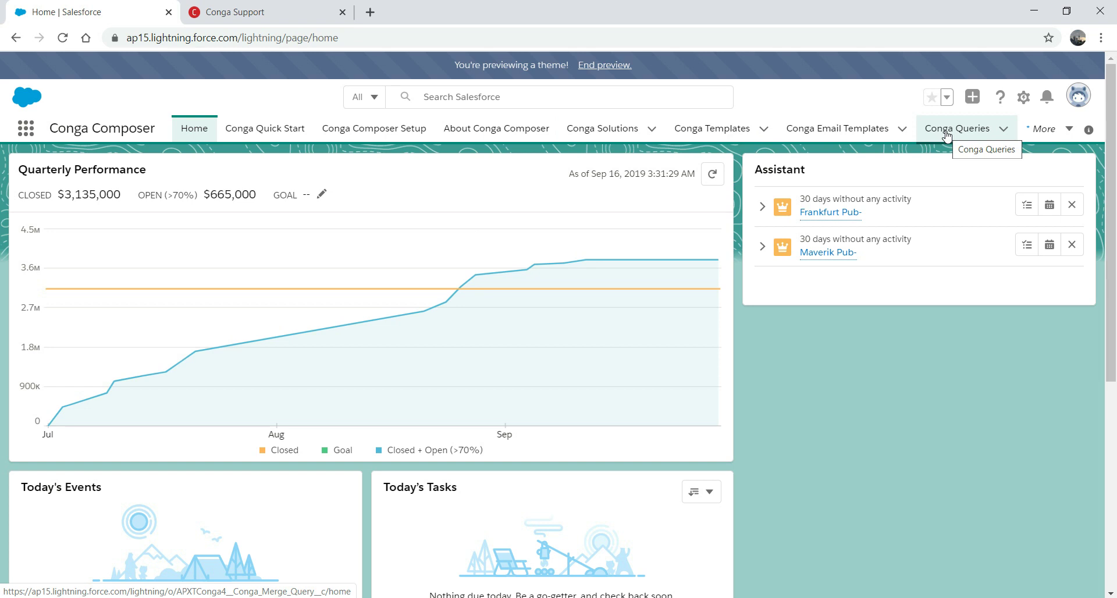
{"action": "left_click", "coordinate": [1069, 130]}
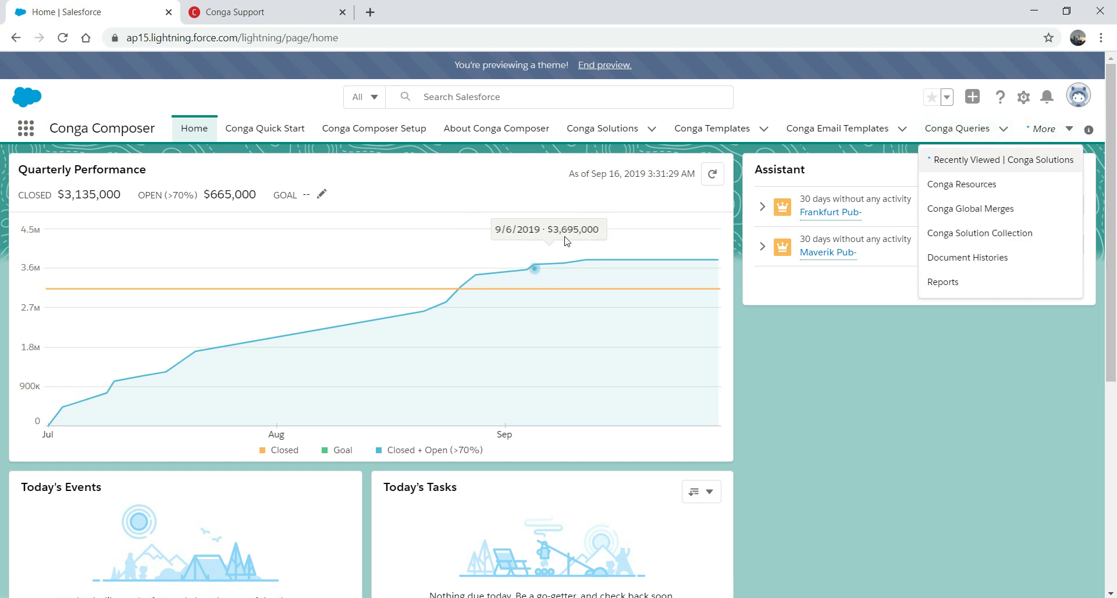
{"action": "left_click", "coordinate": [505, 182]}
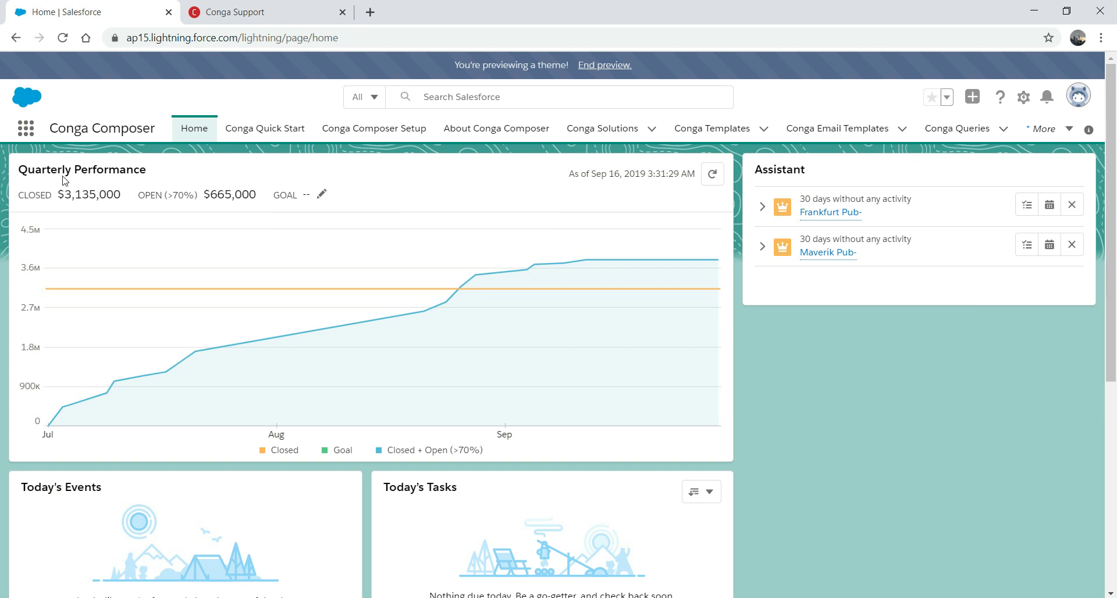
Step: Search the available apps and items for "beer" and open the Beers SoldS list
{"action": "left_click", "coordinate": [27, 130]}
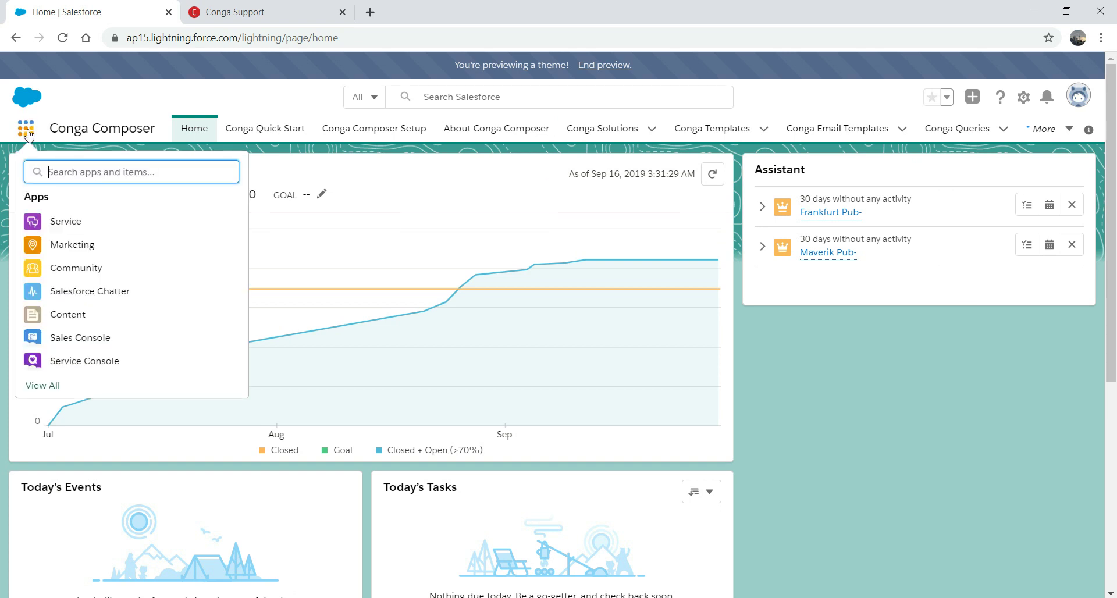
{"action": "type", "text": "bbe"}
{"action": "key", "text": "BackSpace"}
{"action": "key", "text": "BackSpace"}
{"action": "type", "text": "eer"}
{"action": "left_click", "coordinate": [72, 261]}
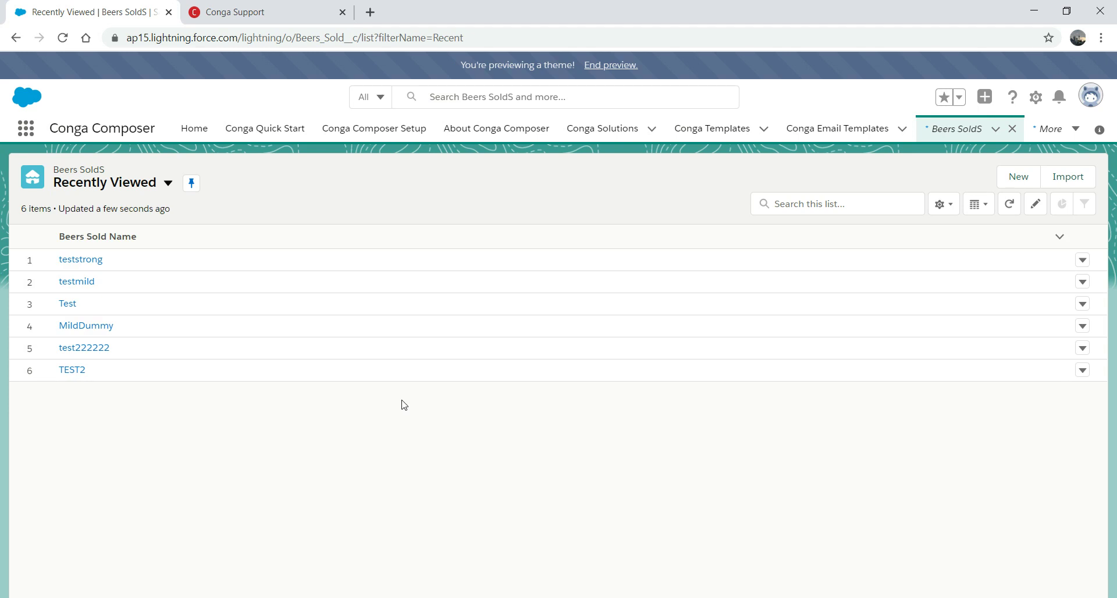
Step: View the Beers Sold record Test and return to the list using the Better View list view
{"action": "left_click", "coordinate": [68, 303]}
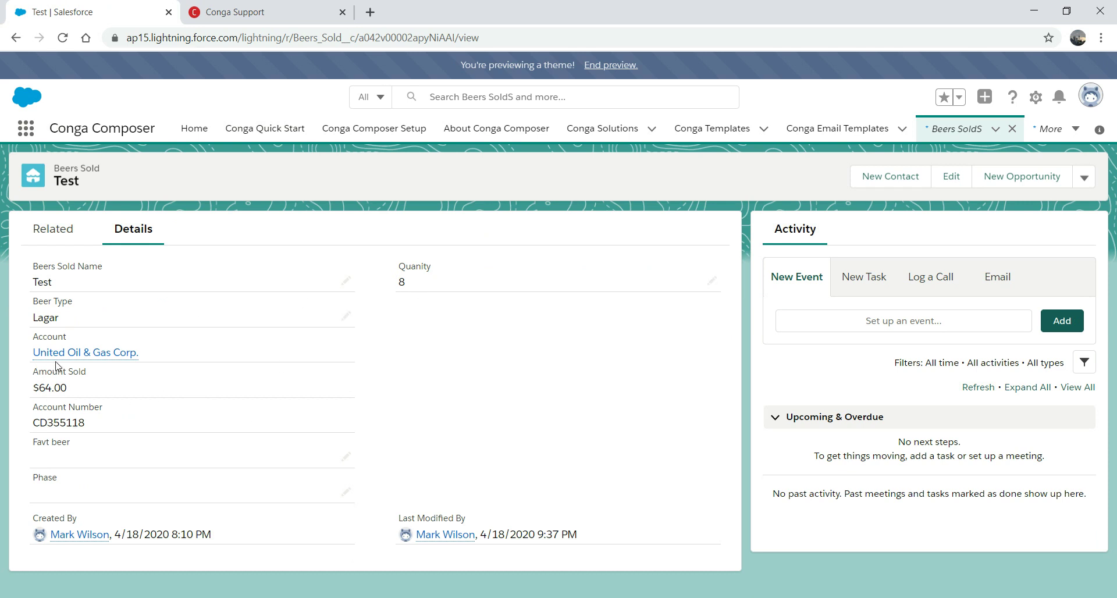
{"action": "mouse_move", "coordinate": [121, 361]}
{"action": "left_click", "coordinate": [949, 125]}
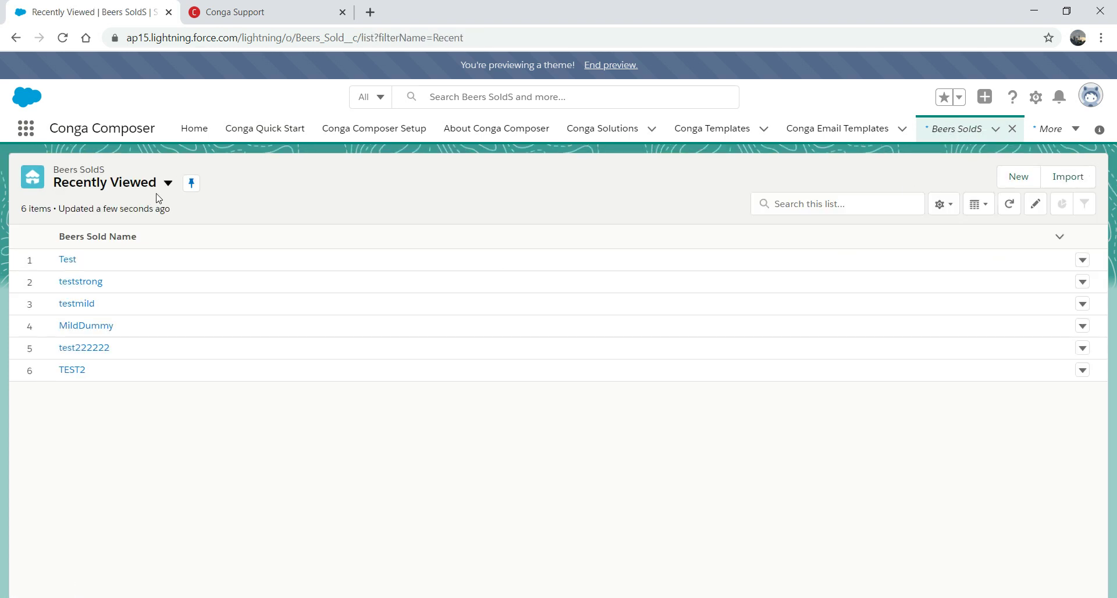
{"action": "left_click", "coordinate": [168, 183]}
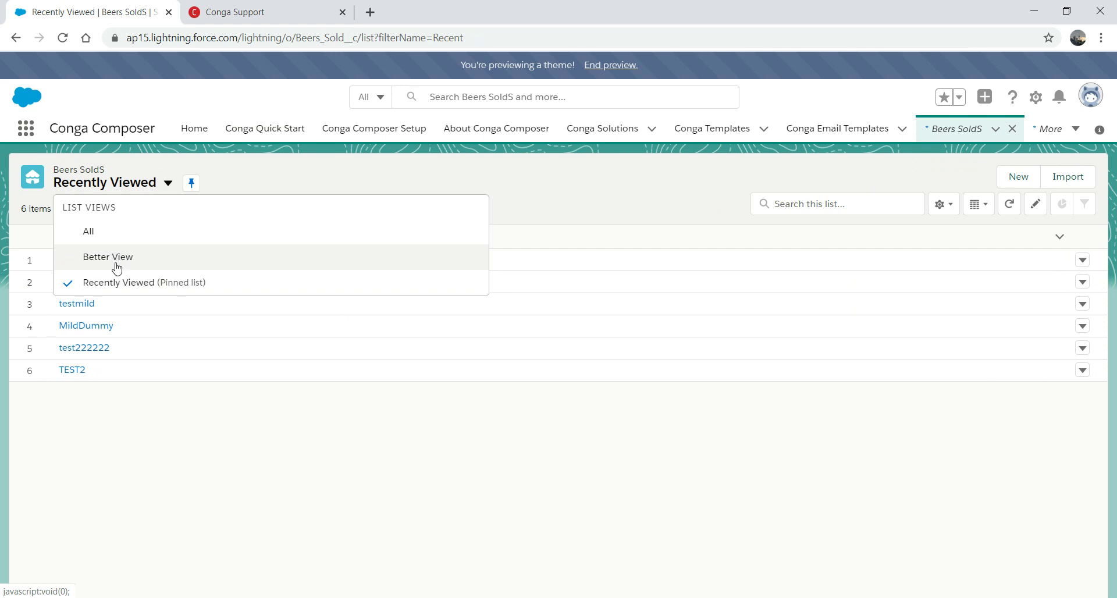
{"action": "left_click", "coordinate": [116, 261]}
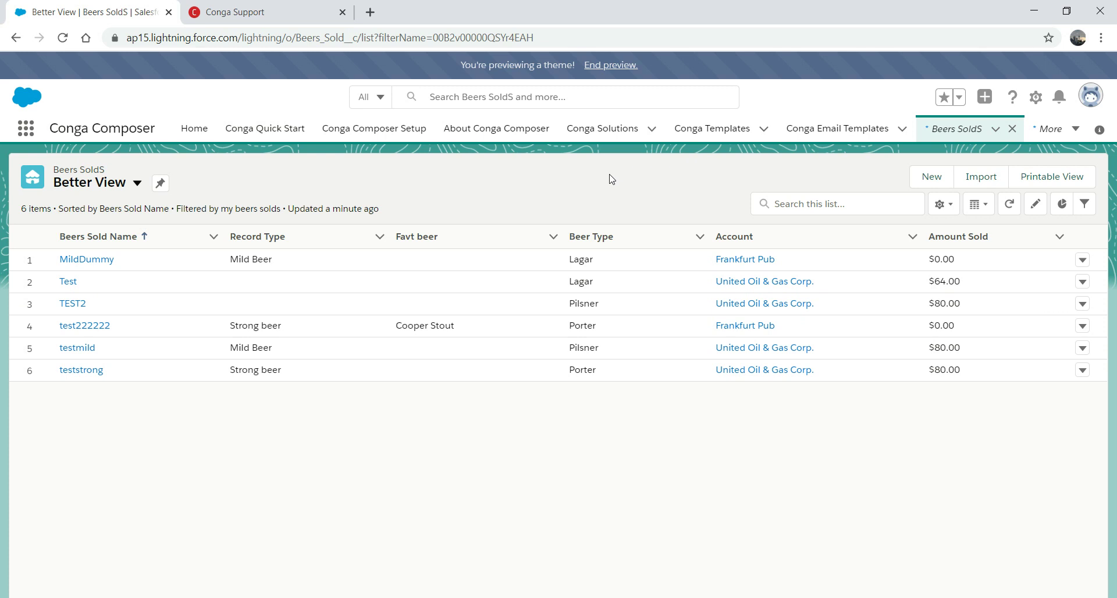
Step: From the Conga Solutions page, open Accounts in a new browser tab and view the United Oil & Gas Corp. account
{"action": "left_click", "coordinate": [607, 131]}
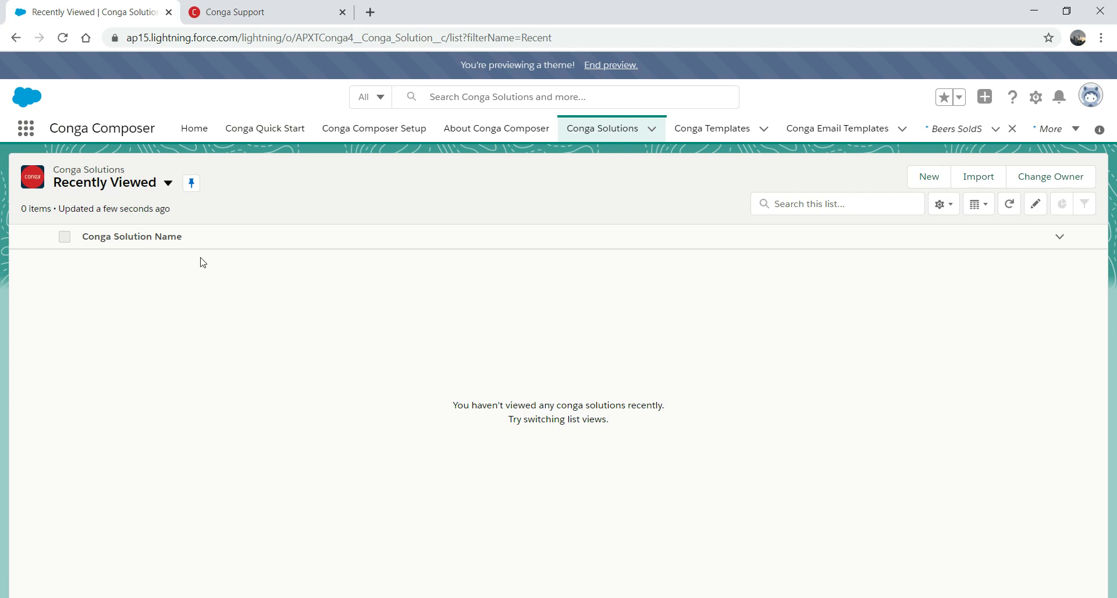
{"action": "left_click", "coordinate": [26, 130]}
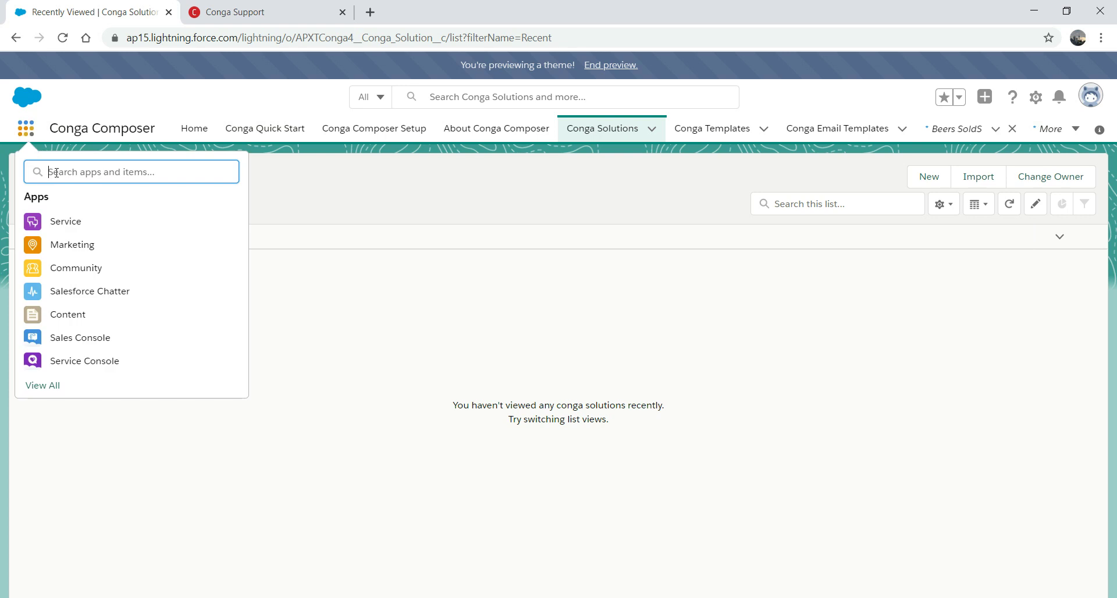
{"action": "type", "text": "account"}
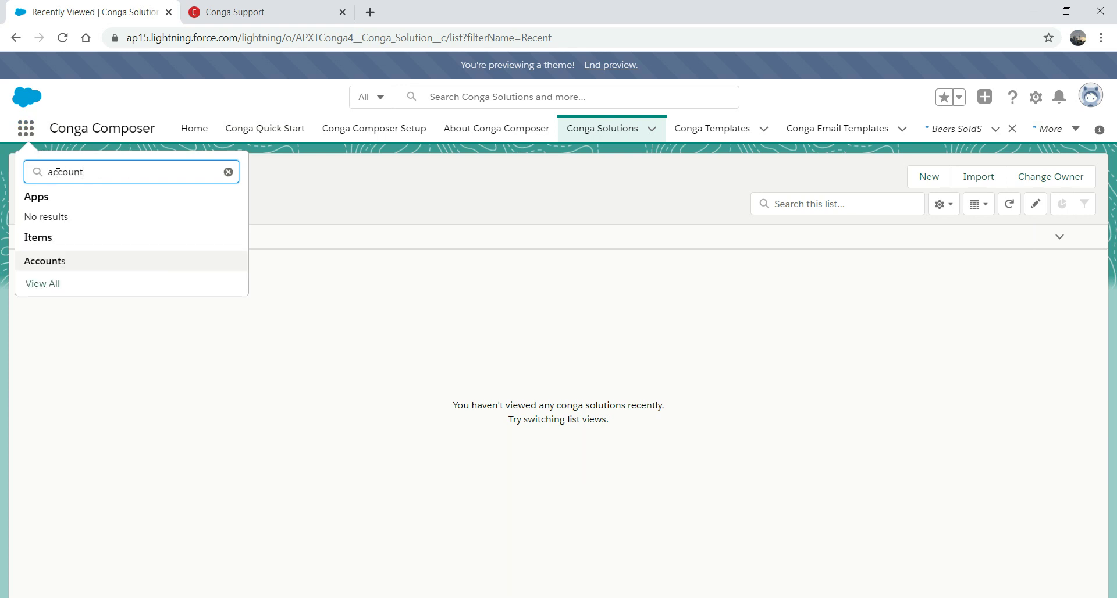
{"action": "left_click", "coordinate": [59, 265]}
{"action": "right_click", "coordinate": [59, 265]}
{"action": "left_click", "coordinate": [108, 274]}
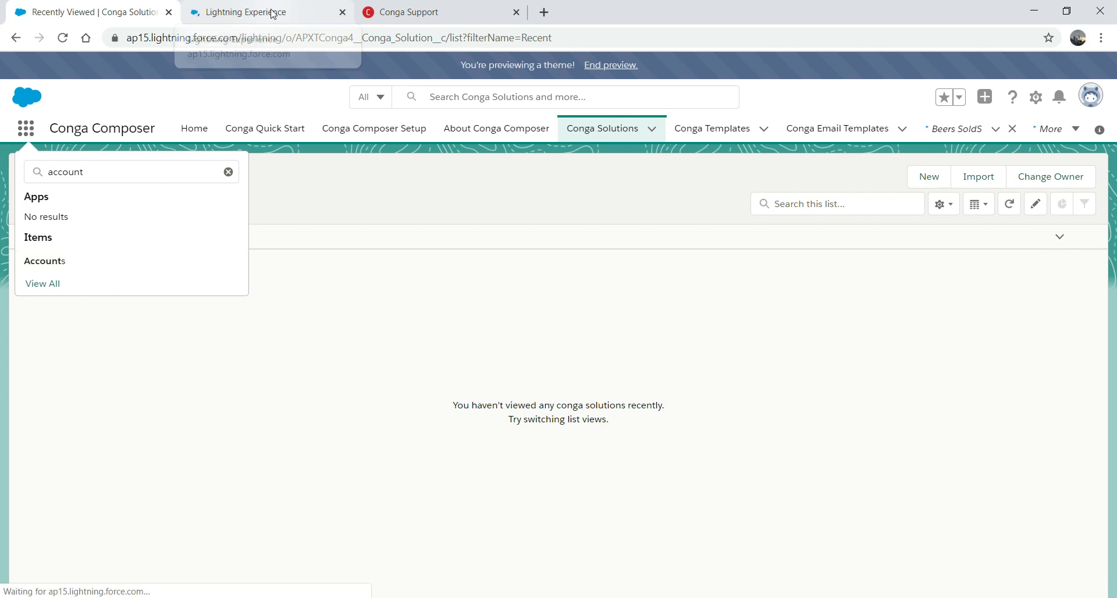
{"action": "left_click", "coordinate": [273, 13]}
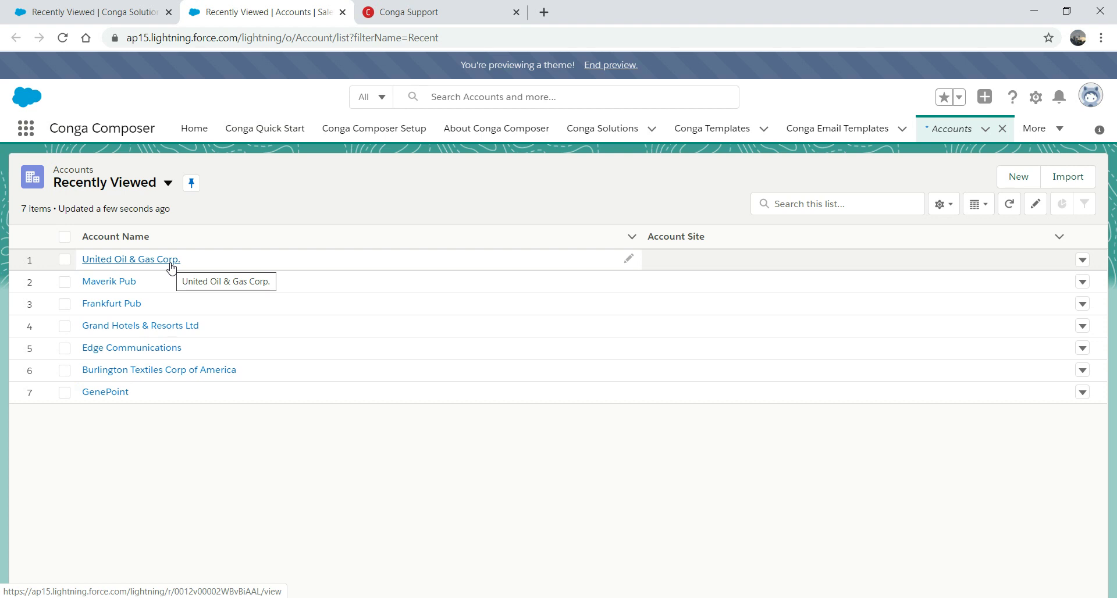
{"action": "left_click", "coordinate": [171, 265]}
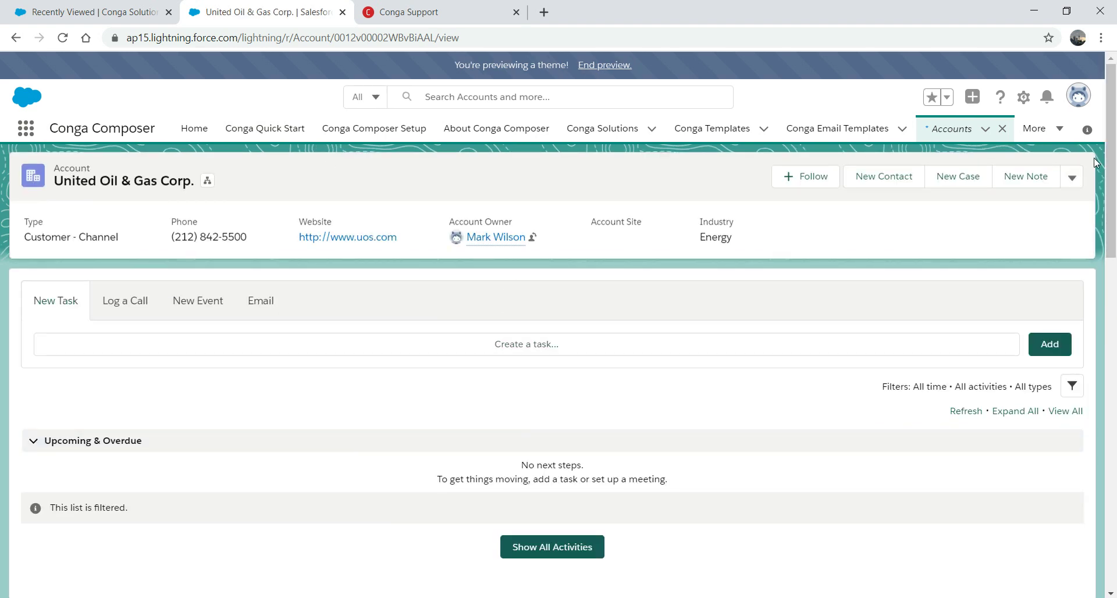
Step: Switch to Salesforce Classic and open the United Oil & Gas Corp. account detail page
{"action": "left_click", "coordinate": [1078, 96]}
{"action": "left_click", "coordinate": [924, 306]}
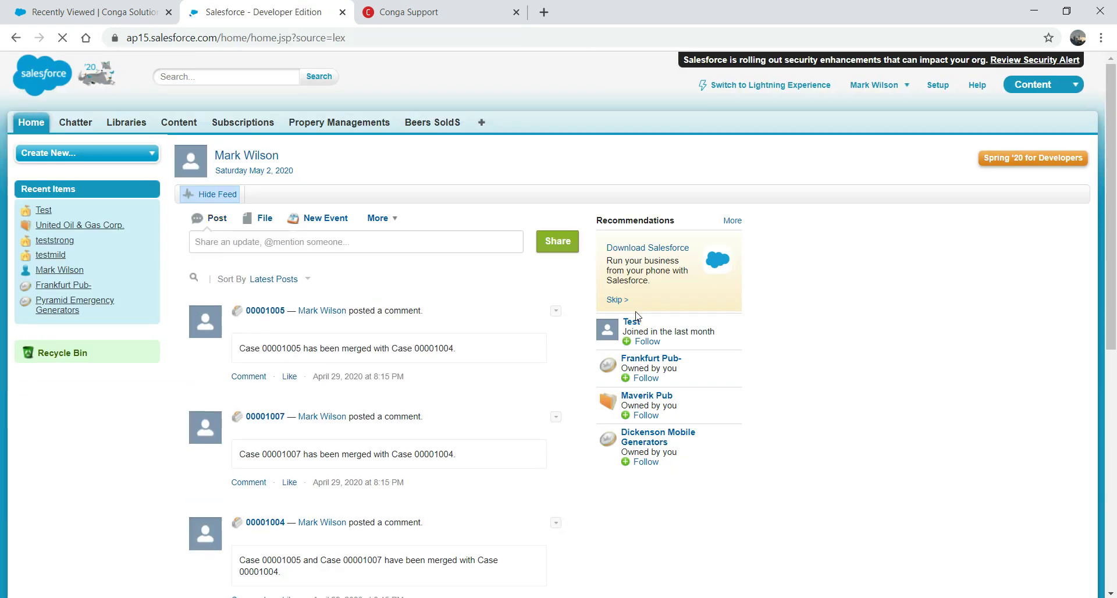
{"action": "left_click", "coordinate": [481, 123]}
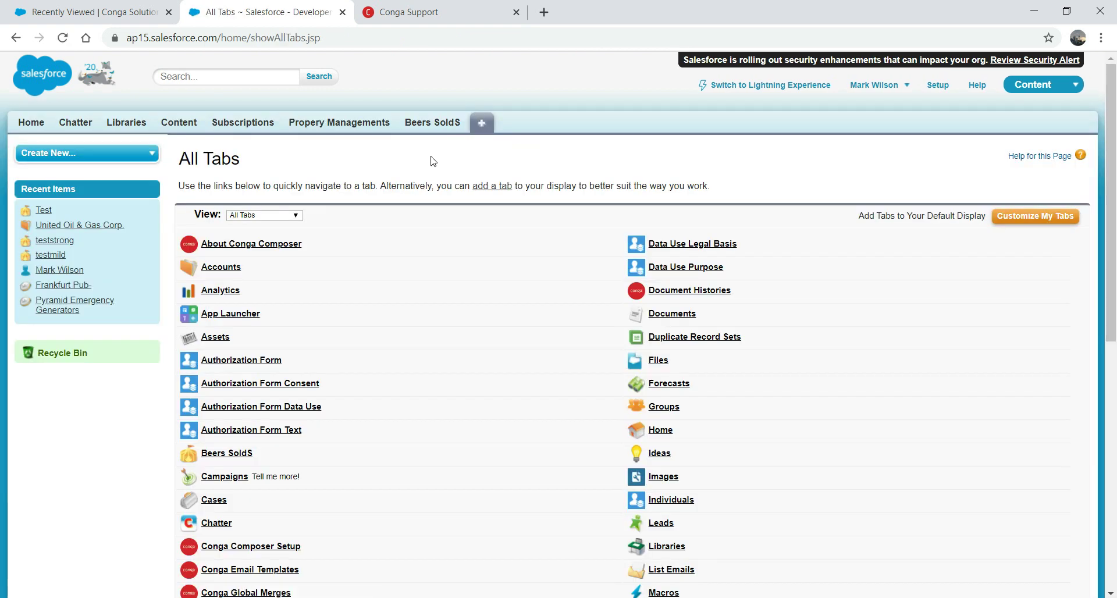
{"action": "left_click", "coordinate": [233, 269]}
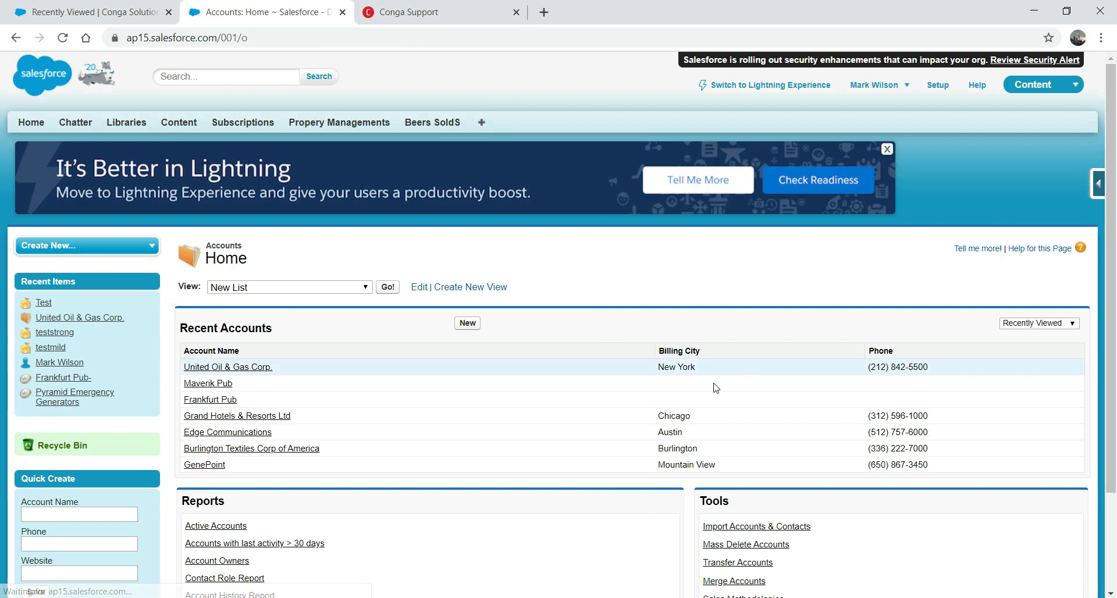
{"action": "left_click", "coordinate": [207, 367]}
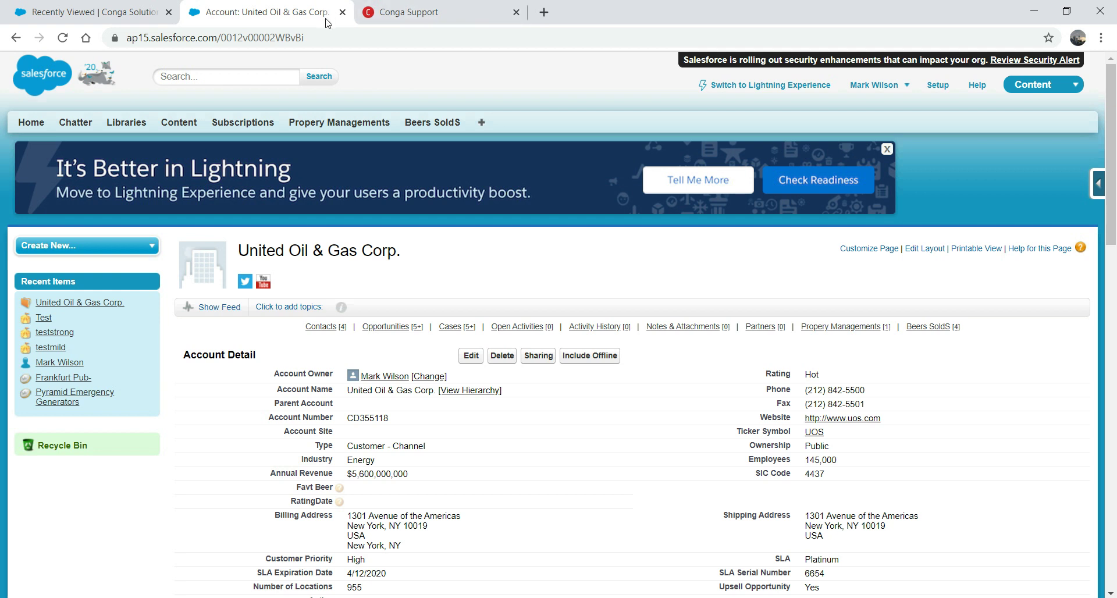
Step: Close the account's browser tab and show the All list view of Conga Solutions
{"action": "left_click", "coordinate": [102, 7]}
{"action": "left_click", "coordinate": [342, 11]}
{"action": "left_click", "coordinate": [601, 132]}
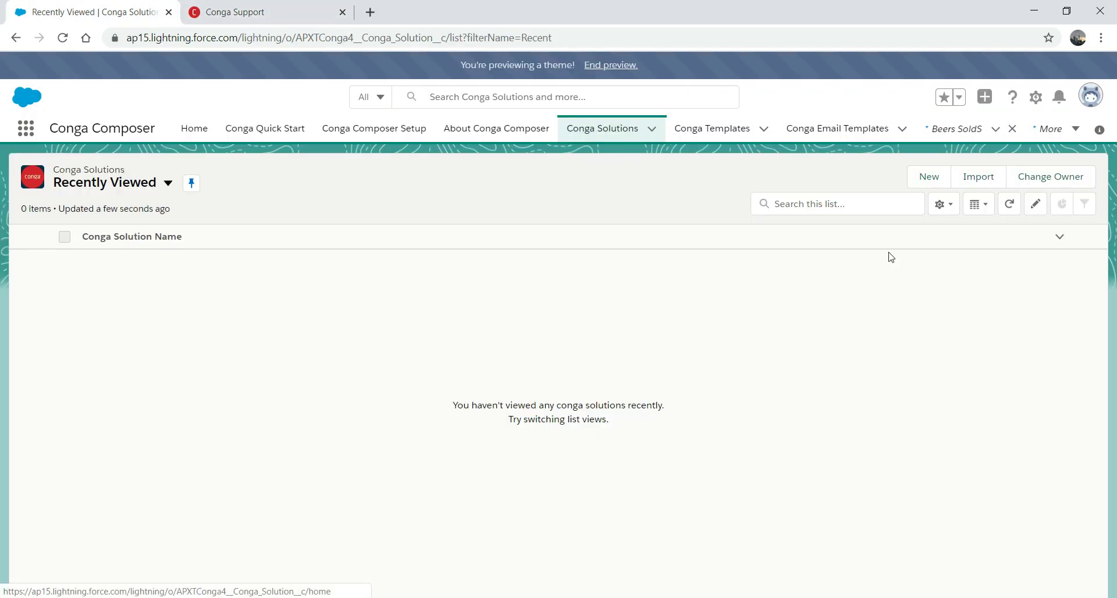
{"action": "left_click", "coordinate": [167, 183]}
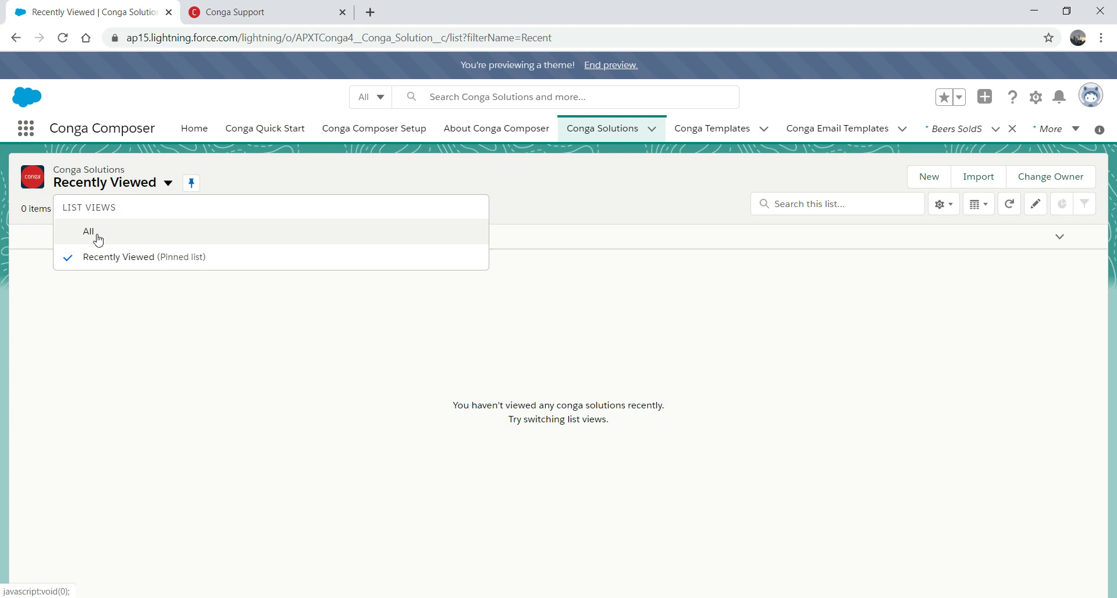
{"action": "left_click", "coordinate": [100, 235]}
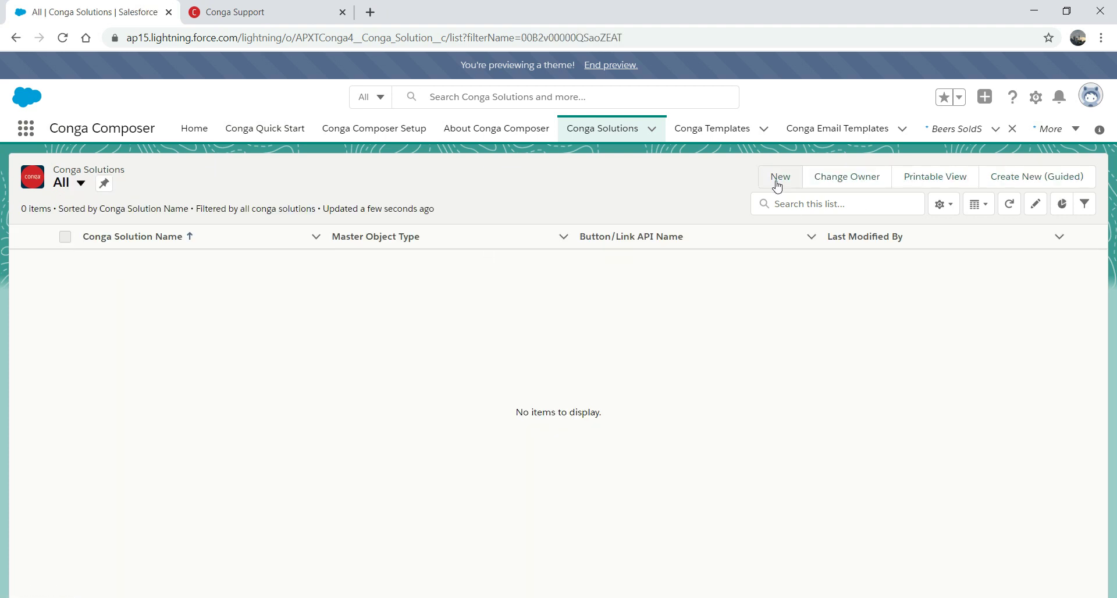
Step: Start a new guided Conga solution named Invoice with Account as its Salesforce object
{"action": "left_click", "coordinate": [1031, 178]}
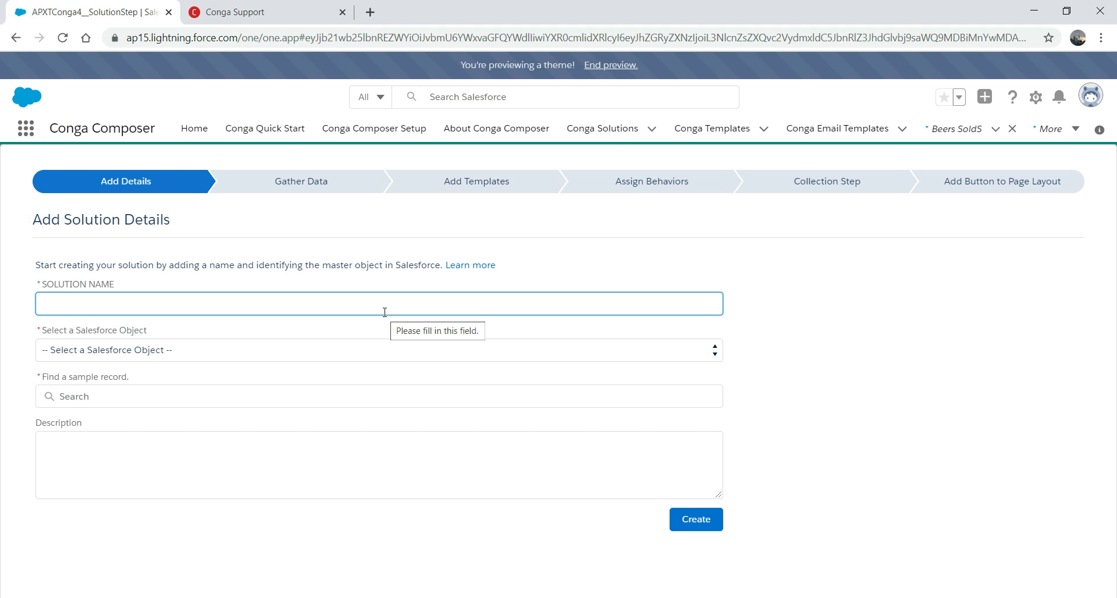
{"action": "type", "text": "ice"}
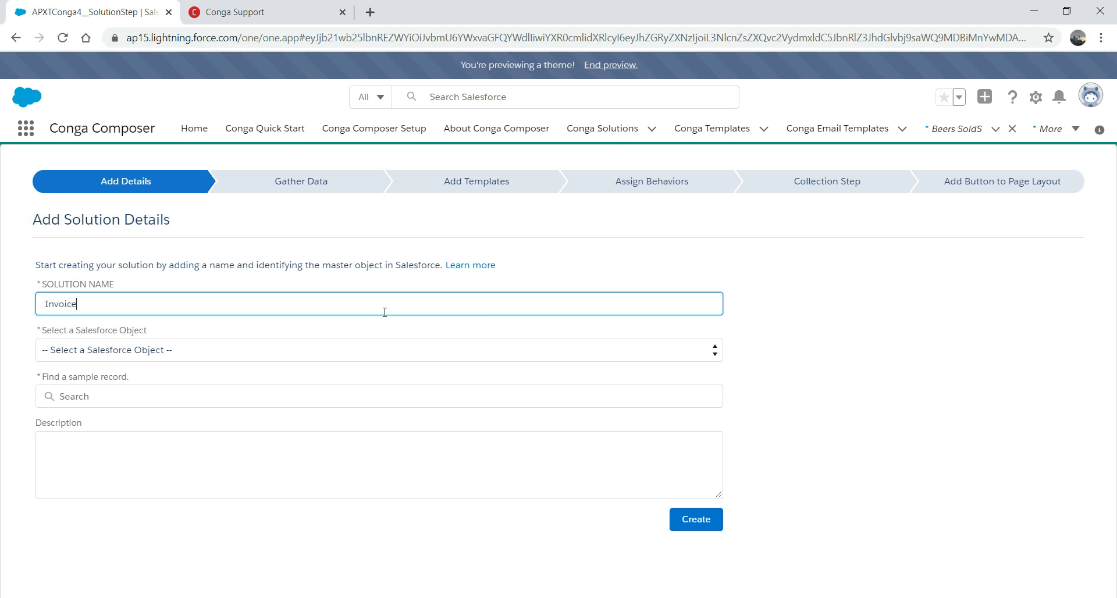
{"action": "left_click", "coordinate": [309, 356]}
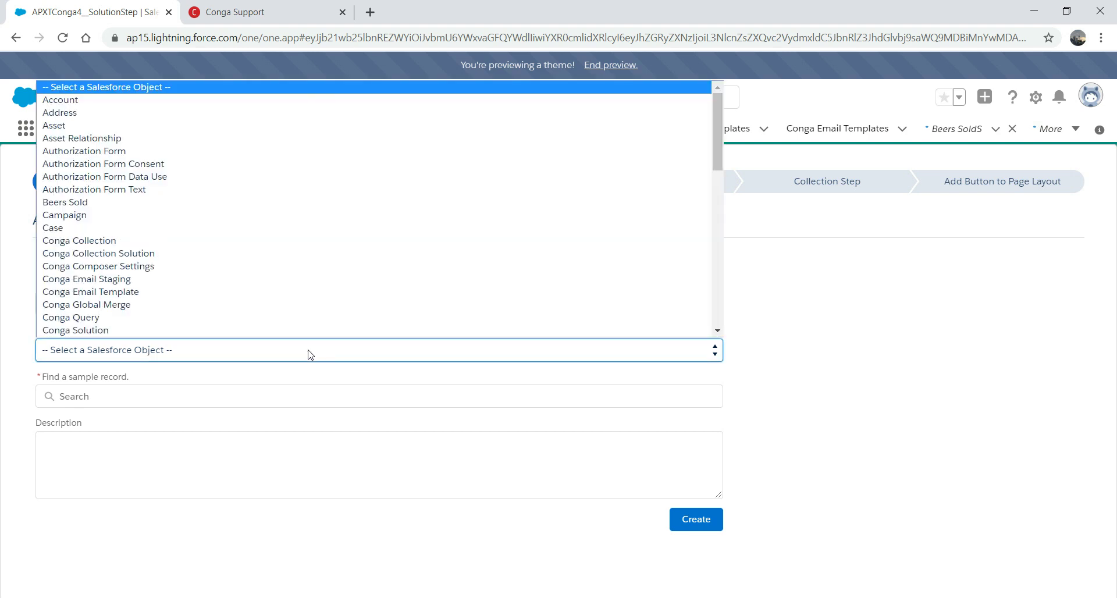
{"action": "left_click", "coordinate": [92, 101]}
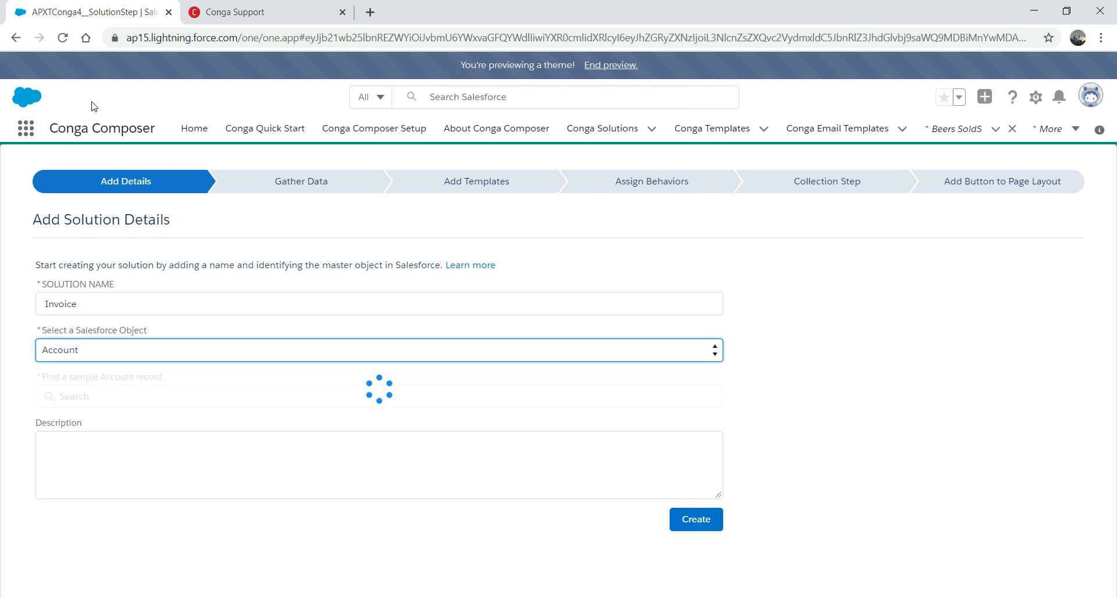
Step: Choose United Oil & Gas Corp. as the sample Account record and create the Invoice solution
{"action": "left_click", "coordinate": [281, 398]}
{"action": "type", "text": "un"}
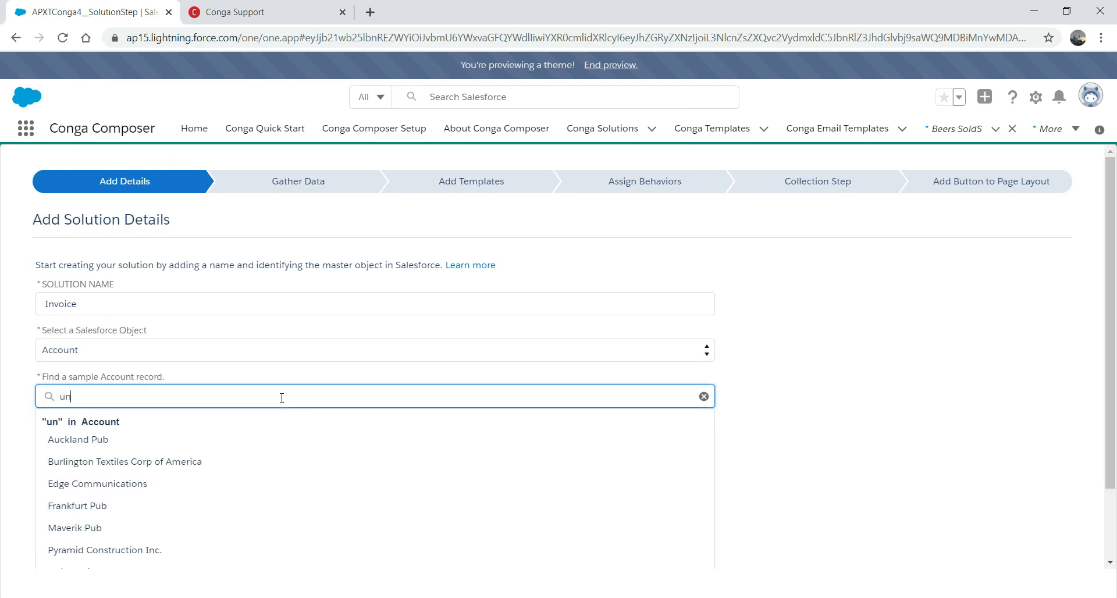
{"action": "left_click", "coordinate": [123, 460]}
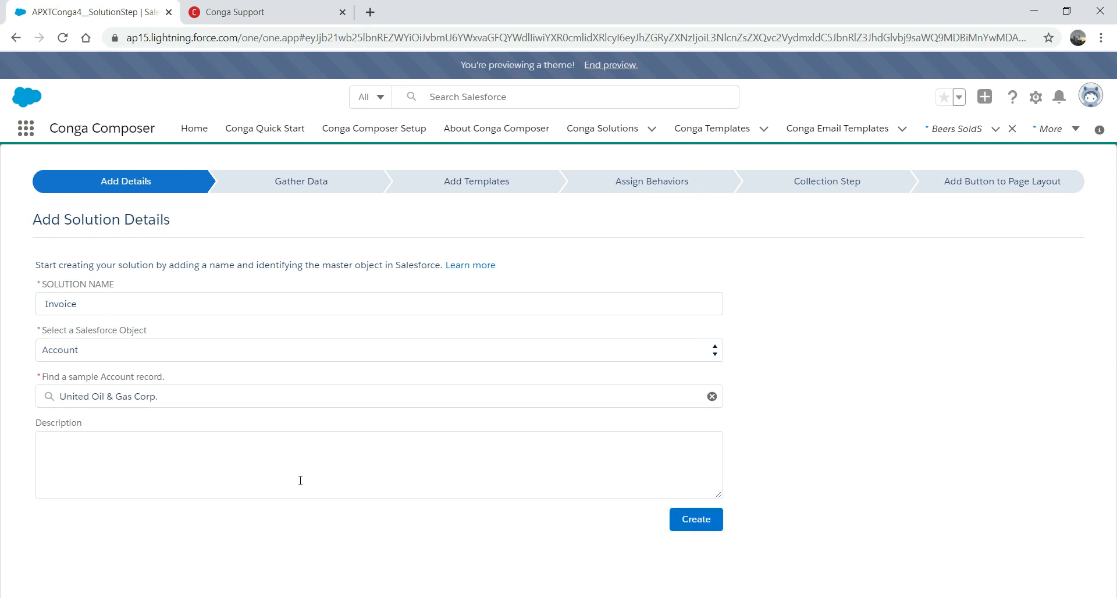
{"action": "left_click", "coordinate": [694, 522]}
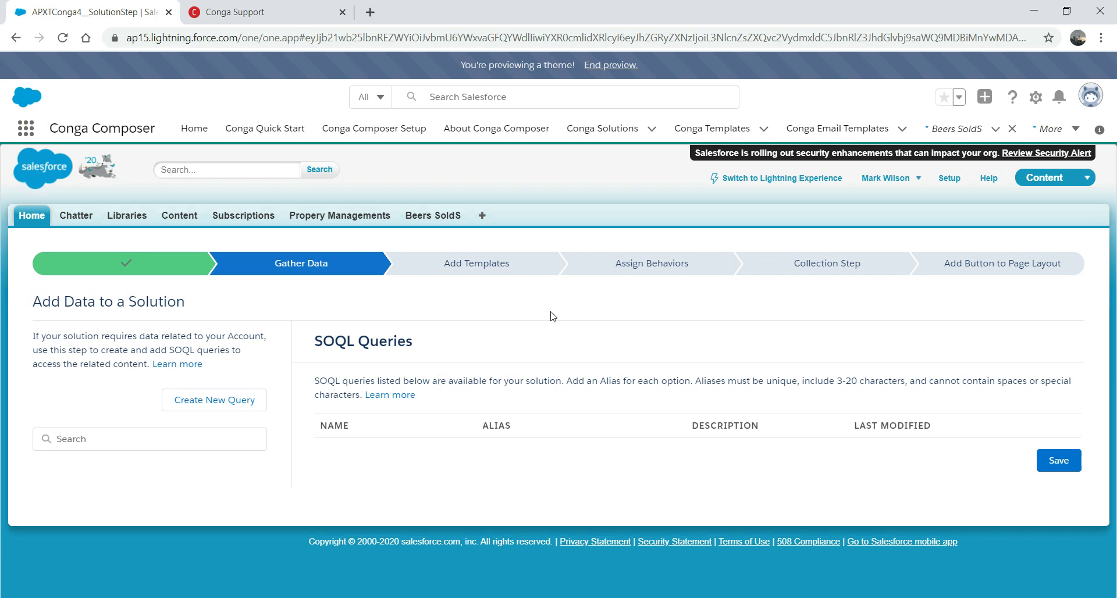
Step: Switch back to Lightning Experience and open the Invoice solution record from Conga Solutions
{"action": "left_click", "coordinate": [789, 179]}
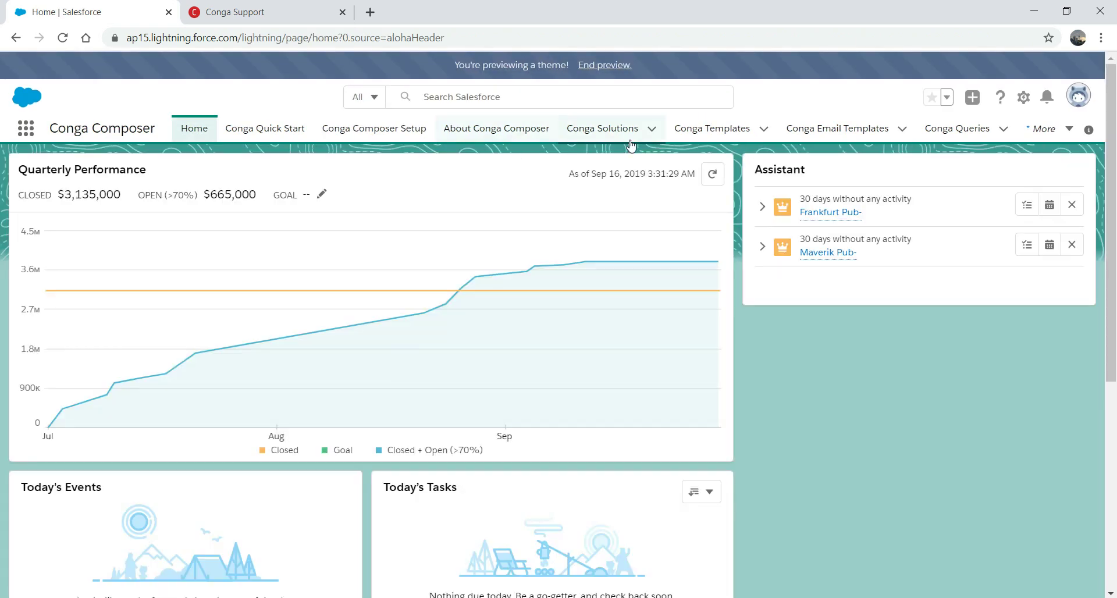
{"action": "left_click", "coordinate": [628, 137]}
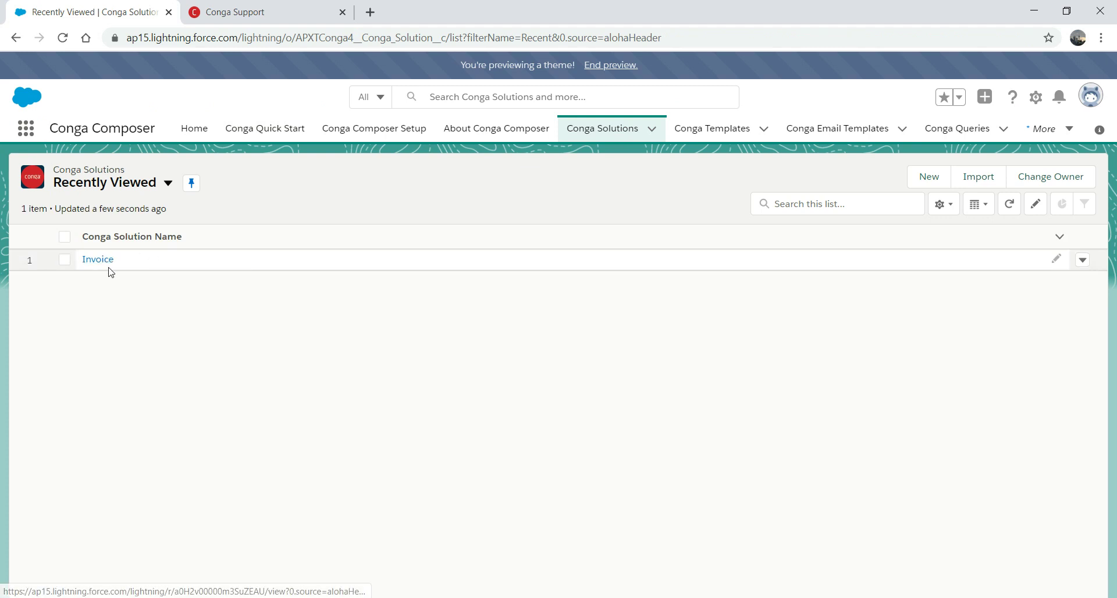
{"action": "left_click", "coordinate": [1081, 260]}
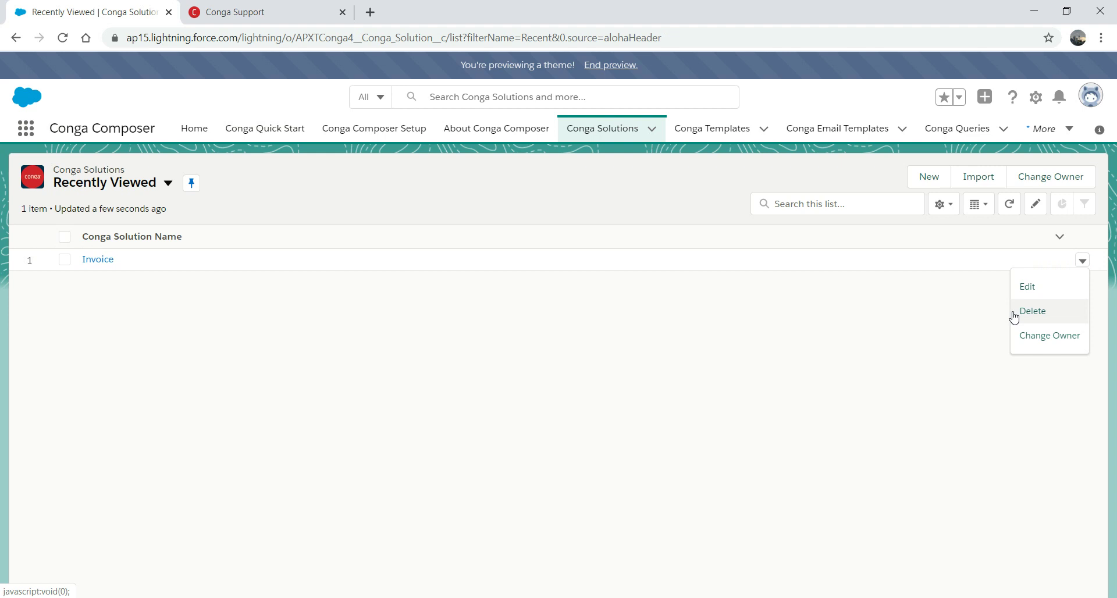
{"action": "left_click", "coordinate": [1031, 287]}
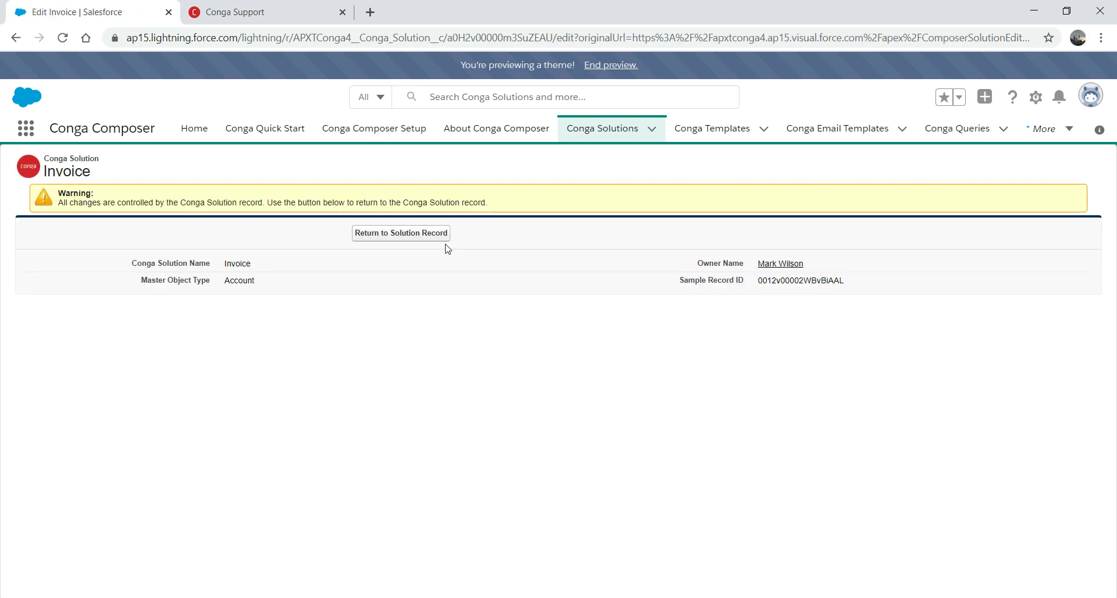
{"action": "left_click", "coordinate": [431, 232]}
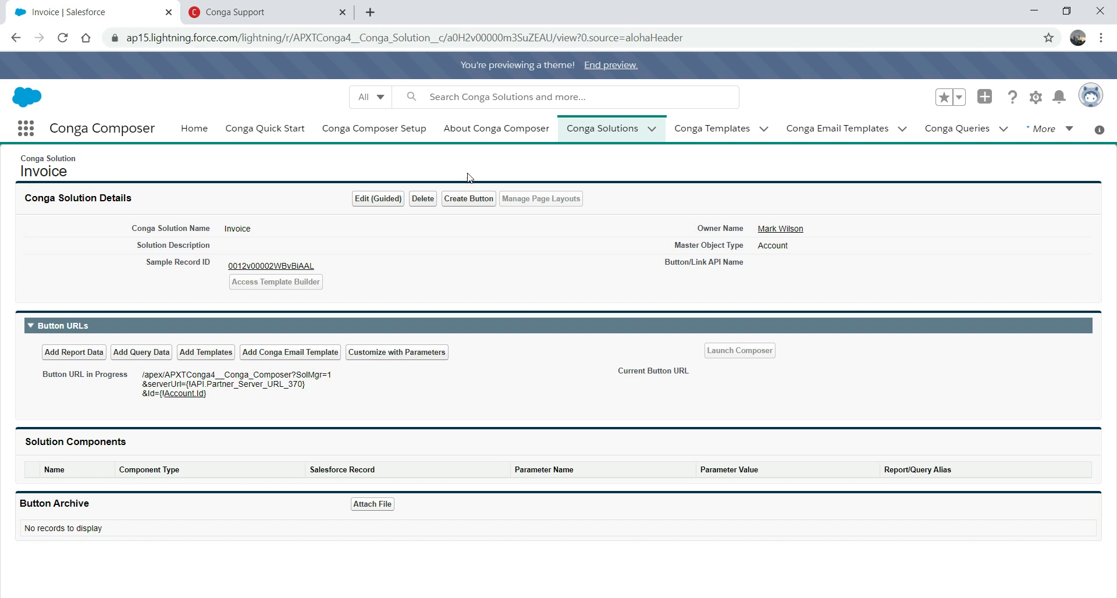
Step: Delete the Invoice solution from the All list view of Conga Solutions
{"action": "left_click", "coordinate": [585, 129]}
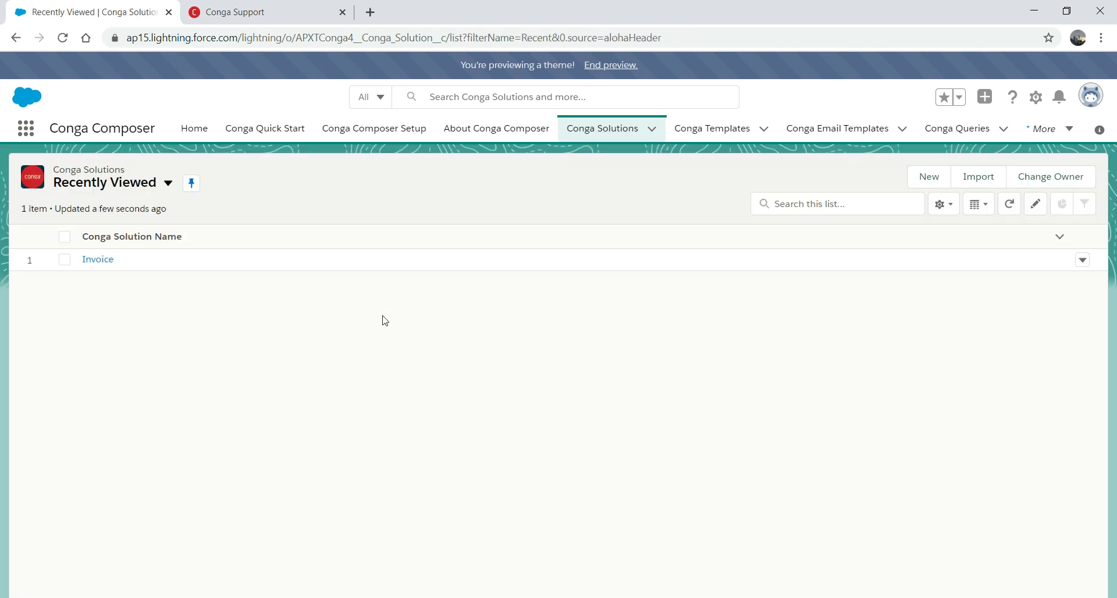
{"action": "left_click", "coordinate": [169, 183]}
{"action": "left_click", "coordinate": [97, 234]}
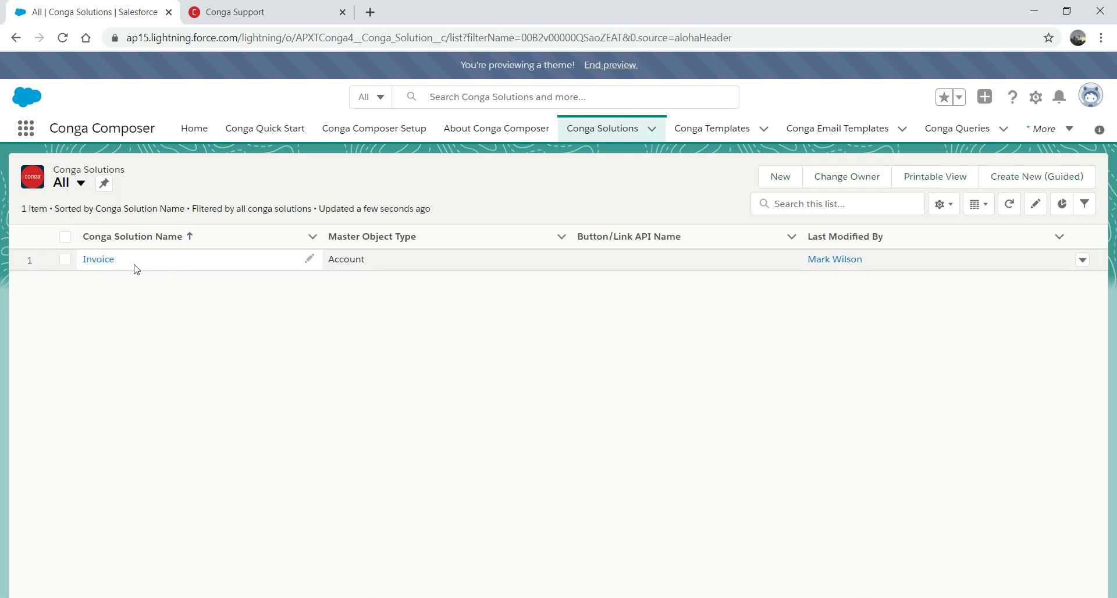
{"action": "left_click", "coordinate": [64, 260]}
{"action": "left_click", "coordinate": [1082, 260]}
{"action": "left_click", "coordinate": [1032, 311]}
{"action": "left_click", "coordinate": [756, 367]}
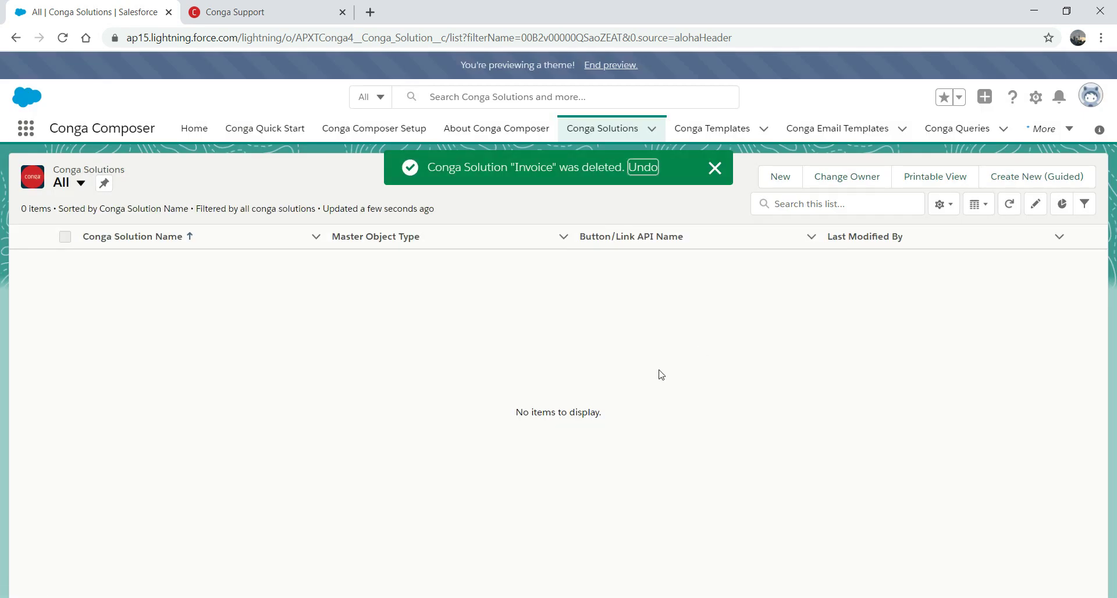
Step: Start a new guided Conga solution named Invoice with Account as its Salesforce object
{"action": "left_click", "coordinate": [1035, 178]}
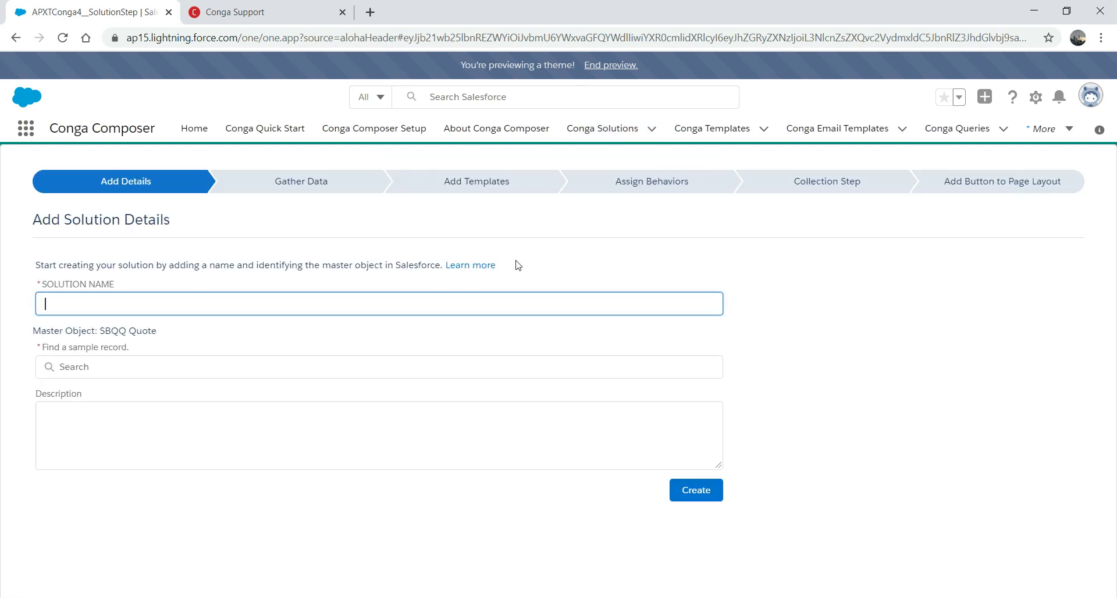
{"action": "left_click", "coordinate": [245, 304]}
{"action": "type", "text": "Invoice"}
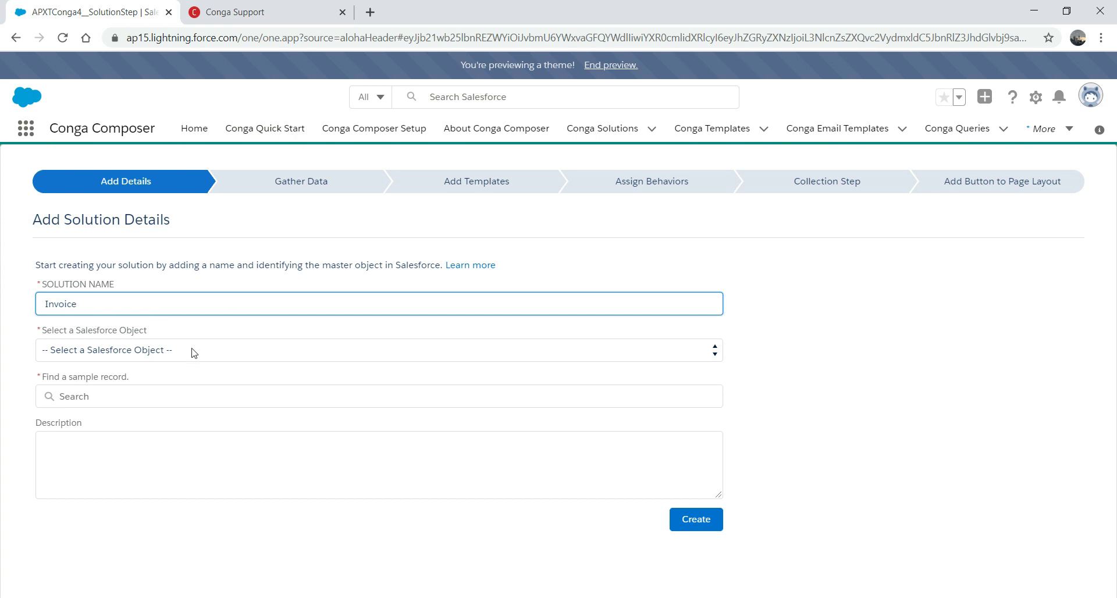
{"action": "left_click", "coordinate": [194, 351]}
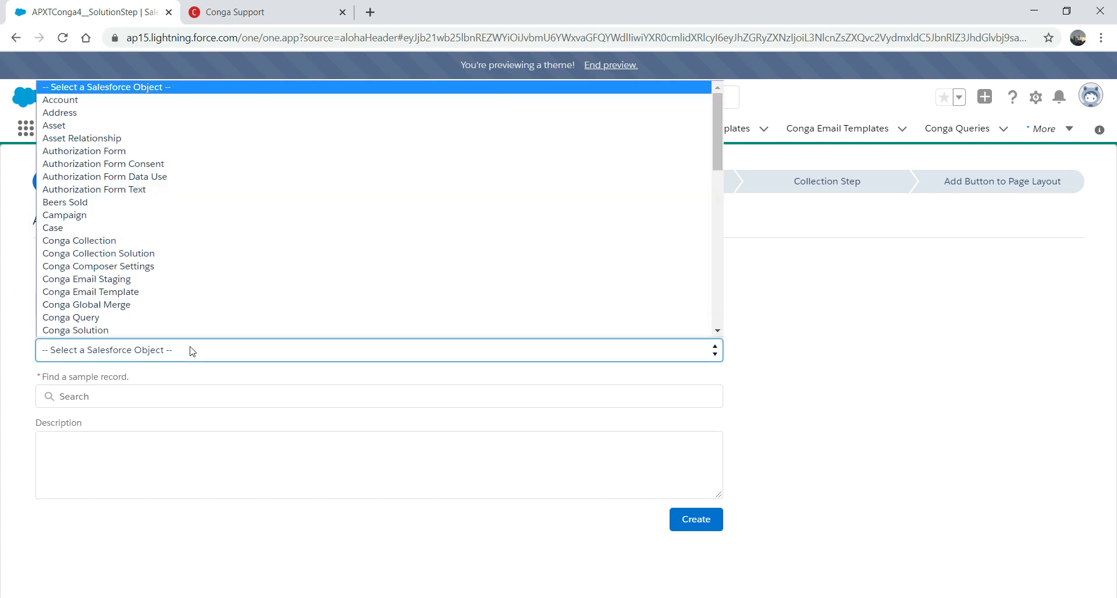
{"action": "left_click", "coordinate": [93, 100]}
Step: Set United Oil & Gas Corp. as the sample Account record and create the solution
{"action": "left_click", "coordinate": [201, 395]}
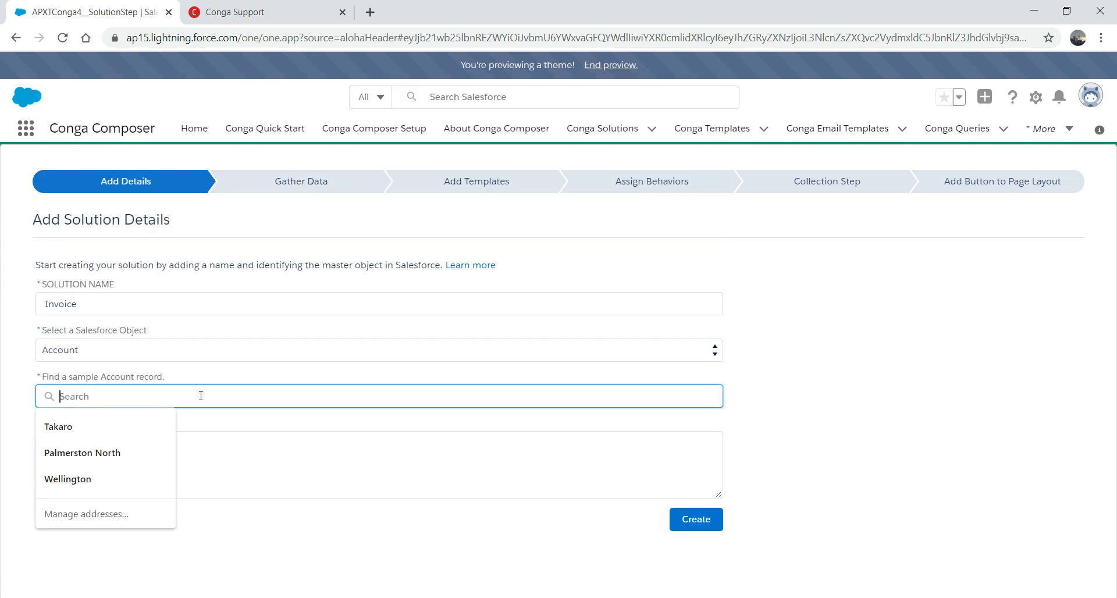
{"action": "type", "text": "un"}
{"action": "left_click", "coordinate": [124, 465]}
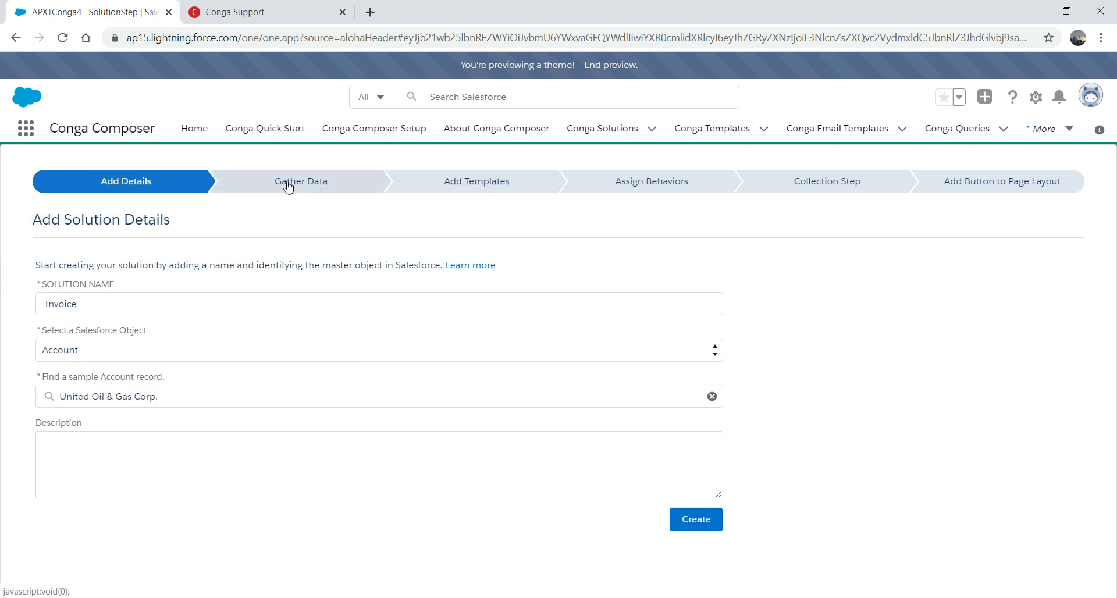
{"action": "left_click", "coordinate": [696, 520]}
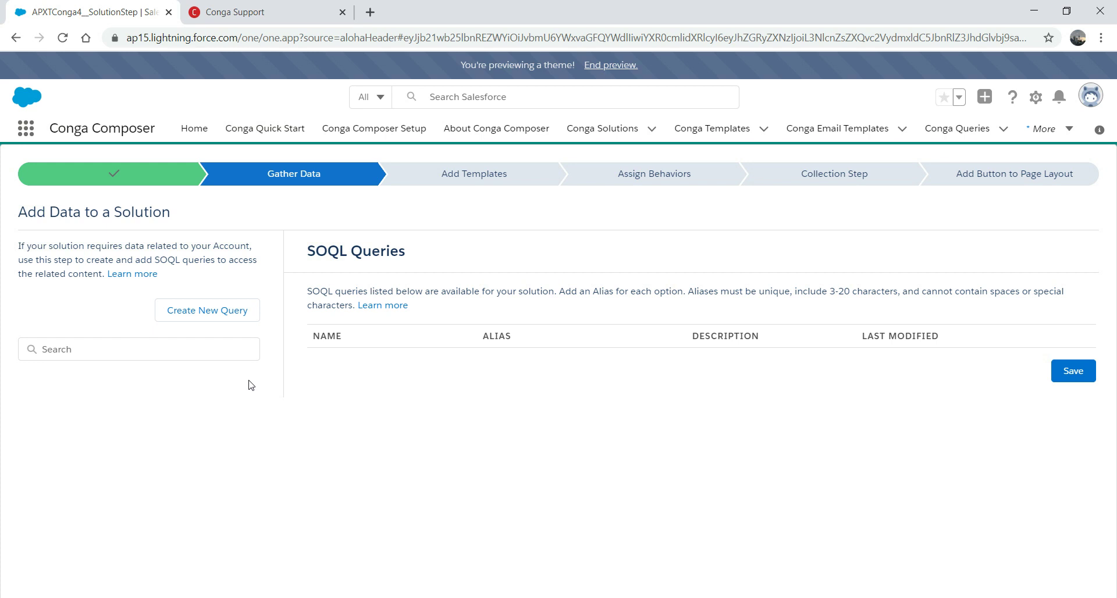
Step: Find the Beers Sold object in Setup's Object Manager with the search "bee" and examine its fields and relationships
{"action": "left_click", "coordinate": [1037, 97]}
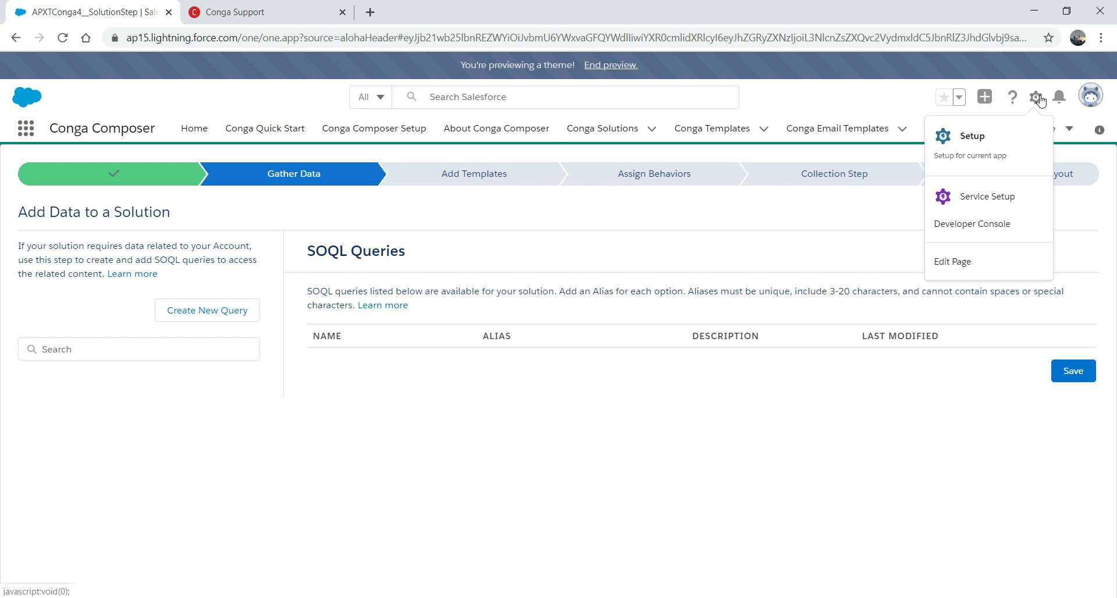
{"action": "left_click", "coordinate": [979, 141]}
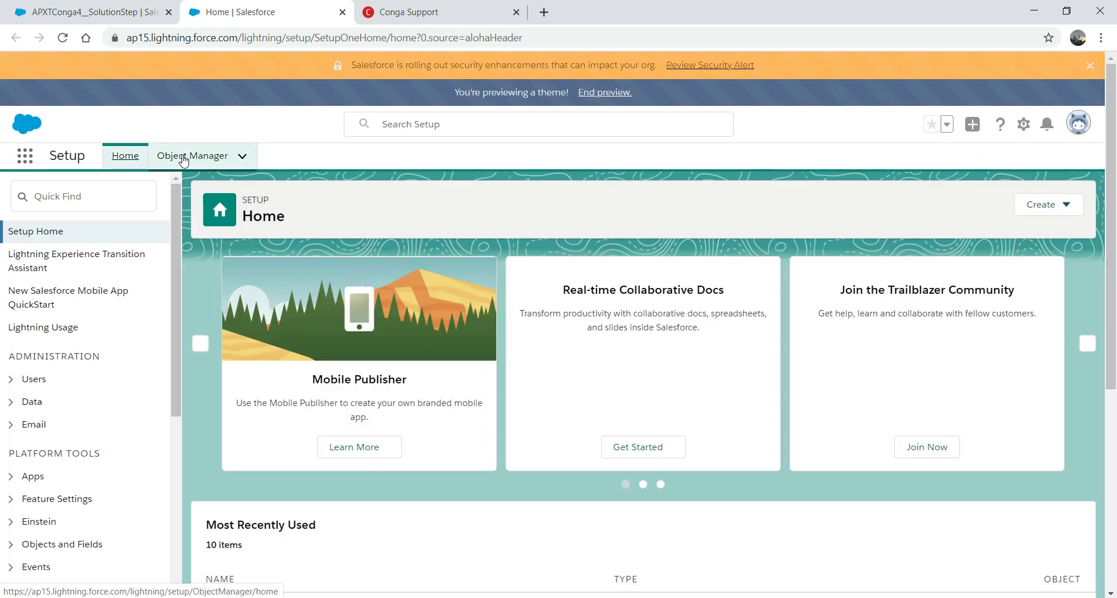
{"action": "left_click", "coordinate": [183, 157]}
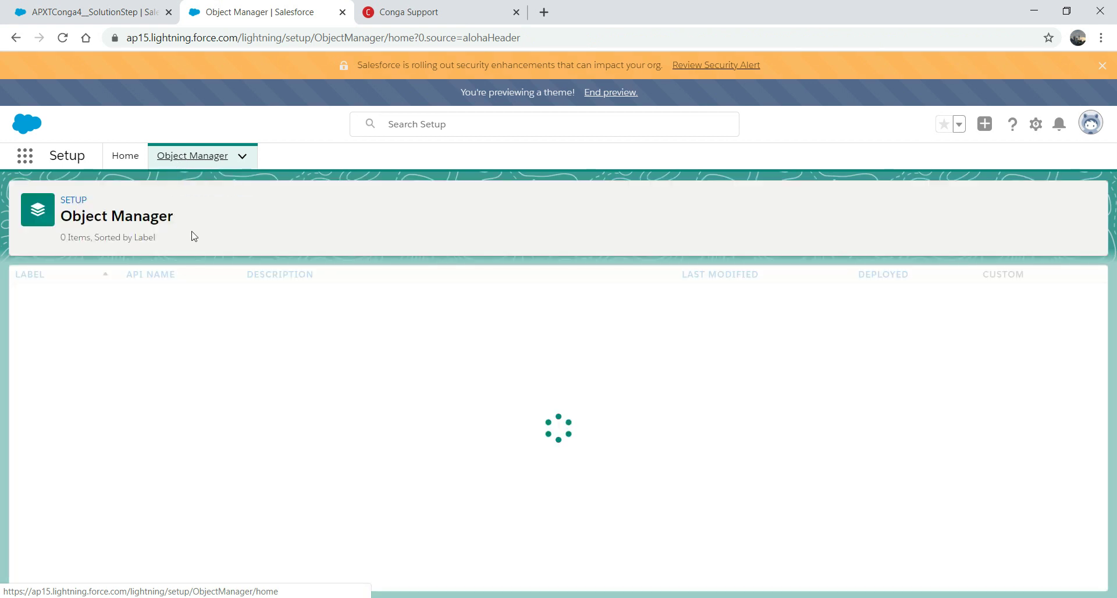
{"action": "left_click", "coordinate": [852, 204]}
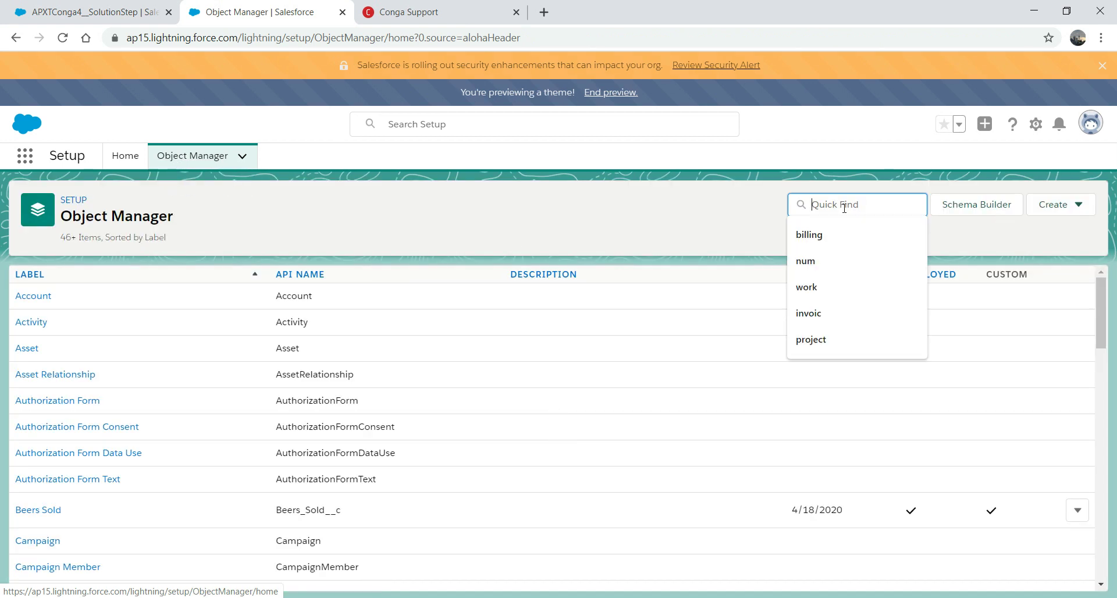
{"action": "type", "text": "bee"}
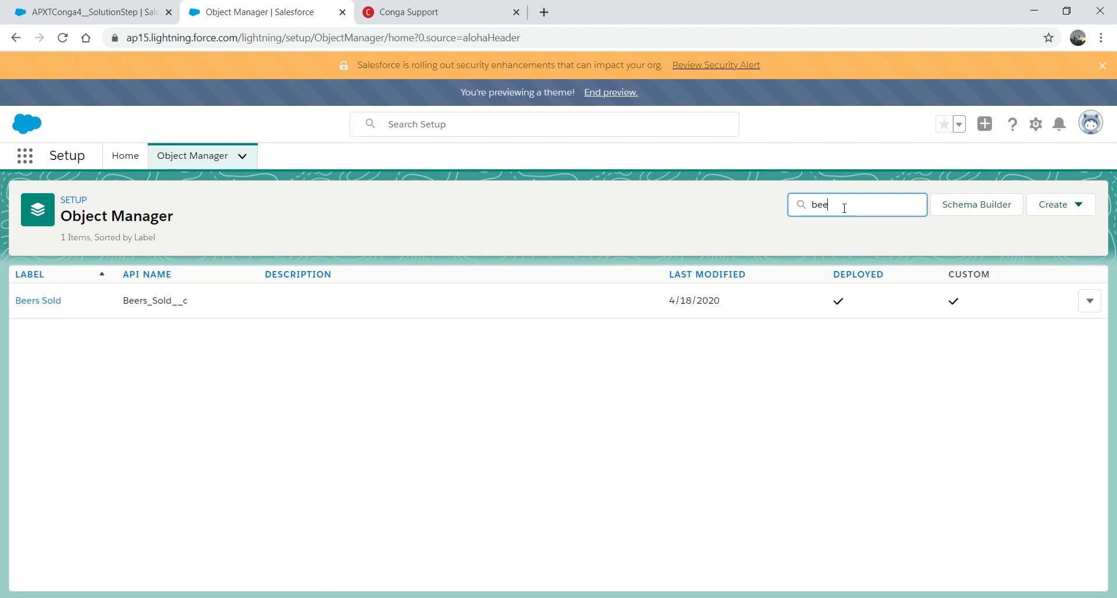
{"action": "left_click", "coordinate": [36, 302]}
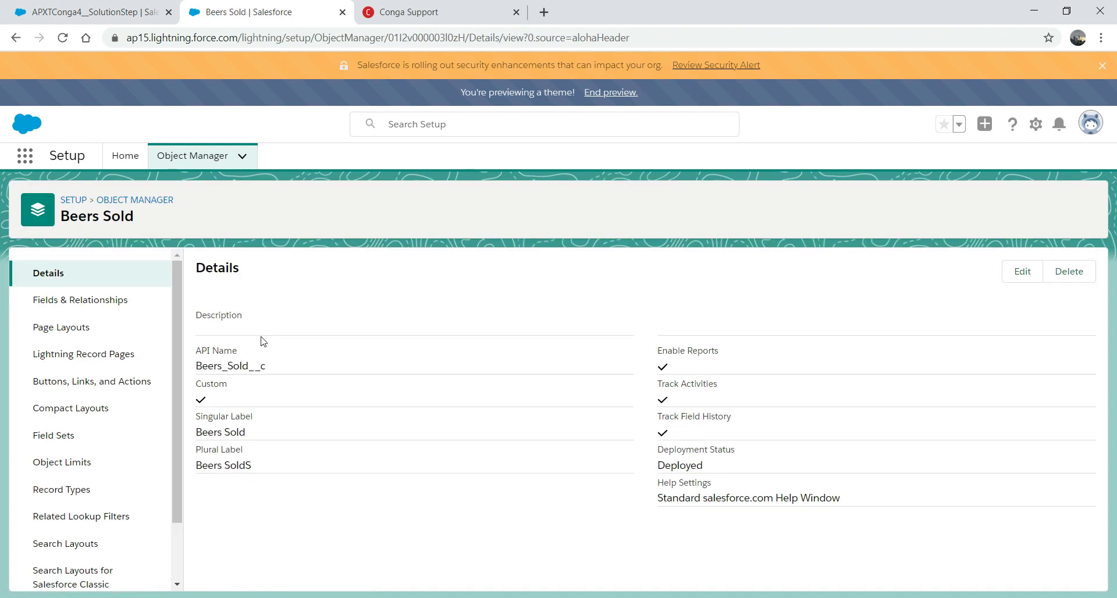
{"action": "left_click", "coordinate": [88, 303]}
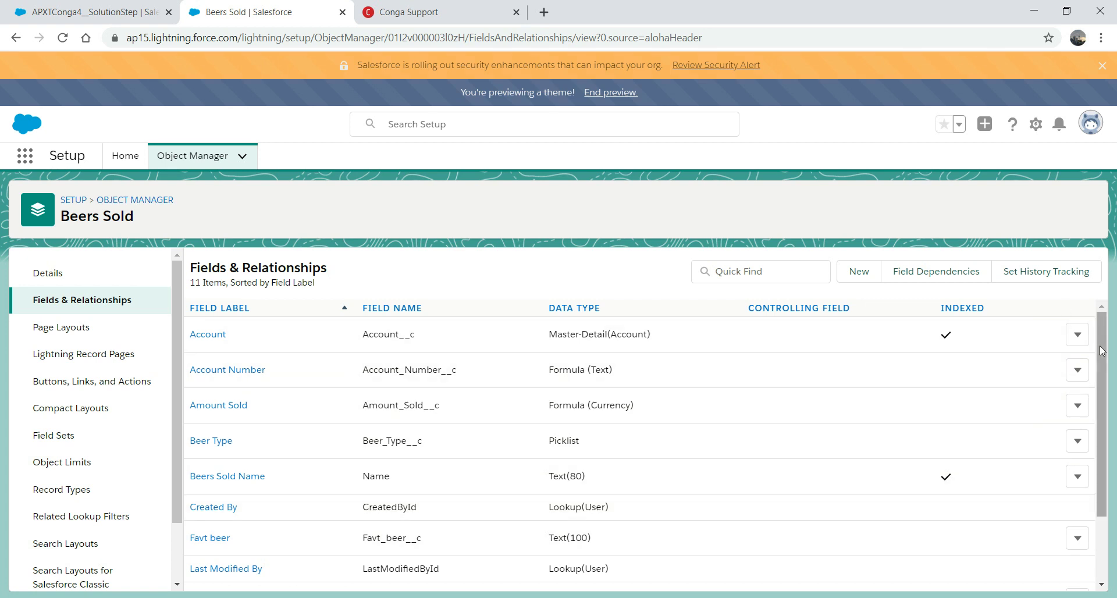
{"action": "scroll", "coordinate": [1099, 346], "scroll_direction": "down", "scroll_amount": 3}
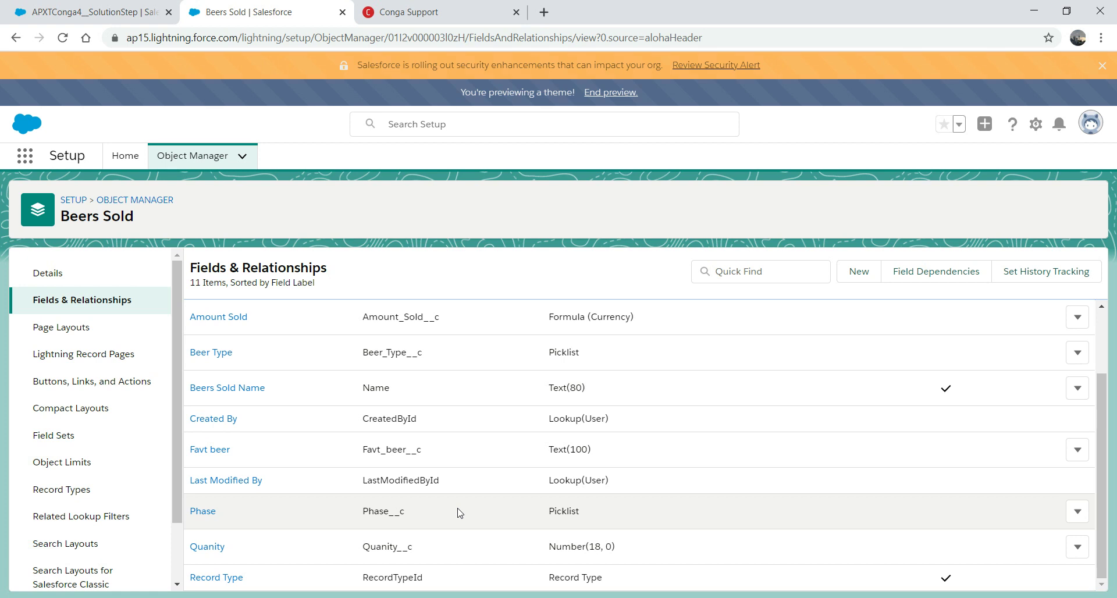
Step: Switch to the Developer Console and execute the Beers_Sold__c query that sums amount and quantity by Beer_Type__c for one account
{"action": "mouse_move", "coordinate": [413, 597]}
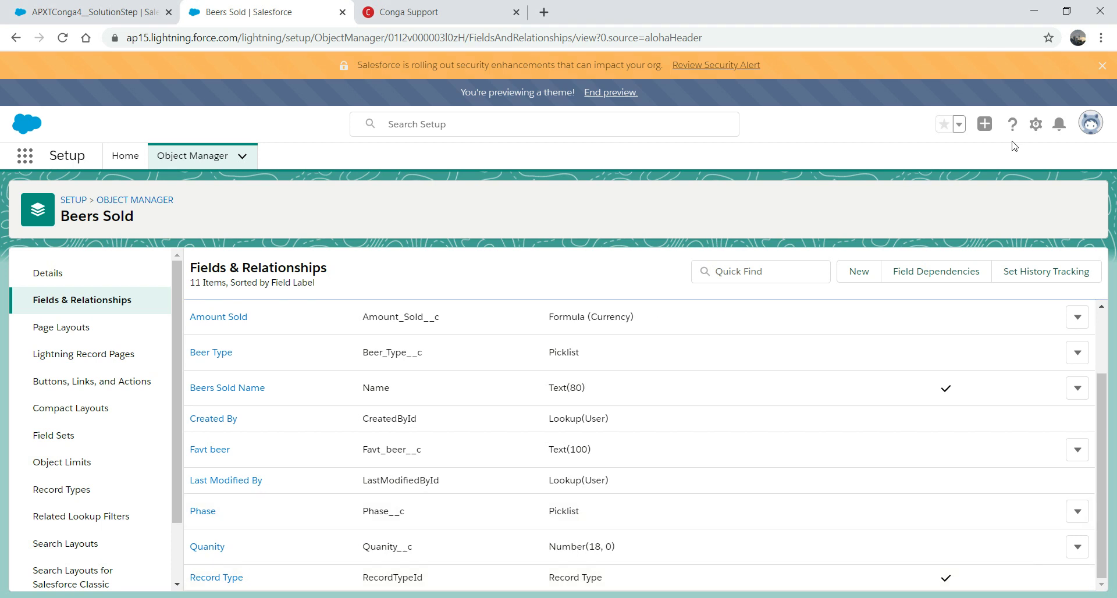
{"action": "left_click", "coordinate": [1034, 125]}
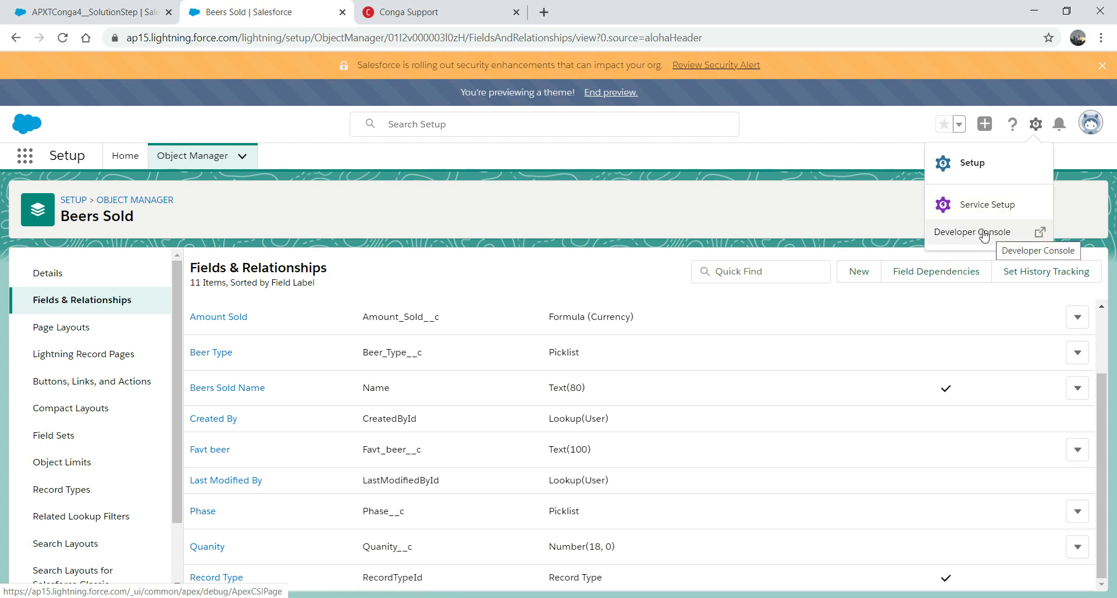
{"action": "left_click", "coordinate": [429, 597]}
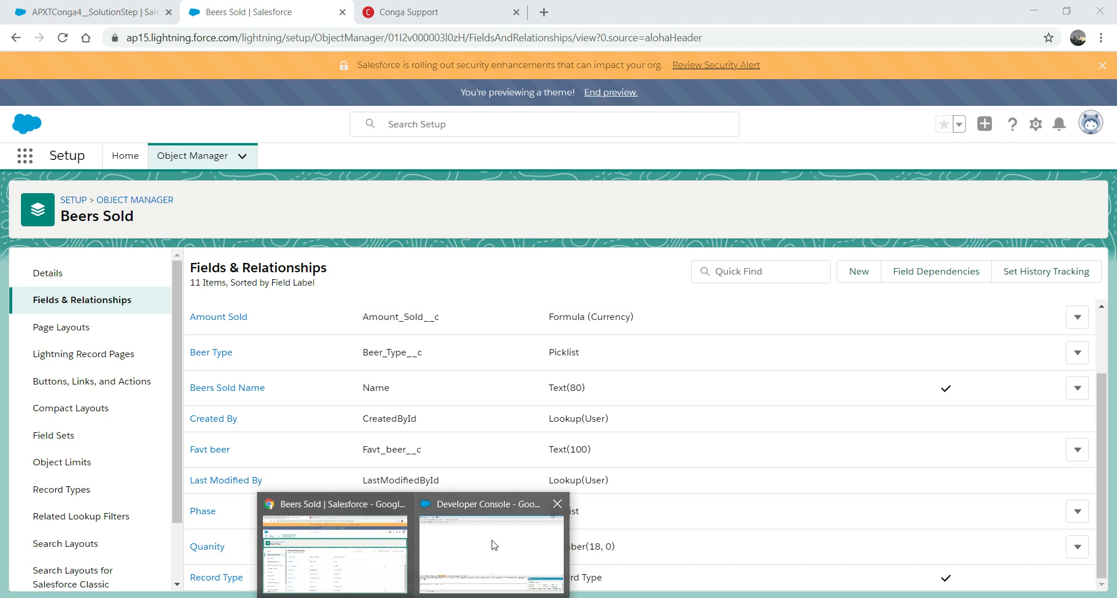
{"action": "left_click", "coordinate": [493, 544]}
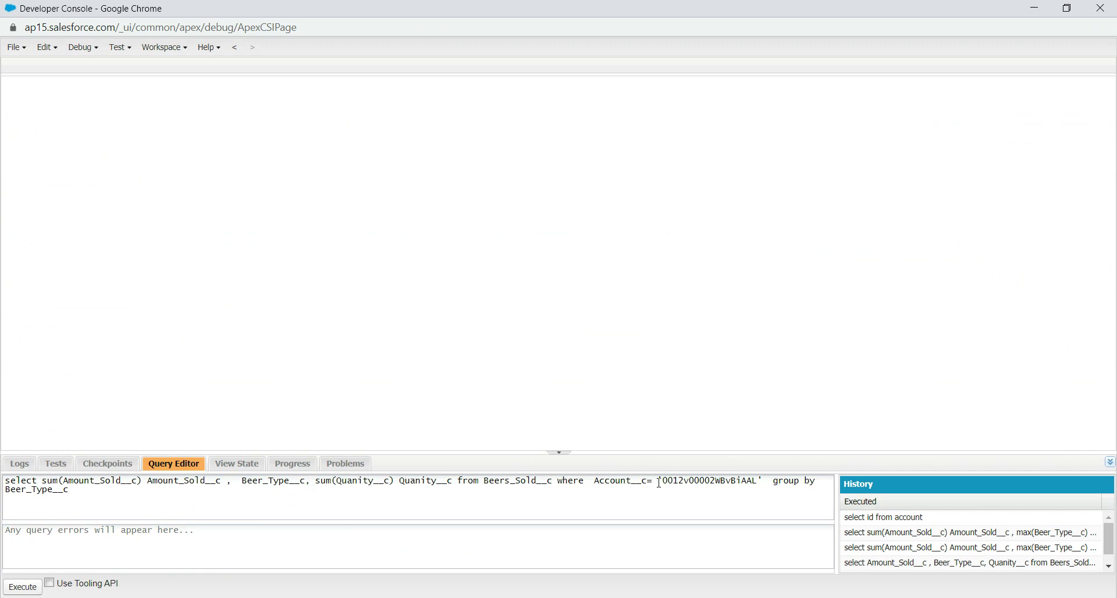
{"action": "left_click", "coordinate": [23, 587]}
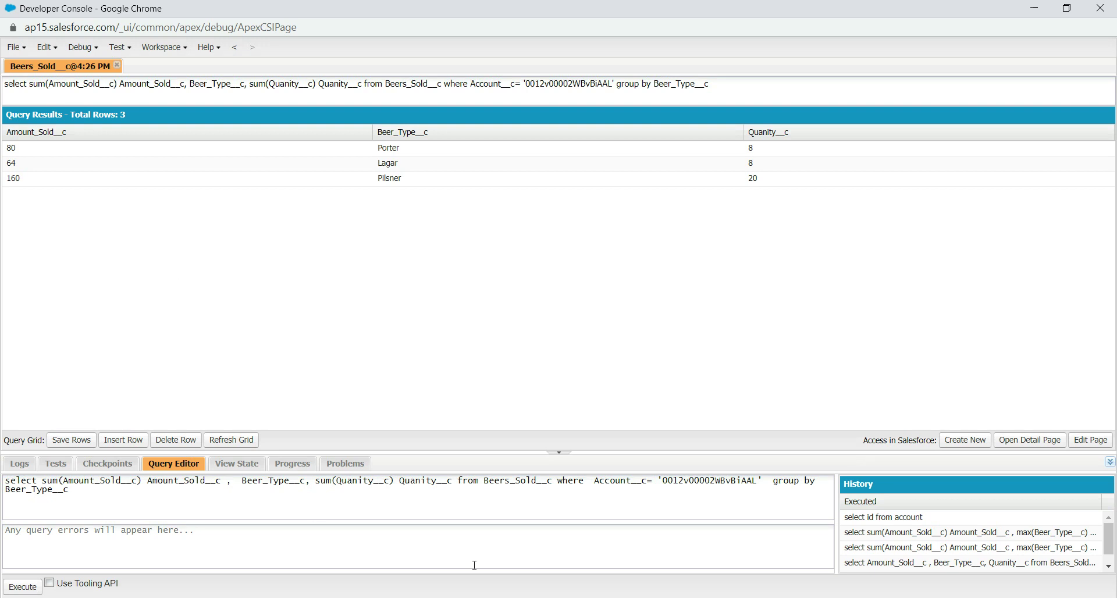
Step: Copy the complete SOQL query from the Query Editor and return to the Salesforce browser window
{"action": "left_click_drag", "start_coordinate": [657, 481], "coordinate": [760, 480]}
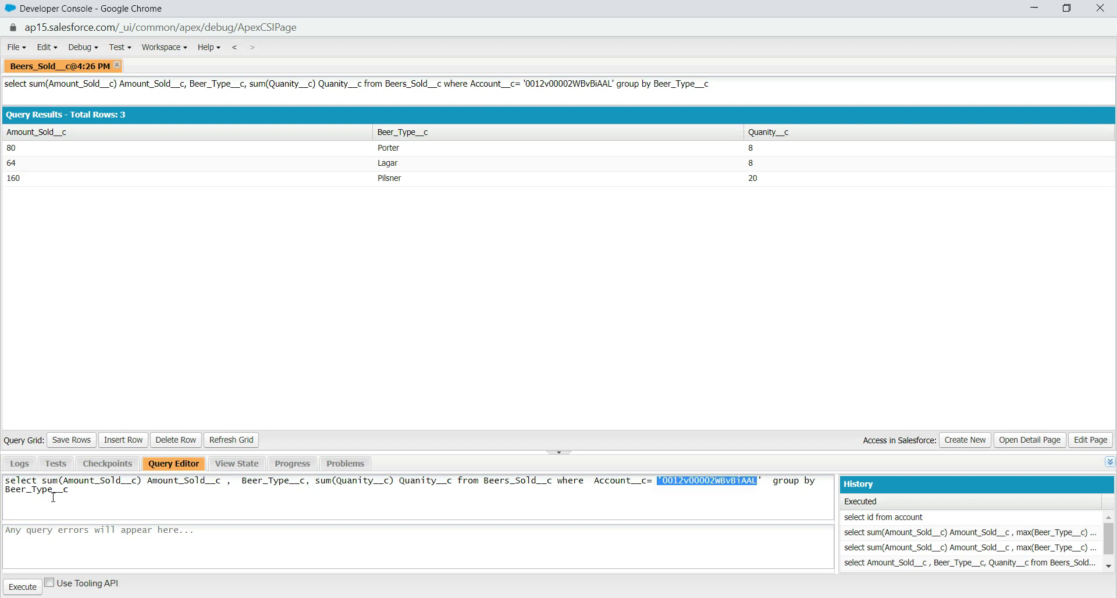
{"action": "left_click_drag", "start_coordinate": [87, 491], "coordinate": [2, 473]}
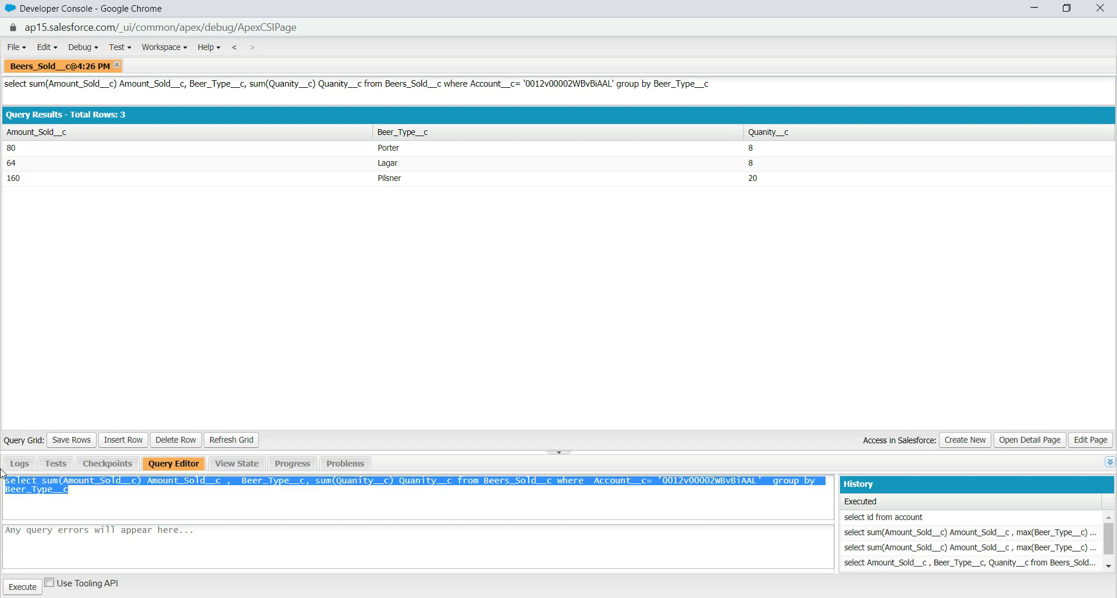
{"action": "left_click", "coordinate": [347, 581]}
{"action": "left_click", "coordinate": [346, 571]}
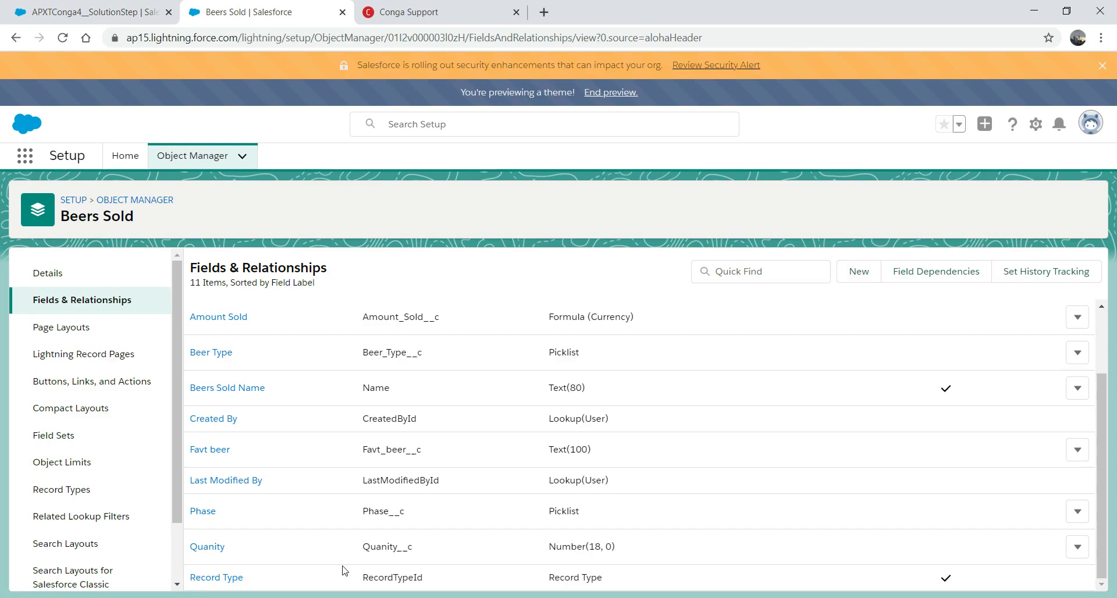
Step: Start a new Conga query from the solution's Gather Data stage, name it GetBeer and paste the copied query as its SOQL select statement
{"action": "left_click", "coordinate": [93, 12]}
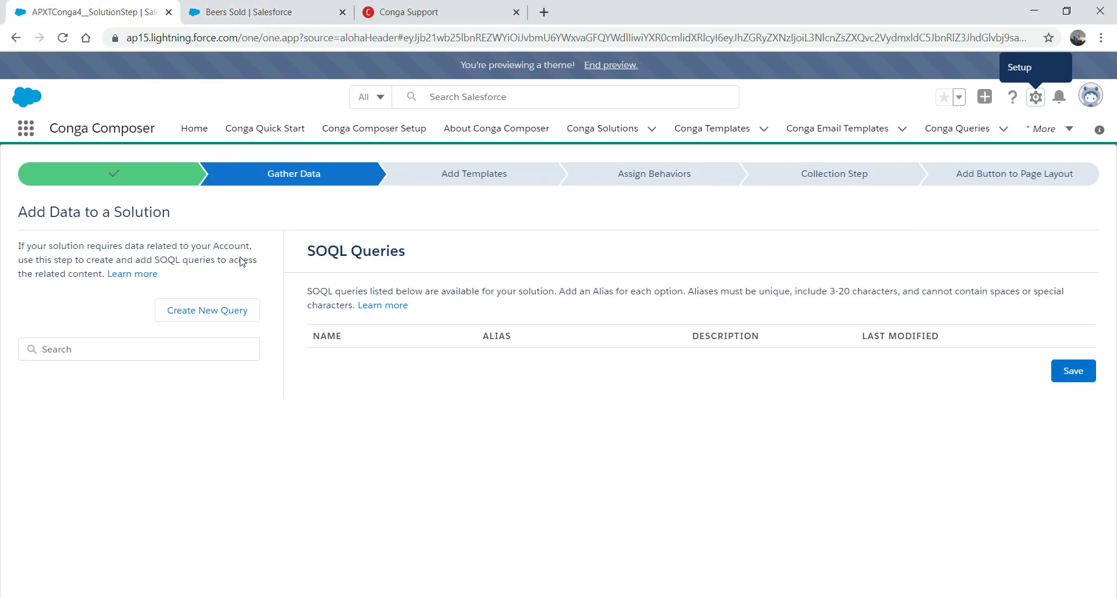
{"action": "left_click", "coordinate": [217, 312]}
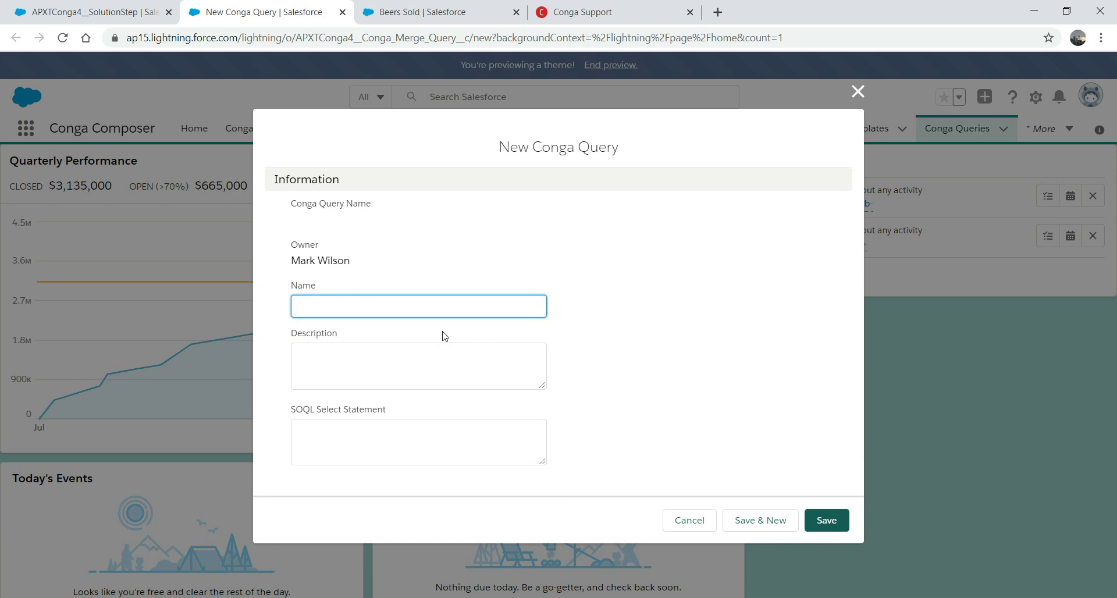
{"action": "type", "text": "G"}
{"action": "type", "text": "ETNEW"}
{"action": "key", "text": "BackSpace"}
{"action": "key", "text": "BackSpace"}
{"action": "key", "text": "BackSpace"}
{"action": "key", "text": "BackSpace"}
{"action": "key", "text": "BackSpace"}
{"action": "type", "text": "etBeet"}
{"action": "key", "text": "Tab"}
{"action": "left_click", "coordinate": [360, 435]}
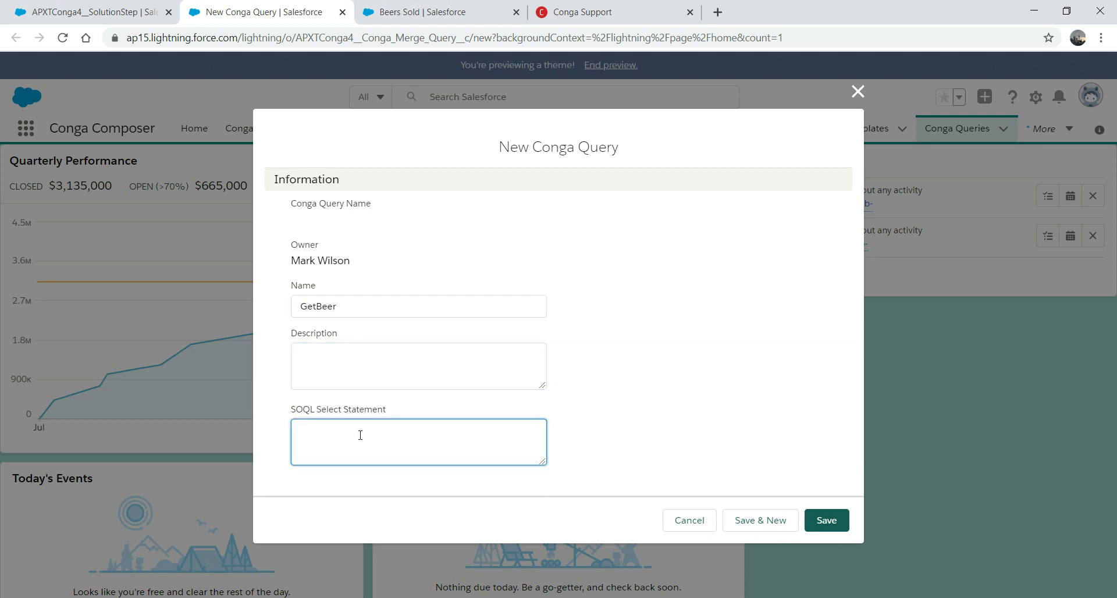
{"action": "key", "text": "ctrl+v"}
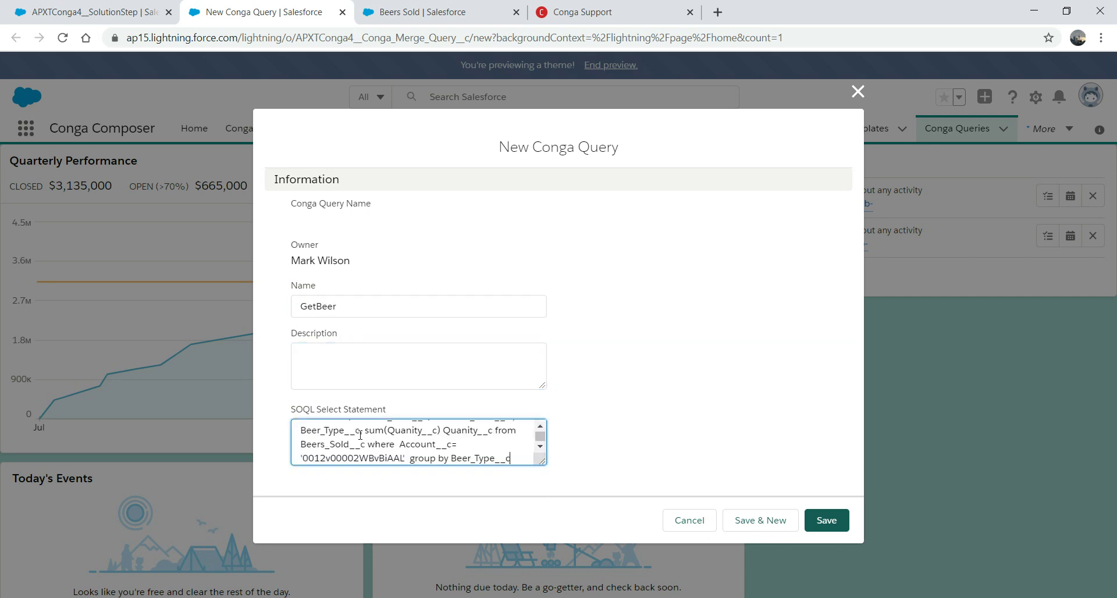
Step: Replace the hard-coded account ID in the SOQL statement with {pv0}, keeping the group by Beer_Type__c clause, and save the query
{"action": "left_click", "coordinate": [403, 458]}
{"action": "key", "text": "BackSpace"}
{"action": "key", "text": "BackSpace"}
{"action": "key", "text": "BackSpace"}
{"action": "key", "text": "BackSpace"}
{"action": "key", "text": "BackSpace"}
{"action": "key", "text": "BackSpace"}
{"action": "key", "text": "BackSpace"}
{"action": "key", "text": "BackSpace"}
{"action": "key", "text": "BackSpace"}
{"action": "key", "text": "BackSpace"}
{"action": "key", "text": "BackSpace"}
{"action": "key", "text": "BackSpace"}
{"action": "key", "text": "BackSpace"}
{"action": "key", "text": "BackSpace"}
{"action": "key", "text": "BackSpace"}
{"action": "key", "text": "BackSpace"}
{"action": "key", "text": "BackSpace"}
{"action": "key", "text": "BackSpace"}
{"action": "type", "text": "{}'  group by"}
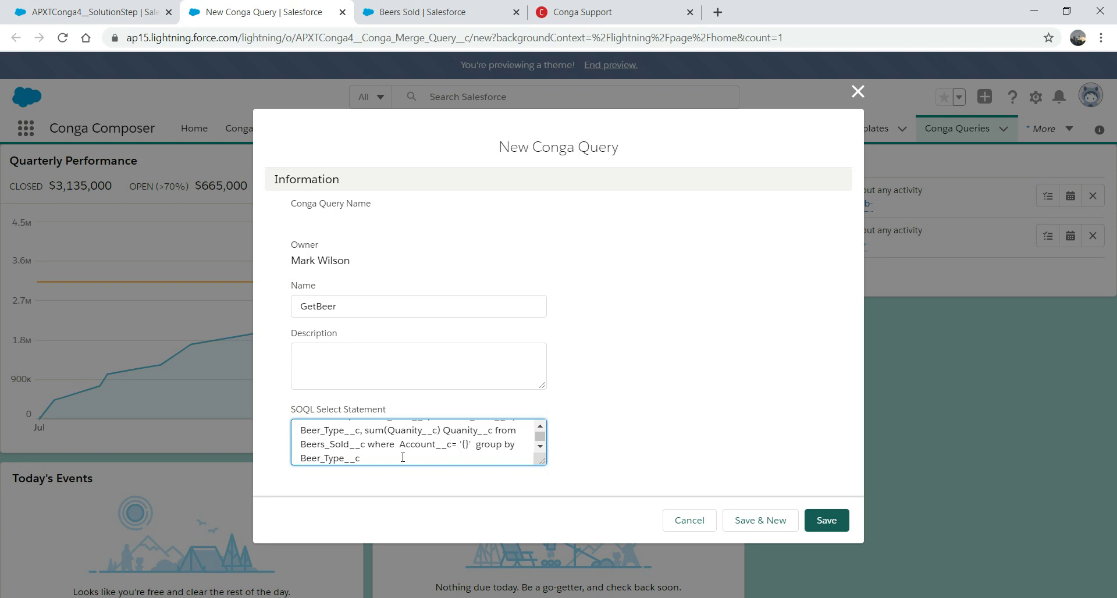
{"action": "type", "text": "PV"}
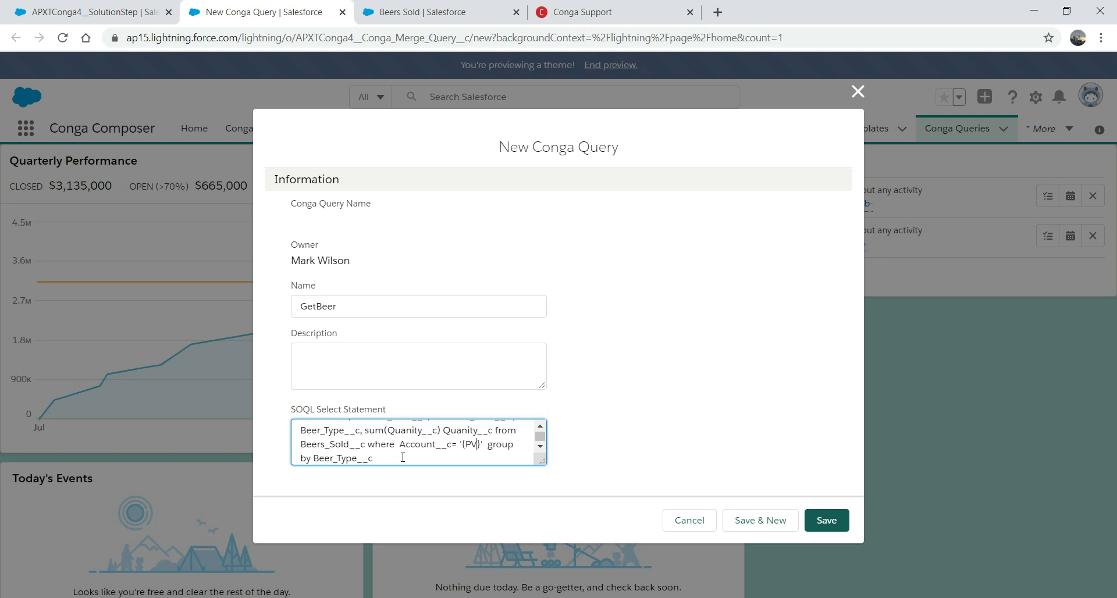
{"action": "key", "text": "BackSpace"}
{"action": "key", "text": "BackSpace"}
{"action": "type", "text": "pv0"}
{"action": "left_click", "coordinate": [825, 520]}
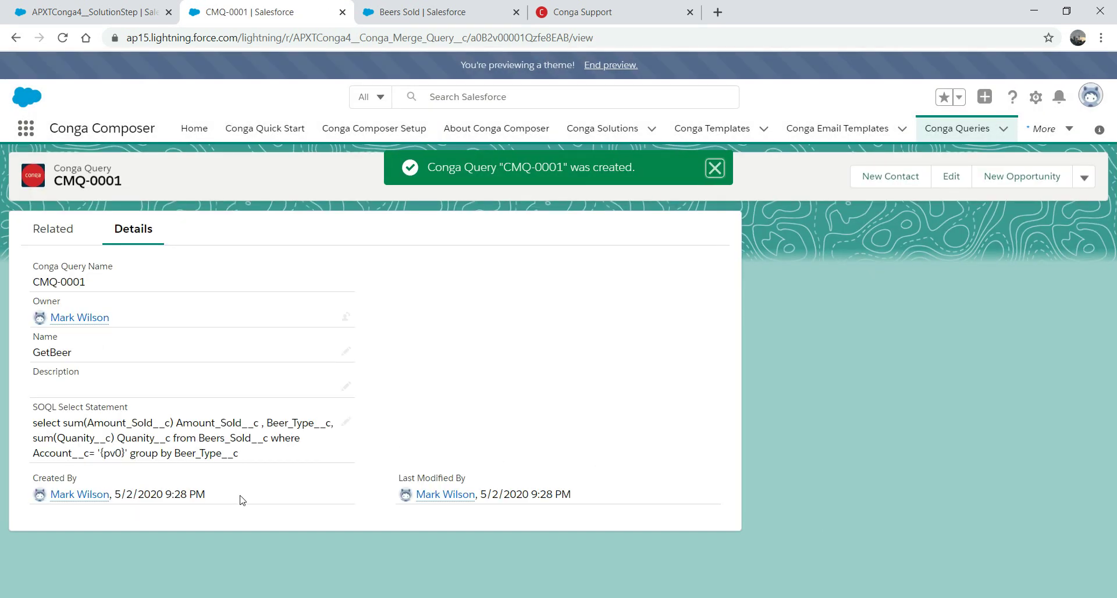
Step: Return to the Invoice solution and advance through its templates, behaviors and collection stages to Add Button to Page Layout
{"action": "left_click", "coordinate": [87, 12]}
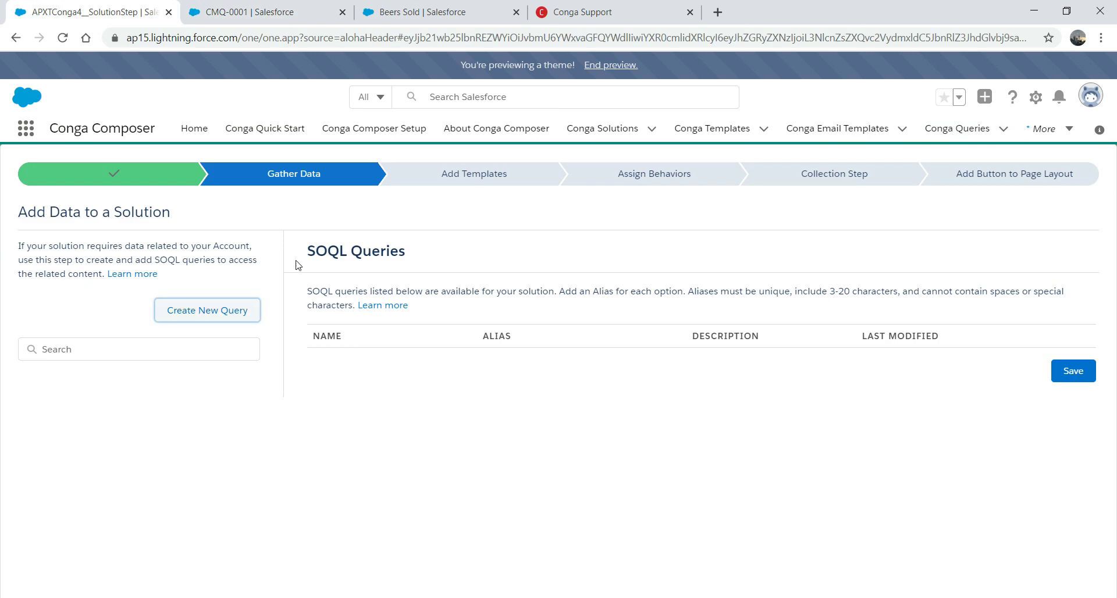
{"action": "left_click", "coordinate": [479, 183]}
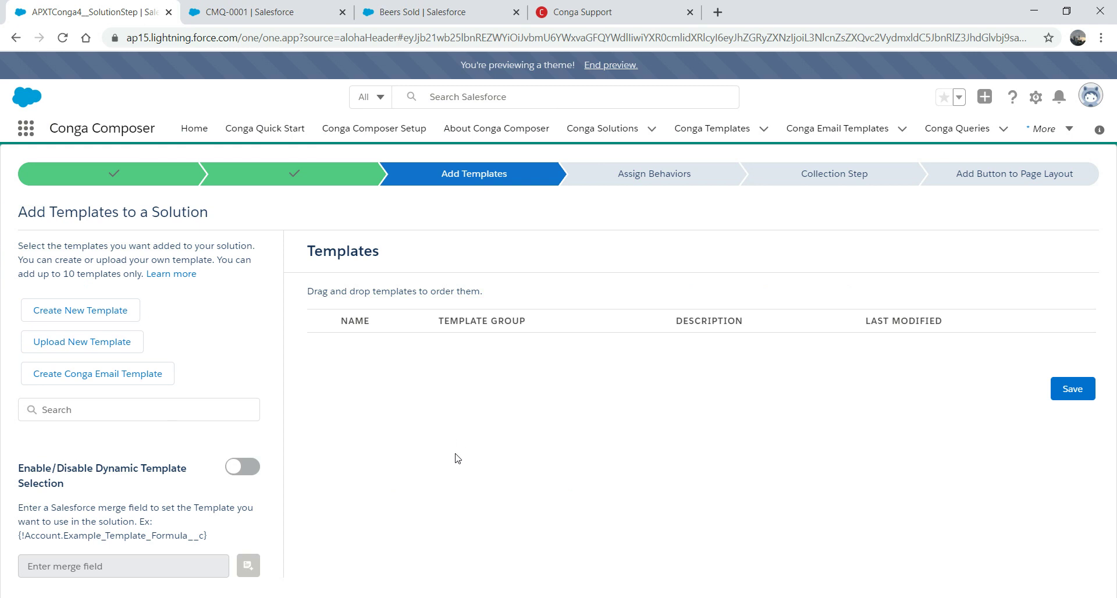
{"action": "left_click", "coordinate": [672, 176]}
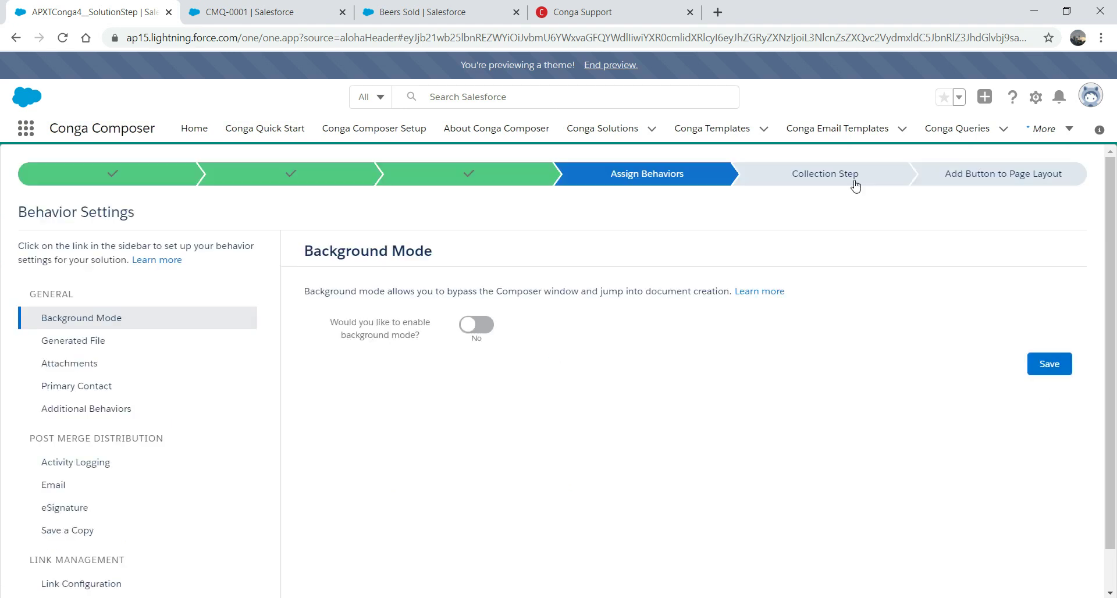
{"action": "left_click", "coordinate": [833, 177]}
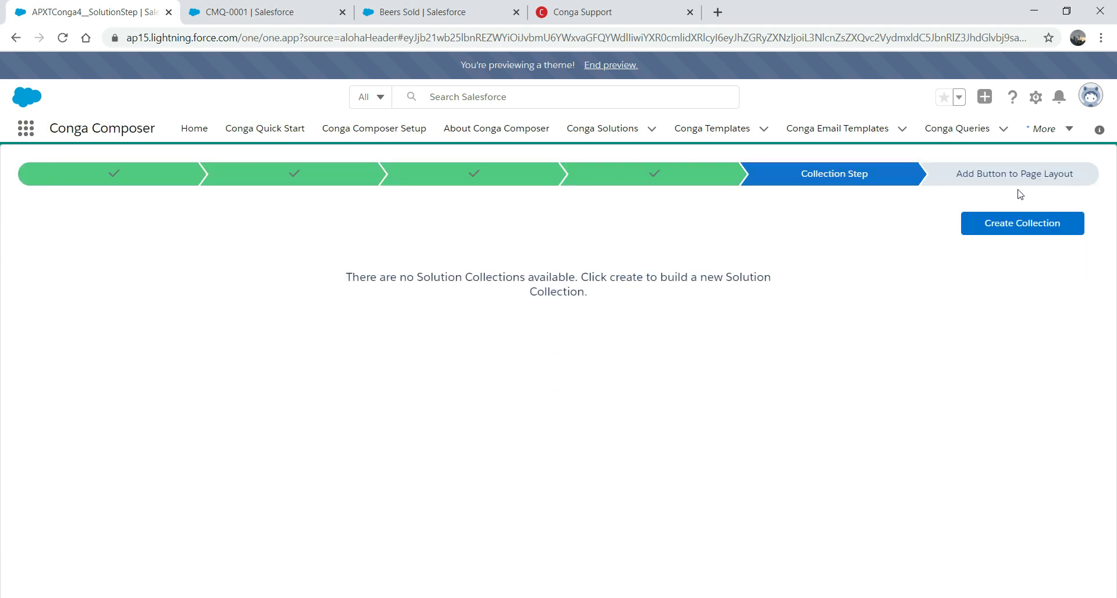
{"action": "left_click", "coordinate": [1010, 182]}
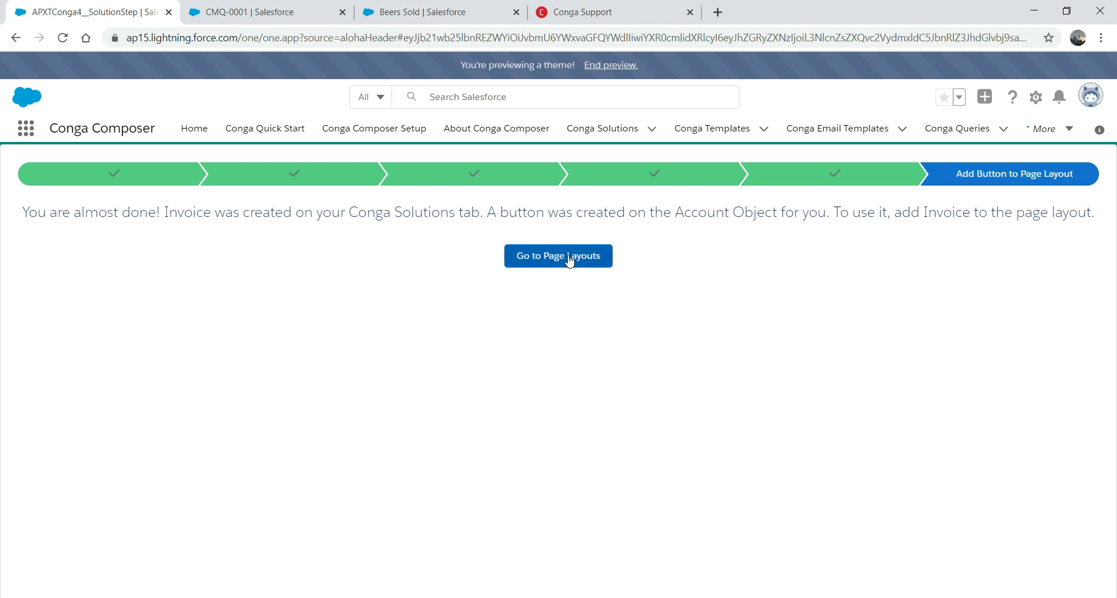
Step: Open the Account page layouts from the solution, switch to Lightning Experience and open the About Conga Composer page
{"action": "left_click", "coordinate": [569, 261]}
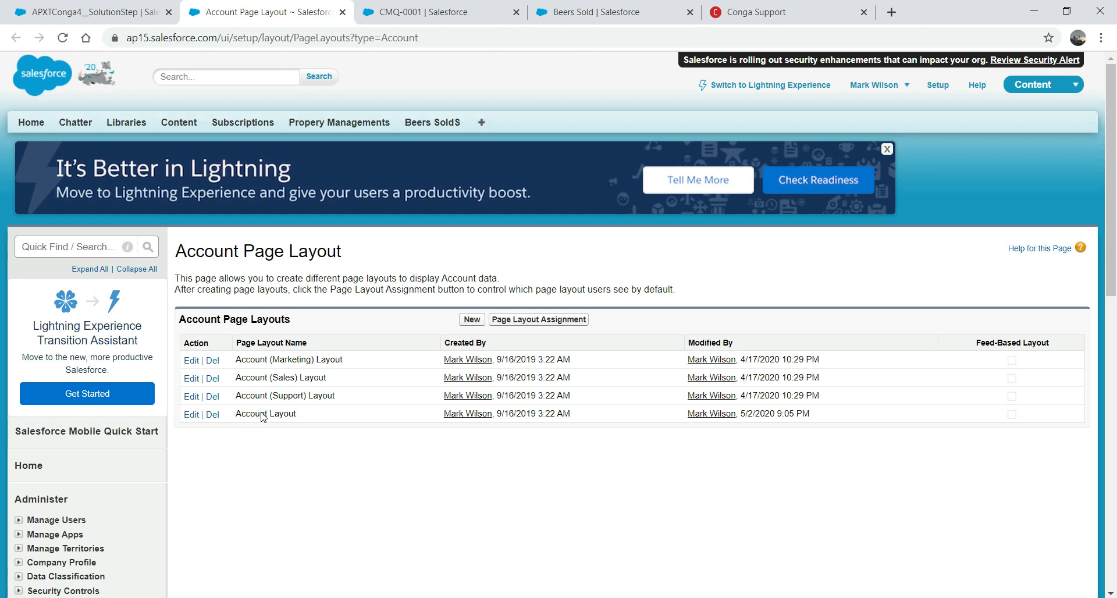
{"action": "left_click", "coordinate": [769, 86]}
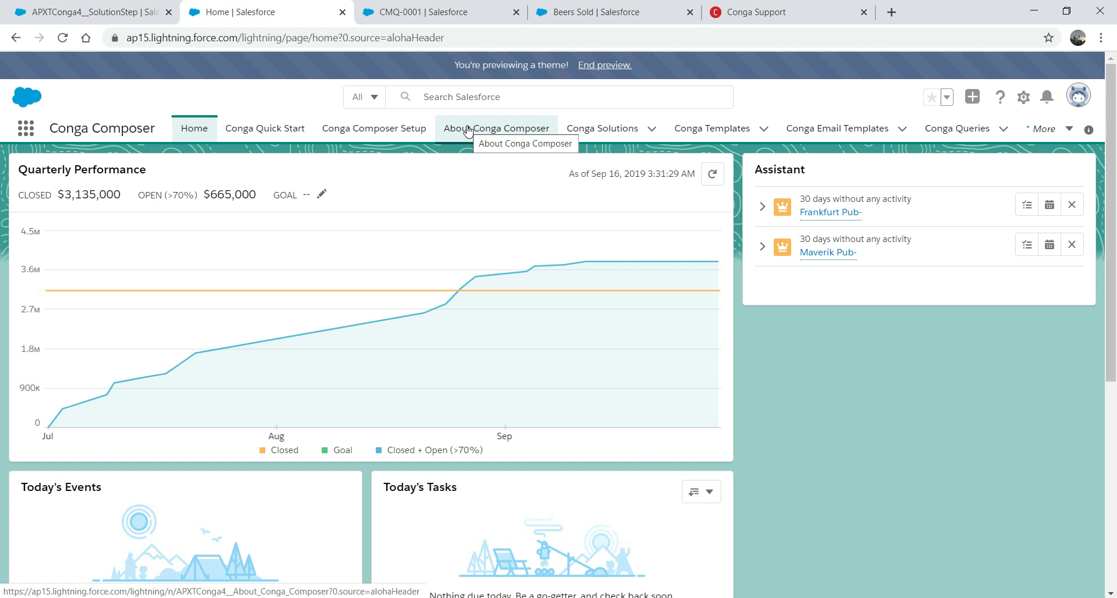
{"action": "left_click", "coordinate": [471, 132]}
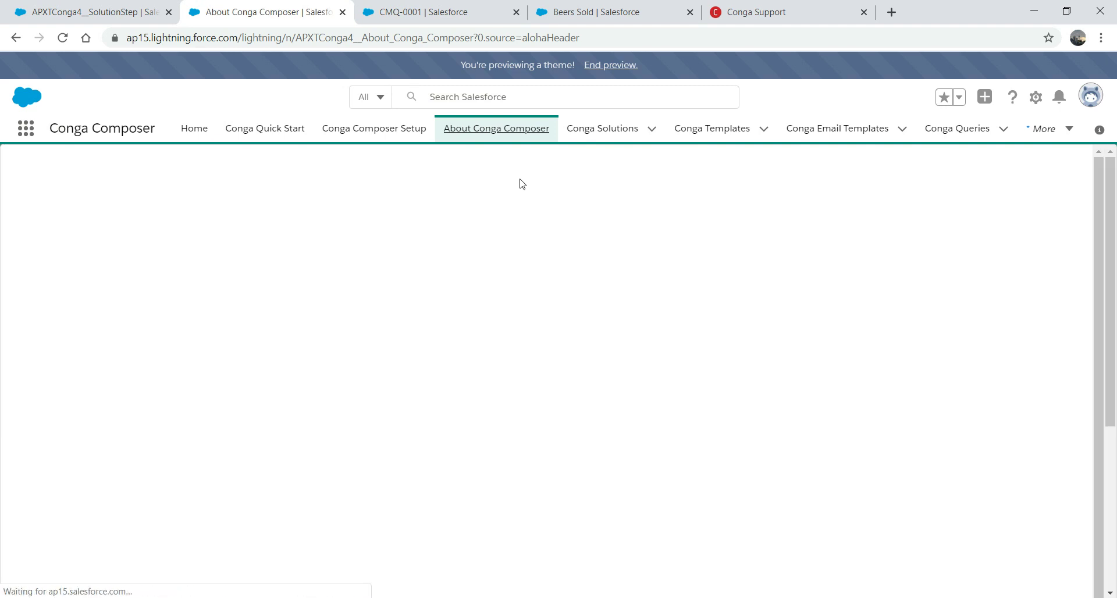
Step: Open the Account object in Setup's Object Manager and check its buttons, links and actions for the Invoice button
{"action": "left_click", "coordinate": [1034, 96]}
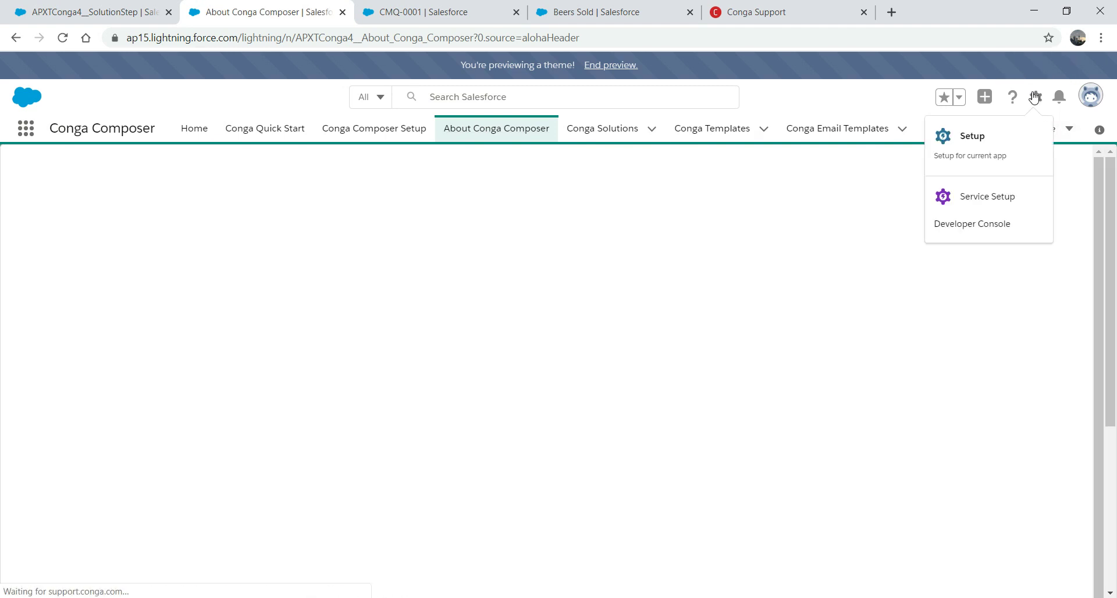
{"action": "left_click", "coordinate": [975, 141]}
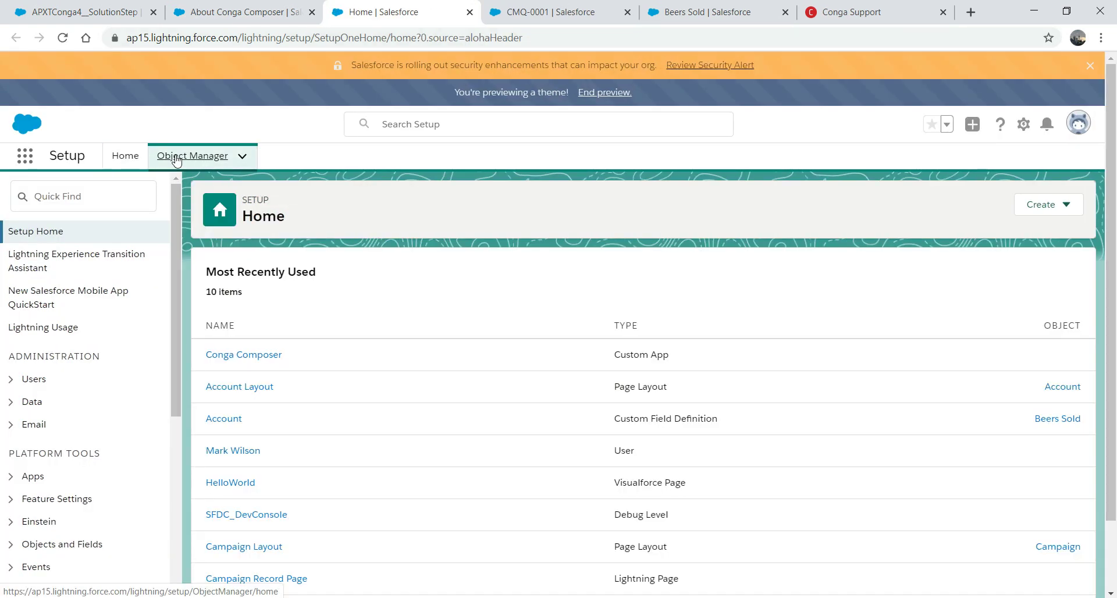
{"action": "left_click", "coordinate": [176, 158]}
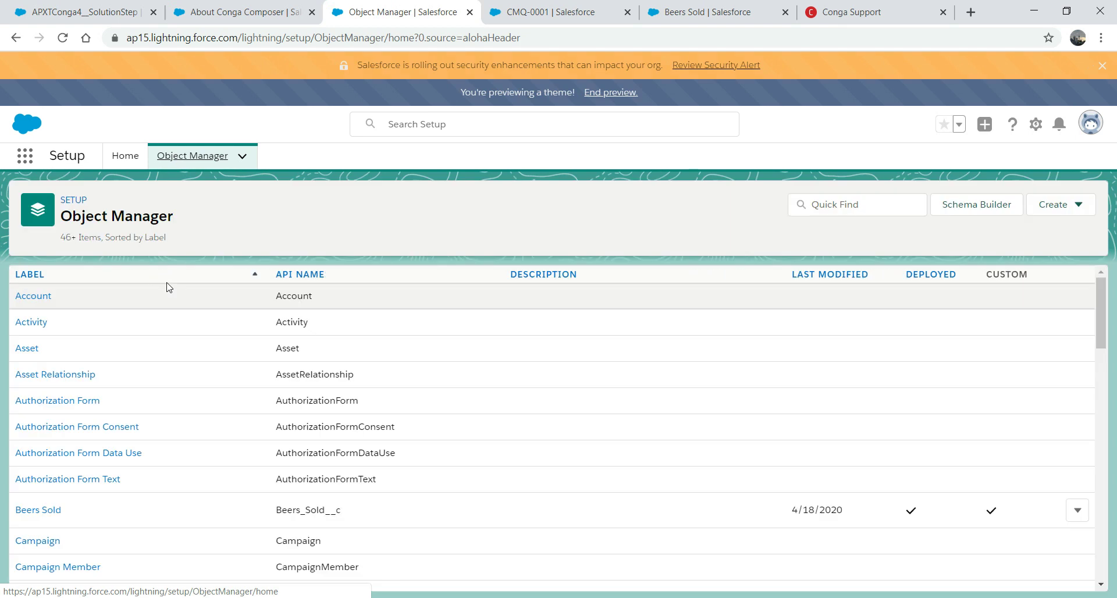
{"action": "left_click", "coordinate": [29, 298]}
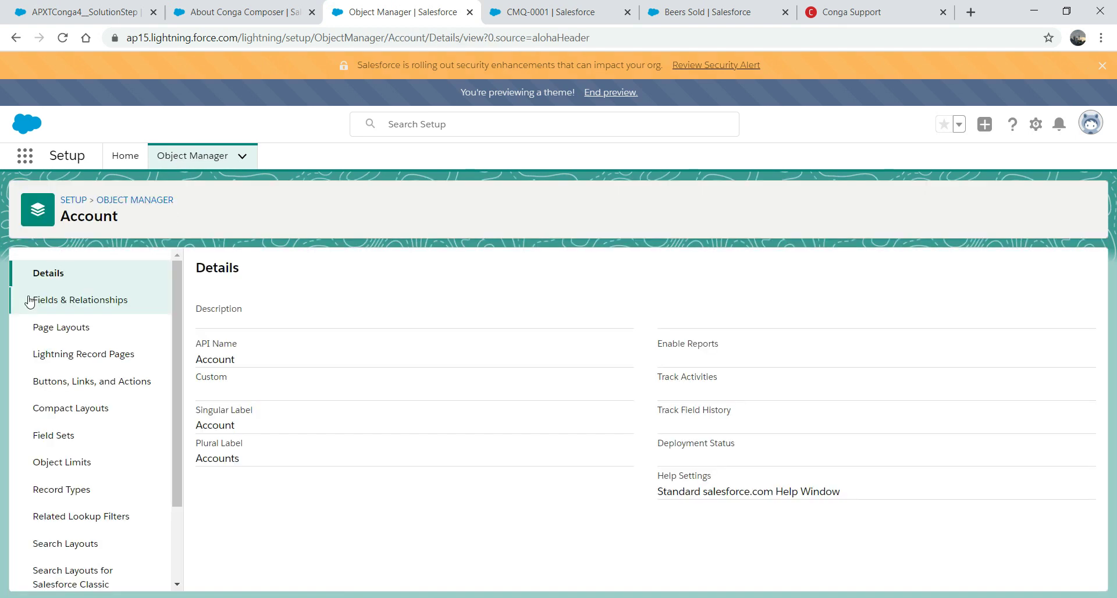
{"action": "left_click", "coordinate": [97, 385]}
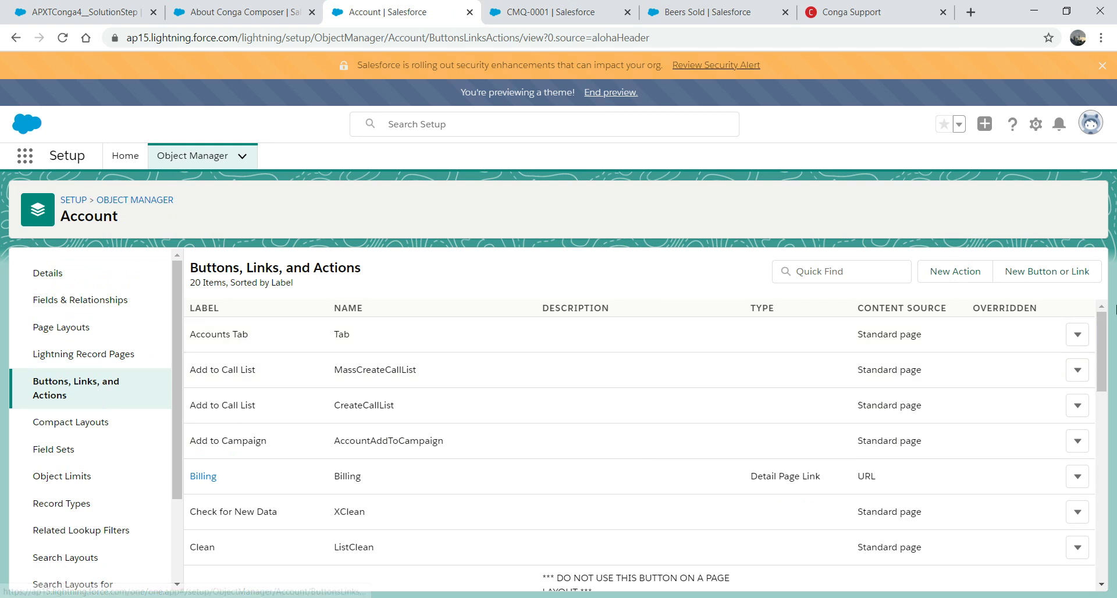
{"action": "left_click_drag", "start_coordinate": [1101, 347], "coordinate": [1077, 528]}
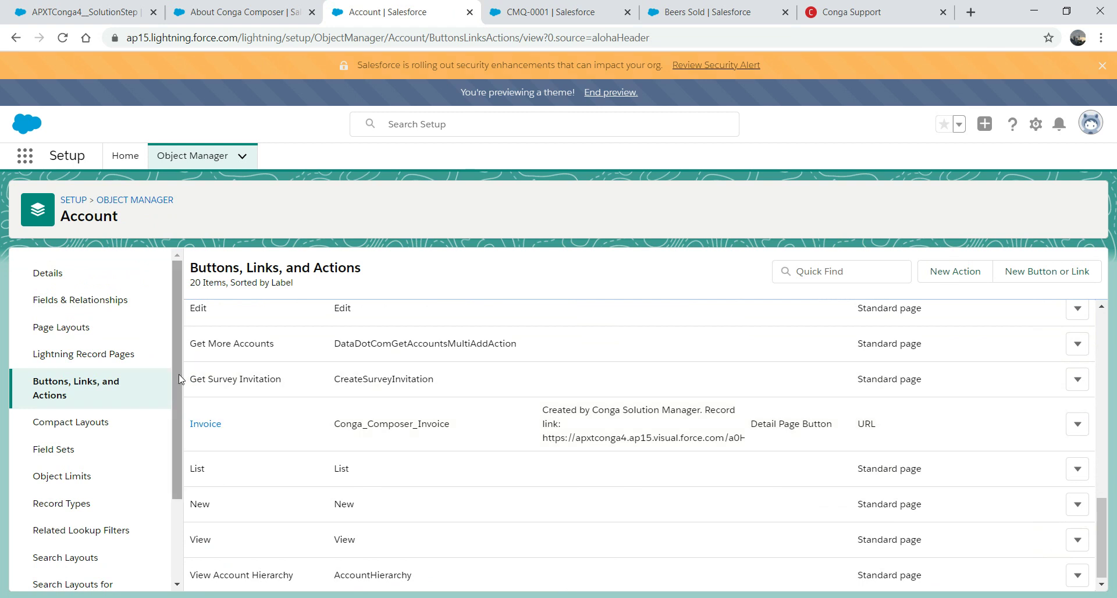
Step: Add the Invoice button to the custom buttons in the Account Detail section of Account Layout and save the layout
{"action": "left_click", "coordinate": [82, 327]}
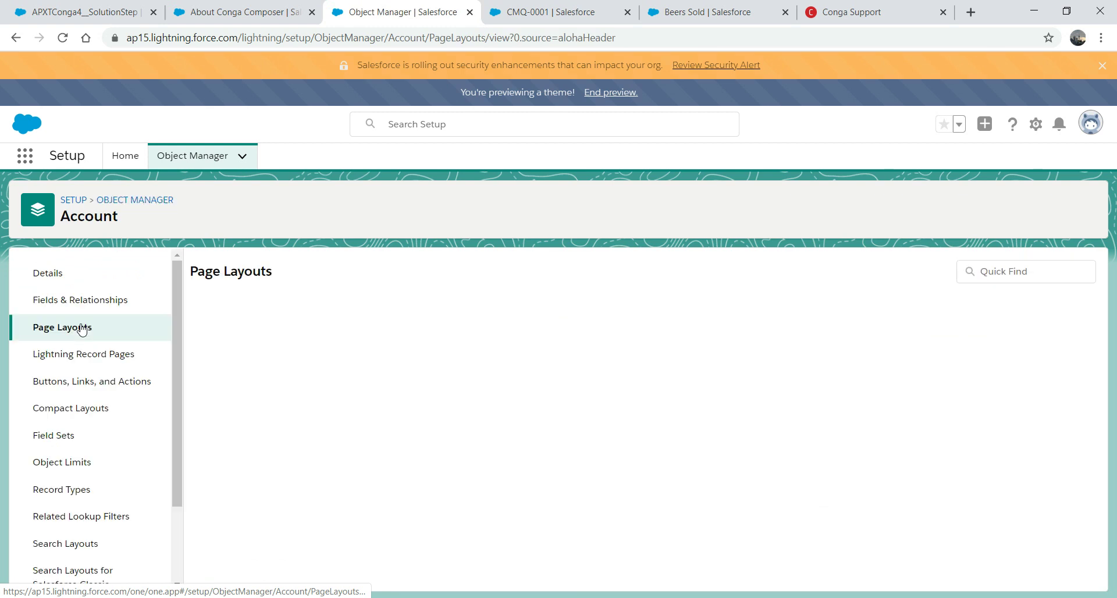
{"action": "left_click", "coordinate": [220, 442]}
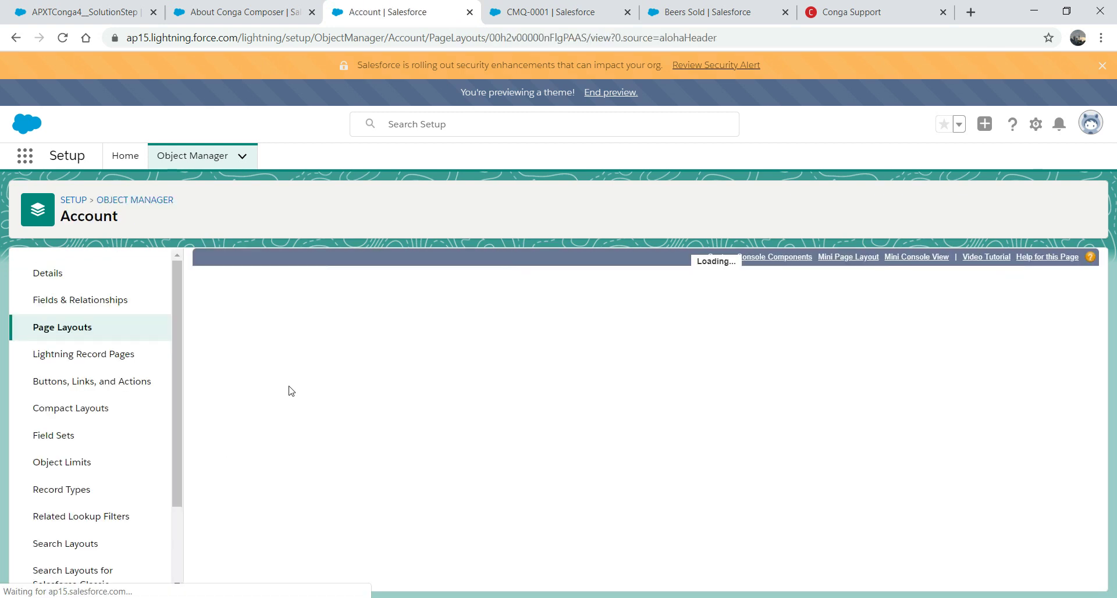
{"action": "scroll", "coordinate": [232, 330], "scroll_direction": "down", "scroll_amount": 8}
{"action": "scroll", "coordinate": [232, 332], "scroll_direction": "down", "scroll_amount": 2}
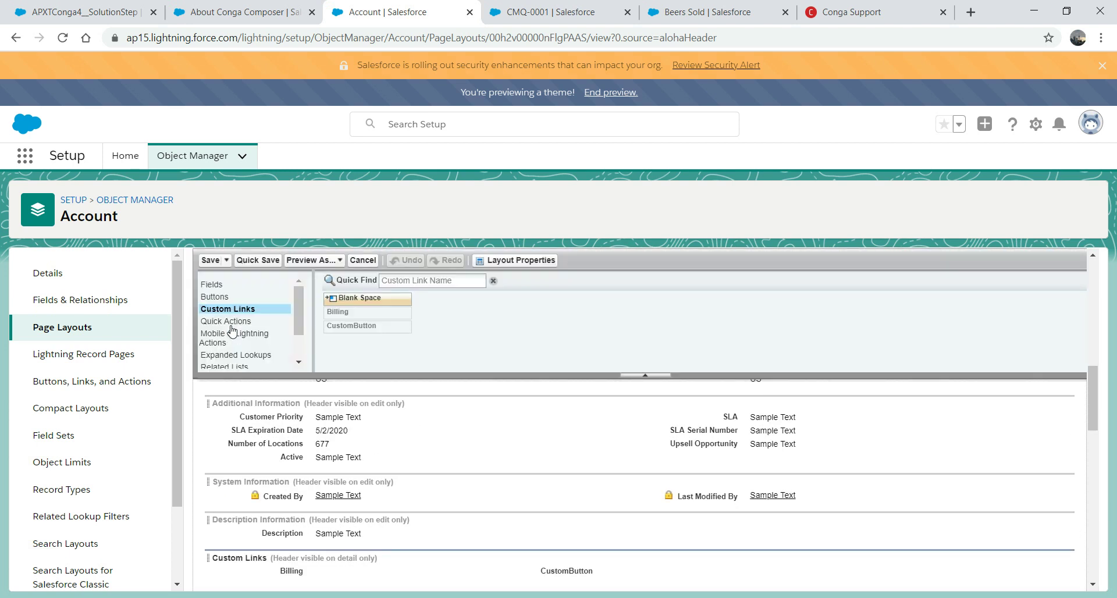
{"action": "left_click", "coordinate": [219, 298]}
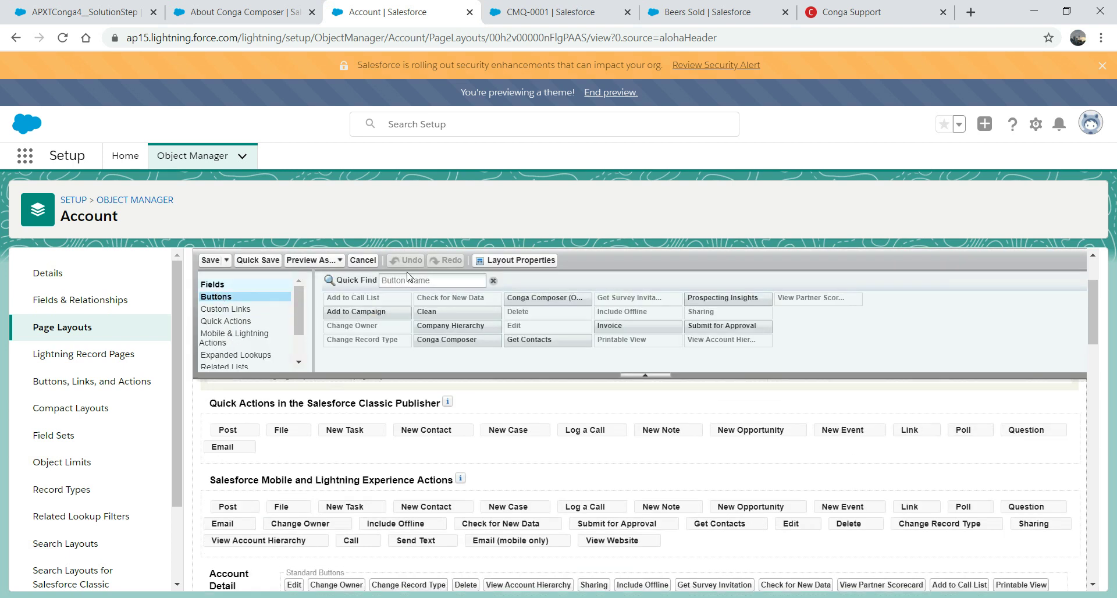
{"action": "left_click_drag", "start_coordinate": [618, 327], "coordinate": [298, 548]}
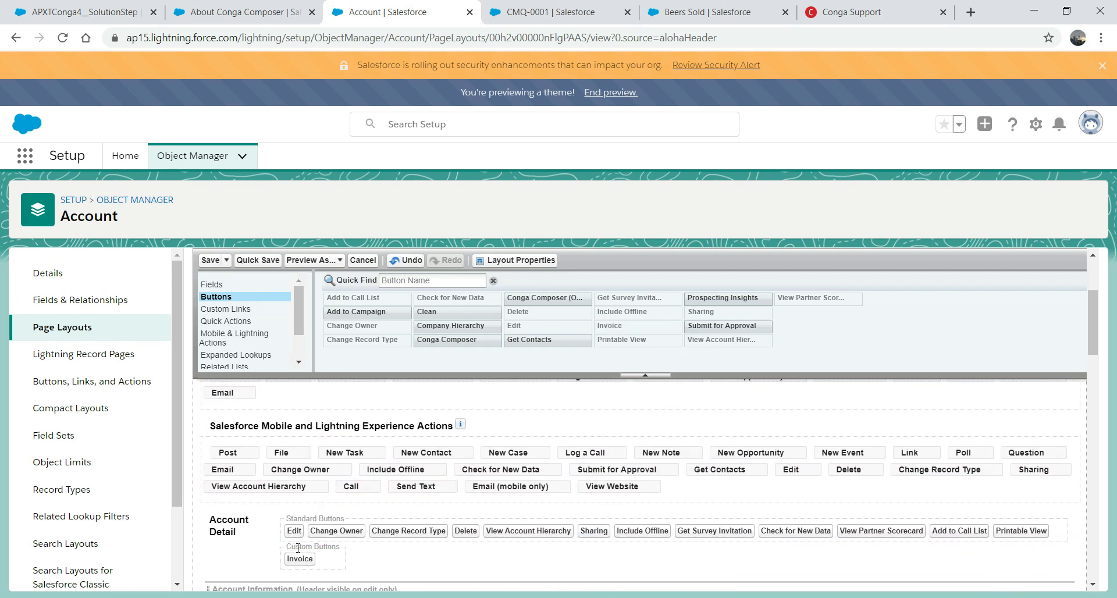
{"action": "left_click", "coordinate": [208, 260]}
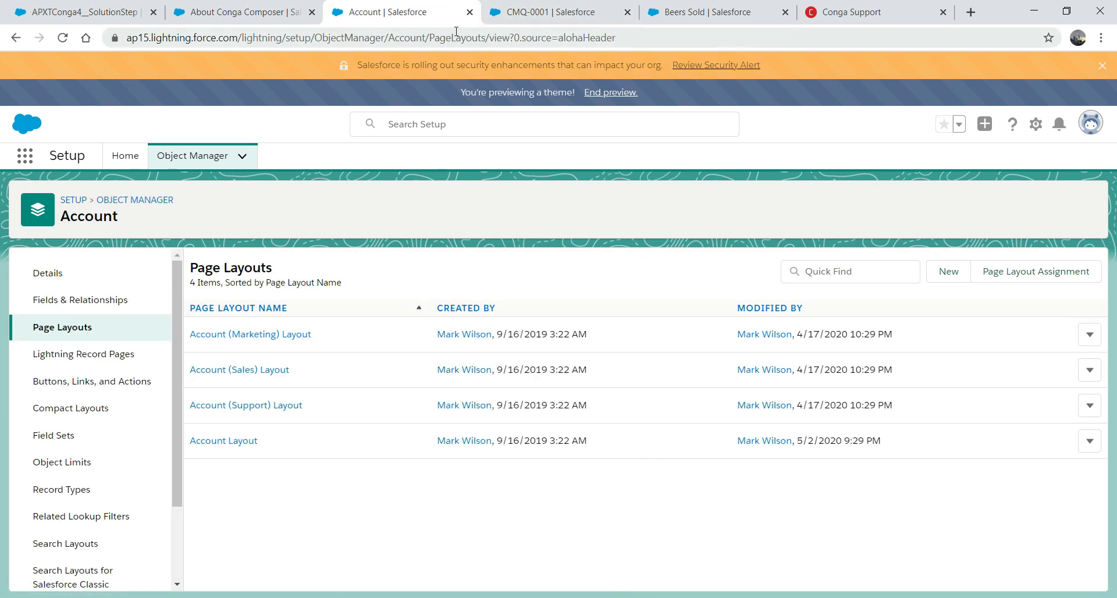
Step: Close the Setup page, return to the Conga solution and open the Invoice record under Conga Solutions
{"action": "left_click", "coordinate": [470, 12]}
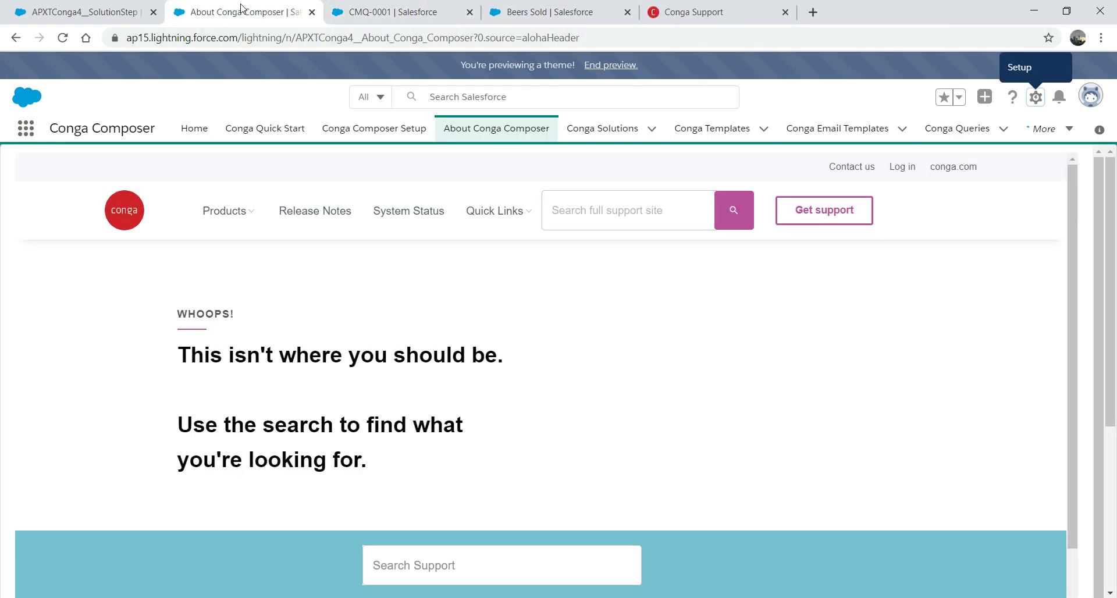
{"action": "left_click", "coordinate": [29, 16]}
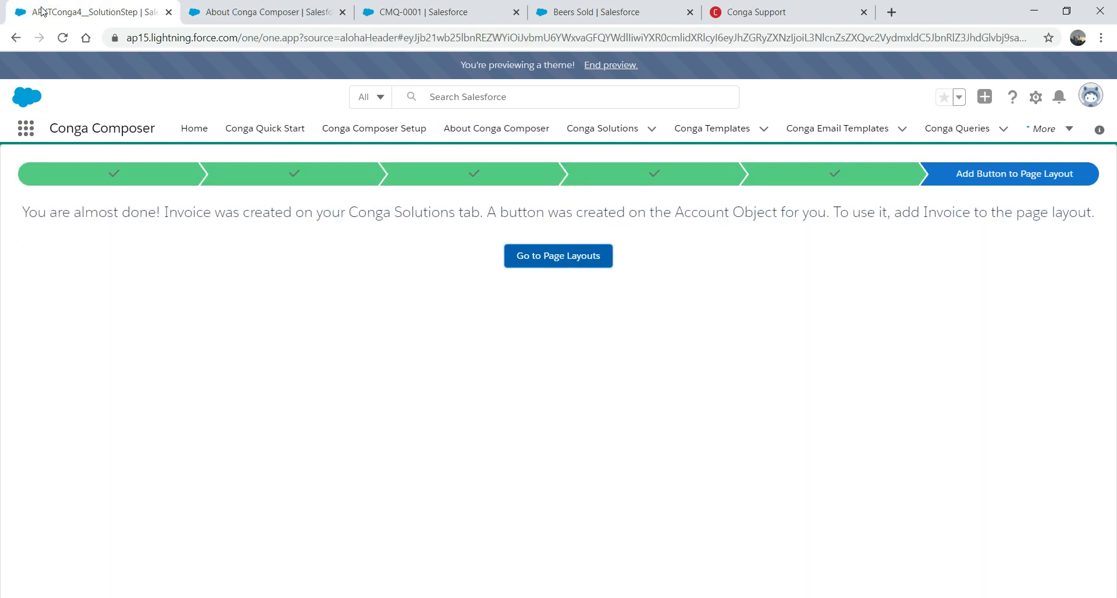
{"action": "left_click", "coordinate": [604, 129]}
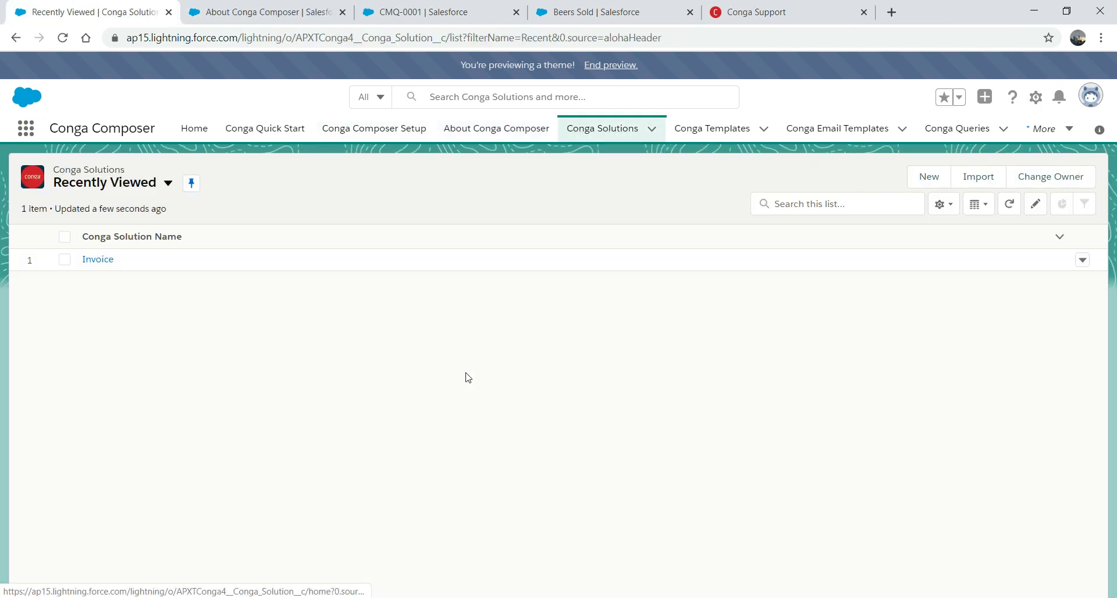
{"action": "left_click", "coordinate": [103, 260]}
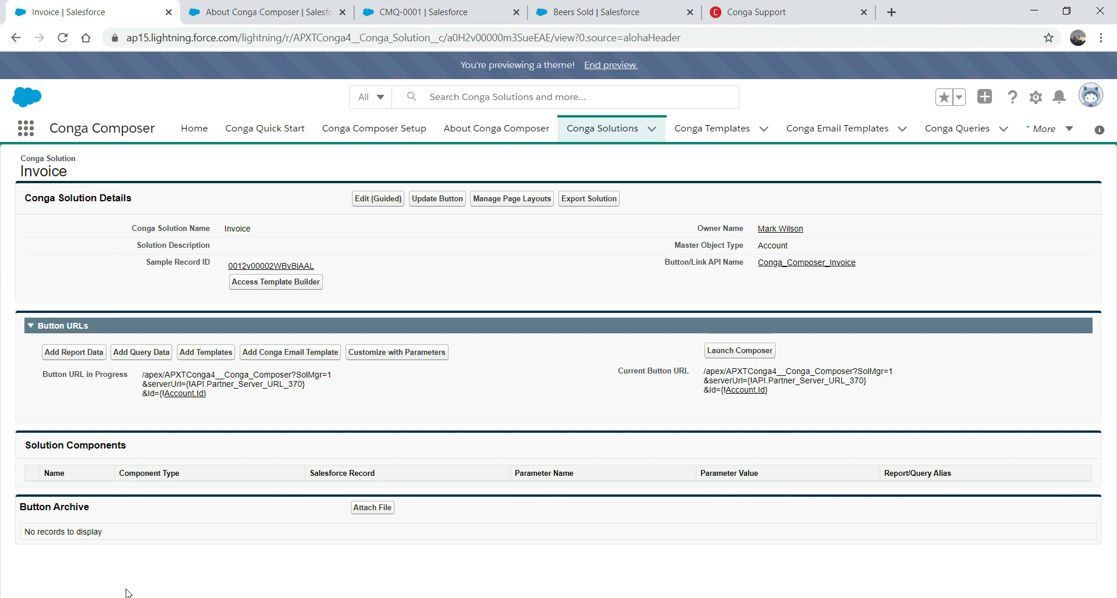
Step: Switch to Word, create a blank document and enter the heading text Invoice near the middle of the first line
{"action": "key", "text": "super"}
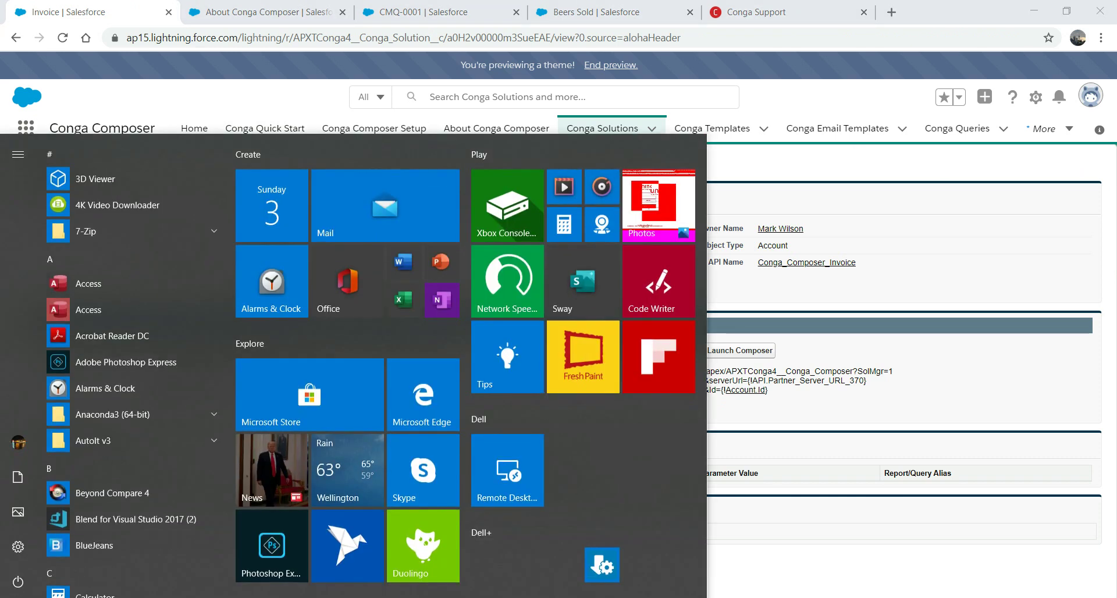
{"action": "type", "text": "wi"}
{"action": "key", "text": "Return"}
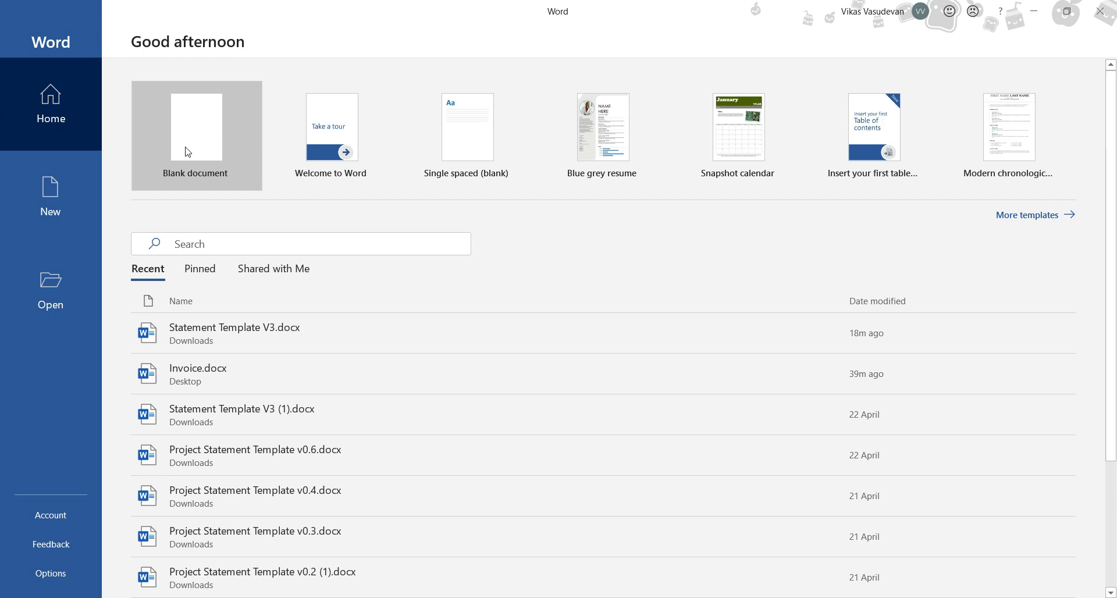
{"action": "left_click", "coordinate": [187, 150]}
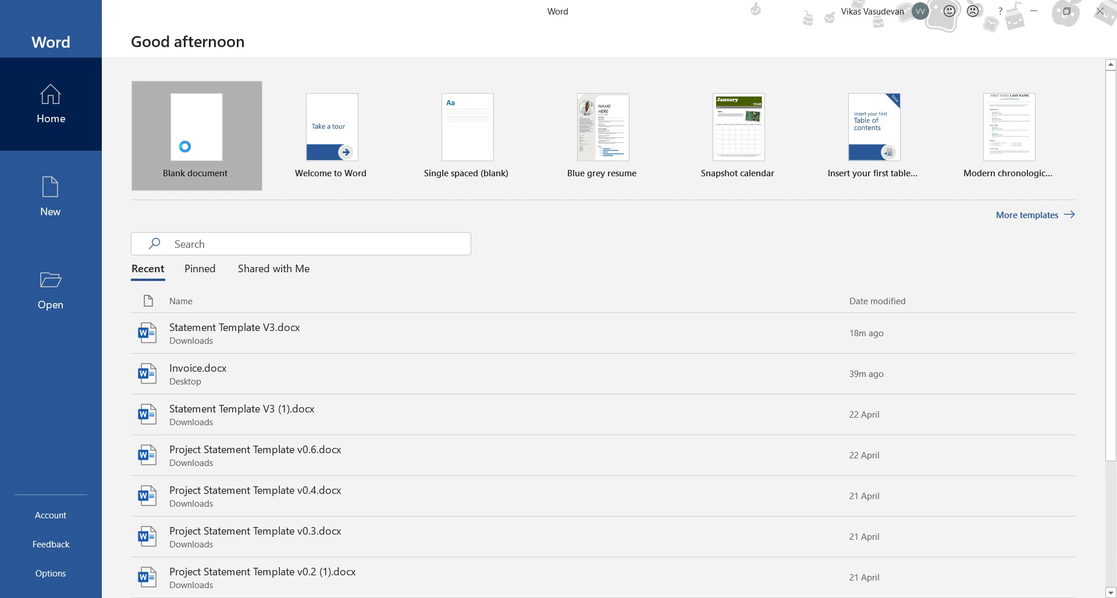
{"action": "type", "text": "Invoice"}
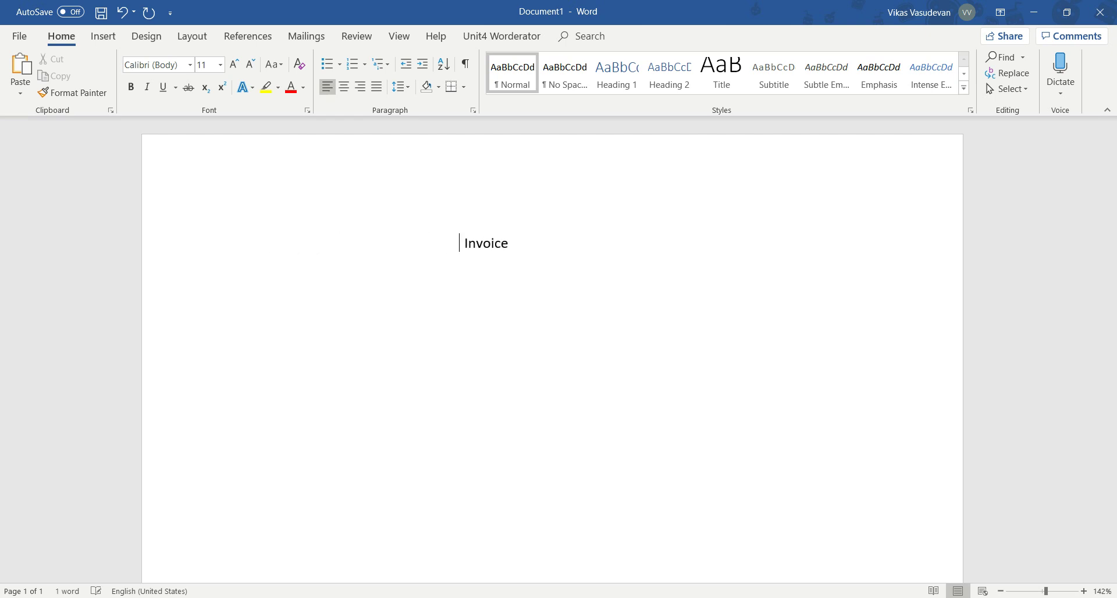
Step: Format the Invoice heading as bold, underlined text at font size 18
{"action": "double_click", "coordinate": [503, 252]}
{"action": "key", "text": "ctrl+b"}
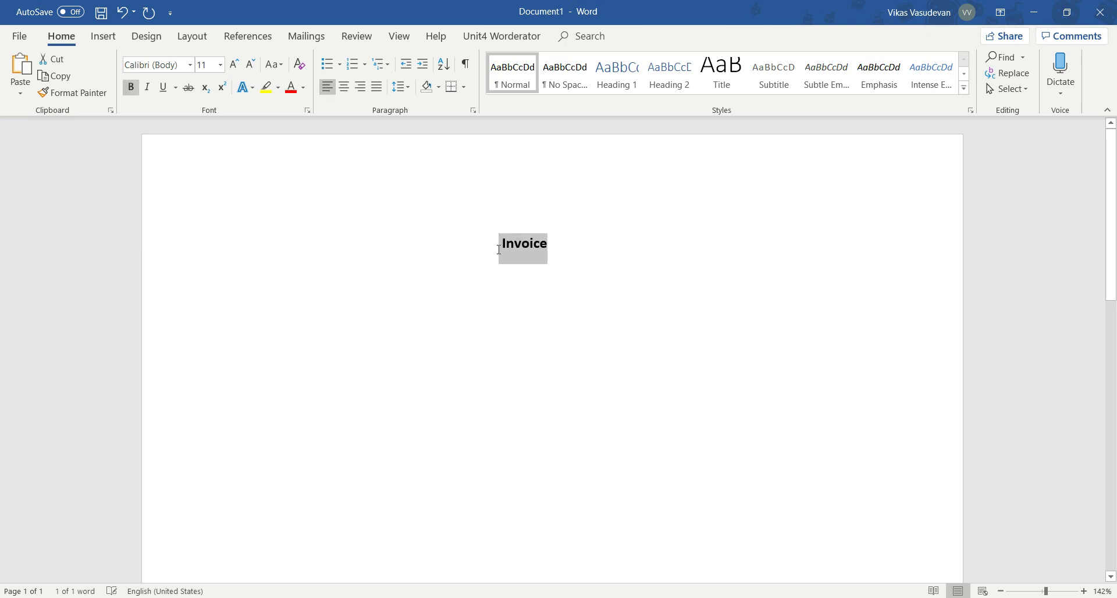
{"action": "left_click", "coordinate": [221, 65]}
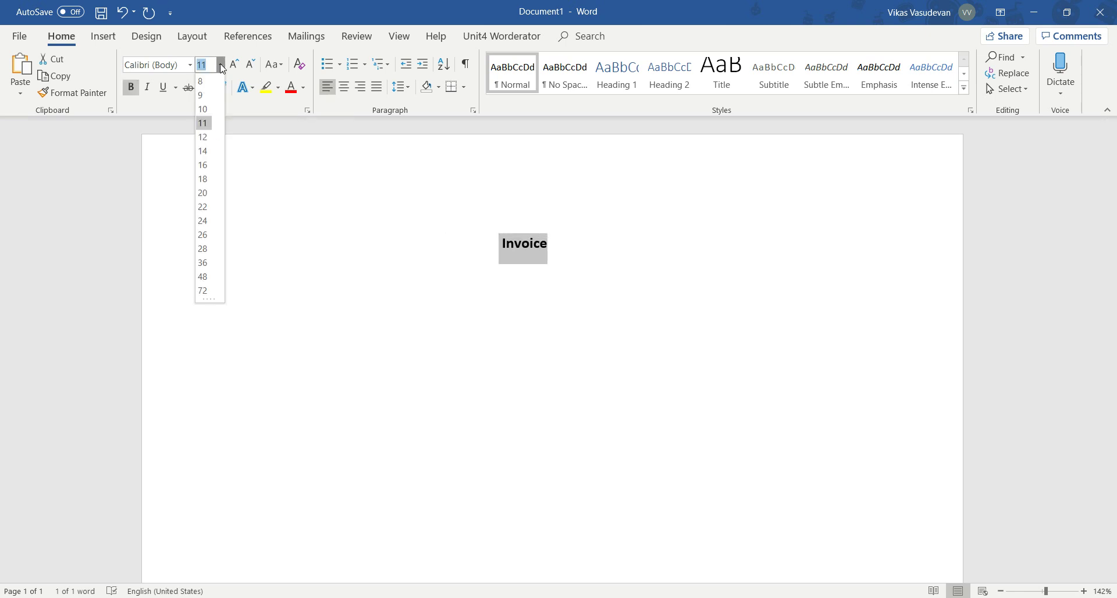
{"action": "left_click", "coordinate": [208, 179]}
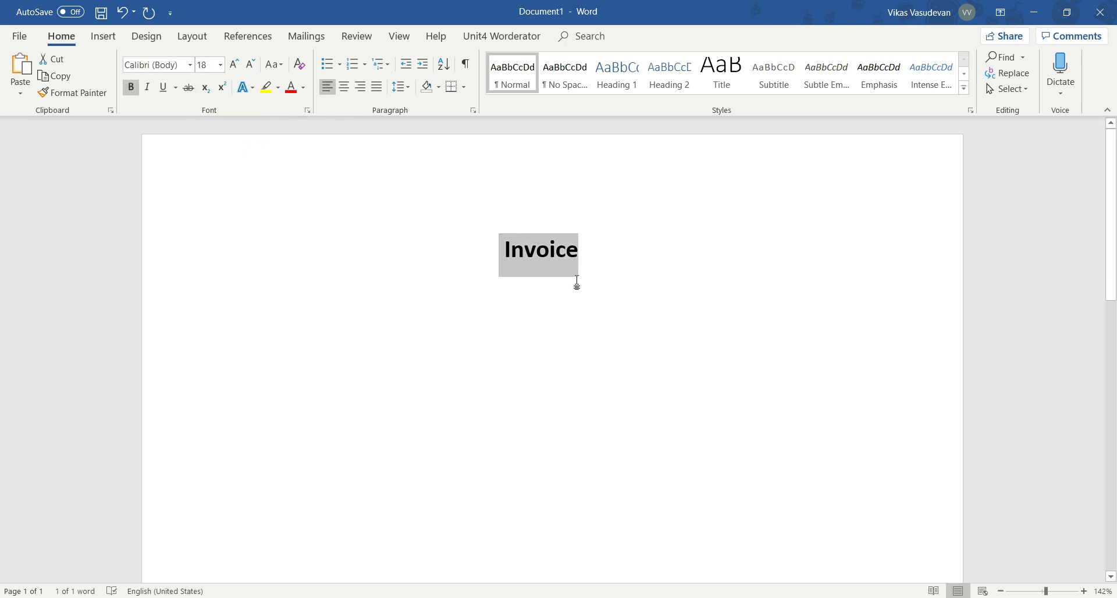
{"action": "key", "text": "ctrl+u"}
{"action": "left_click", "coordinate": [620, 267]}
Step: Add a line reading To: below the heading at font size 10, without bold or underline
{"action": "key", "text": "Return"}
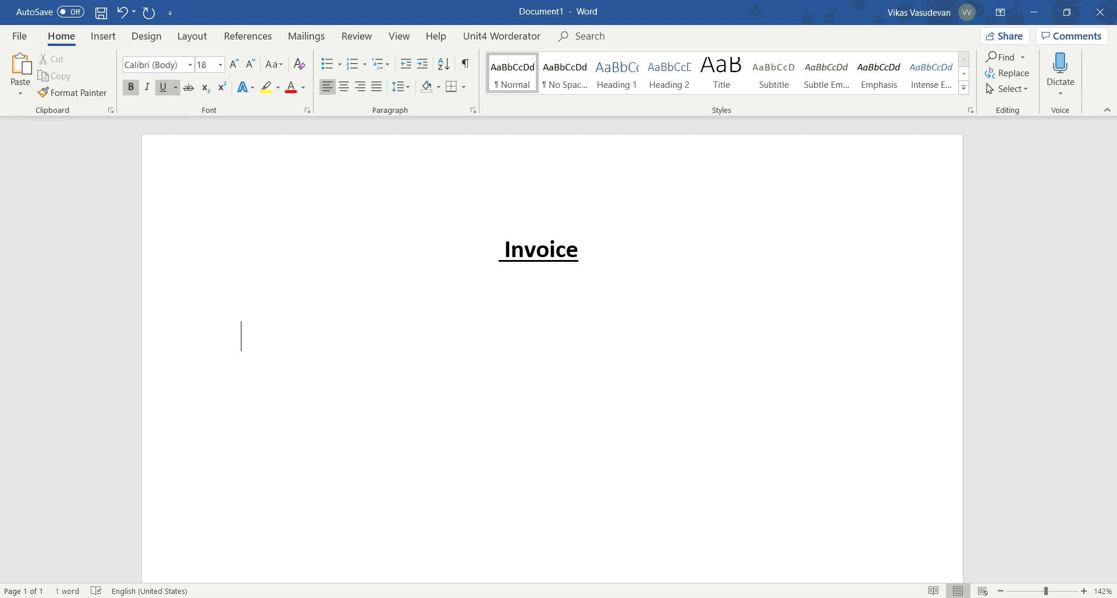
{"action": "left_click", "coordinate": [220, 65]}
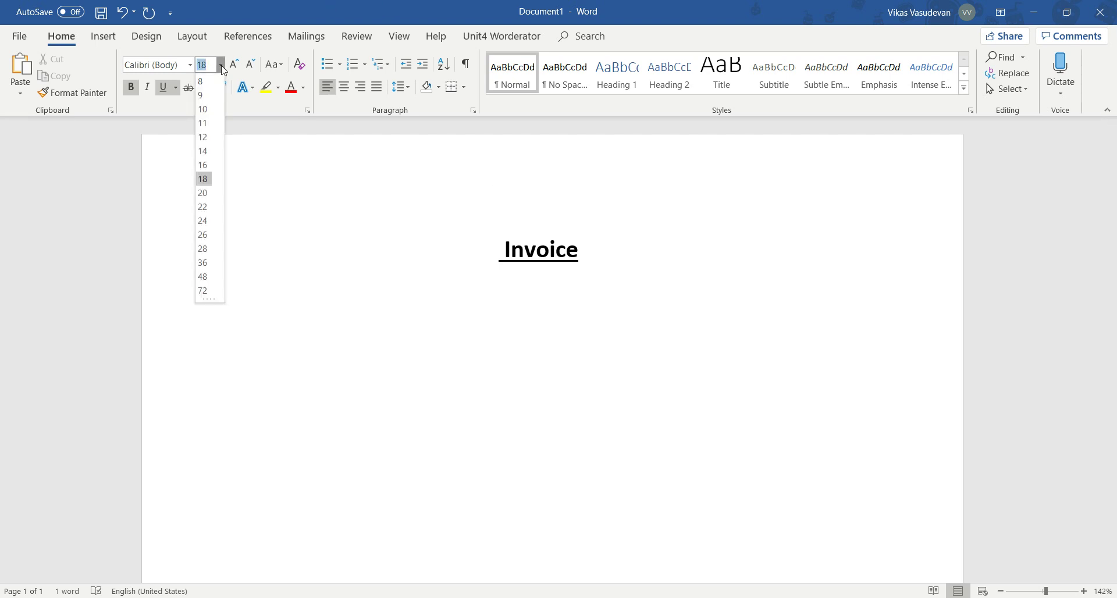
{"action": "left_click", "coordinate": [203, 110]}
{"action": "type", "text": "To"}
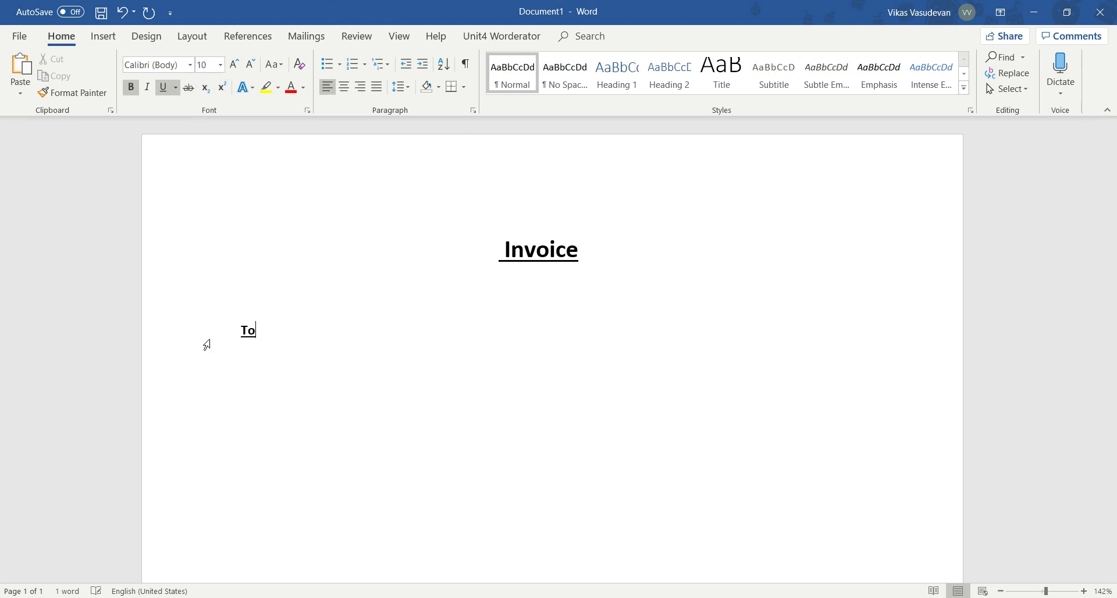
{"action": "key", "text": "shift+Left"}
{"action": "key", "text": "shift+Left"}
{"action": "key", "text": "shift+Left"}
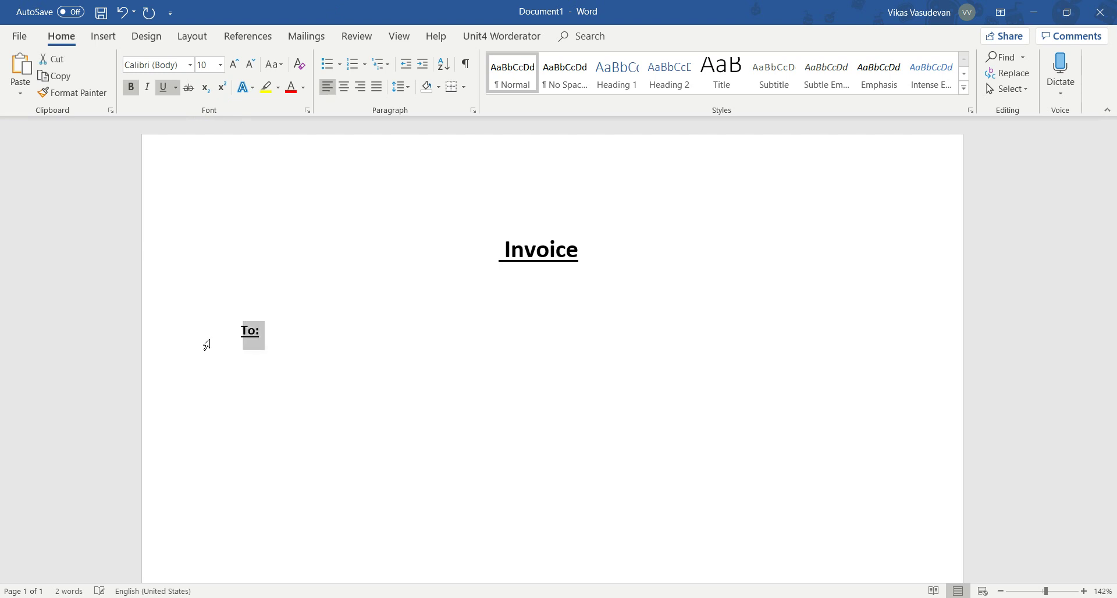
{"action": "key", "text": "ctrl+b"}
{"action": "key", "text": "ctrl+u"}
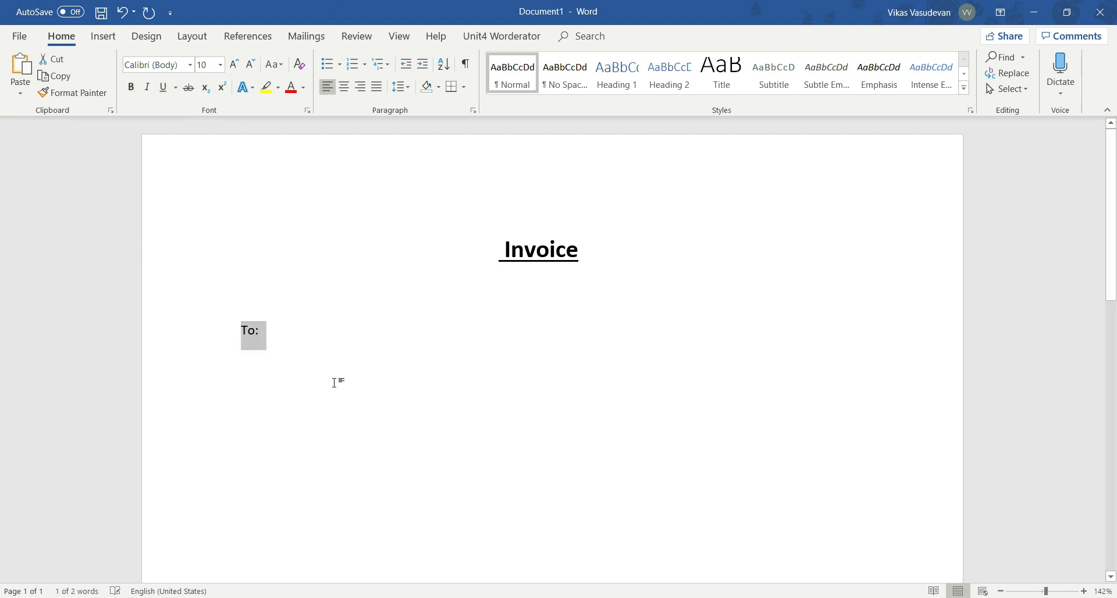
{"action": "left_click", "coordinate": [309, 337]}
Step: Save the document as Invoice.docx on the Desktop and close it
{"action": "key", "text": "ctrl+s"}
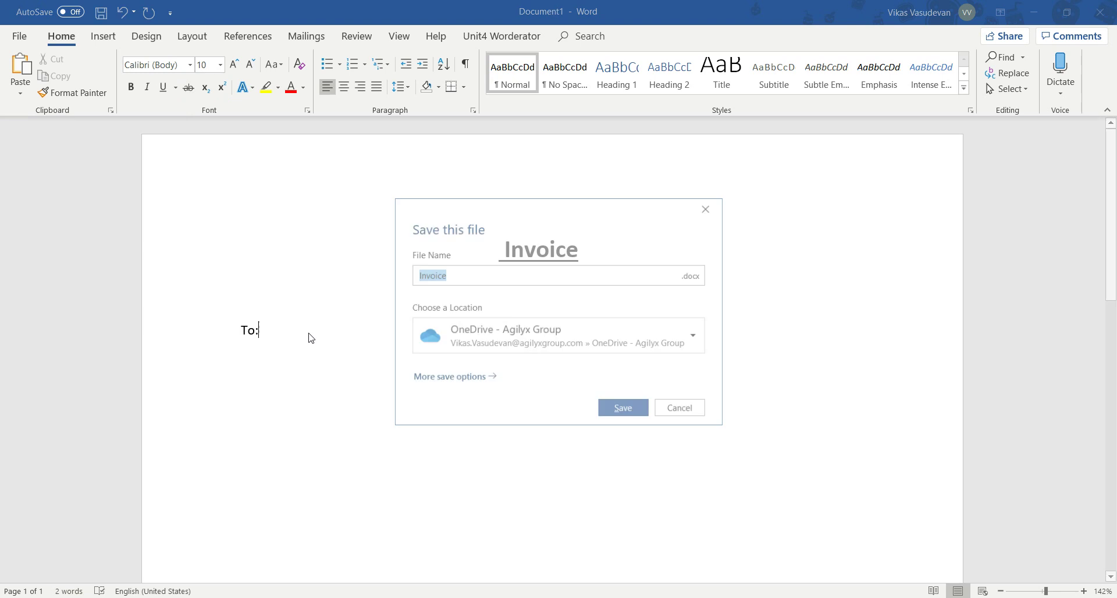
{"action": "left_click", "coordinate": [700, 334]}
{"action": "left_click", "coordinate": [529, 125]}
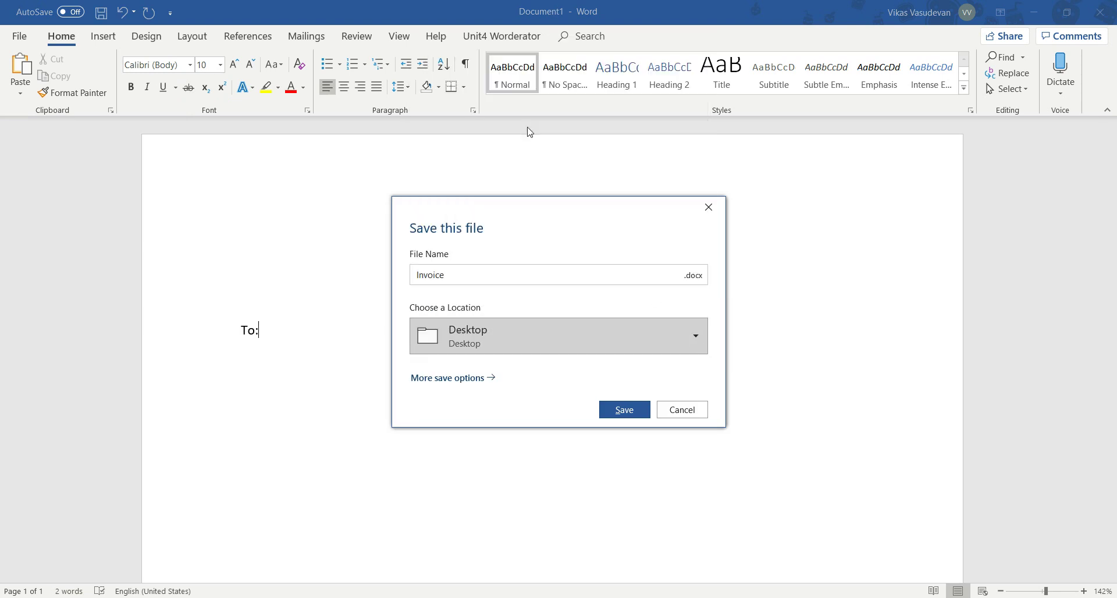
{"action": "left_click", "coordinate": [624, 410]}
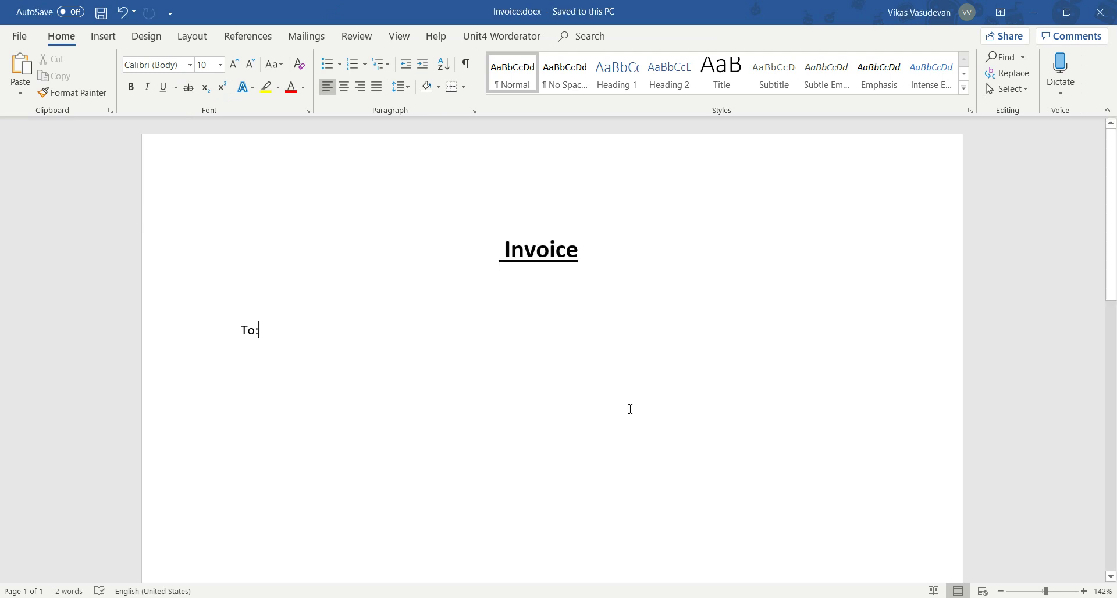
{"action": "left_click", "coordinate": [1105, 13]}
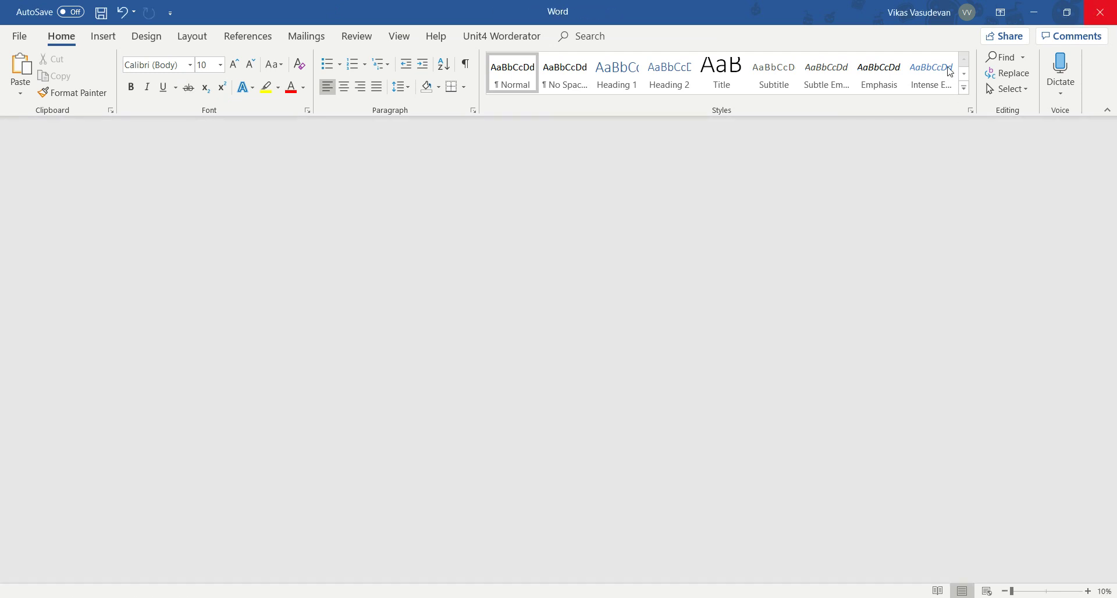
Step: Clear away the Word, Developer Console and Downloads windows to return to the Invoice solution in Chrome
{"action": "left_click", "coordinate": [1033, 9]}
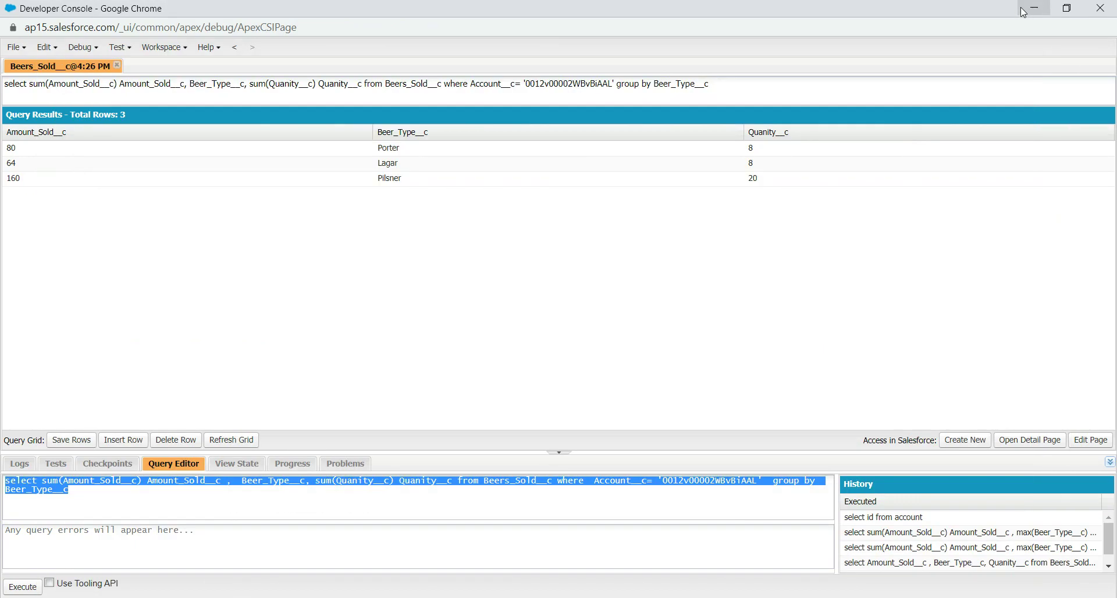
{"action": "left_click", "coordinate": [1035, 9]}
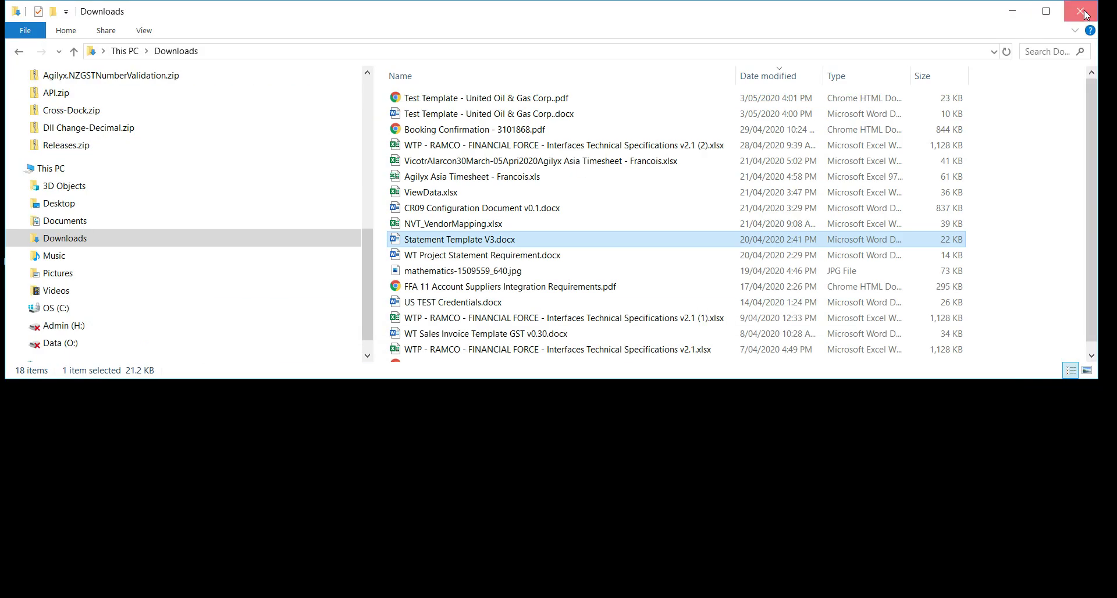
{"action": "left_click", "coordinate": [1041, 9]}
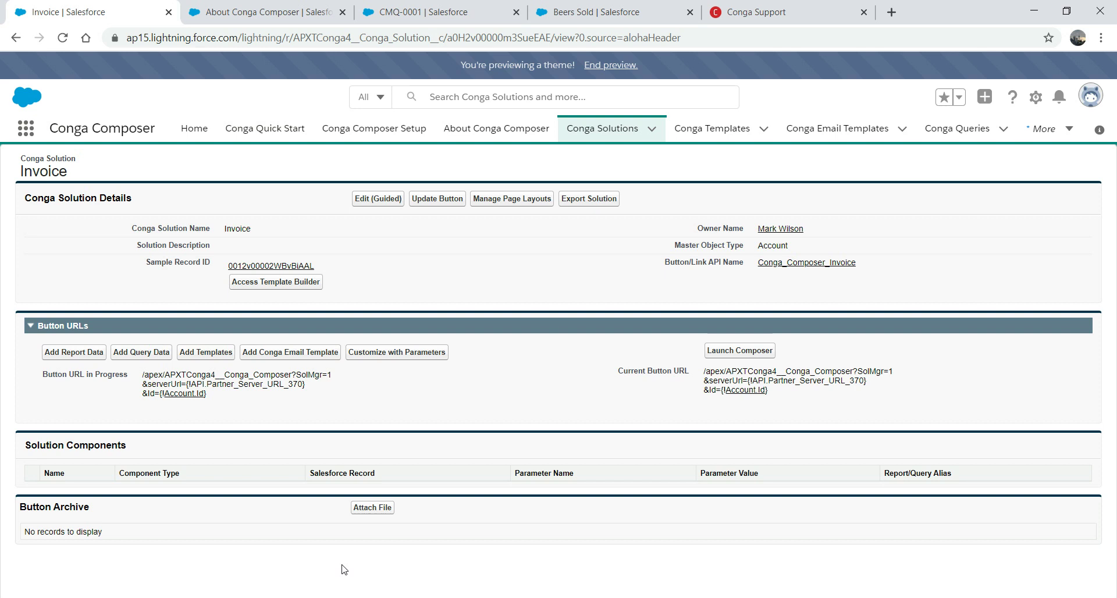
{"action": "left_click", "coordinate": [344, 569]}
Step: Create and save a new Conga template of type Document named Invoice Template
{"action": "left_click", "coordinate": [718, 128]}
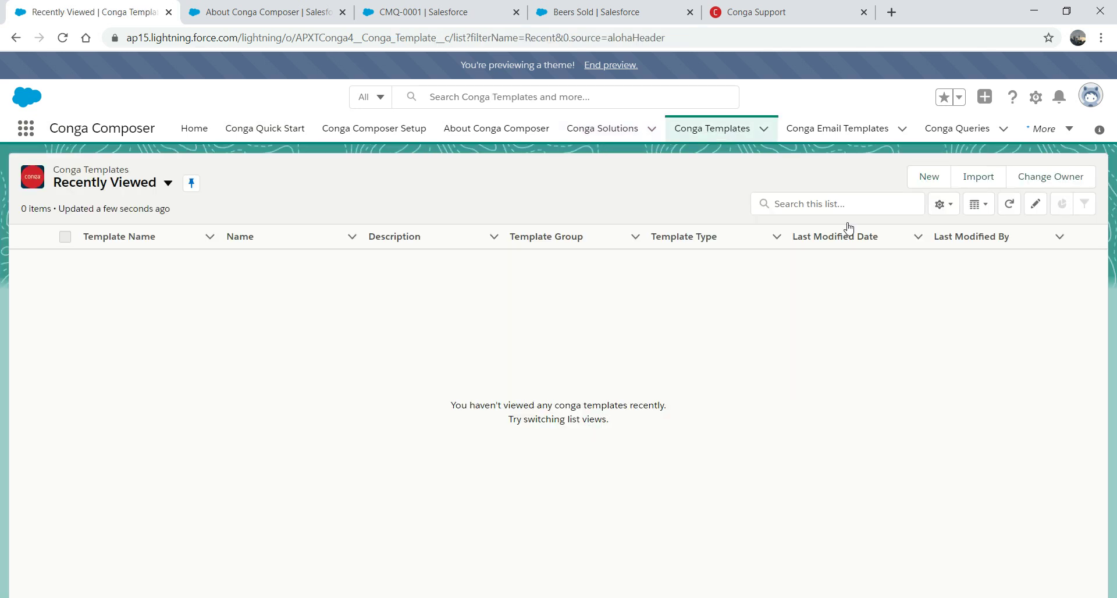
{"action": "left_click", "coordinate": [929, 176]}
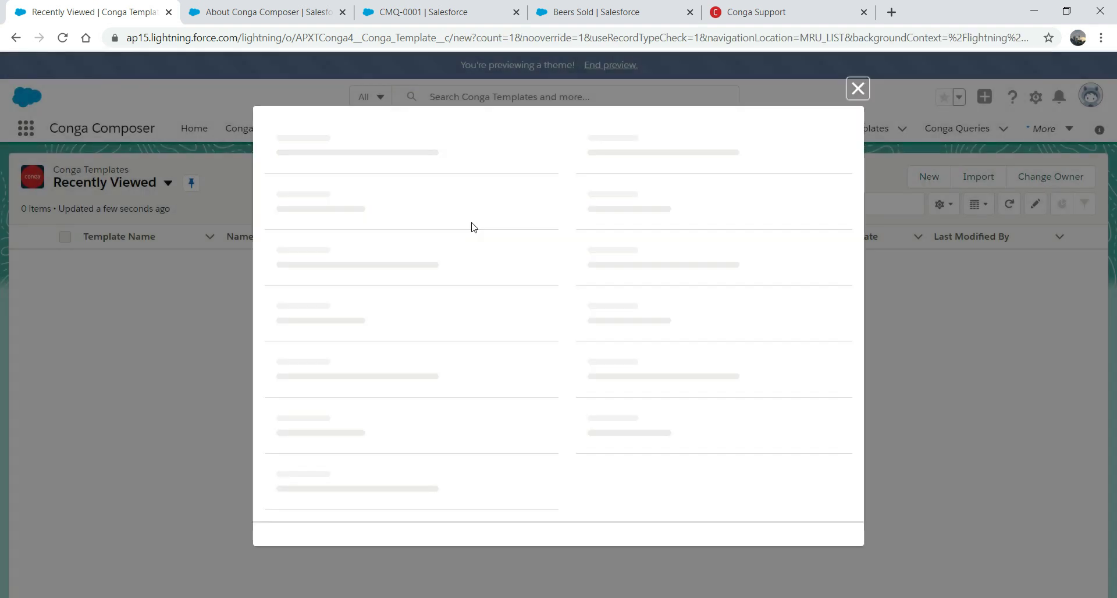
{"action": "type", "text": "I"}
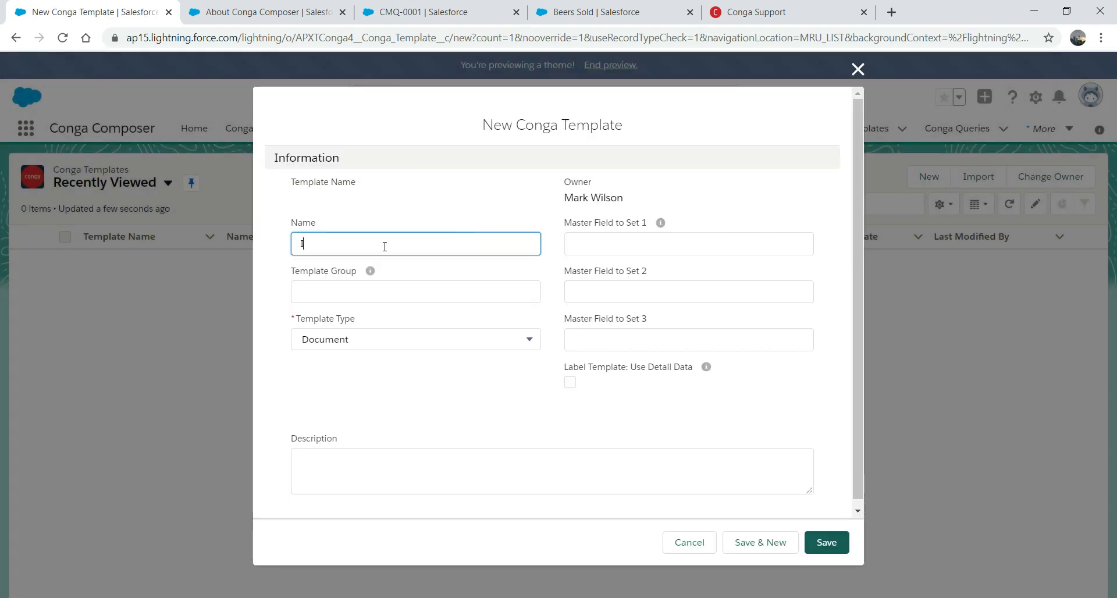
{"action": "type", "text": "nvoice Template"}
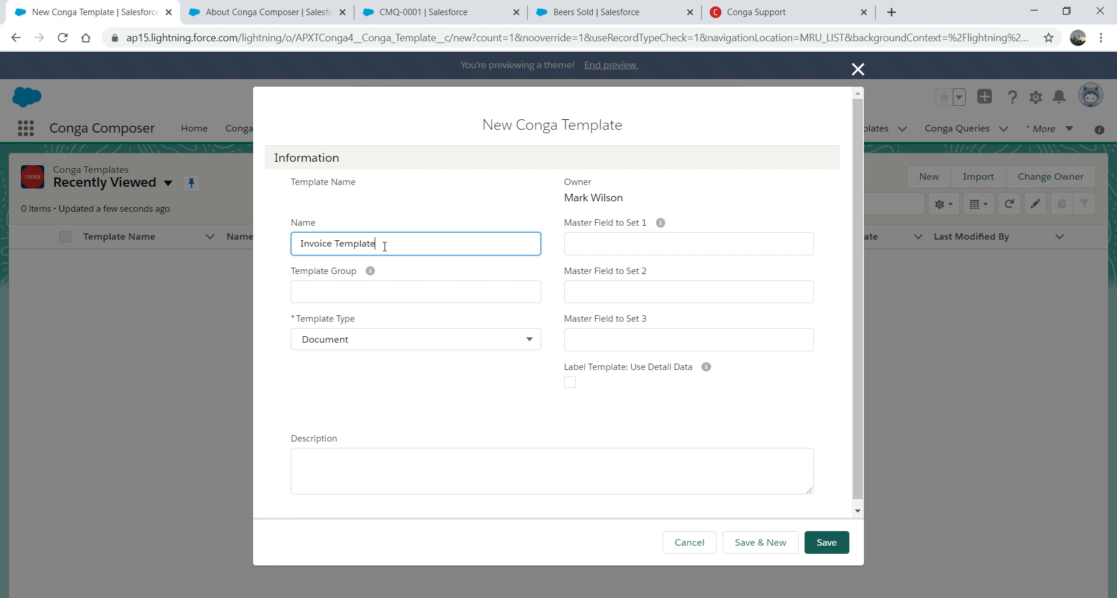
{"action": "left_click", "coordinate": [813, 546]}
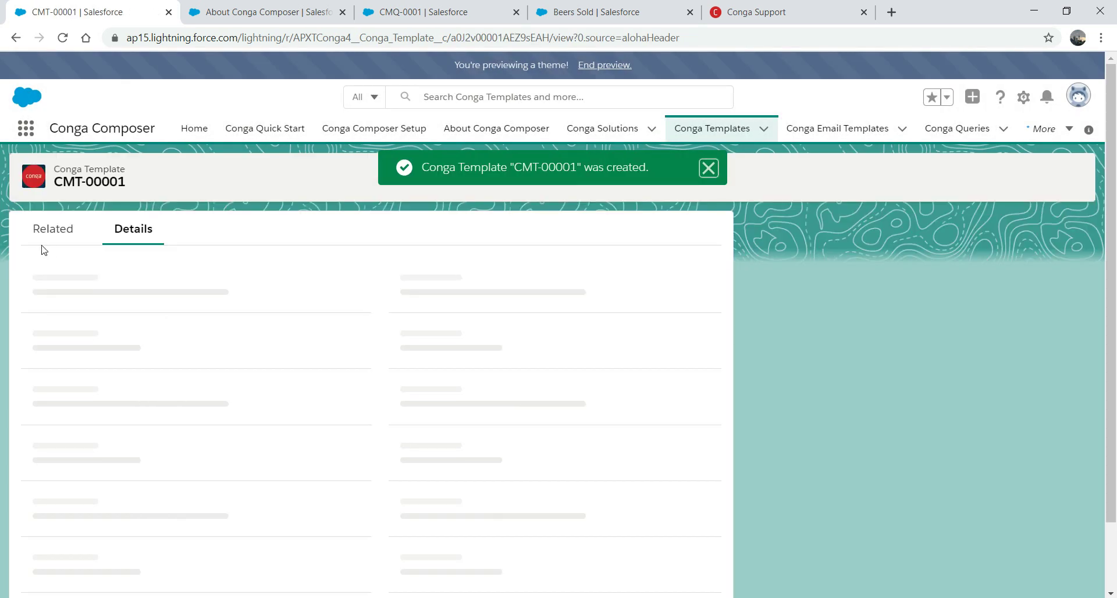
Step: Upload the Invoice Word document to the new Conga template's Notes & Attachments
{"action": "left_click", "coordinate": [54, 240]}
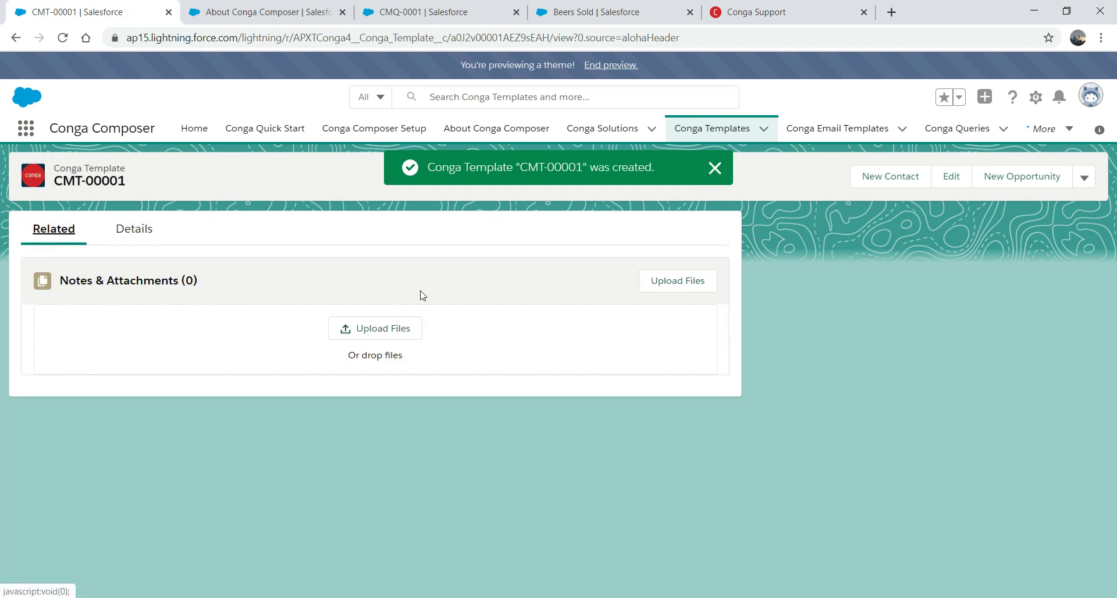
{"action": "left_click", "coordinate": [670, 288]}
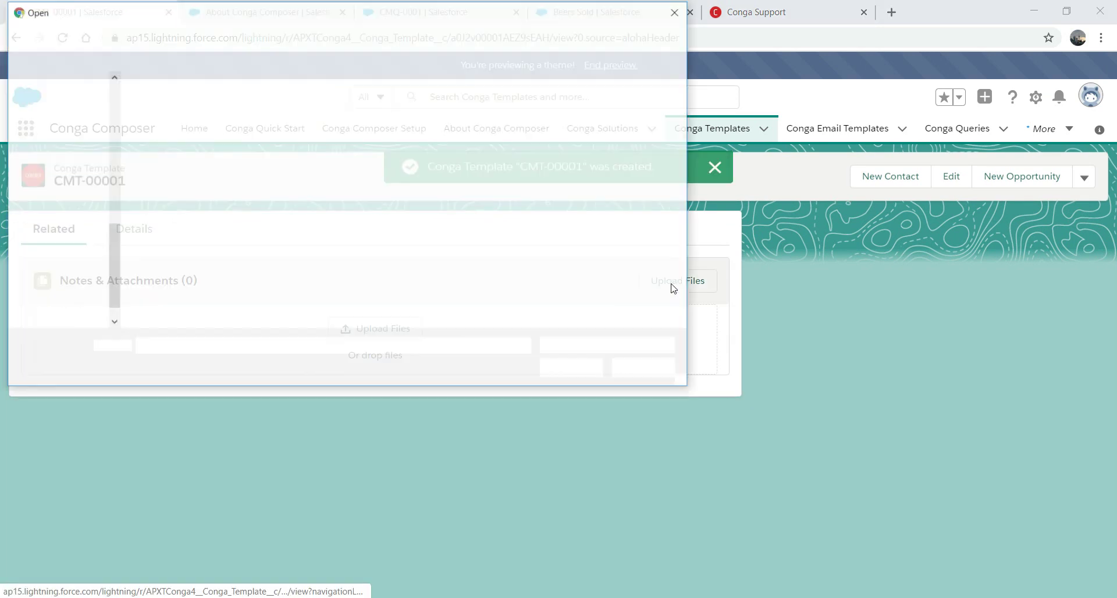
{"action": "double_click", "coordinate": [177, 139]}
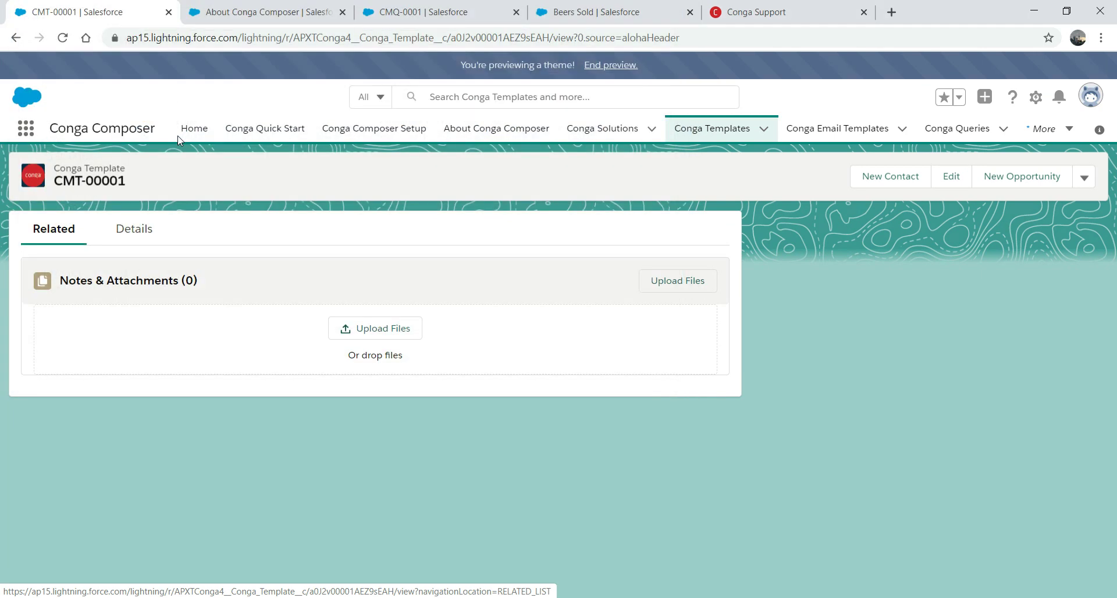
{"action": "left_click", "coordinate": [762, 375]}
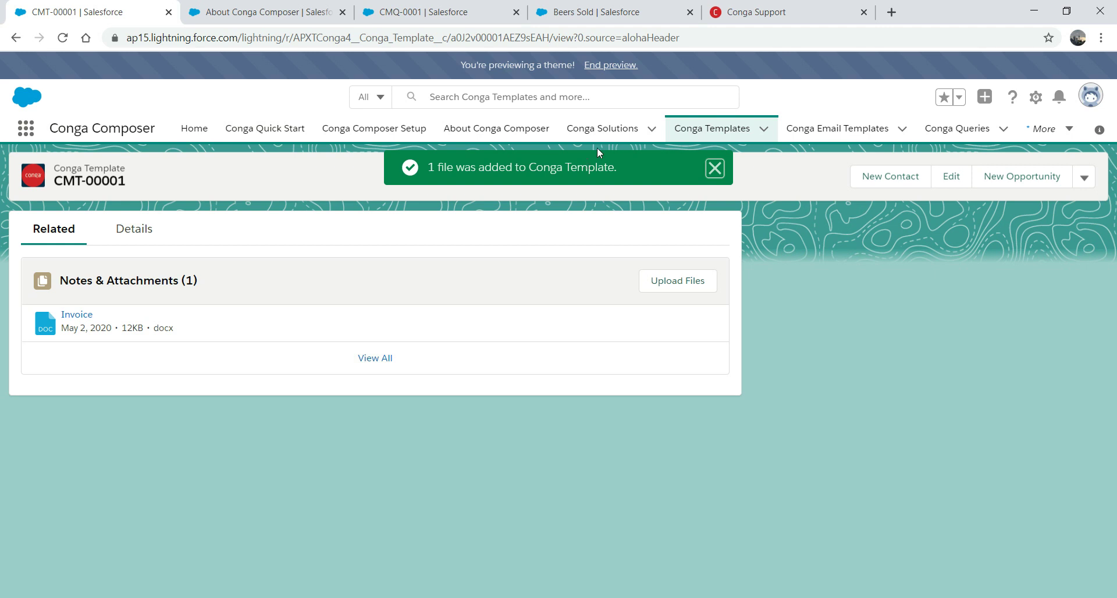
Step: In the Invoice solution, start adding query data by selecting the GetBeer query and giving it the alias GB
{"action": "left_click", "coordinate": [598, 130]}
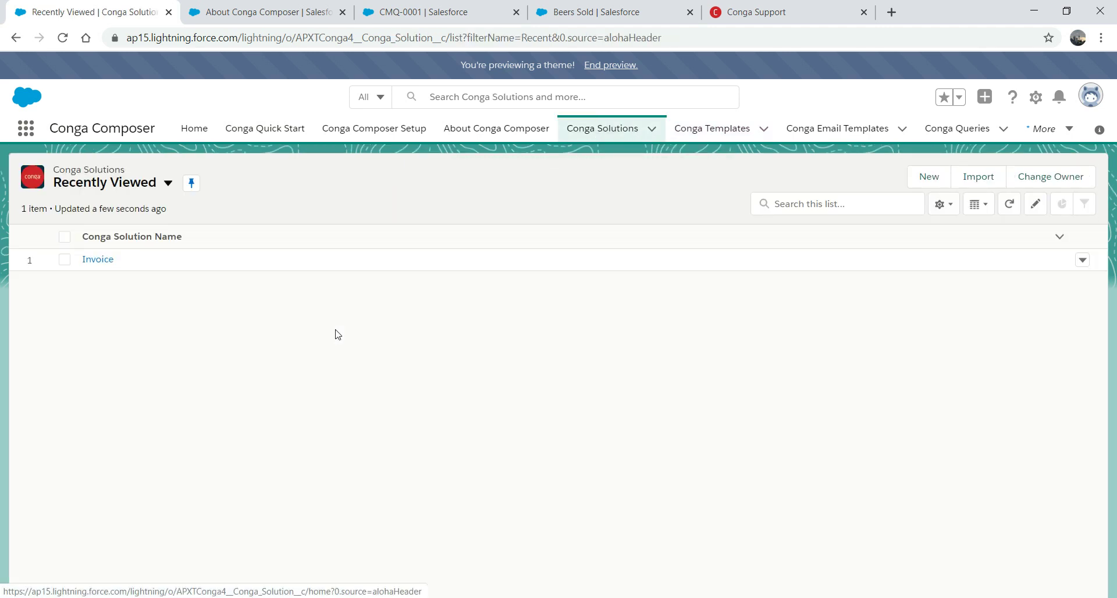
{"action": "left_click", "coordinate": [105, 260]}
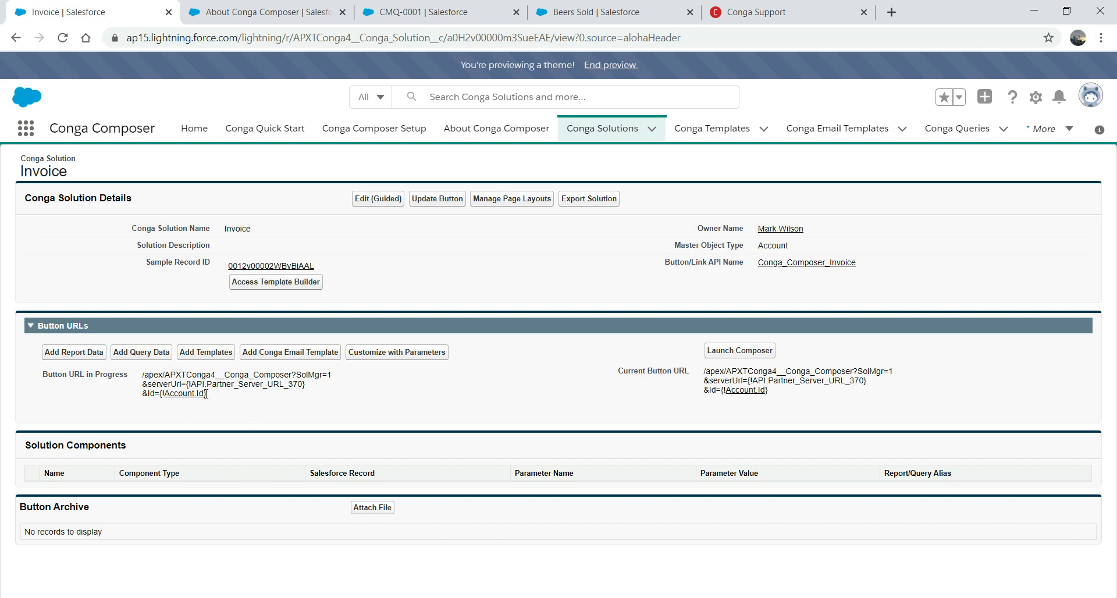
{"action": "left_click", "coordinate": [150, 355]}
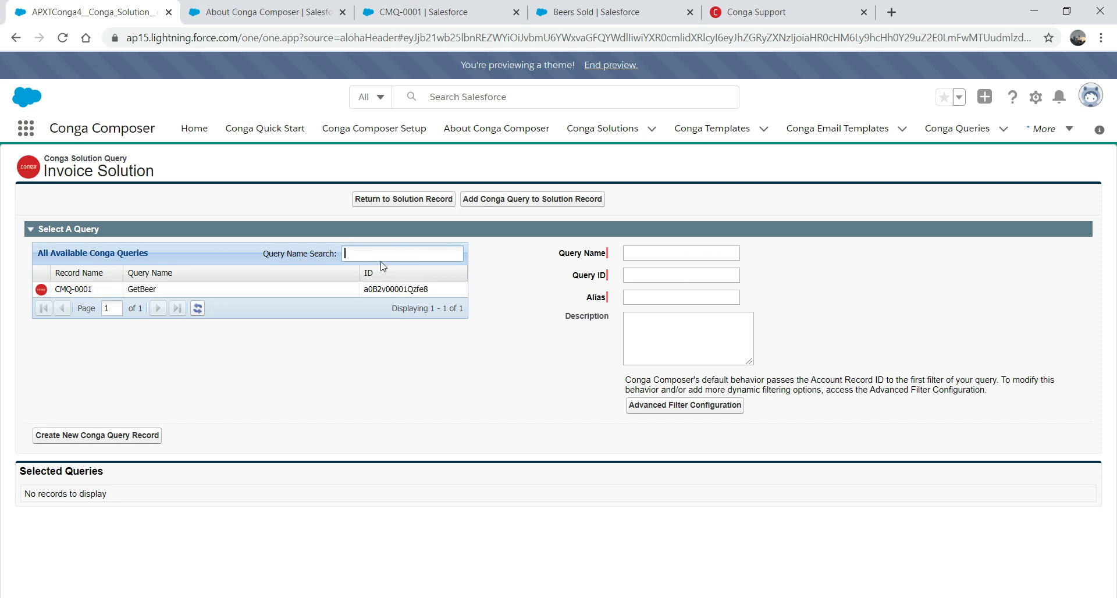
{"action": "type", "text": "get"}
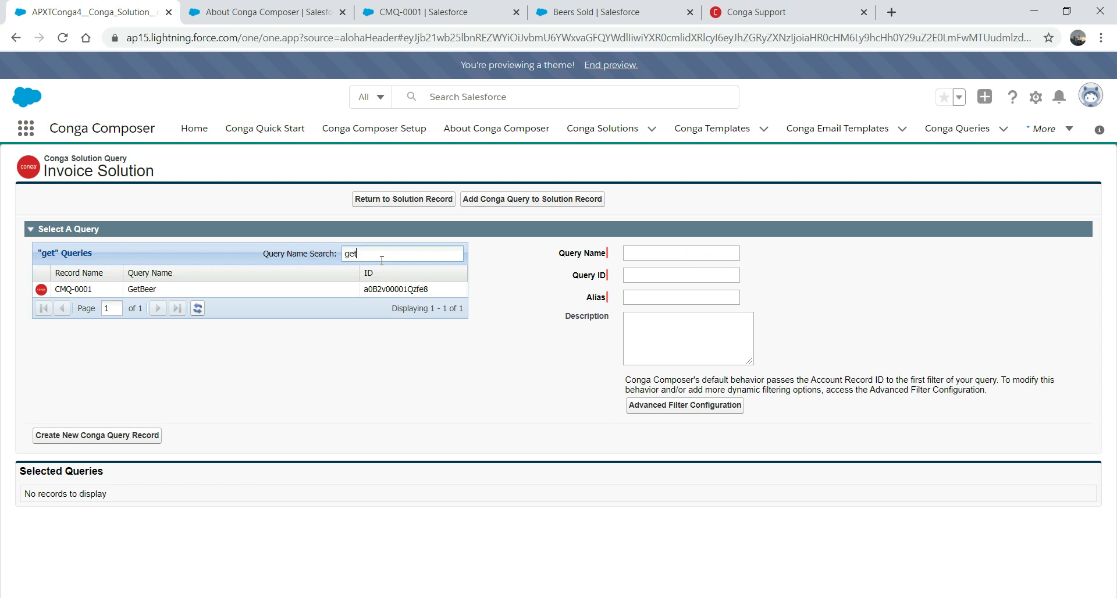
{"action": "left_click", "coordinate": [150, 290]}
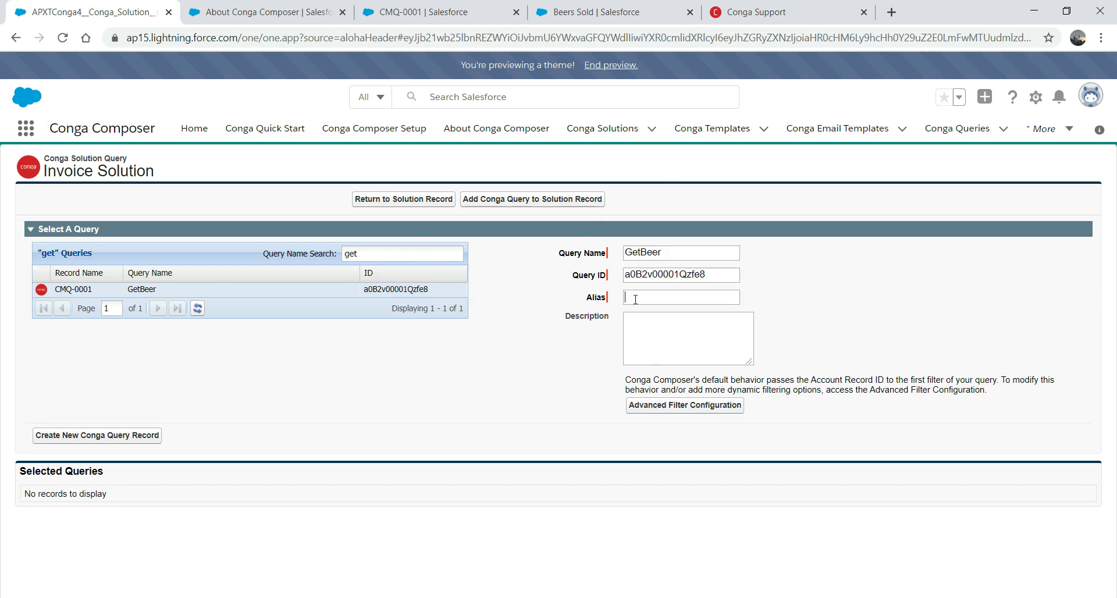
{"action": "type", "text": "GB"}
Step: Set the query's advanced filter pv0 value to {!Account.Id}, add the query to the solution record and return to that record
{"action": "mouse_move", "coordinate": [153, 287]}
{"action": "left_click", "coordinate": [682, 407]}
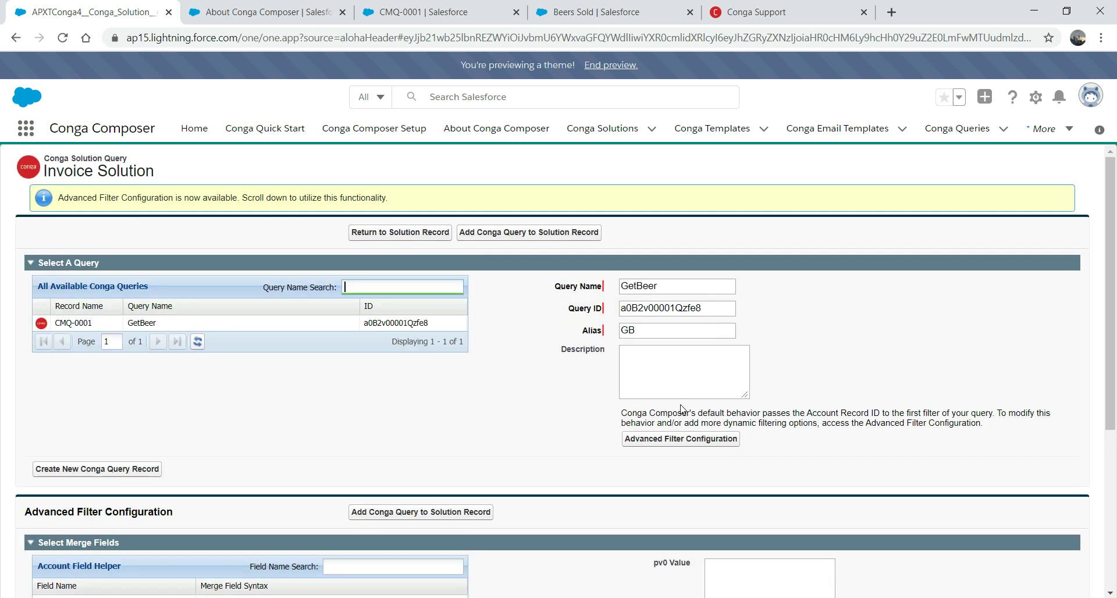
{"action": "left_click_drag", "start_coordinate": [1113, 310], "coordinate": [1096, 433]}
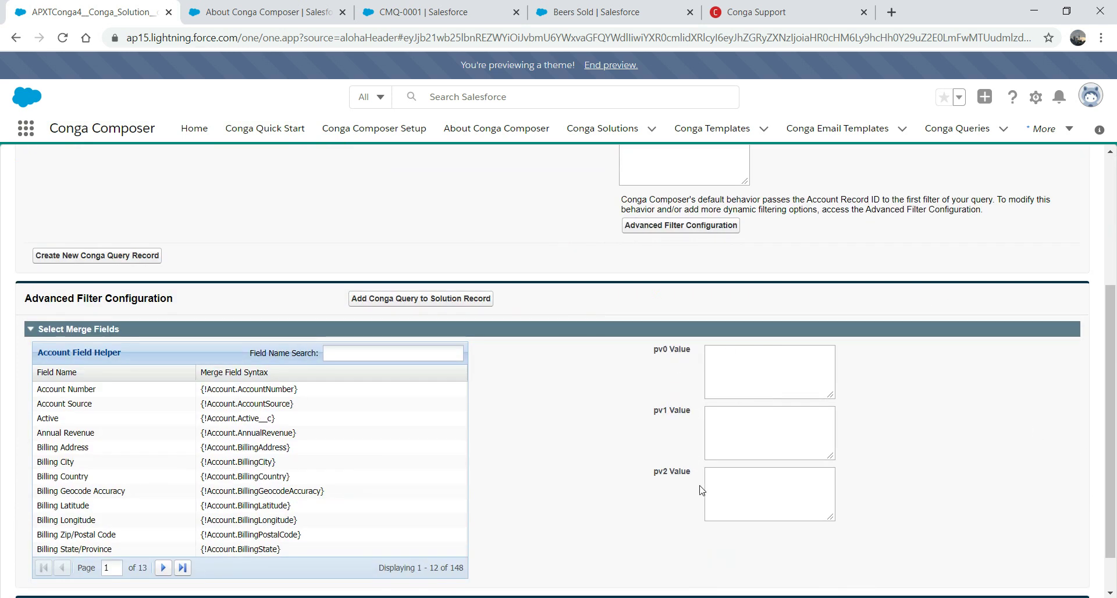
{"action": "left_click", "coordinate": [365, 351]}
{"action": "type", "text": "ACCOUNT ID"}
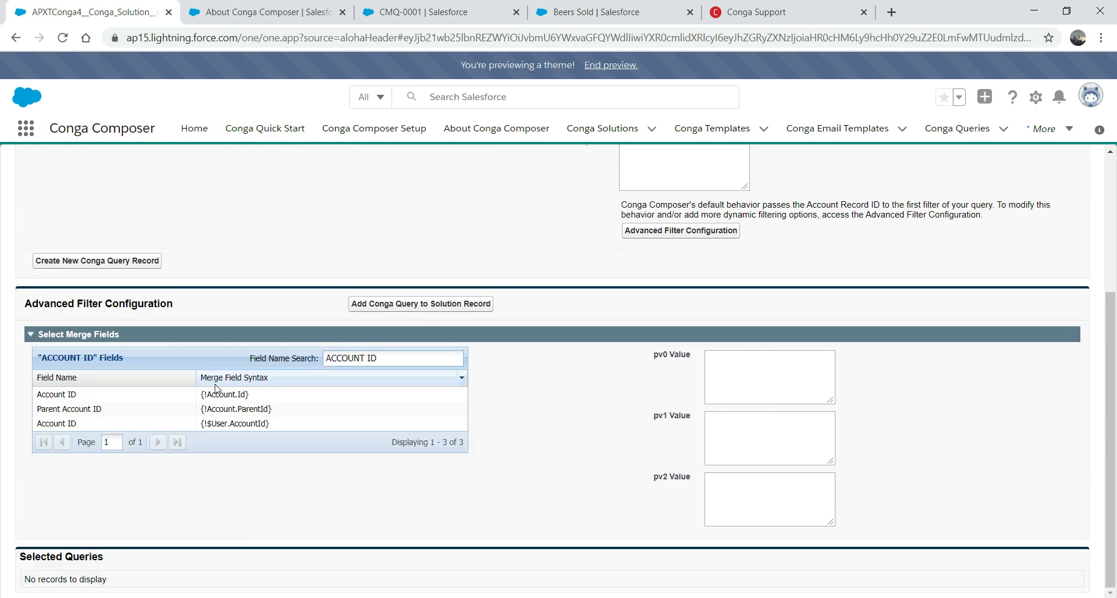
{"action": "double_click", "coordinate": [95, 396]}
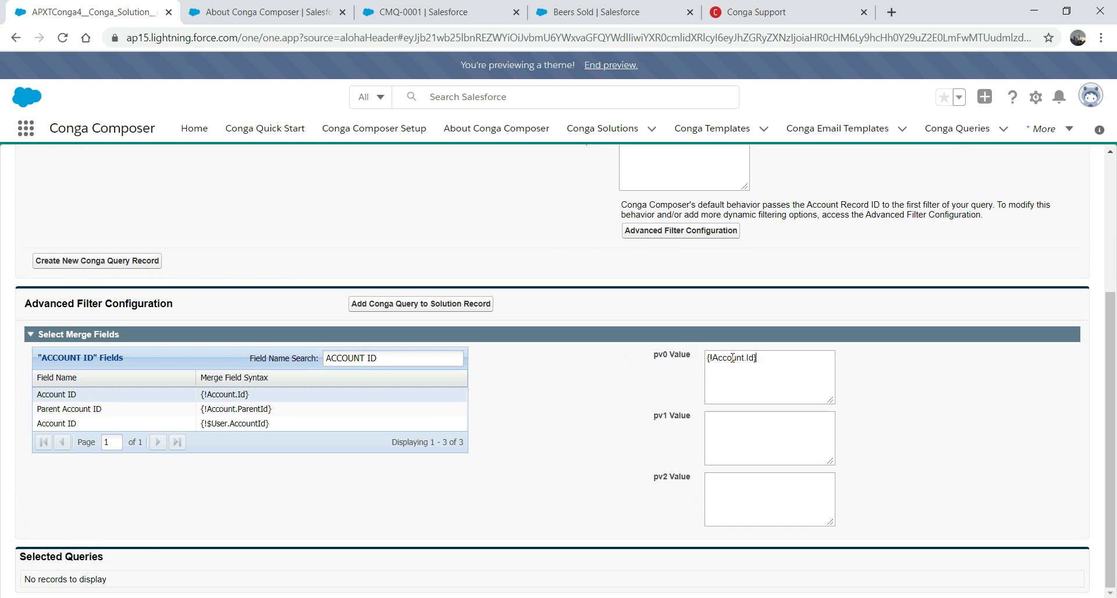
{"action": "left_click", "coordinate": [470, 309]}
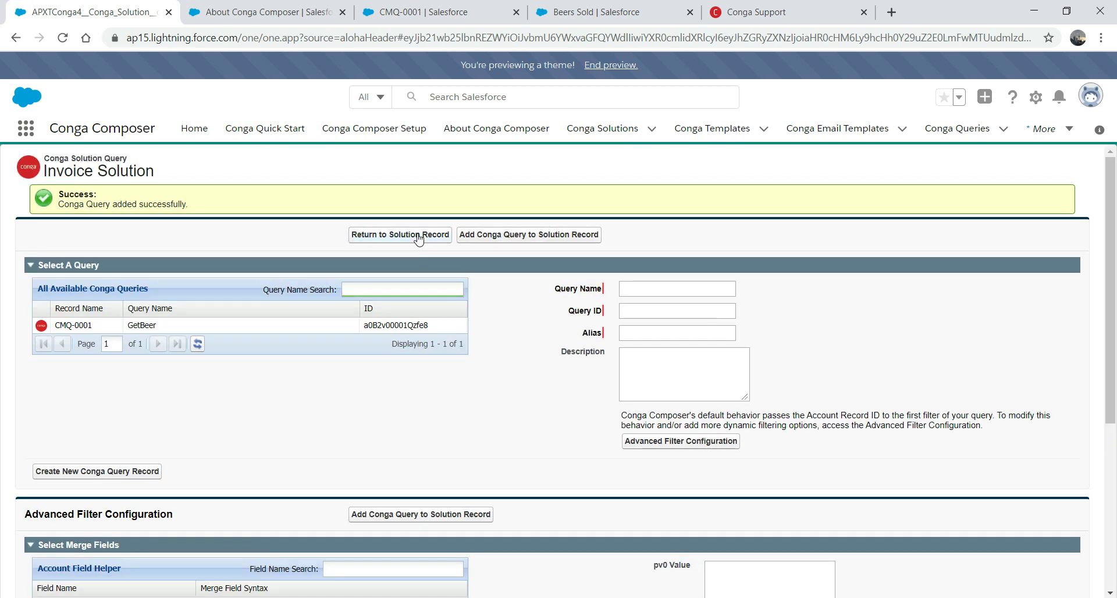
{"action": "left_click", "coordinate": [417, 237]}
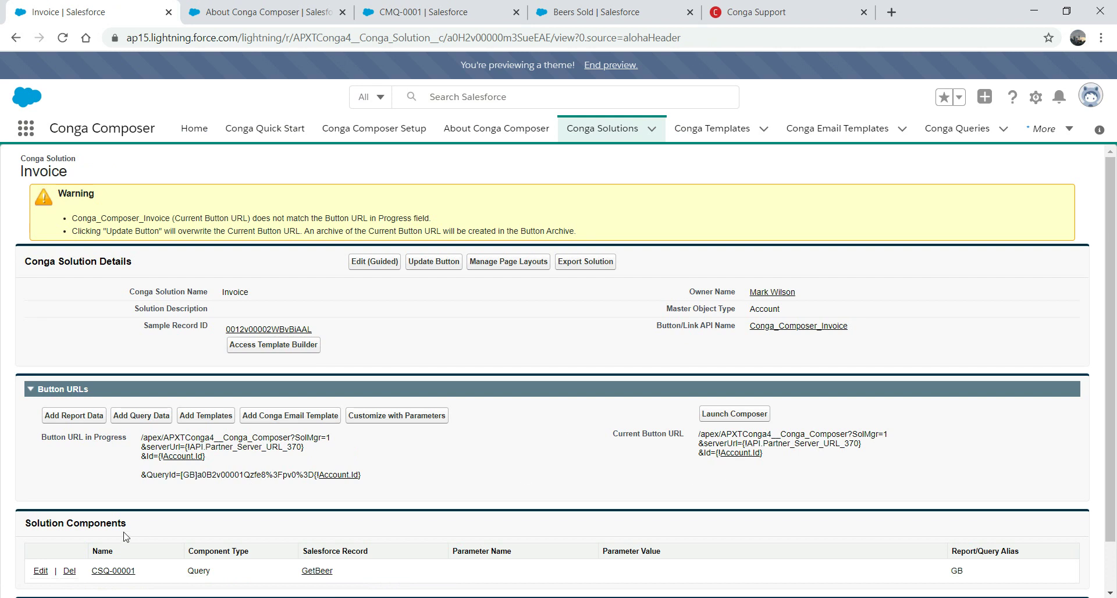
Step: Update the Invoice solution's button, add the Invoice Template to the solution record and update the button again with the template included
{"action": "left_click", "coordinate": [438, 265]}
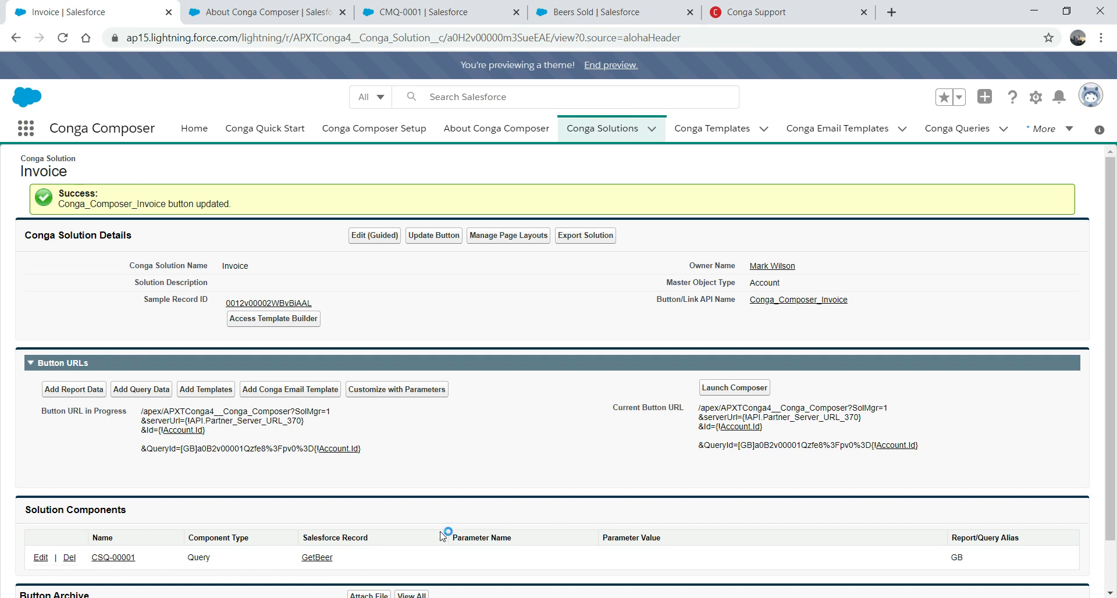
{"action": "left_click", "coordinate": [199, 390]}
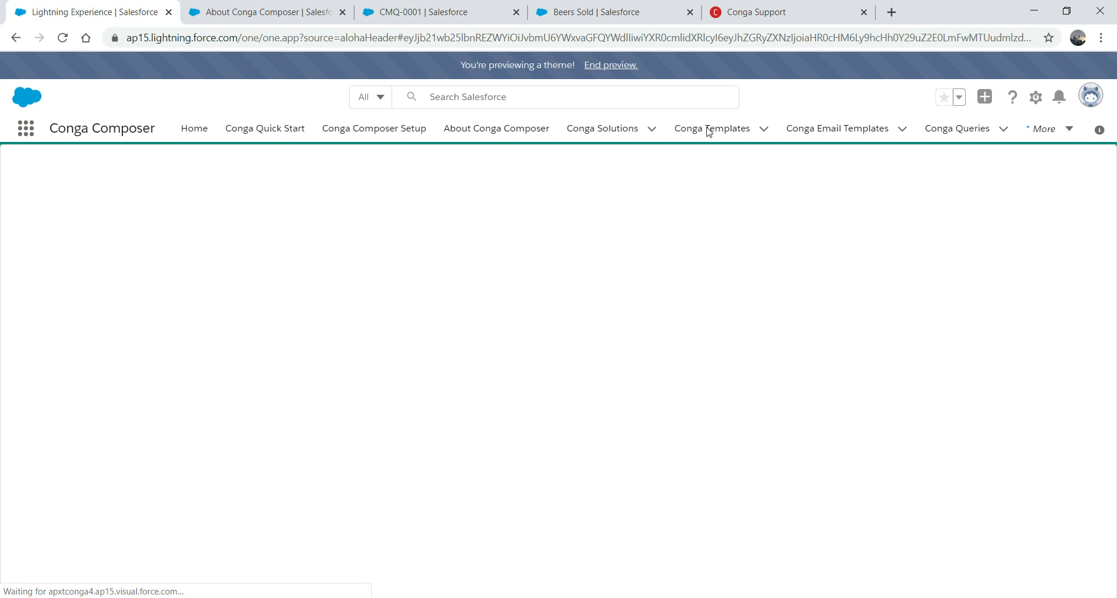
{"action": "left_click", "coordinate": [172, 293]}
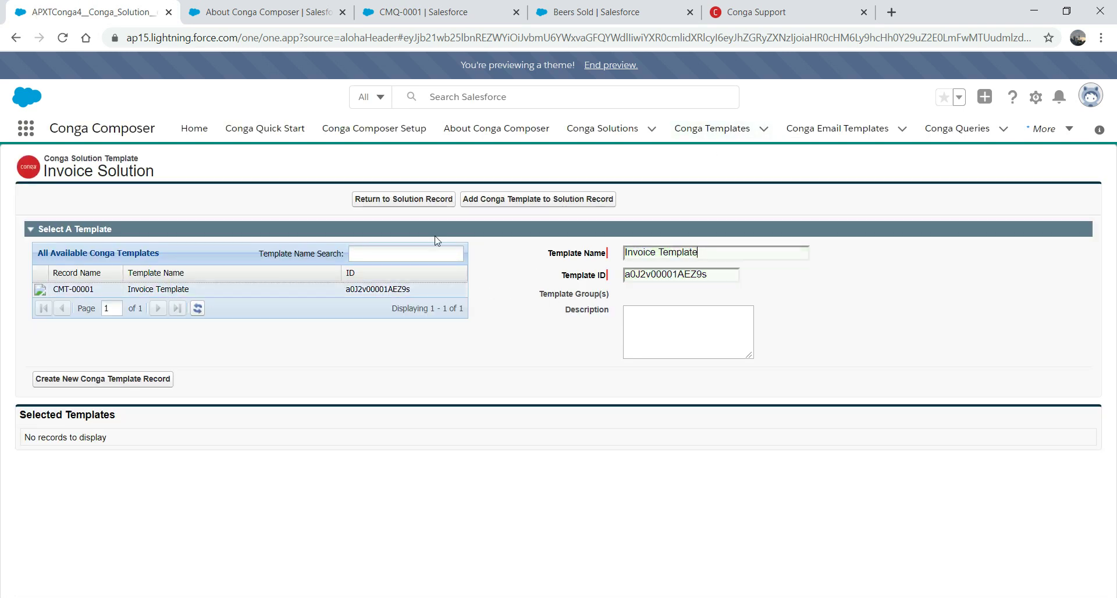
{"action": "left_click", "coordinate": [523, 200]}
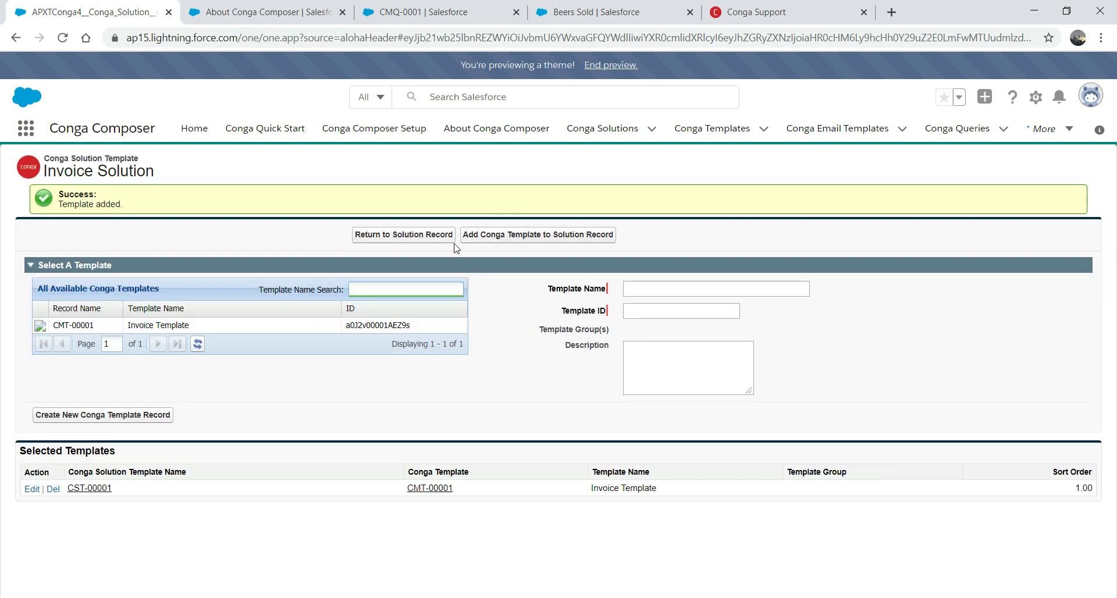
{"action": "left_click", "coordinate": [418, 236]}
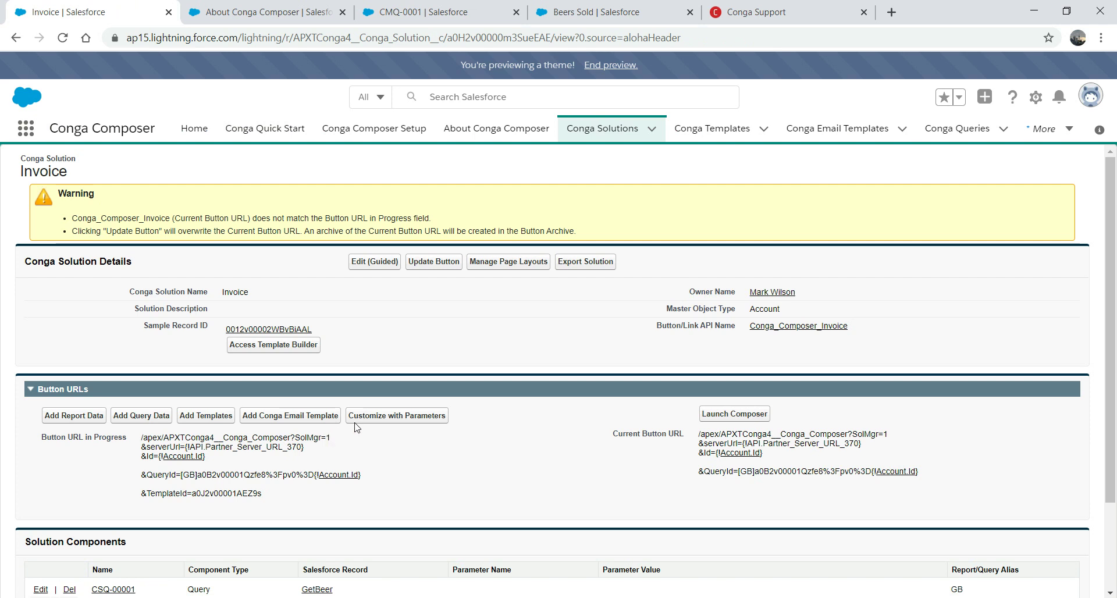
{"action": "left_click", "coordinate": [440, 263]}
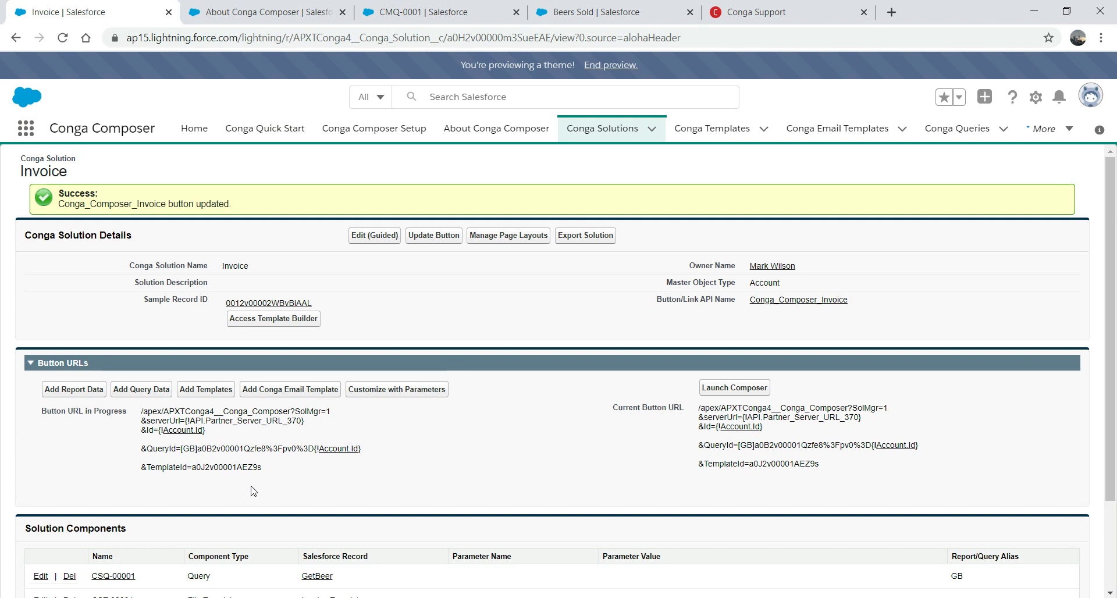
Step: Start customizing the Invoice solution with parameters, search the Composer parameters for DS7 and open the DS7 definition
{"action": "scroll", "coordinate": [1099, 438], "scroll_direction": "down", "scroll_amount": 2}
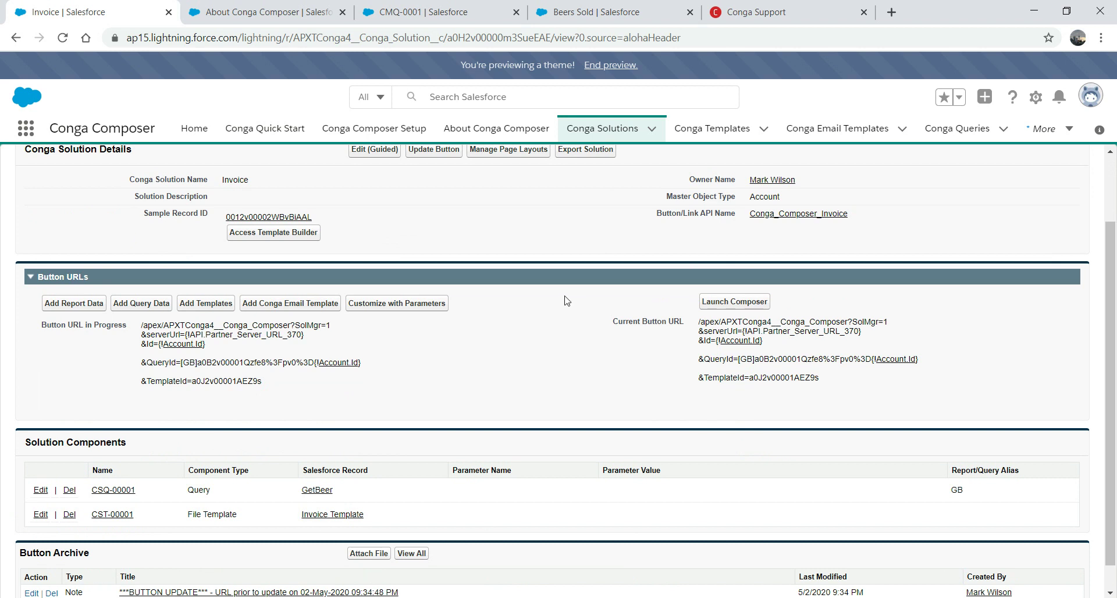
{"action": "left_click", "coordinate": [389, 309]}
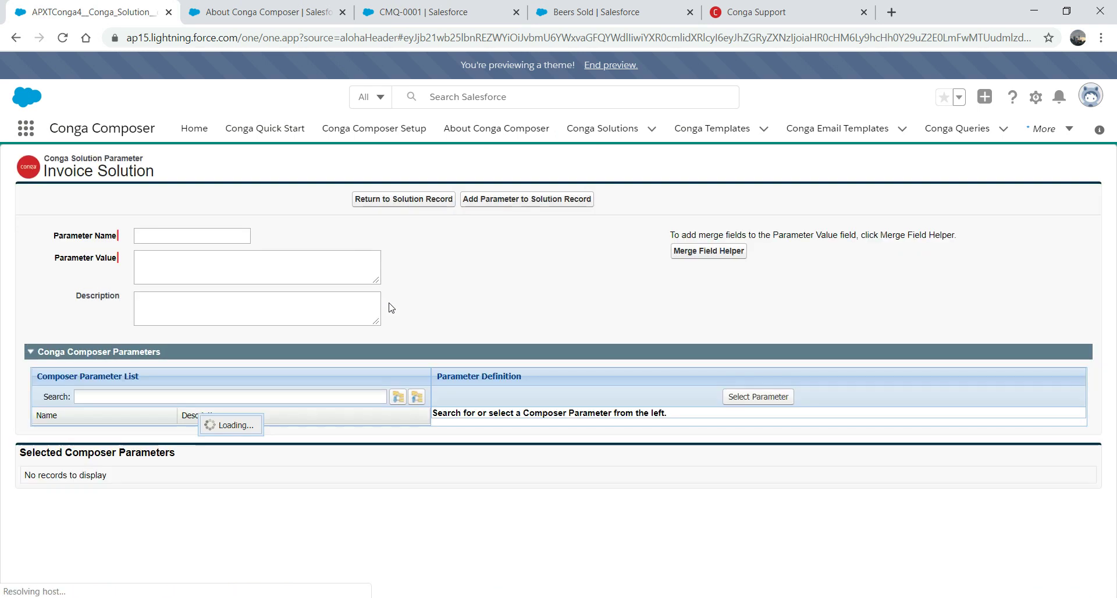
{"action": "left_click", "coordinate": [326, 399]}
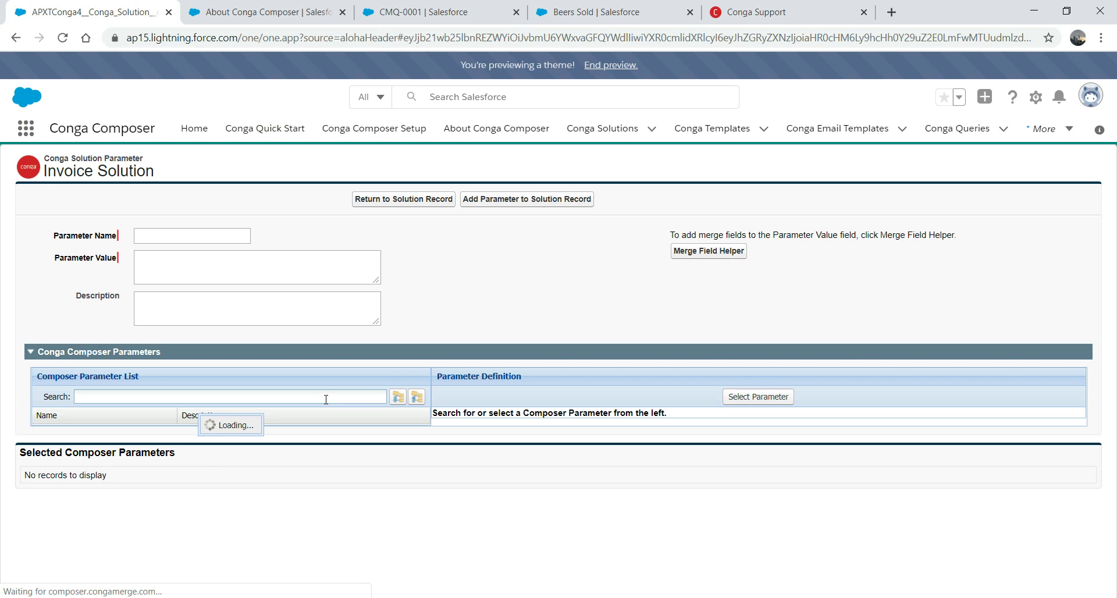
{"action": "type", "text": "D"}
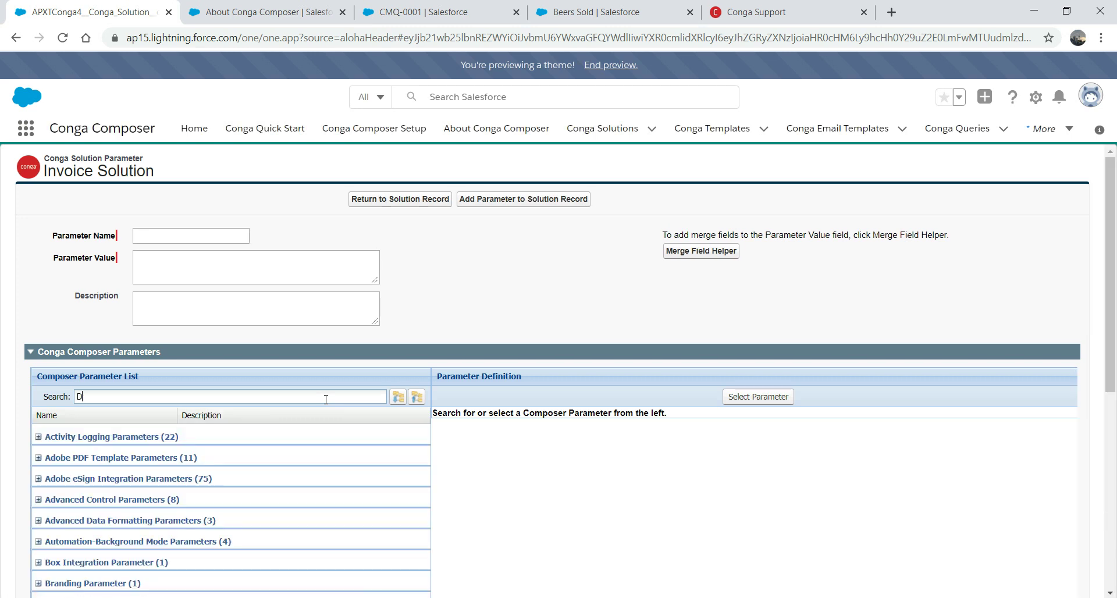
{"action": "type", "text": "S7"}
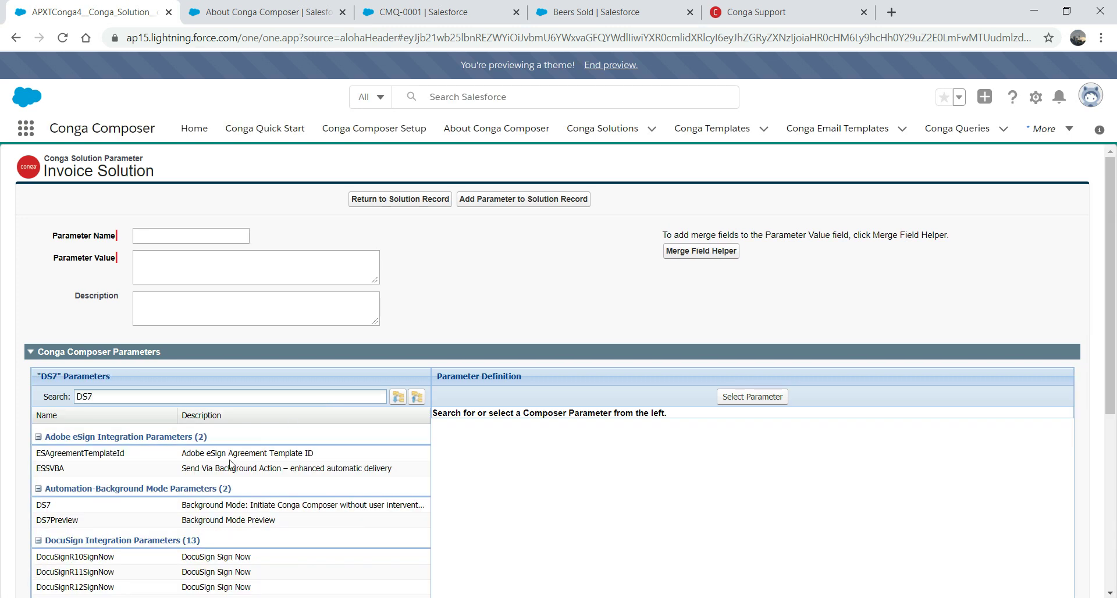
{"action": "left_click", "coordinate": [207, 509]}
Step: Use the DS7 background mode parameter with a value of 0 and add it to the solution record
{"action": "scroll", "coordinate": [207, 511], "scroll_direction": "down", "scroll_amount": 4}
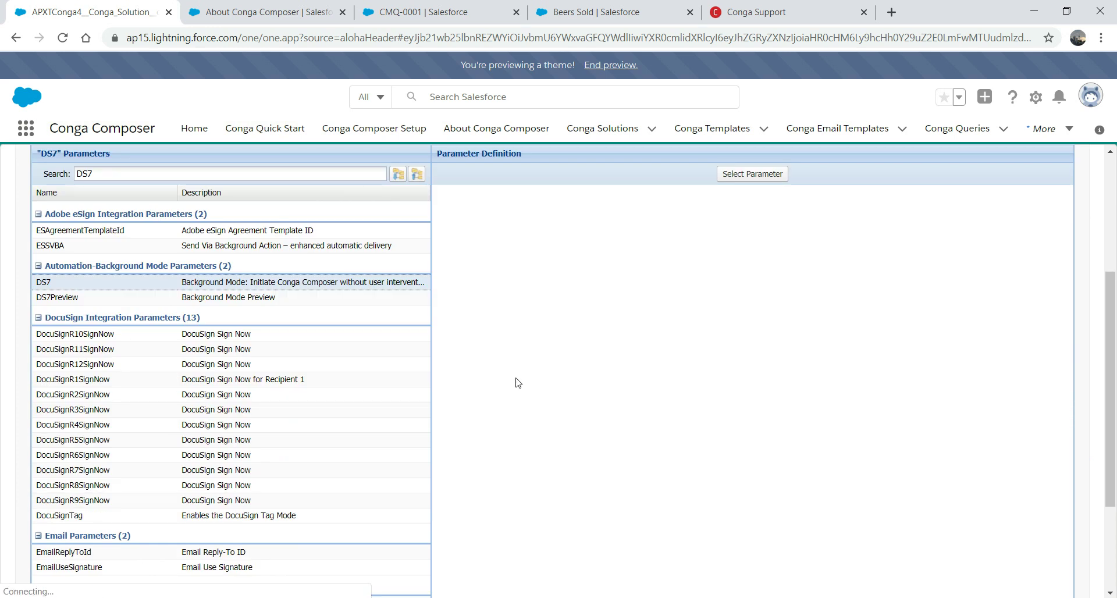
{"action": "left_click_drag", "start_coordinate": [1115, 353], "coordinate": [1115, 314]}
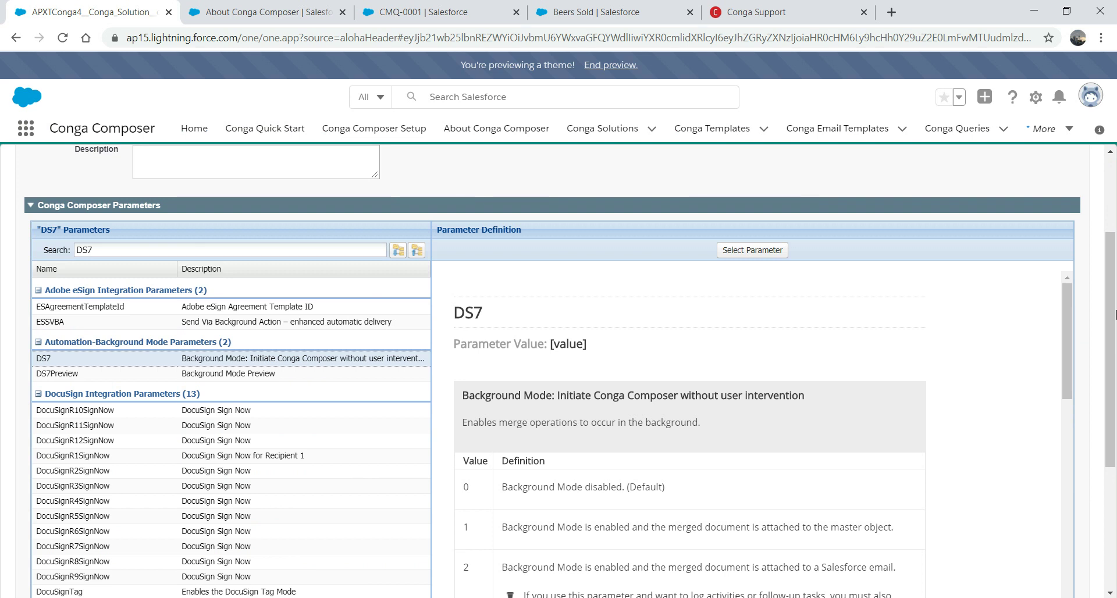
{"action": "left_click_drag", "start_coordinate": [1069, 301], "coordinate": [1087, 336]}
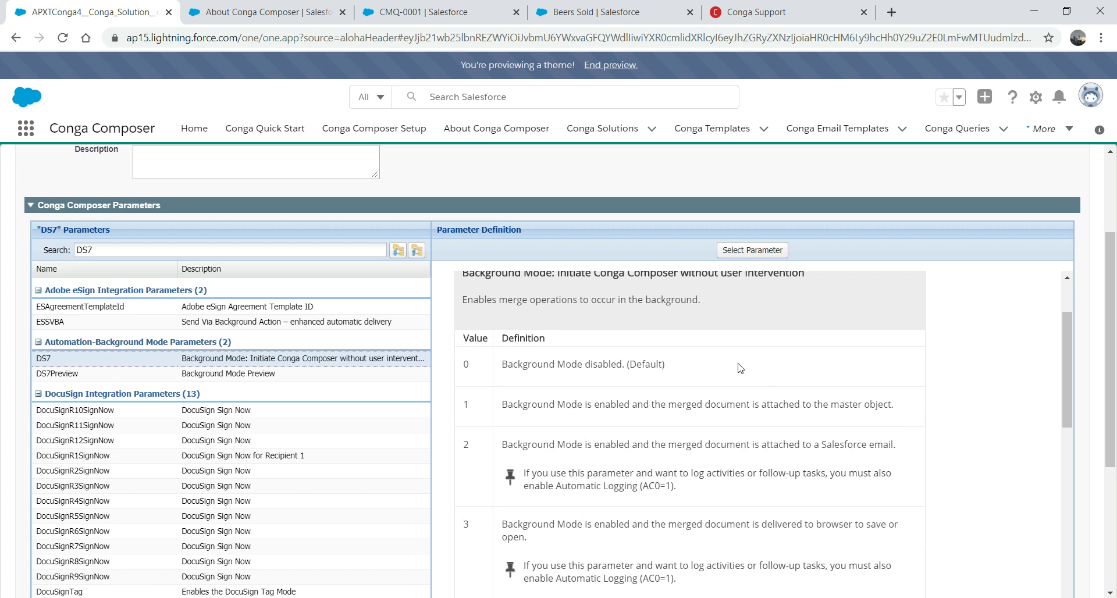
{"action": "scroll", "coordinate": [1114, 379], "scroll_direction": "up", "scroll_amount": 2}
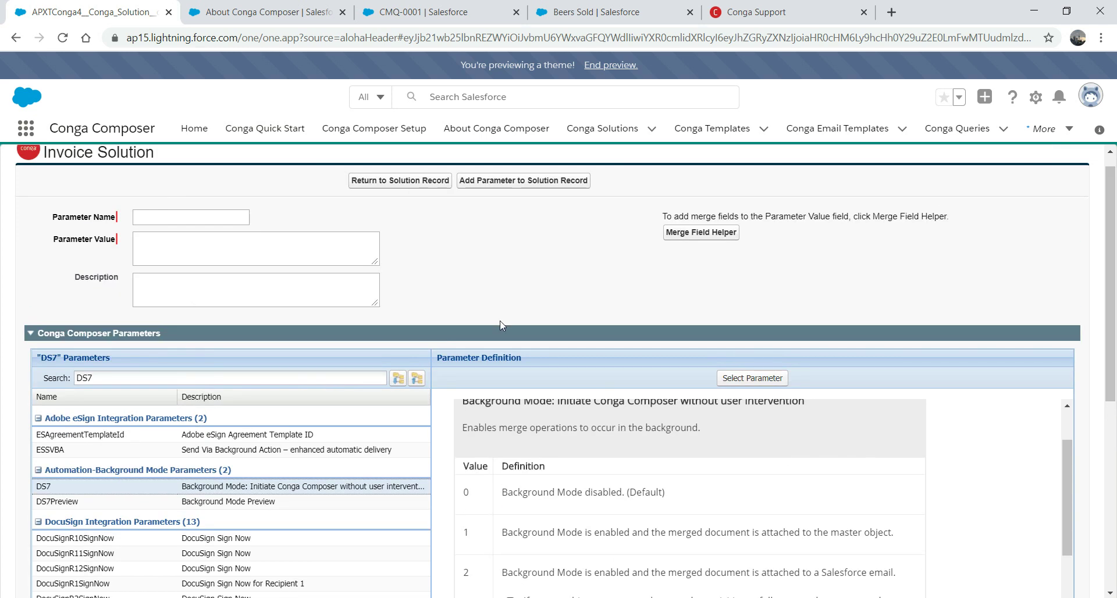
{"action": "left_click", "coordinate": [102, 376]}
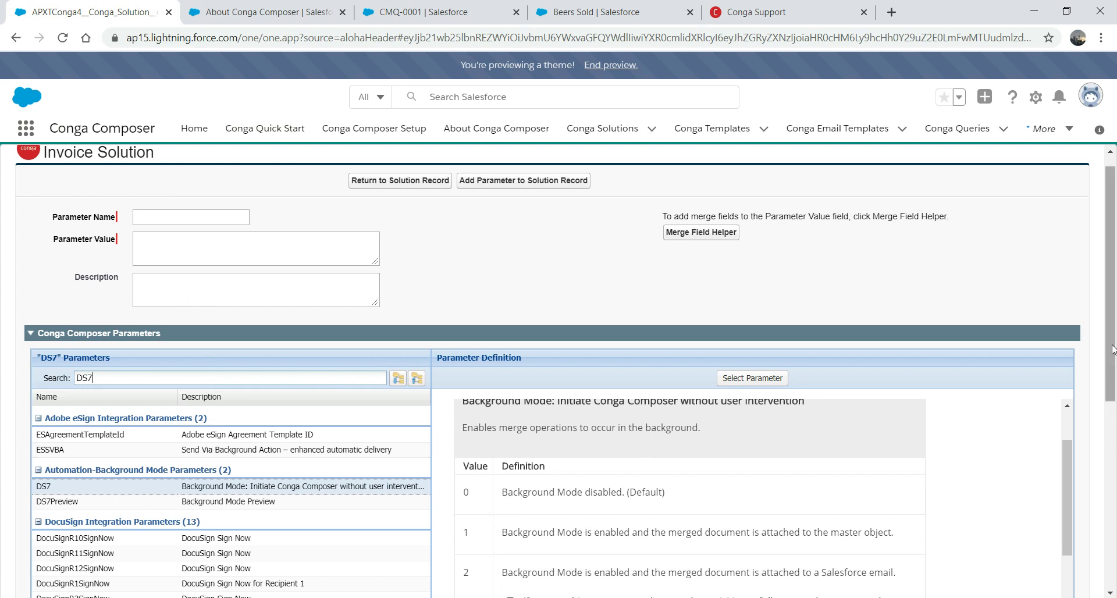
{"action": "scroll", "coordinate": [1103, 419], "scroll_direction": "down", "scroll_amount": 3}
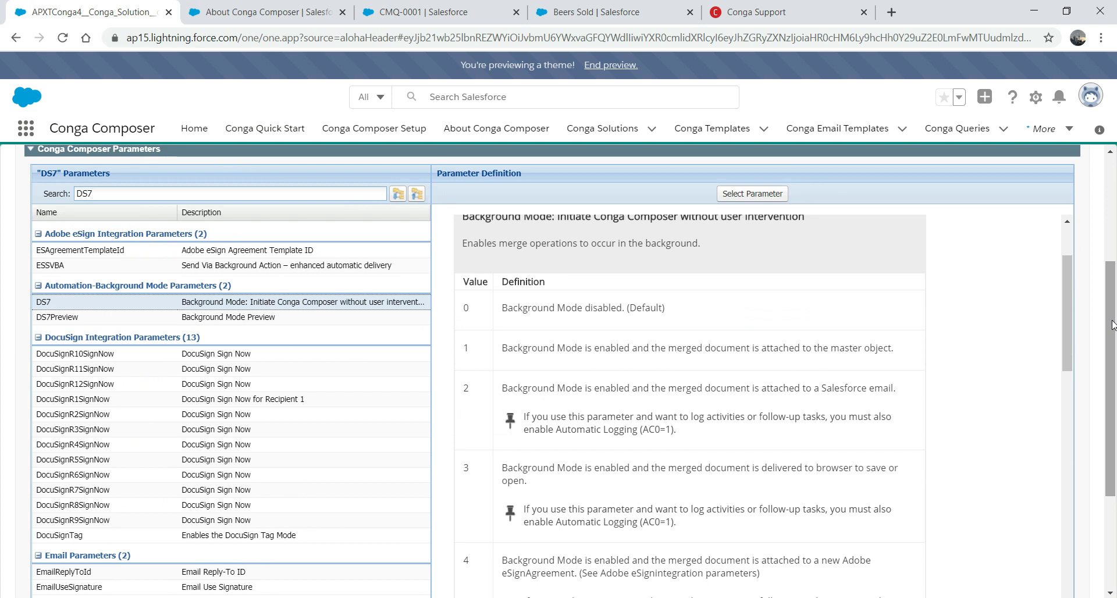
{"action": "left_click_drag", "start_coordinate": [1111, 325], "coordinate": [1112, 279]}
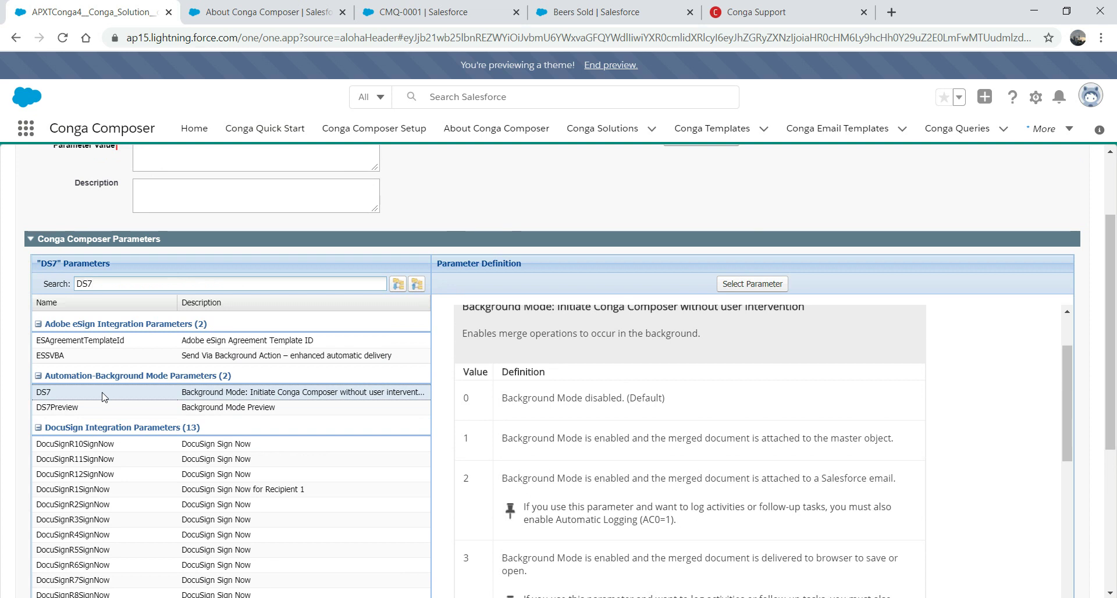
{"action": "left_click", "coordinate": [751, 284]}
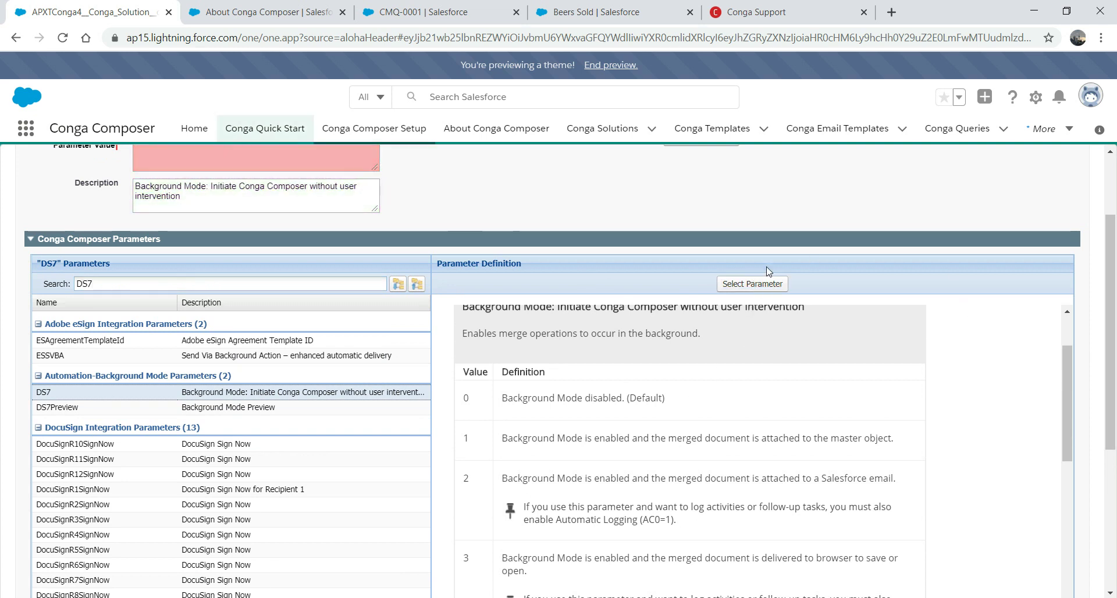
{"action": "left_click_drag", "start_coordinate": [1112, 353], "coordinate": [1112, 325]}
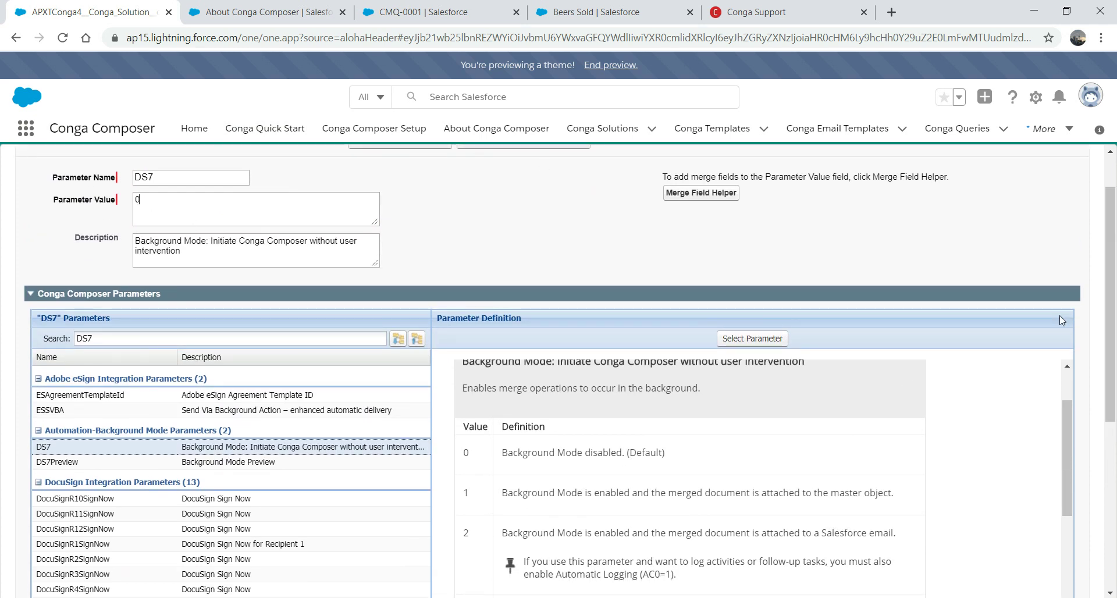
{"action": "left_click_drag", "start_coordinate": [1112, 273], "coordinate": [1114, 244]}
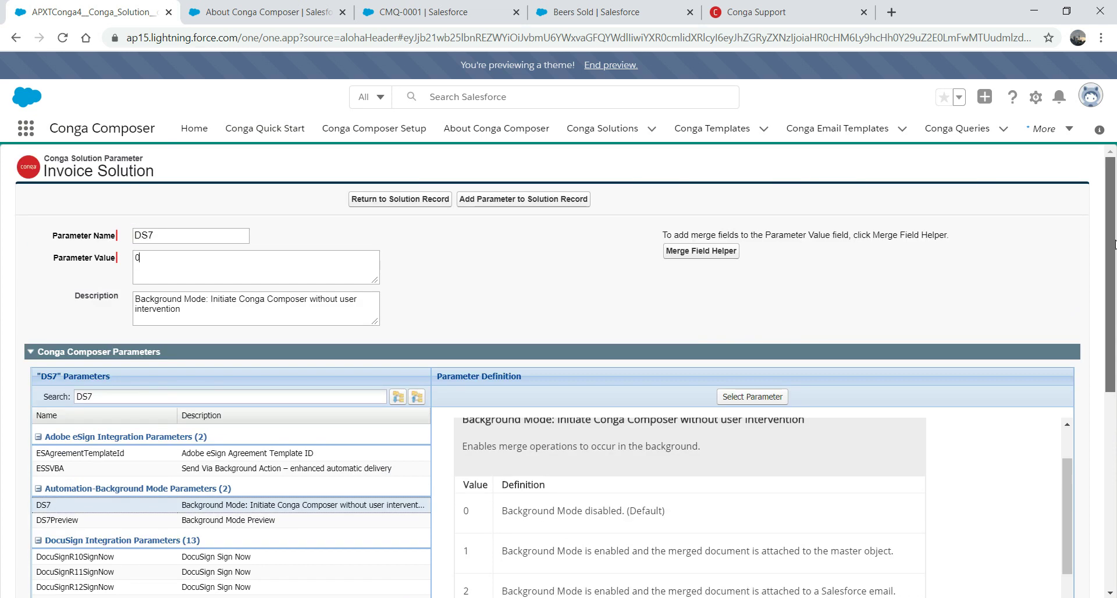
{"action": "left_click", "coordinate": [489, 201]}
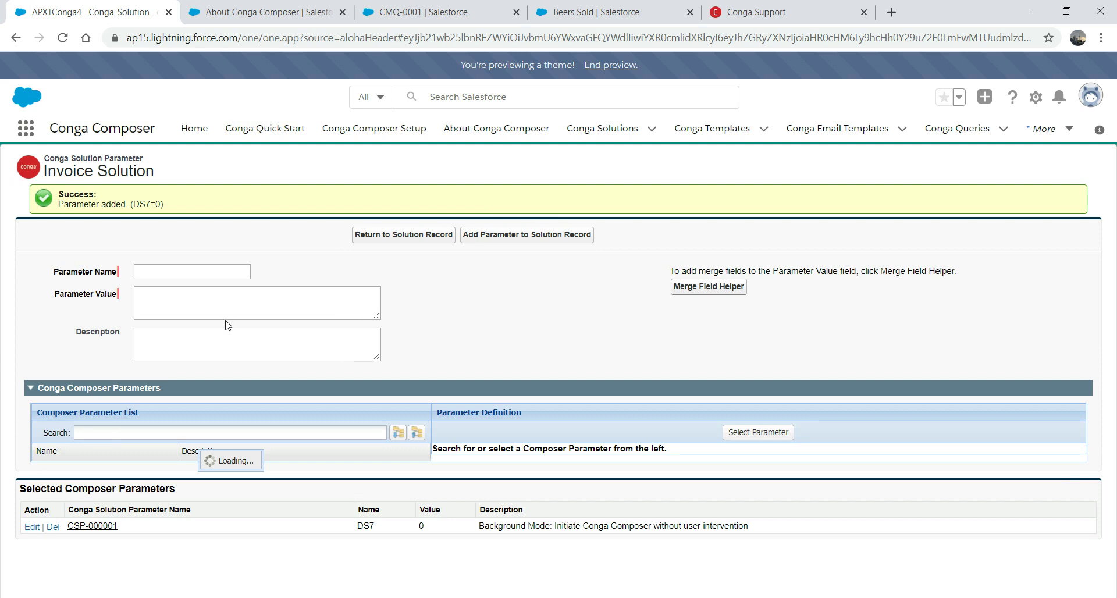
Step: Search the Composer parameters for EMAIL and look through the matching parameters
{"action": "left_click", "coordinate": [180, 431]}
{"action": "type", "text": "EMAIL"}
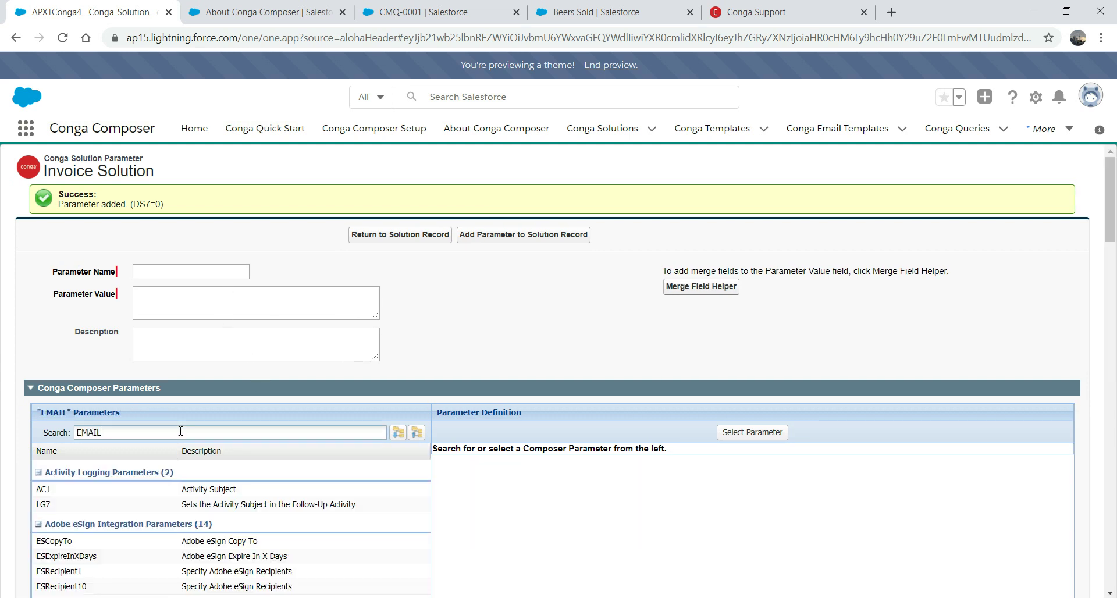
{"action": "scroll", "coordinate": [1111, 303], "scroll_direction": "down", "scroll_amount": 7}
{"action": "left_click_drag", "start_coordinate": [1098, 305], "coordinate": [1036, 589]}
{"action": "left_click_drag", "start_coordinate": [1047, 525], "coordinate": [1055, 221]}
Step: Search the Composer parameters for DEFAULT and open the definition of the DefaultPDF output parameter
{"action": "double_click", "coordinate": [121, 427]}
{"action": "type", "text": "DEFAULT"}
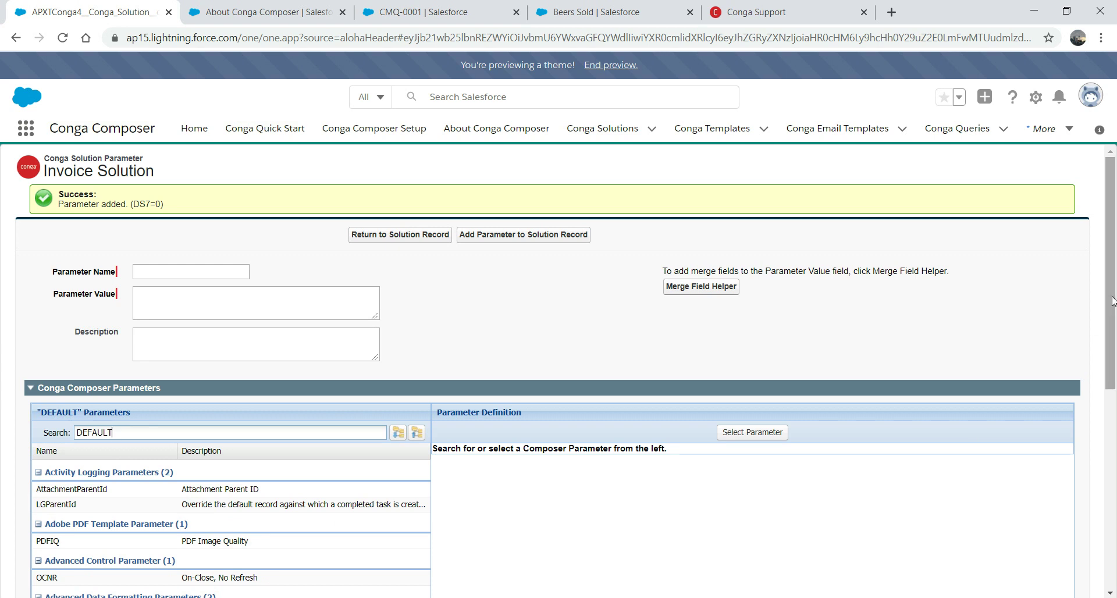
{"action": "left_click_drag", "start_coordinate": [1111, 312], "coordinate": [1100, 385]}
{"action": "scroll", "coordinate": [873, 430], "scroll_direction": "down", "scroll_amount": 4}
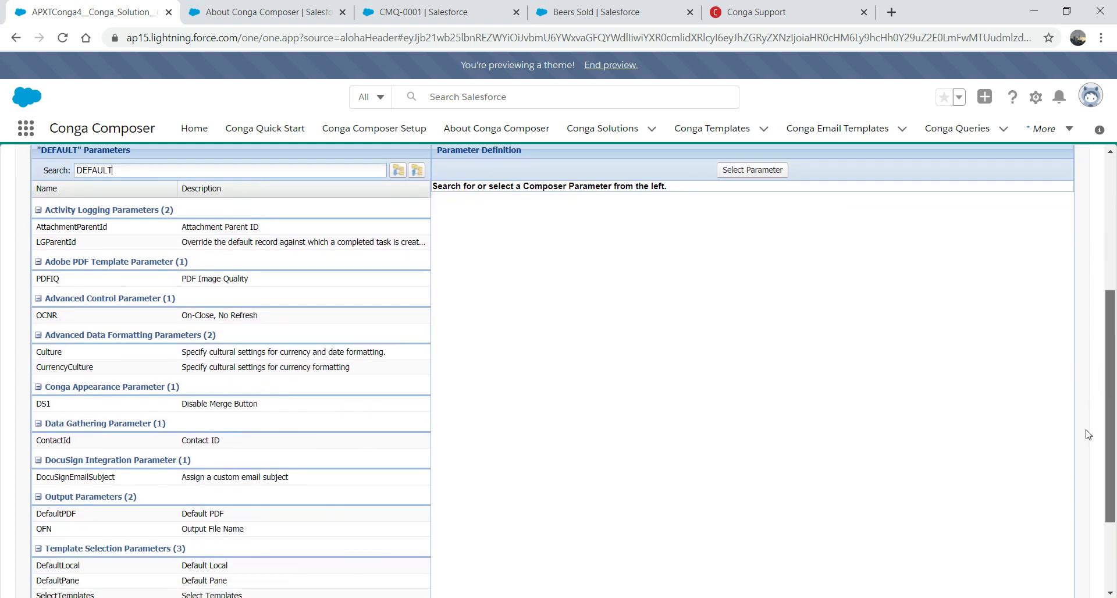
{"action": "left_click", "coordinate": [198, 513]}
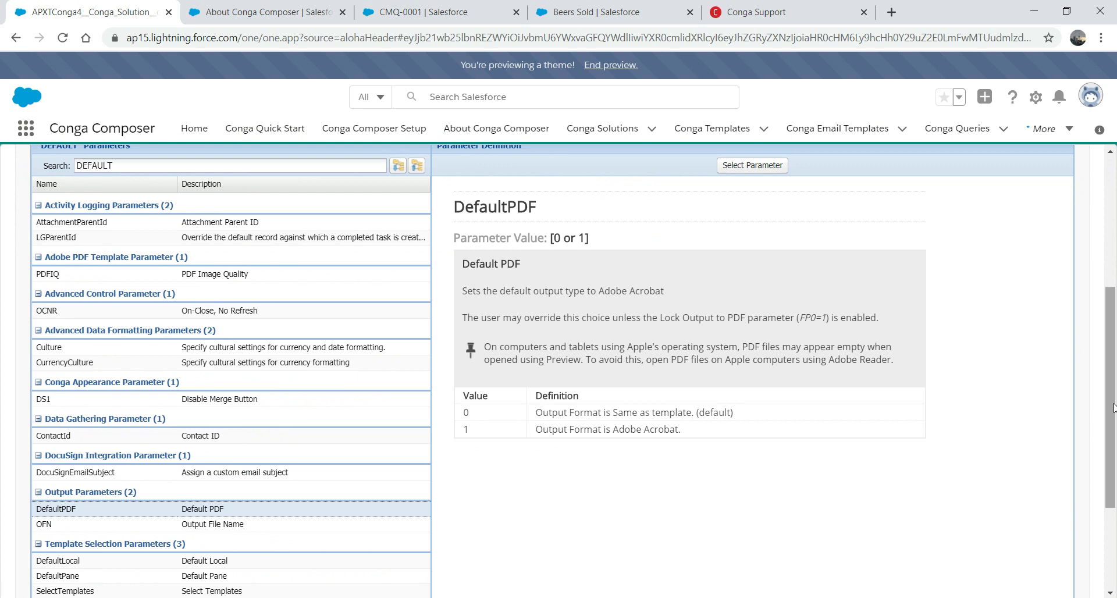
Step: Add the DefaultPDF parameter with value 1 to the solution record and update the Invoice solution's button
{"action": "scroll", "coordinate": [929, 342], "scroll_direction": "up", "scroll_amount": 5}
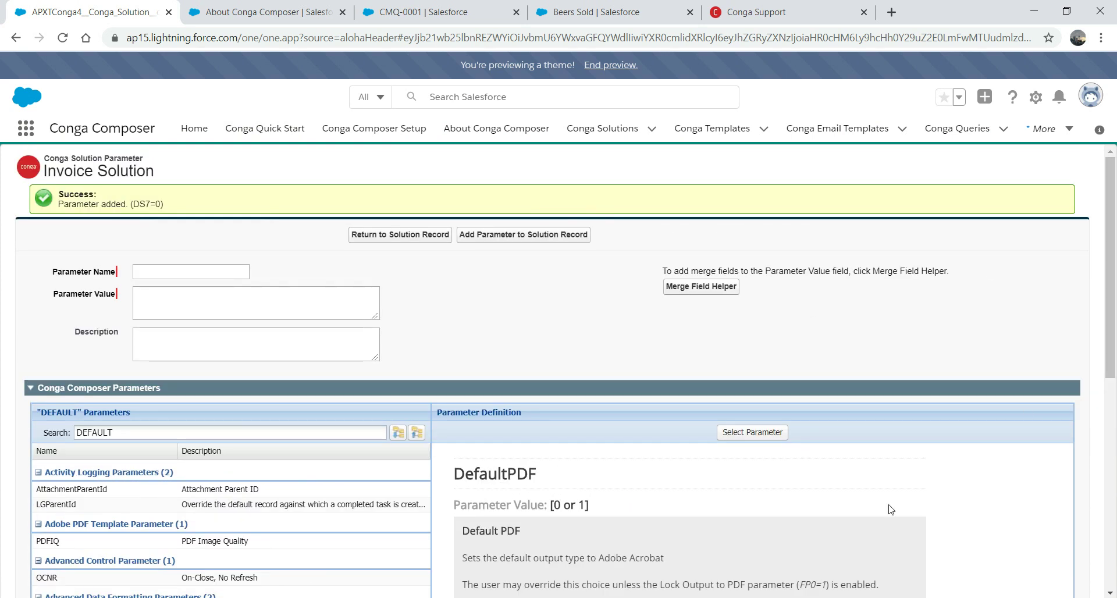
{"action": "left_click", "coordinate": [770, 435]}
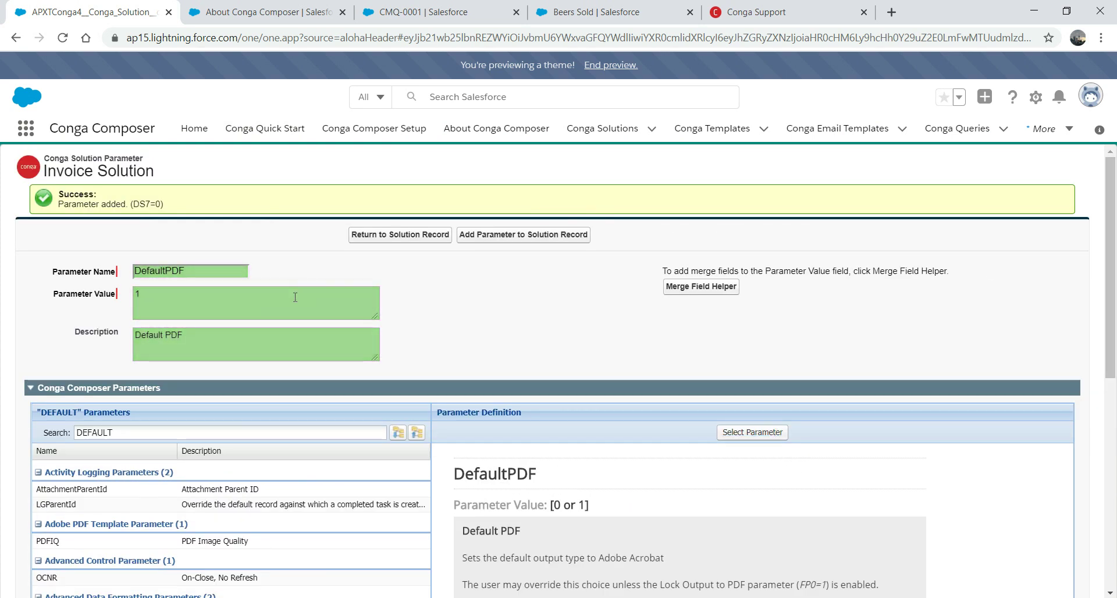
{"action": "left_click", "coordinate": [535, 242]}
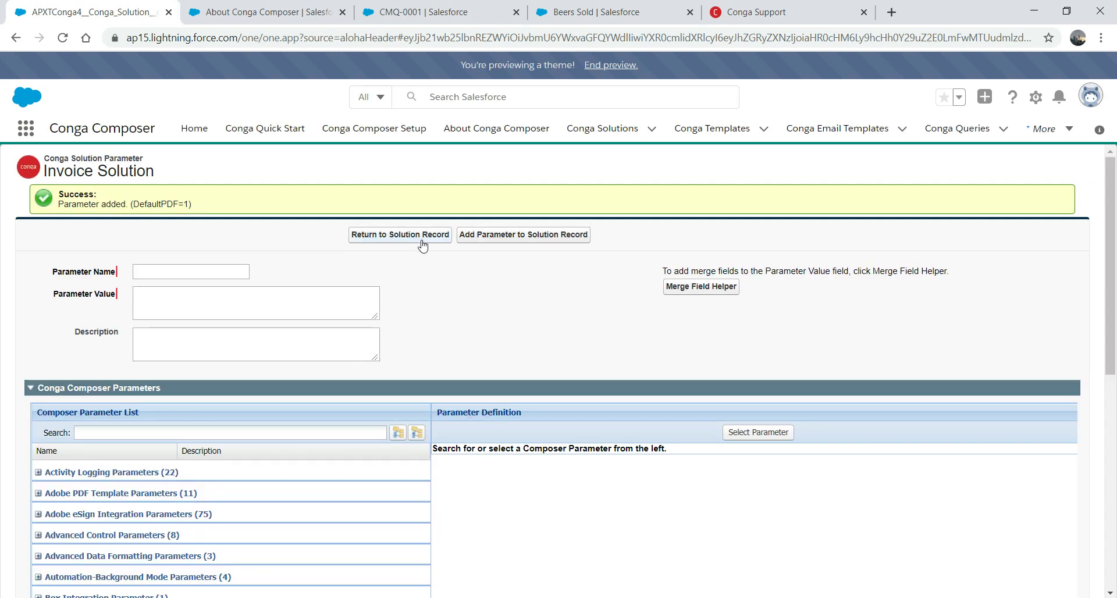
{"action": "left_click", "coordinate": [423, 240]}
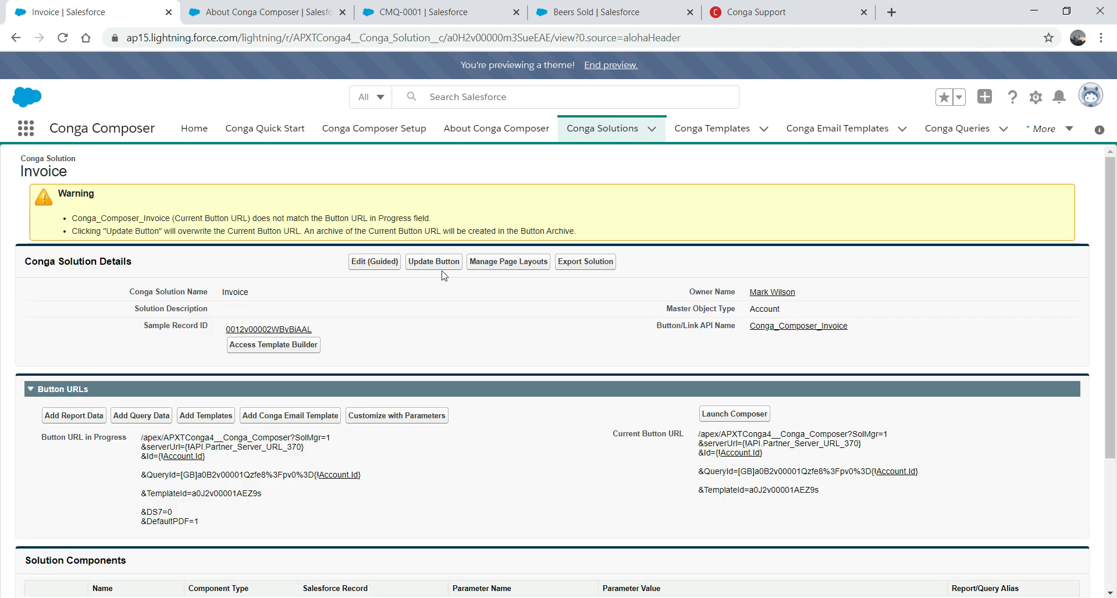
{"action": "left_click", "coordinate": [436, 267]}
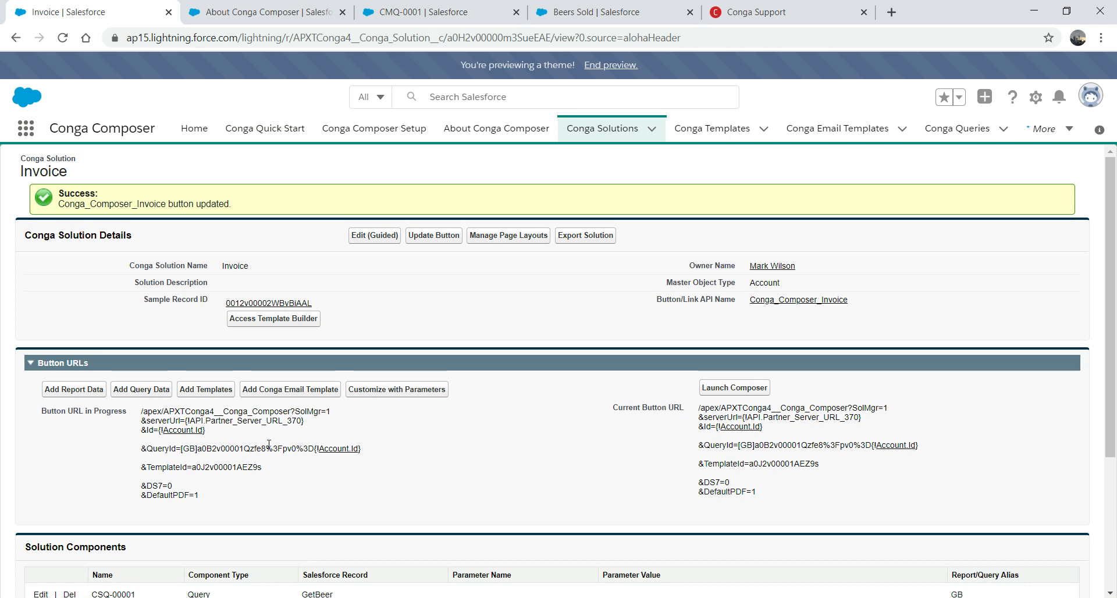
Step: Look over the Word template topics on Conga Support and the CMQ-0001 query record, and return to the Invoice solution
{"action": "left_click", "coordinate": [756, 11]}
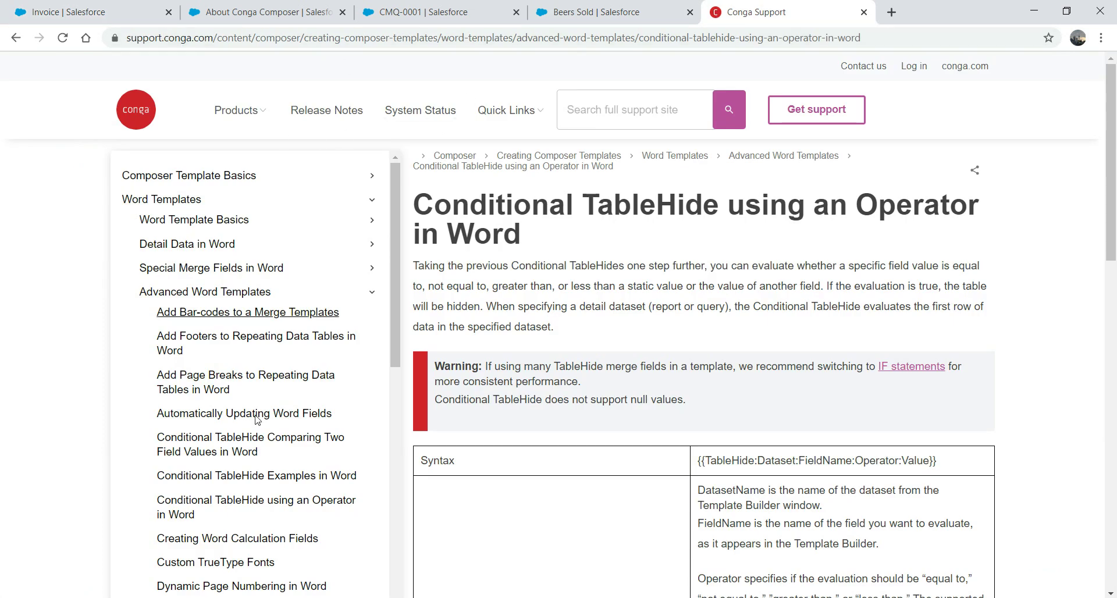
{"action": "left_click_drag", "start_coordinate": [393, 282], "coordinate": [400, 217]}
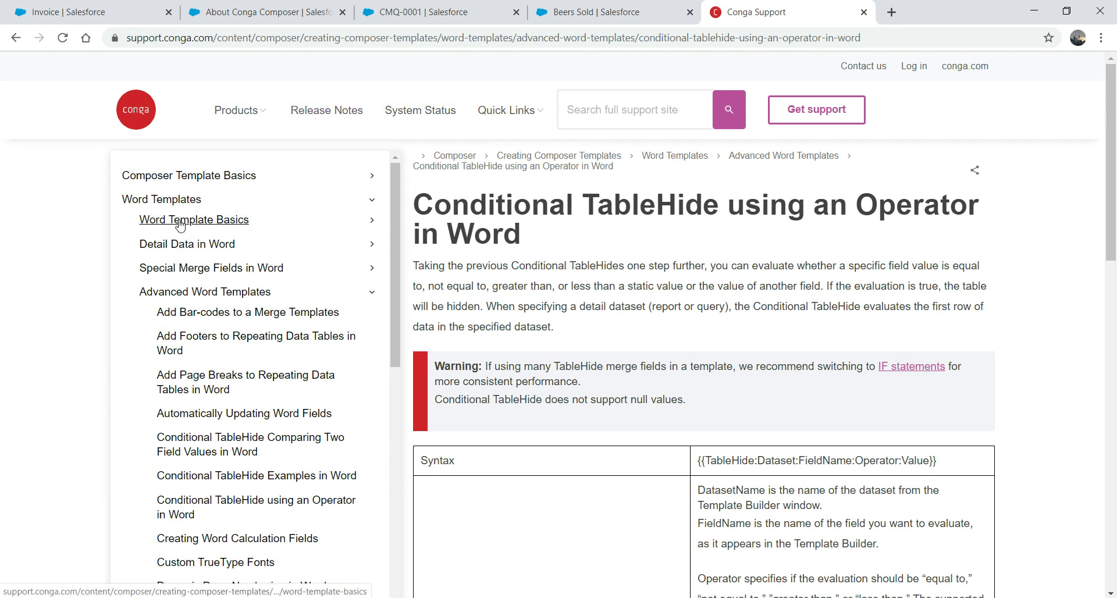
{"action": "left_click_drag", "start_coordinate": [393, 305], "coordinate": [420, 222]}
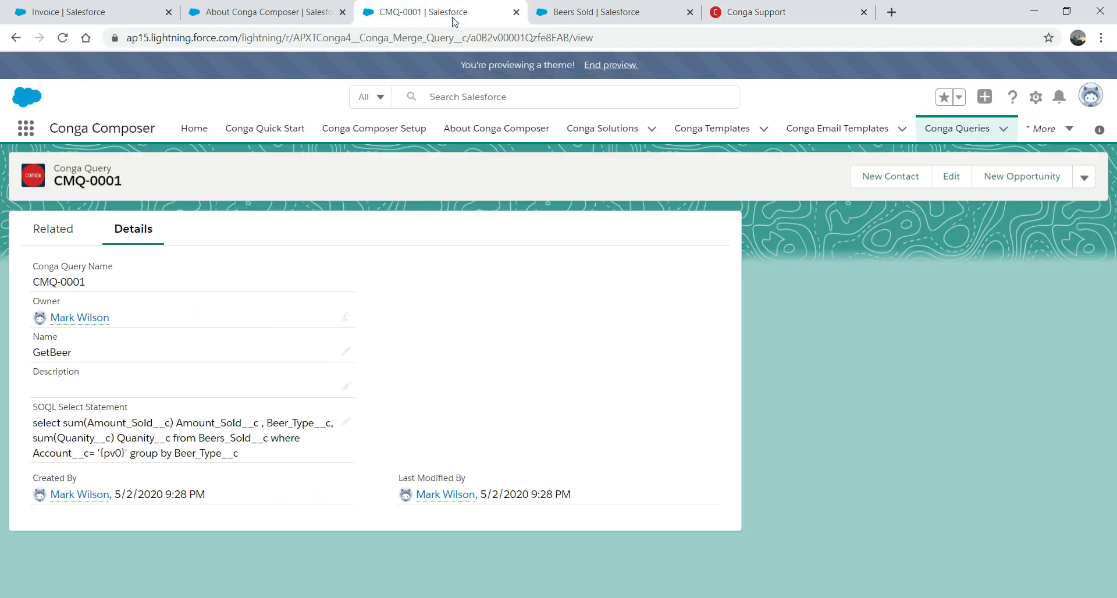
{"action": "left_click", "coordinate": [448, 16]}
{"action": "left_click", "coordinate": [265, 11]}
{"action": "left_click", "coordinate": [85, 9]}
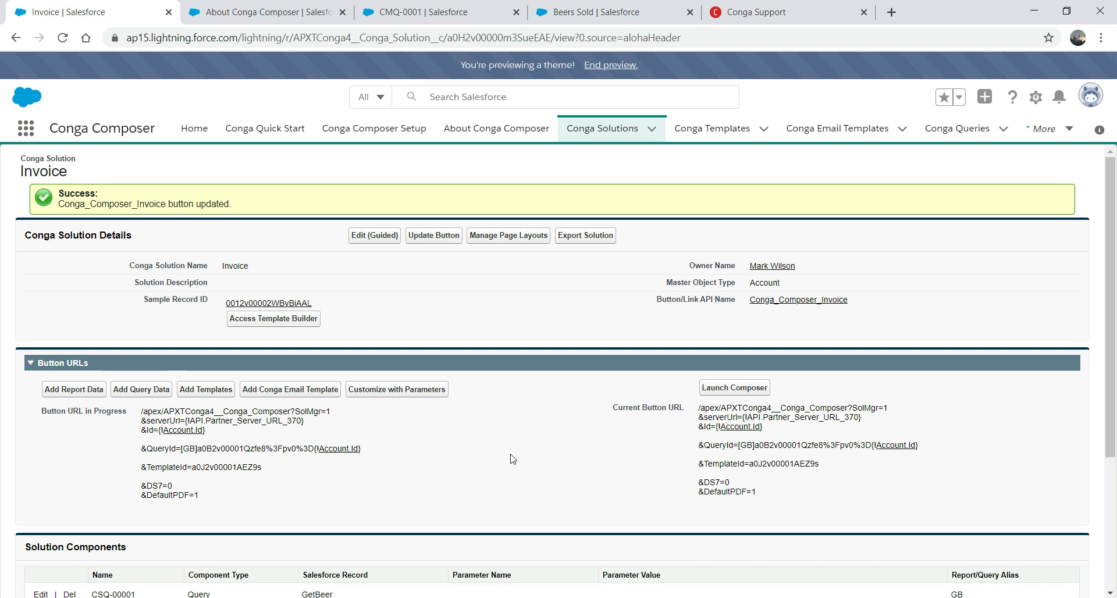
Step: Launch Composer from the Invoice solution, open the maximized Template Builder, and expand the Master fields
{"action": "left_click", "coordinate": [735, 389]}
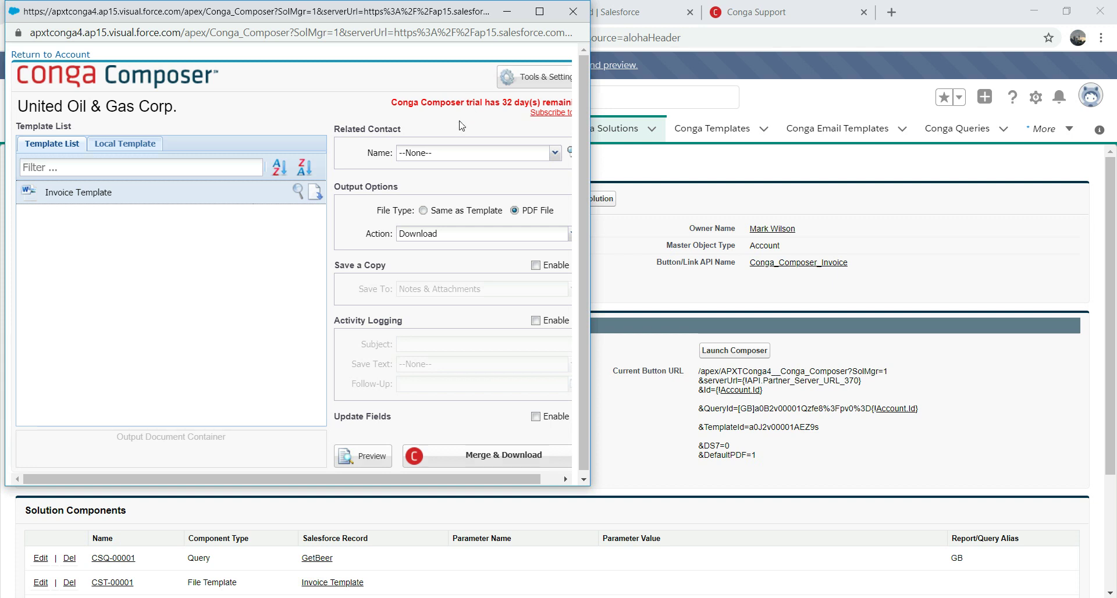
{"action": "left_click", "coordinate": [529, 77]}
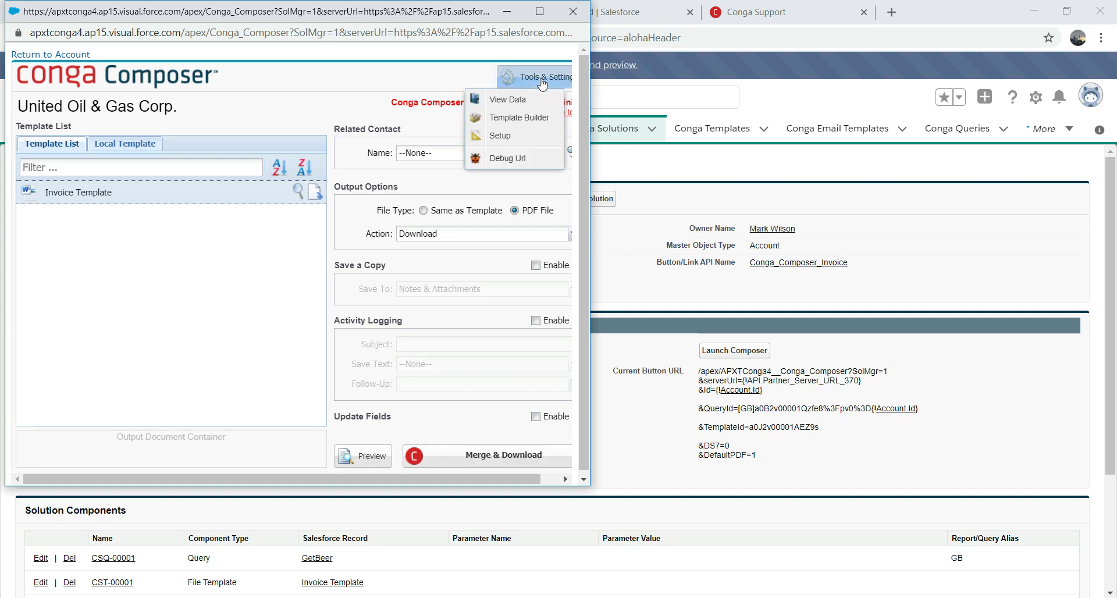
{"action": "left_click", "coordinate": [523, 126]}
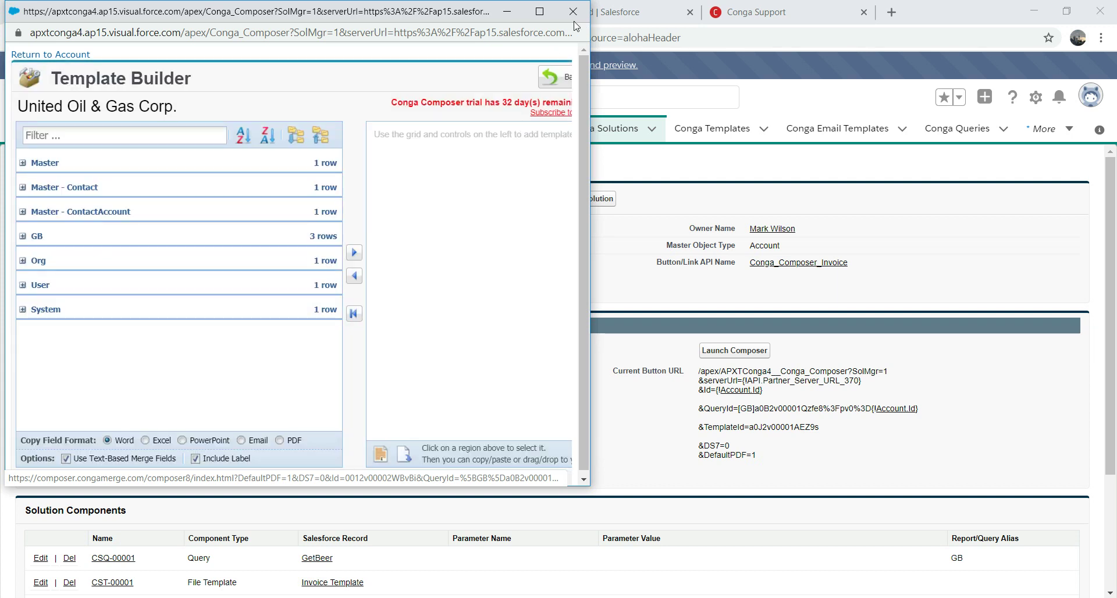
{"action": "left_click", "coordinate": [539, 11]}
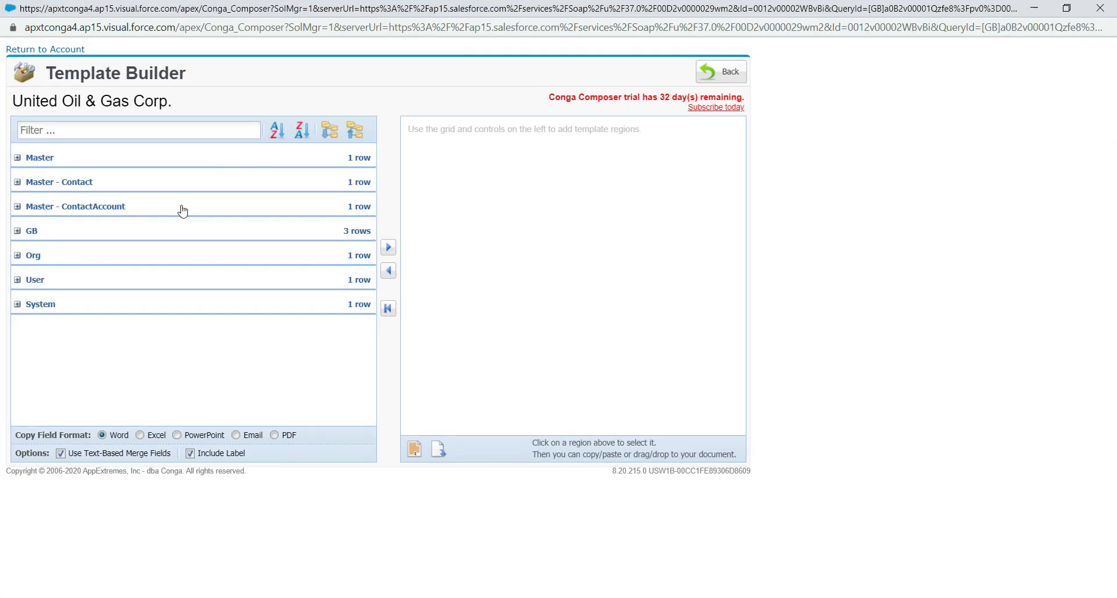
{"action": "left_click", "coordinate": [17, 157]}
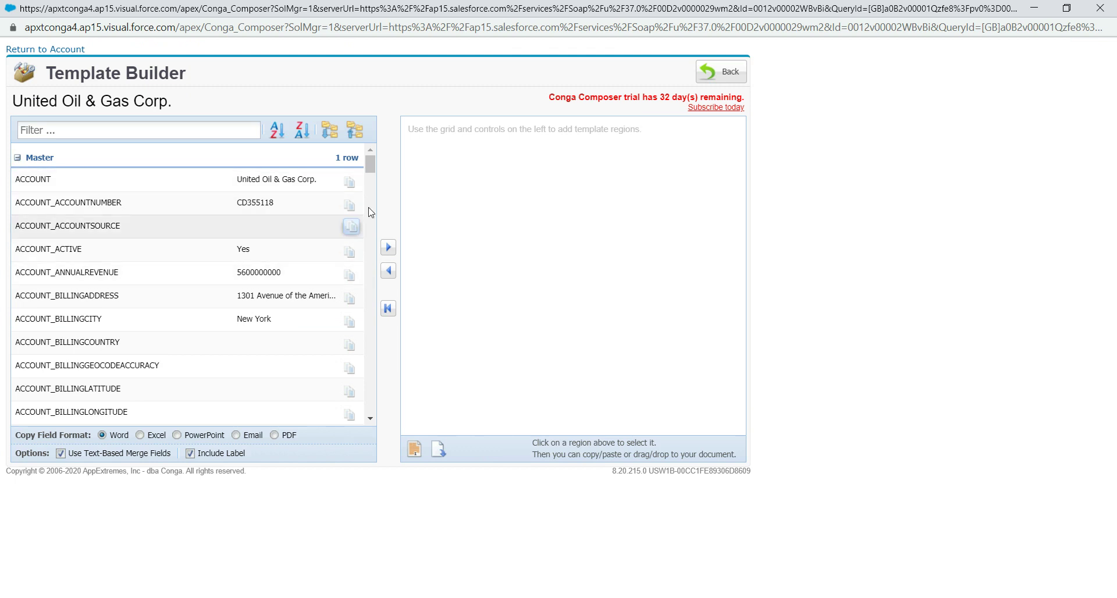
{"action": "mouse_move", "coordinate": [369, 161]}
{"action": "left_mouse_down"}
{"action": "mouse_move", "coordinate": [366, 170]}
{"action": "mouse_move", "coordinate": [368, 159]}
{"action": "left_mouse_up"}
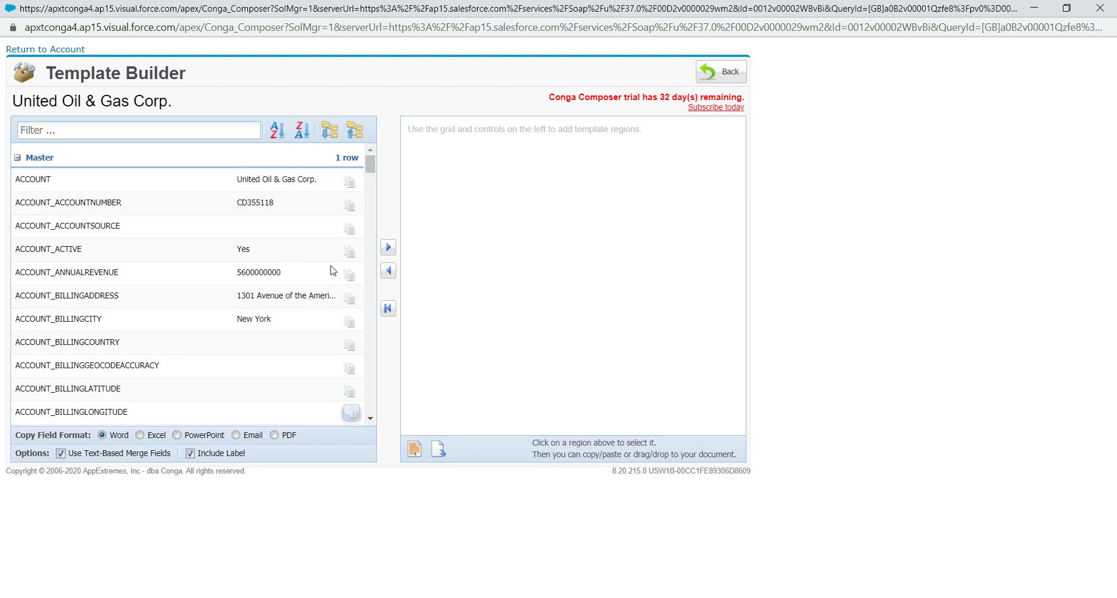
Step: Add the Master ACCOUNT field as a template region and copy all template regions
{"action": "left_click", "coordinate": [276, 183]}
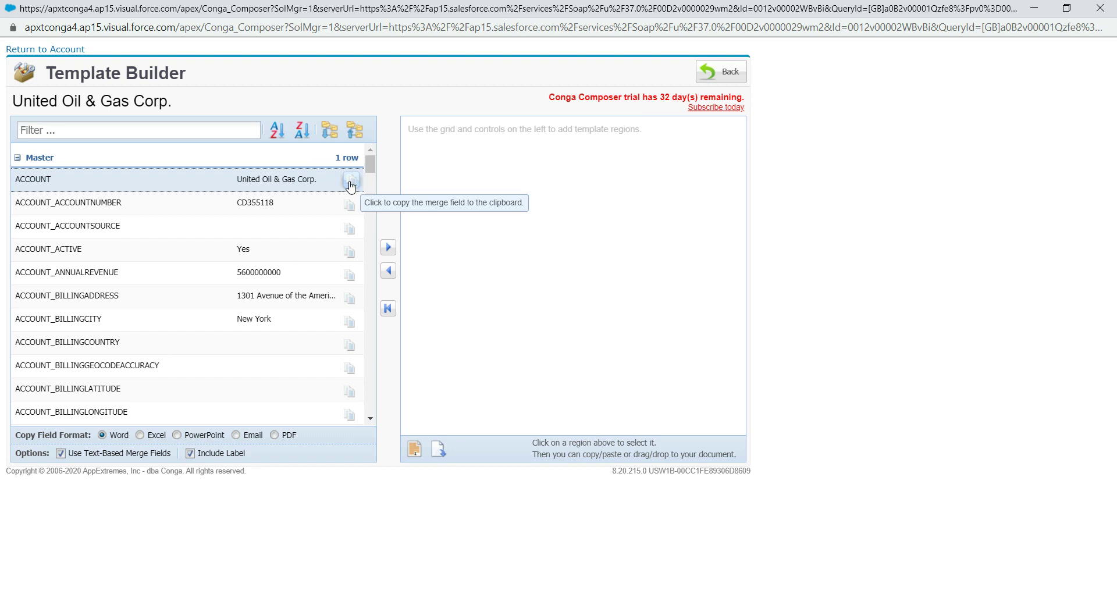
{"action": "double_click", "coordinate": [284, 188]}
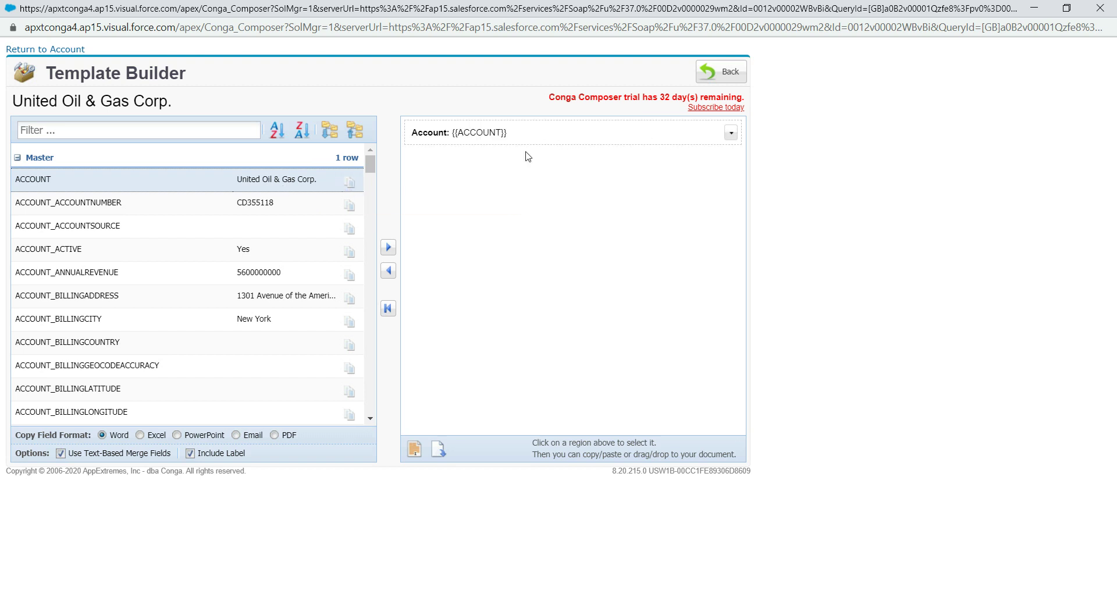
{"action": "left_click", "coordinate": [414, 449]}
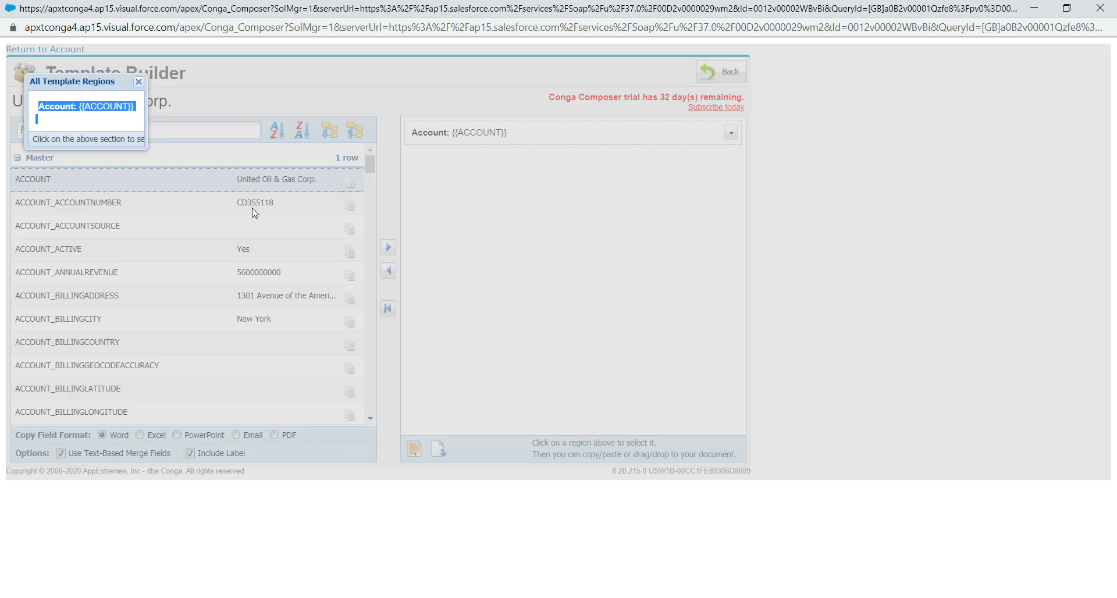
{"action": "left_click", "coordinate": [138, 82]}
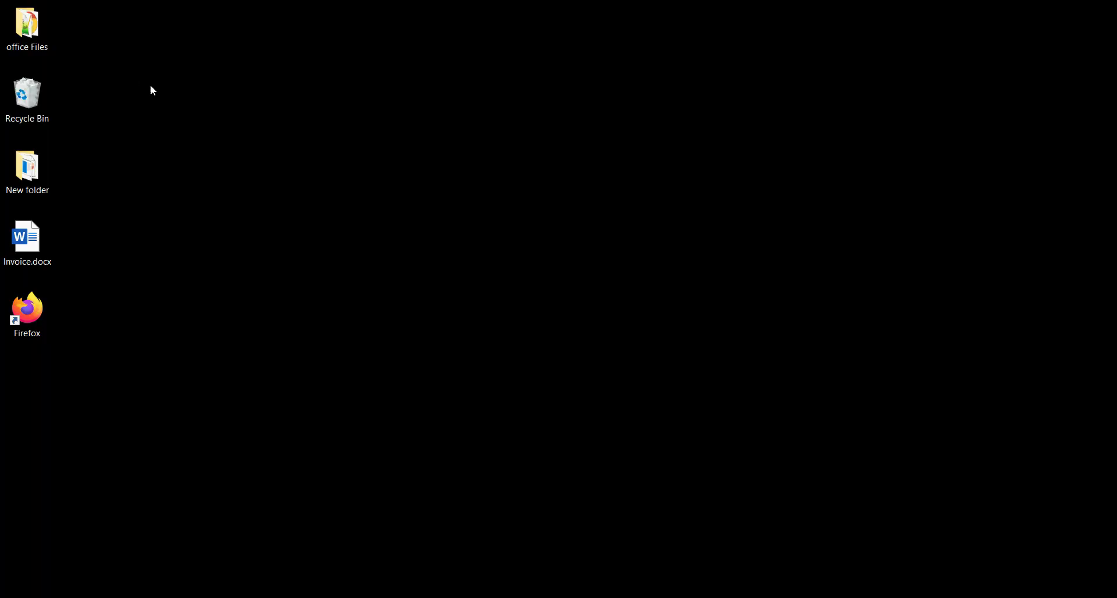
Step: Open Invoice.docx from the desktop in Word and paste the copied account field on a new line below "To:"
{"action": "double_click", "coordinate": [34, 249]}
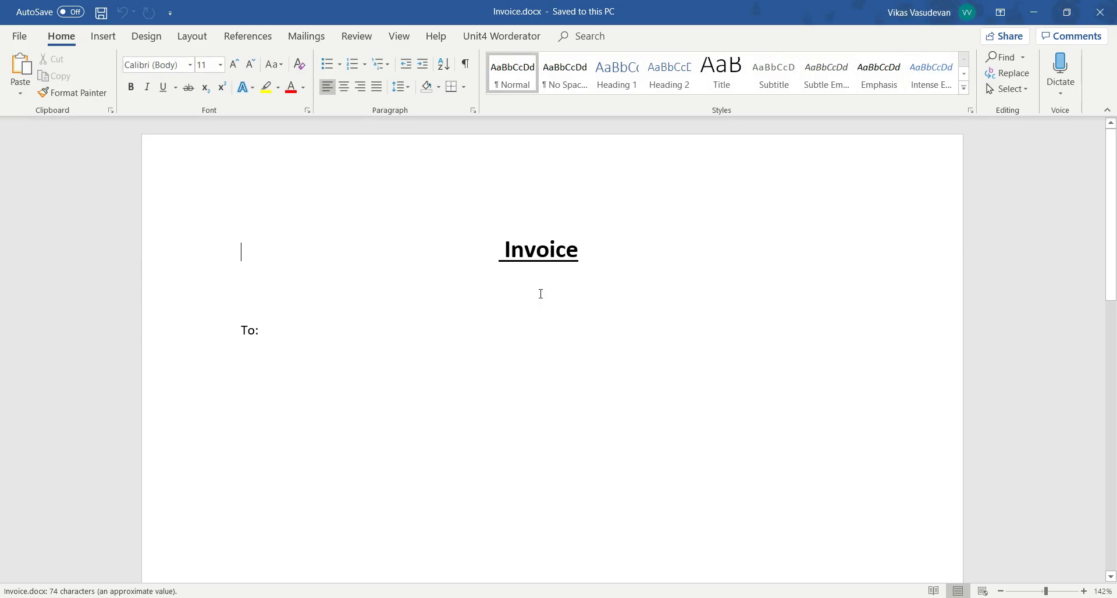
{"action": "left_click", "coordinate": [284, 339]}
{"action": "key", "text": "Return"}
{"action": "key", "text": "ctrl+v"}
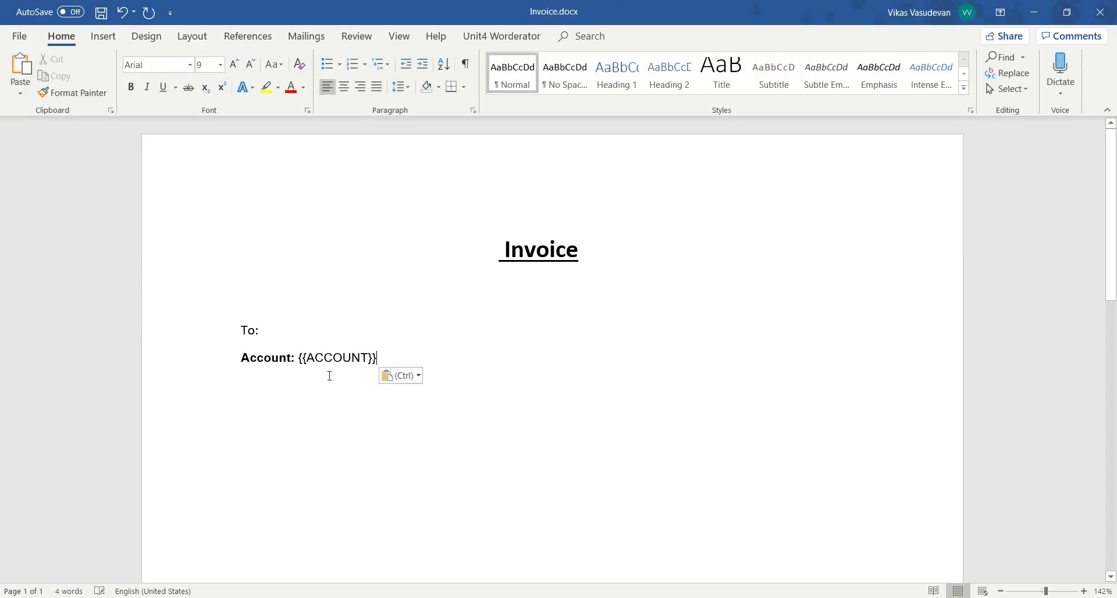
Step: Delete the bold "Account:" label before {{ACCOUNT}} and start a new line below the field
{"action": "left_click", "coordinate": [295, 358]}
{"action": "key", "text": "BackSpace"}
{"action": "key", "text": "BackSpace"}
{"action": "key", "text": "BackSpace"}
{"action": "key", "text": "BackSpace"}
{"action": "key", "text": "BackSpace"}
{"action": "key", "text": "BackSpace"}
{"action": "key", "text": "BackSpace"}
{"action": "key", "text": "BackSpace"}
{"action": "key", "text": "BackSpace"}
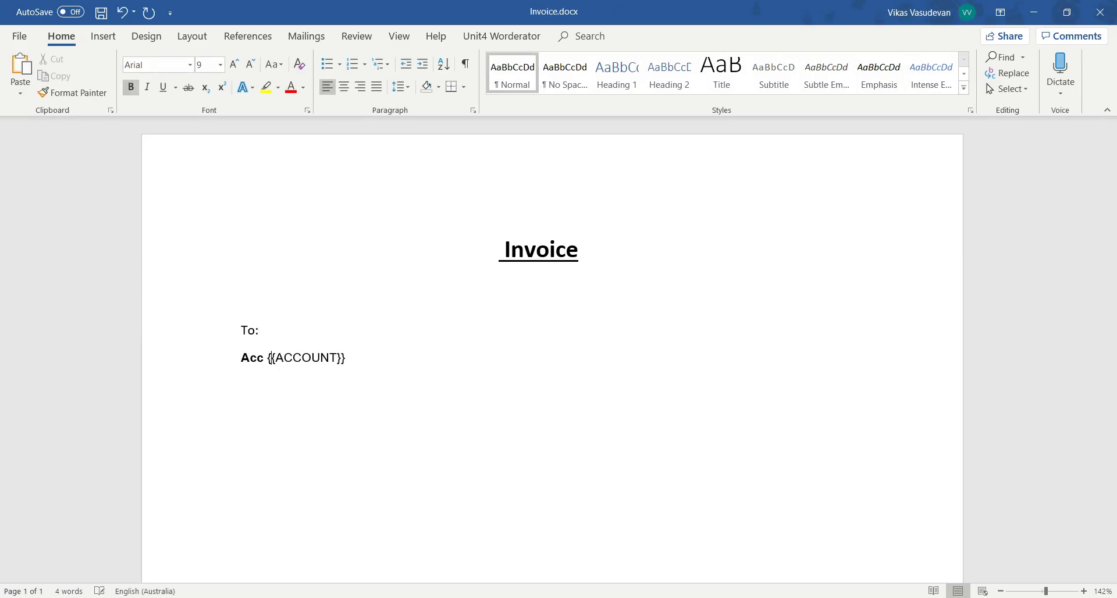
{"action": "key", "text": "Return"}
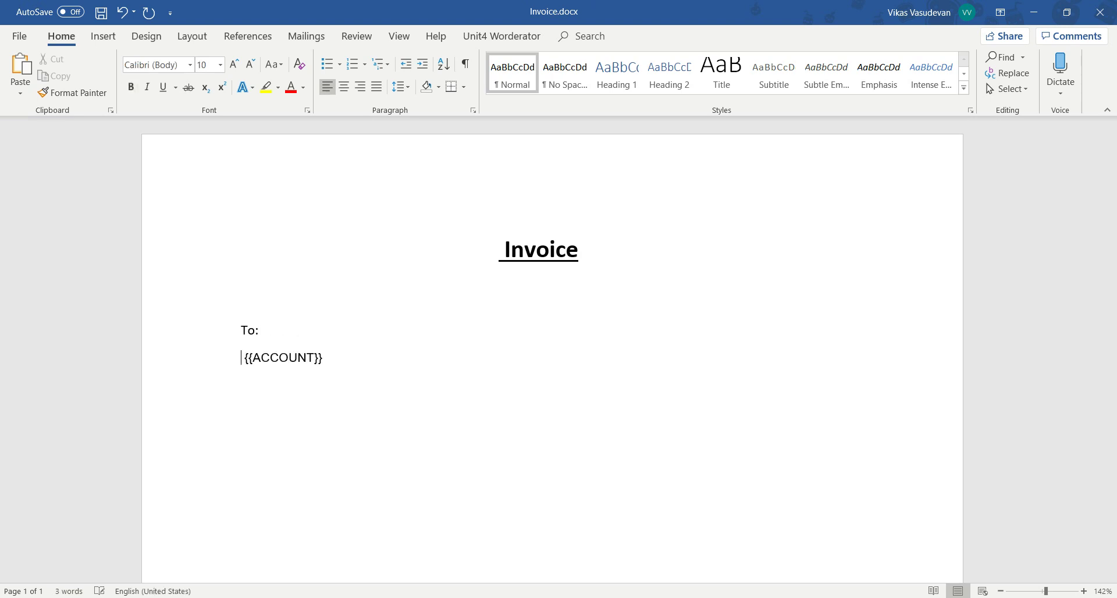
{"action": "left_click", "coordinate": [350, 356]}
{"action": "key", "text": "Return"}
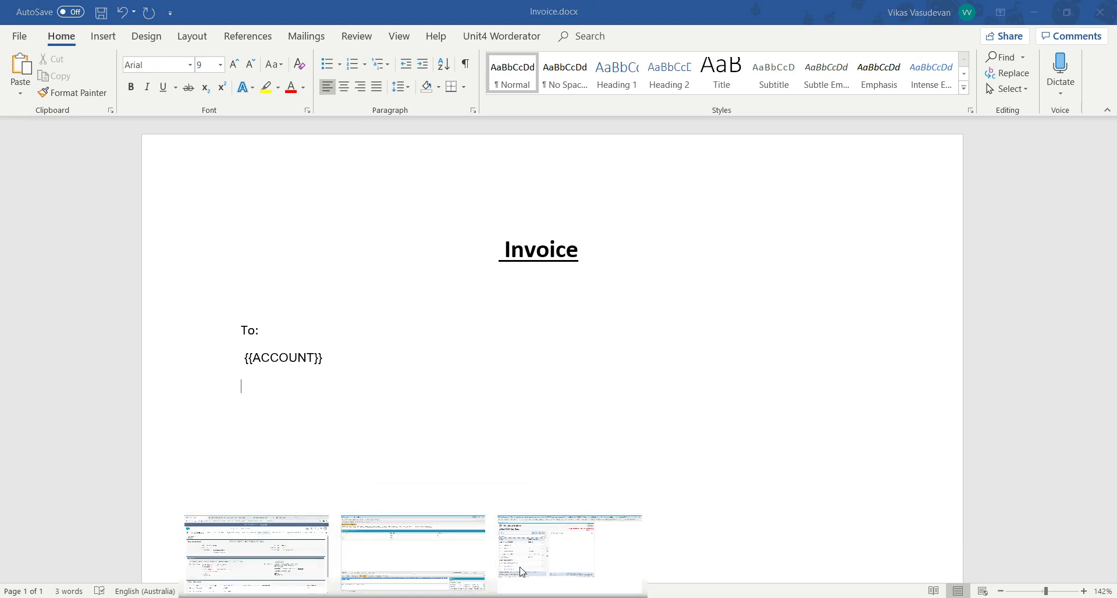
Step: In the Template Builder, replace the account region with the ACCOUNT_BILLINGADDRESS field and copy it
{"action": "left_click", "coordinate": [519, 570]}
{"action": "left_click", "coordinate": [731, 133]}
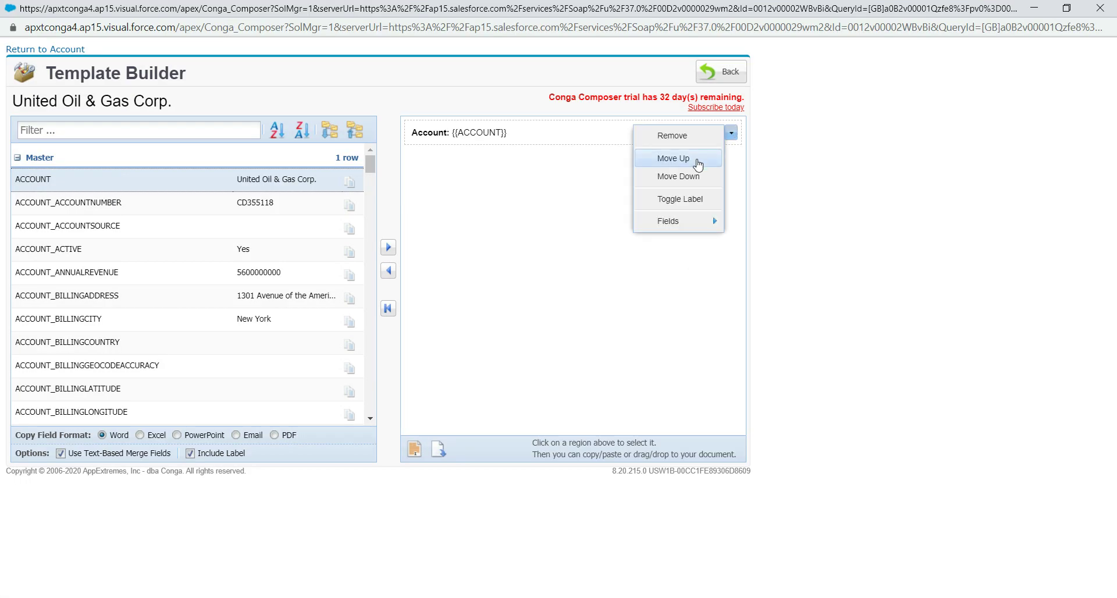
{"action": "left_click", "coordinate": [692, 139]}
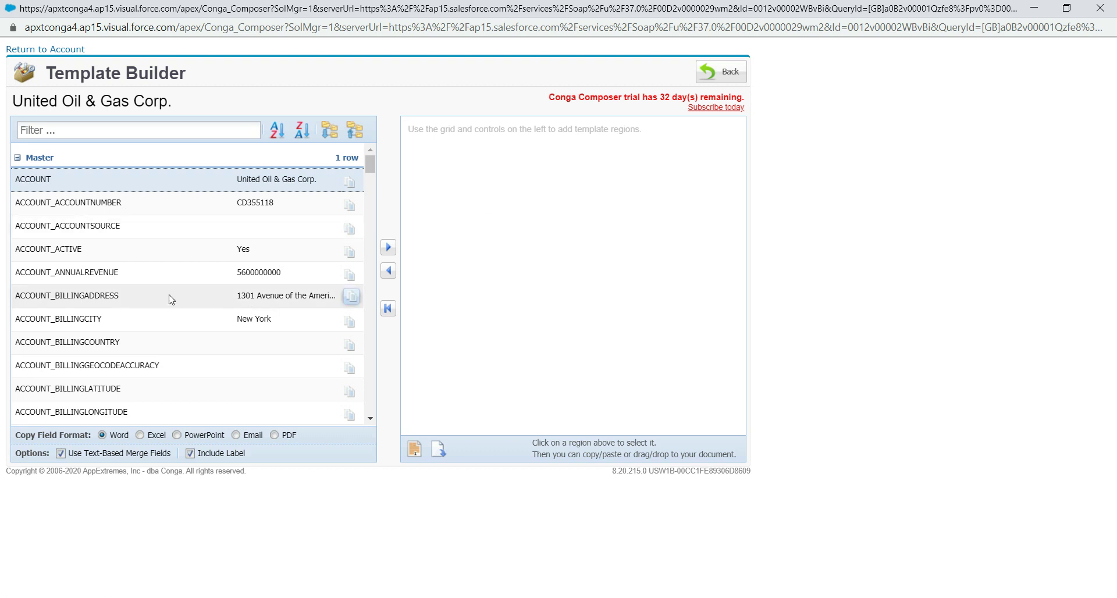
{"action": "double_click", "coordinate": [231, 300]}
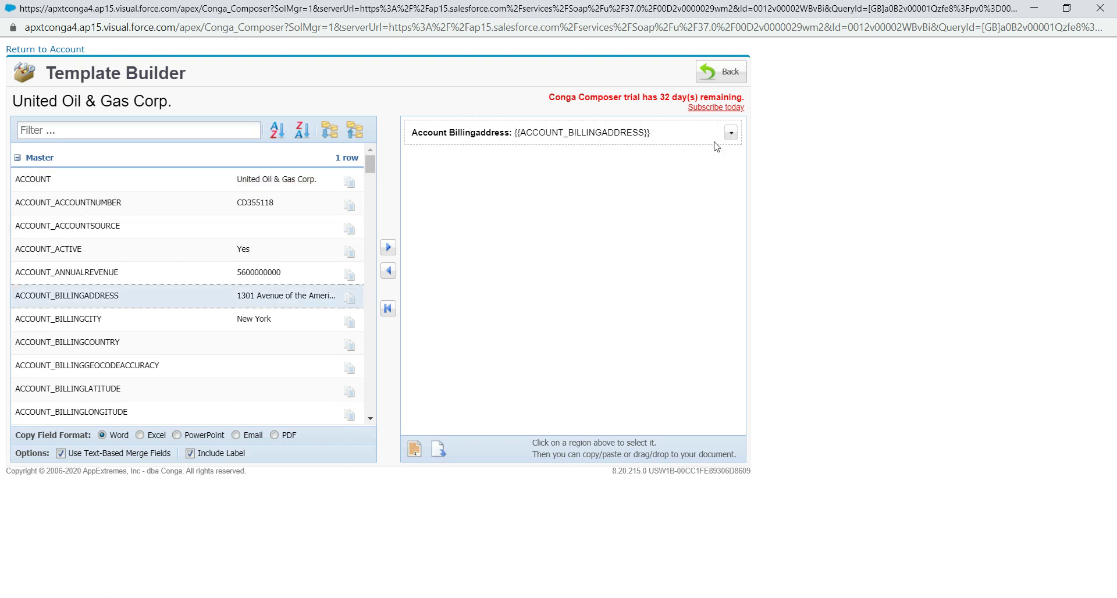
{"action": "left_click", "coordinate": [412, 455]}
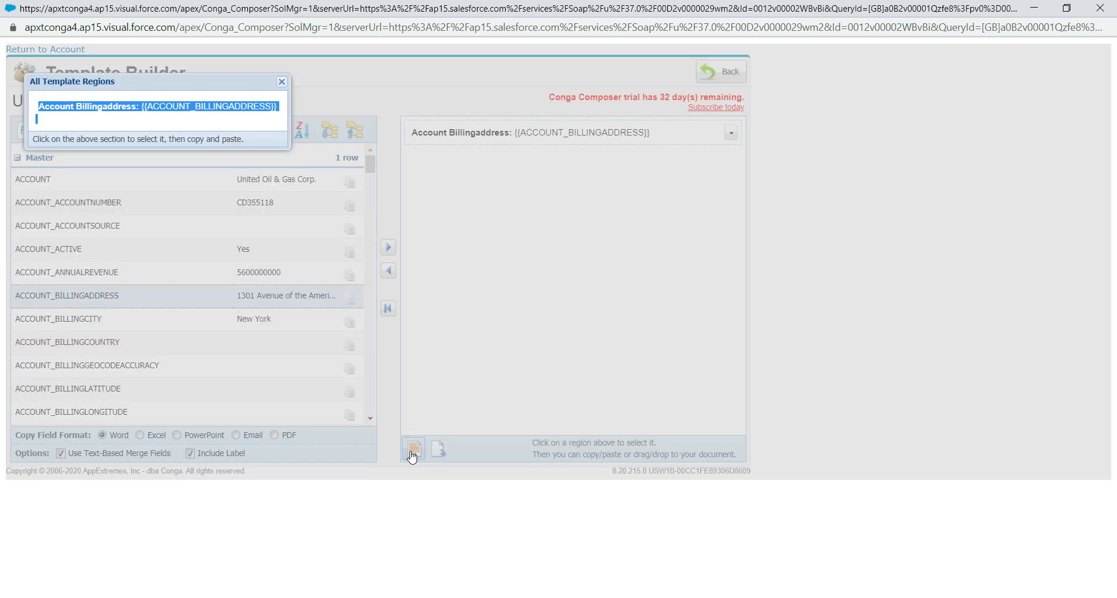
{"action": "key", "text": "ctrl+c"}
Step: Paste the billing address field below {{ACCOUNT}} in Invoice.docx without its bold label, and start a new line after it
{"action": "key", "text": "alt+Tab"}
{"action": "left_click", "coordinate": [398, 411]}
{"action": "key", "text": "ctrl+v"}
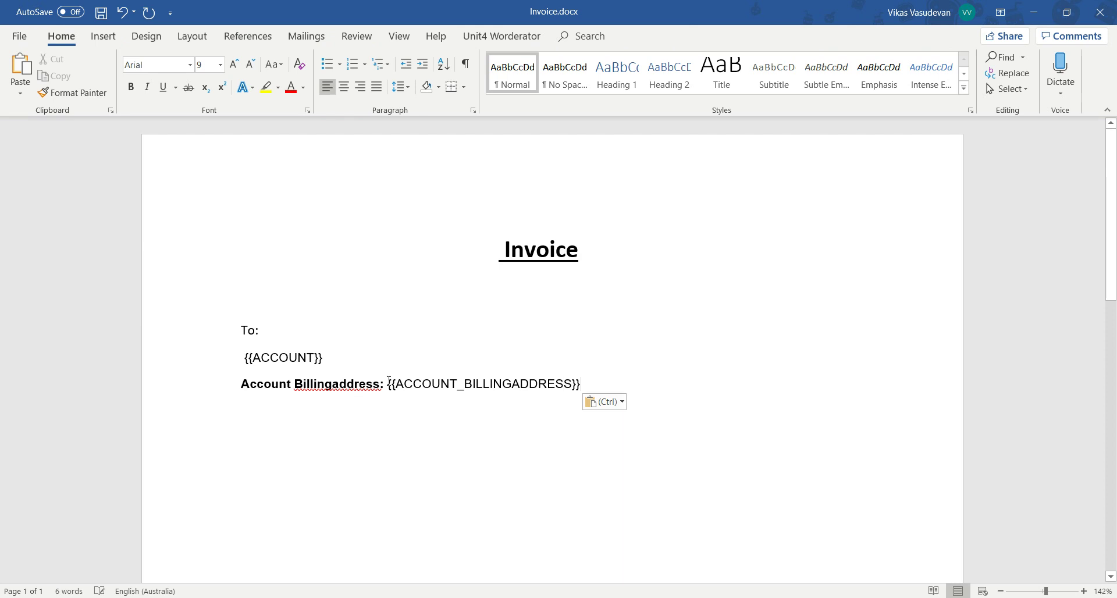
{"action": "key", "text": "BackSpace"}
{"action": "key", "text": "BackSpace"}
{"action": "key", "text": "BackSpace"}
{"action": "key", "text": "BackSpace"}
{"action": "key", "text": "BackSpace"}
{"action": "key", "text": "BackSpace"}
{"action": "key", "text": "BackSpace"}
{"action": "key", "text": "BackSpace"}
{"action": "key", "text": "BackSpace"}
{"action": "key", "text": "BackSpace"}
{"action": "key", "text": "BackSpace"}
{"action": "key", "text": "BackSpace"}
{"action": "key", "text": "BackSpace"}
{"action": "key", "text": "BackSpace"}
{"action": "key", "text": "BackSpace"}
{"action": "key", "text": "BackSpace"}
{"action": "key", "text": "BackSpace"}
{"action": "key", "text": "BackSpace"}
{"action": "key", "text": "BackSpace"}
{"action": "key", "text": "BackSpace"}
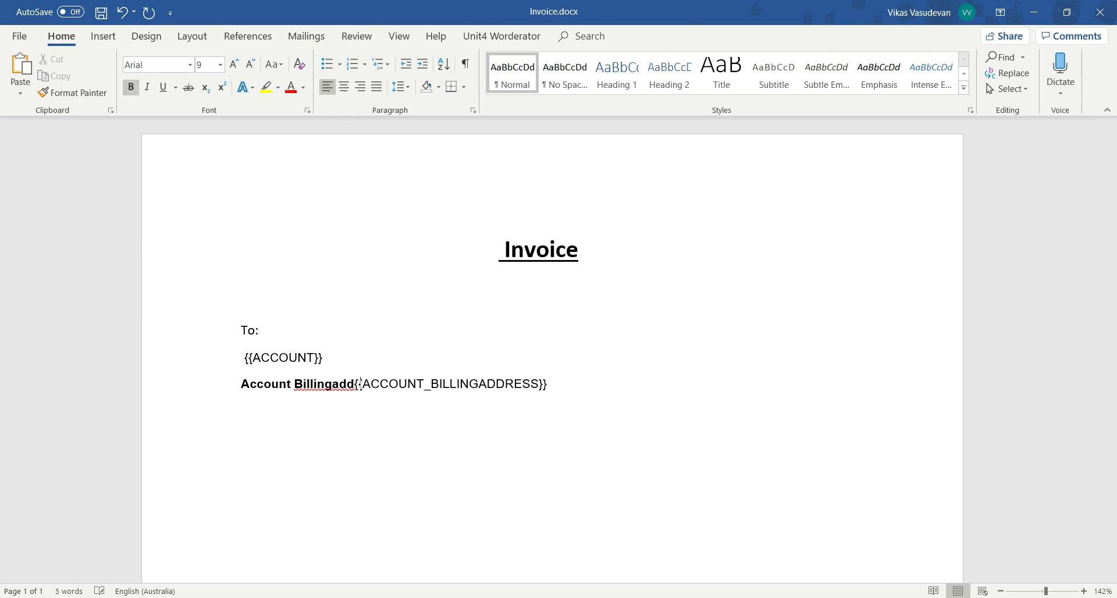
{"action": "key", "text": "BackSpace"}
{"action": "key", "text": "BackSpace"}
{"action": "key", "text": "BackSpace"}
{"action": "key", "text": "BackSpace"}
{"action": "key", "text": "BackSpace"}
{"action": "key", "text": "Return"}
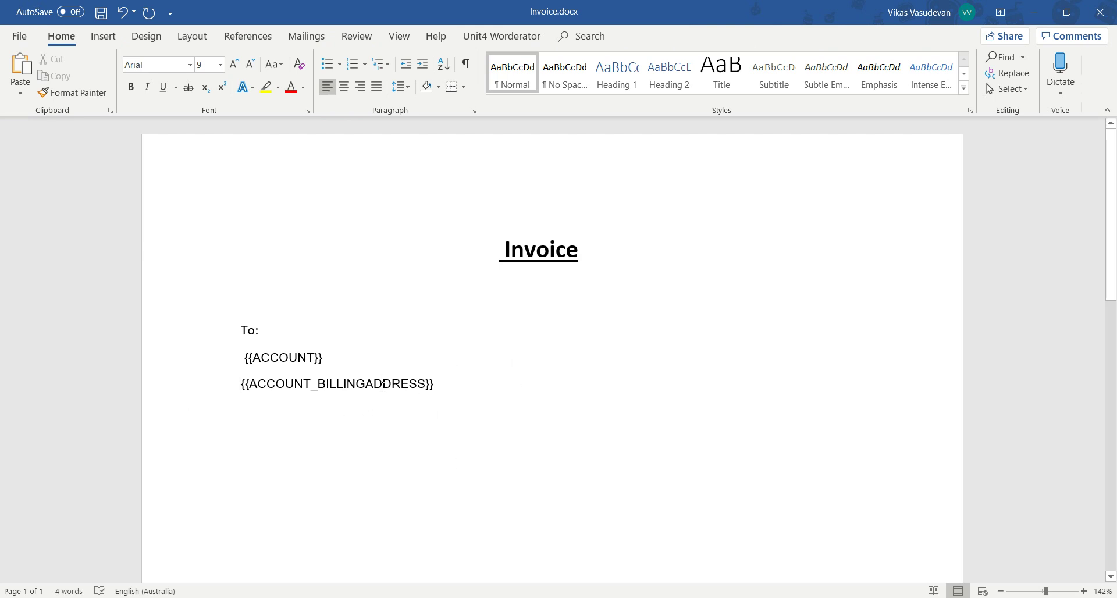
{"action": "left_click", "coordinate": [452, 381]}
{"action": "key", "text": "Return"}
Step: In the Template Builder, replace the billing address region with the ACCOUNT_BILLINGCITY field and select it for copying
{"action": "key", "text": "alt+Tab"}
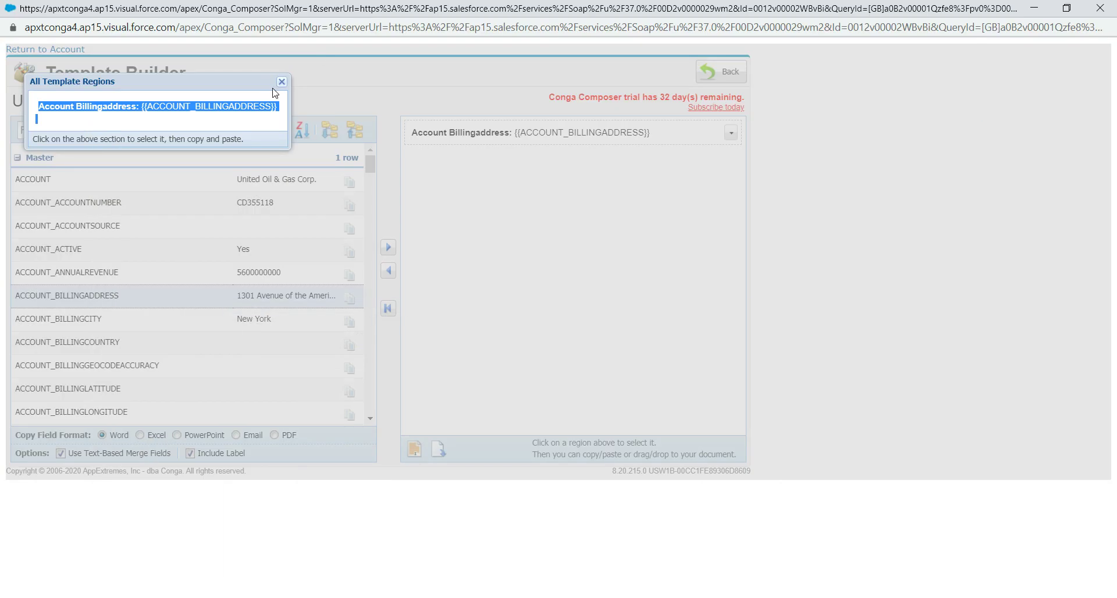
{"action": "left_click", "coordinate": [281, 82]}
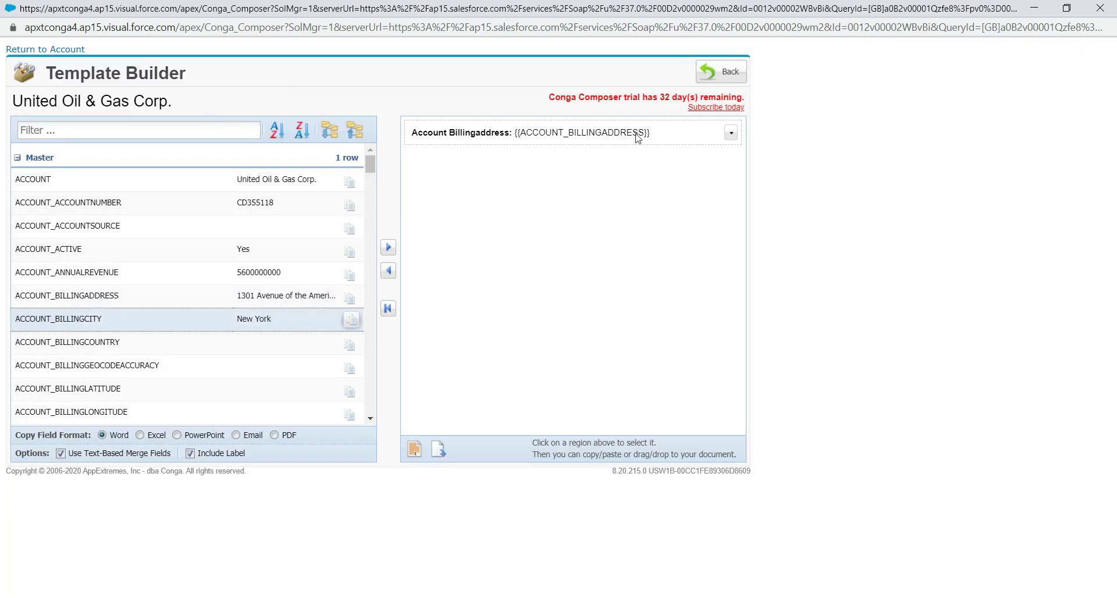
{"action": "left_click", "coordinate": [416, 449]}
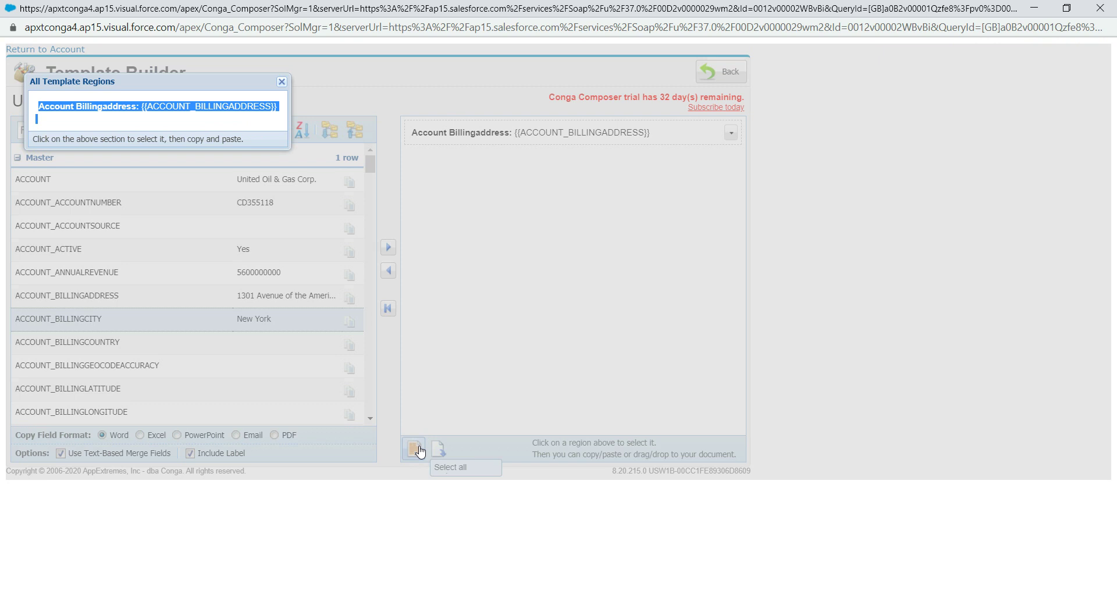
{"action": "left_click", "coordinate": [282, 81]}
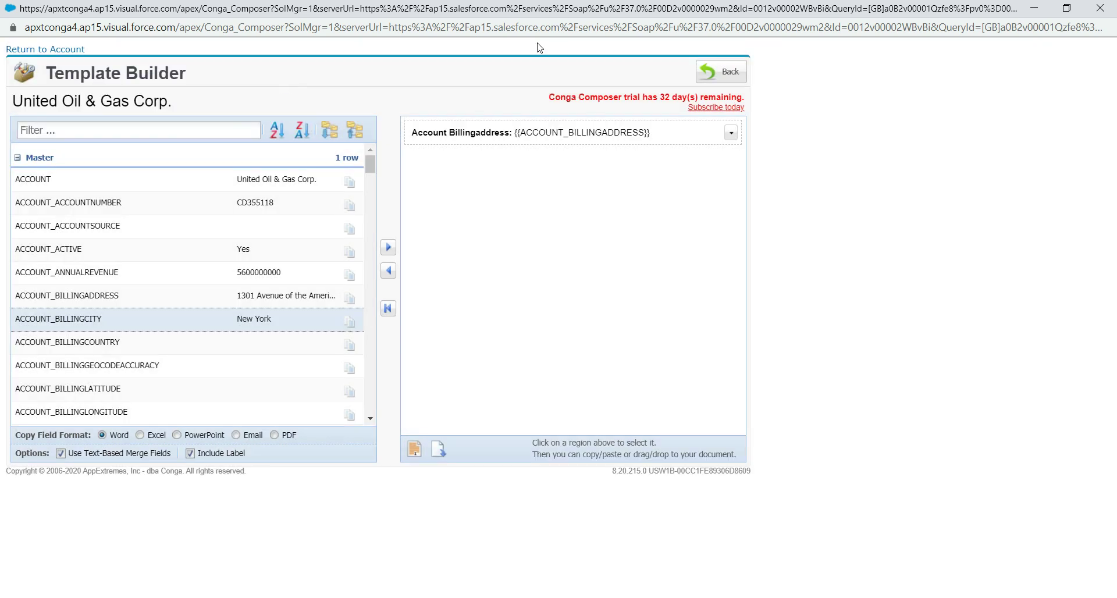
{"action": "left_click", "coordinate": [729, 133]}
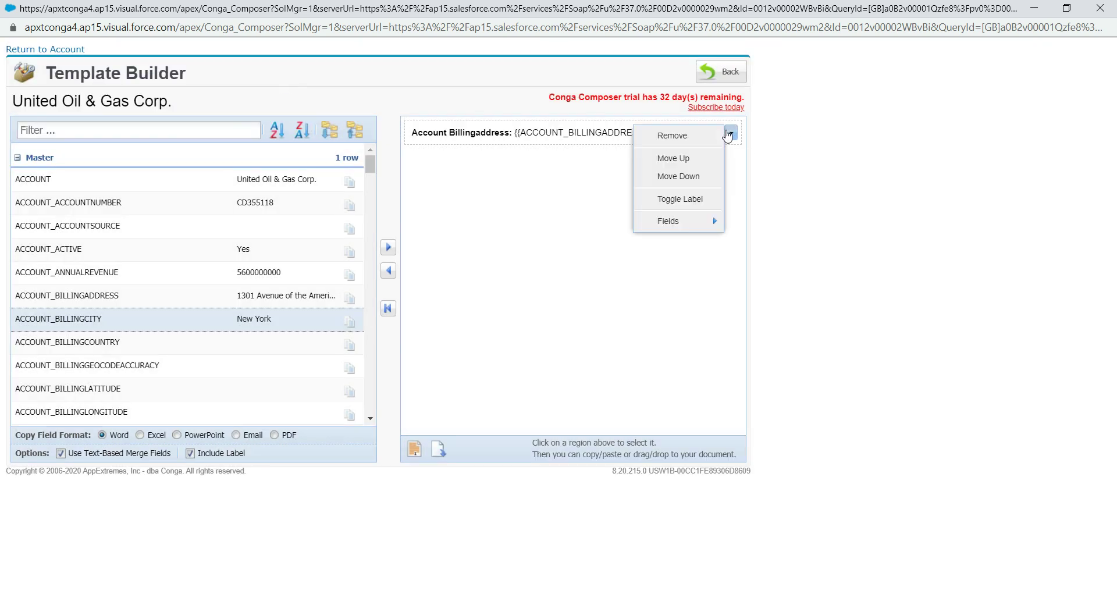
{"action": "left_click", "coordinate": [675, 138]}
{"action": "double_click", "coordinate": [181, 319]}
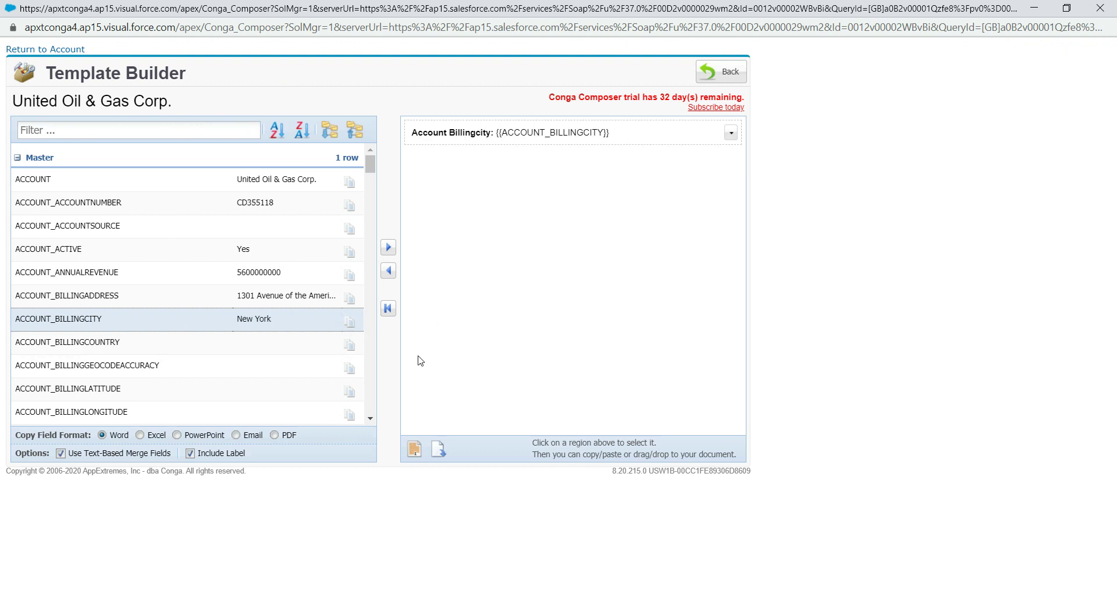
{"action": "left_click", "coordinate": [414, 449]}
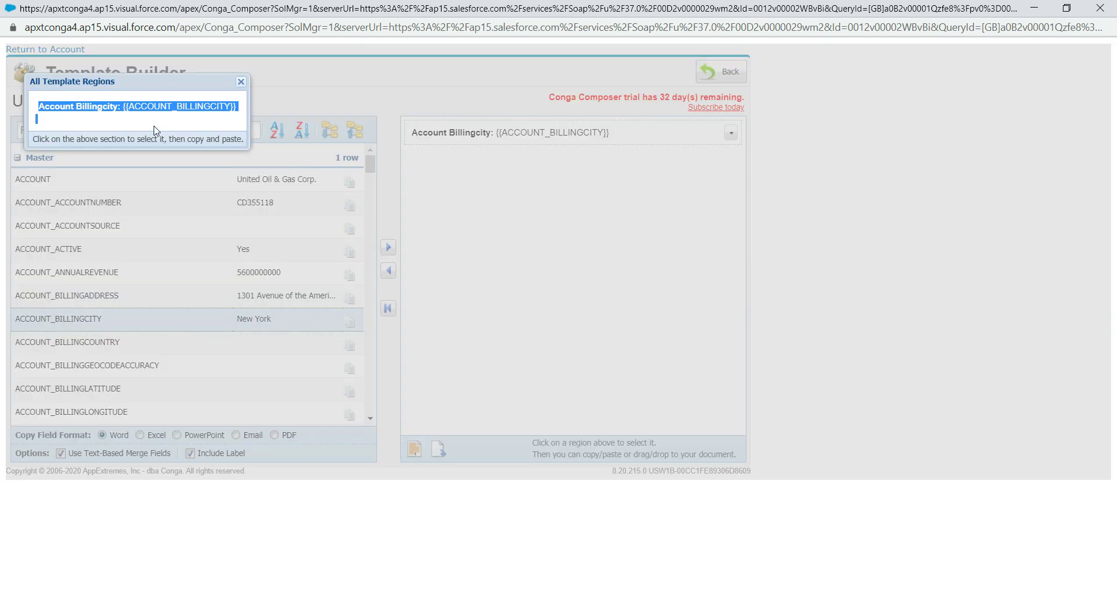
Step: Paste the billing city field below {{ACCOUNT_BILLINGADDRESS}} in Invoice.docx and delete its bold "Account Billingcity:" label
{"action": "left_click", "coordinate": [381, 597]}
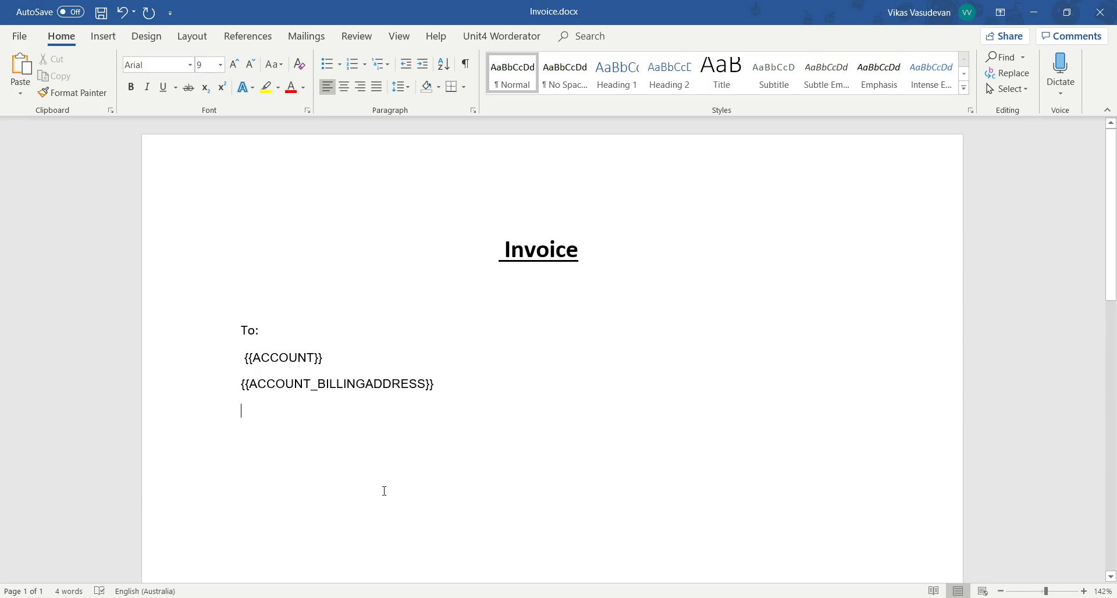
{"action": "key", "text": "ctrl+v"}
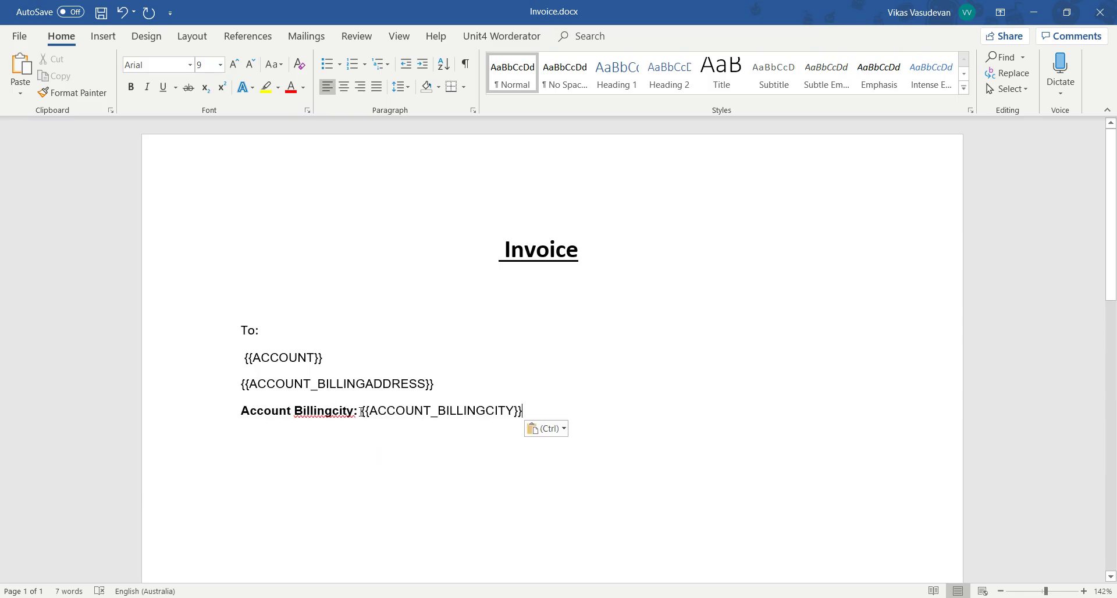
{"action": "key", "text": "BackSpace"}
{"action": "key", "text": "BackSpace"}
{"action": "key", "text": "BackSpace"}
{"action": "key", "text": "BackSpace"}
{"action": "key", "text": "BackSpace"}
{"action": "key", "text": "BackSpace"}
{"action": "key", "text": "BackSpace"}
{"action": "key", "text": "BackSpace"}
{"action": "key", "text": "BackSpace"}
{"action": "key", "text": "BackSpace"}
{"action": "key", "text": "BackSpace"}
{"action": "key", "text": "BackSpace"}
{"action": "key", "text": "BackSpace"}
{"action": "key", "text": "BackSpace"}
{"action": "key", "text": "BackSpace"}
{"action": "key", "text": "BackSpace"}
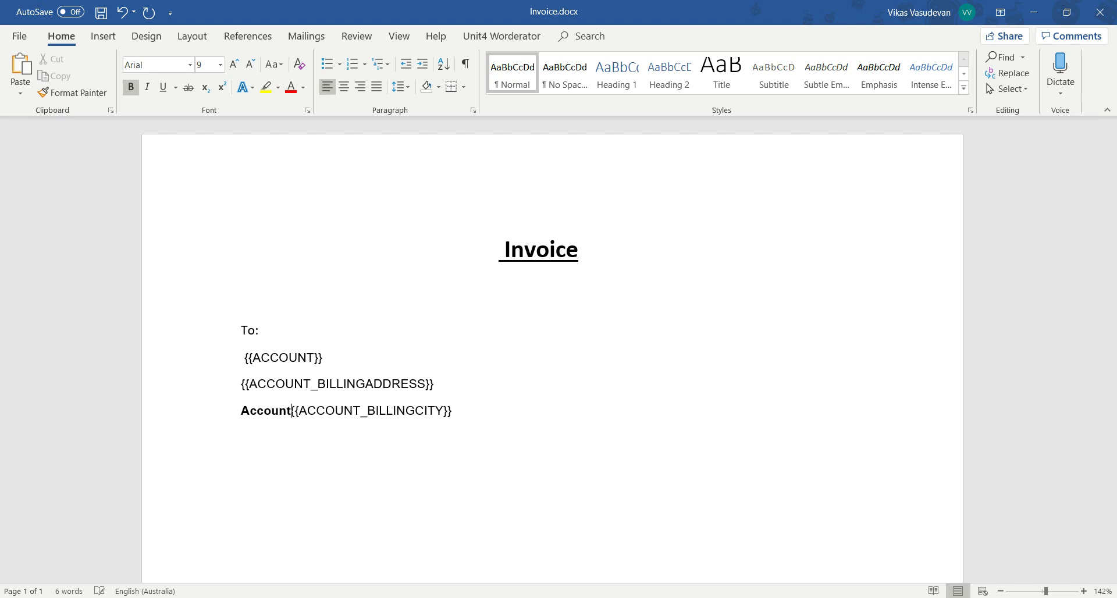
{"action": "key", "text": "BackSpace"}
{"action": "key", "text": "BackSpace"}
{"action": "key", "text": "BackSpace"}
{"action": "key", "text": "BackSpace"}
{"action": "key", "text": "BackSpace"}
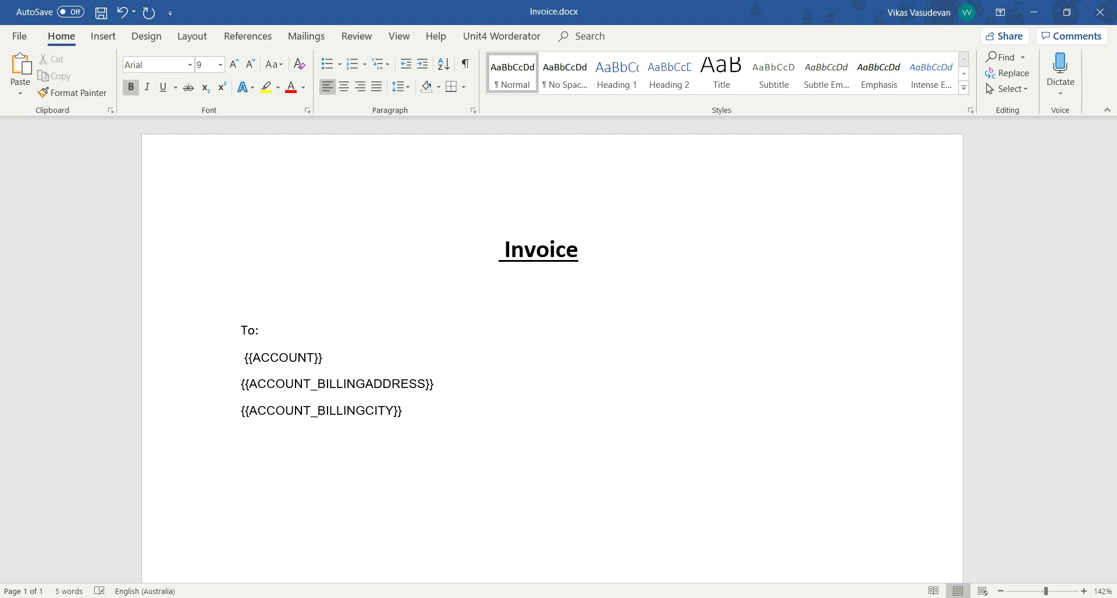
Step: Add "Dear Sir," and "Please find attached invoice below:" beneath the billing city field in Invoice.docx and save the document
{"action": "left_click", "coordinate": [446, 413]}
{"action": "key", "text": "Return"}
{"action": "key", "text": "Return"}
{"action": "type", "text": "dEAR Sir,Please "}
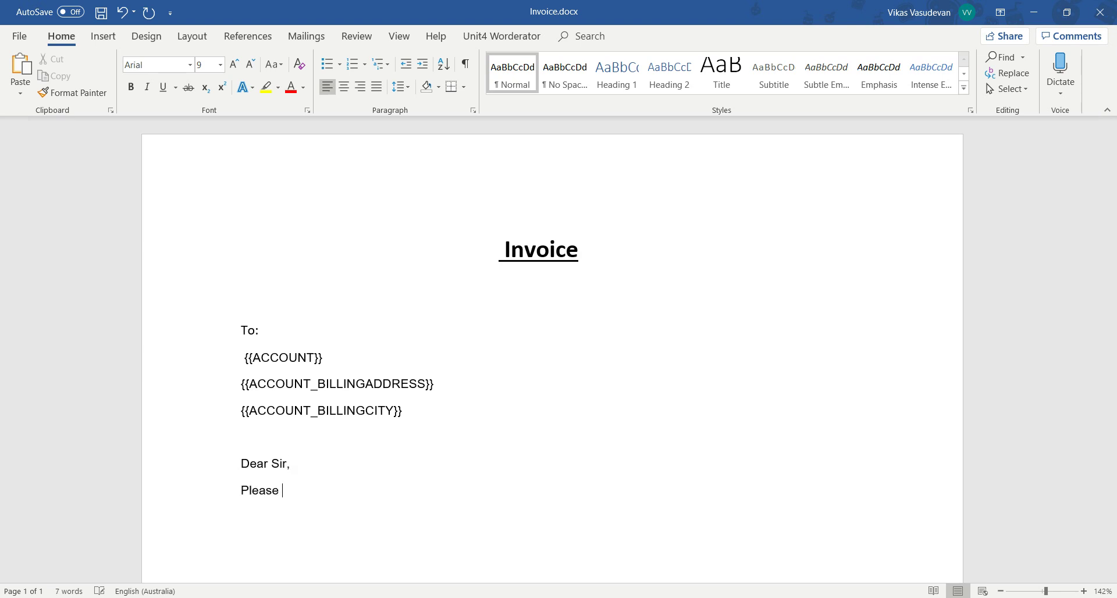
{"action": "type", "text": "find attached "}
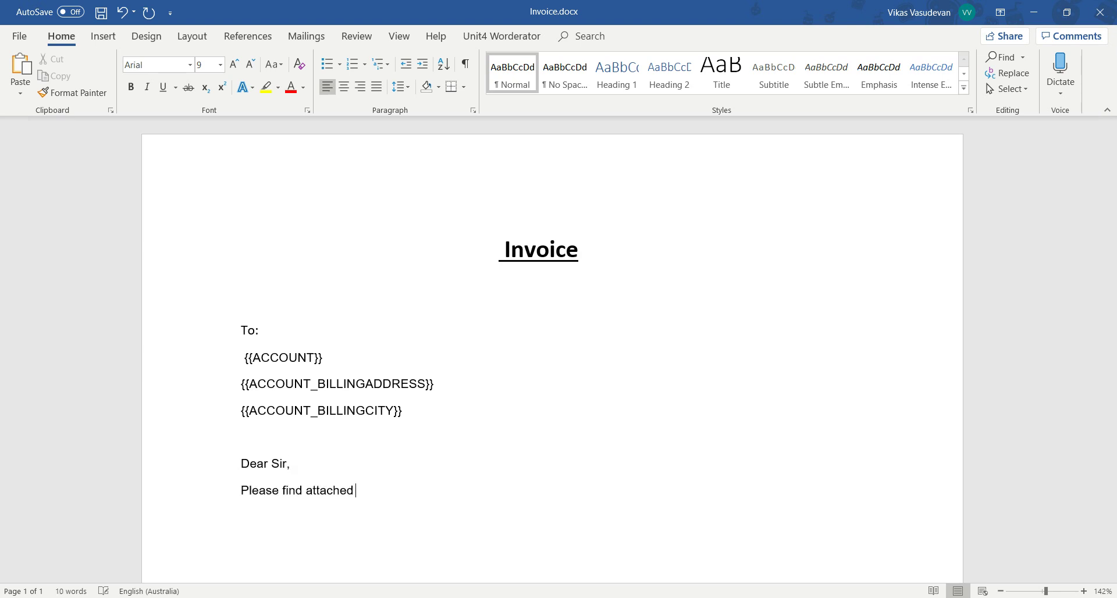
{"action": "type", "text": "invoice below:"}
{"action": "key", "text": "Return"}
{"action": "key", "text": "ctrl+s"}
Step: Switch to the Template Builder and add the GB fields BEERS_SOLD_BEER_TYPE, BEERS_SOLD_QUANITY and BEERS_SOLD_AMOUNT_SOLD as a table region
{"action": "key", "text": "alt+Tab"}
{"action": "left_click", "coordinate": [241, 82]}
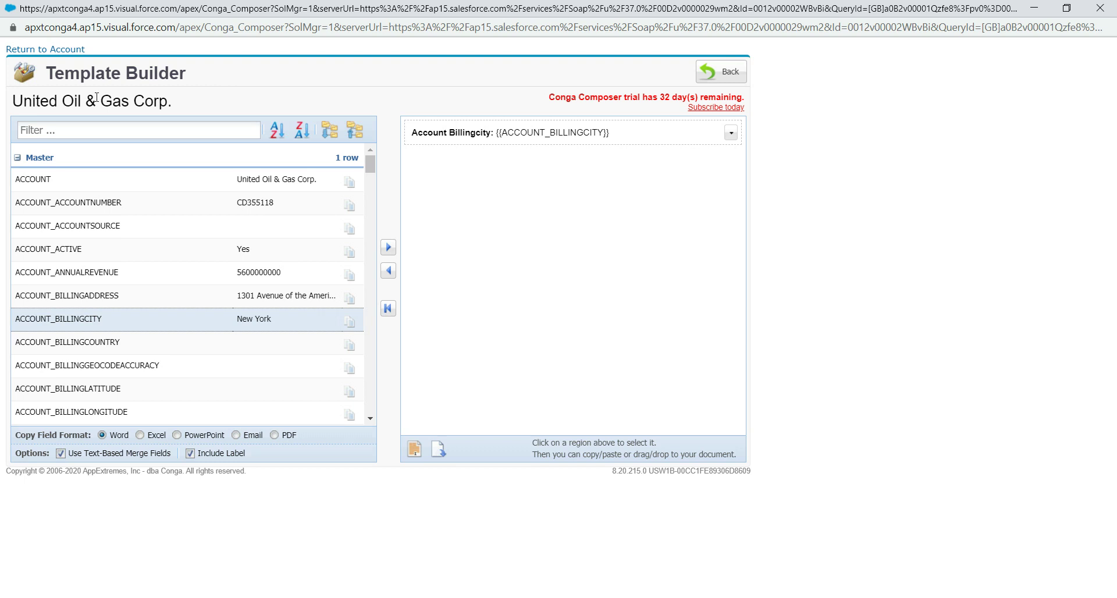
{"action": "left_click", "coordinate": [18, 158]}
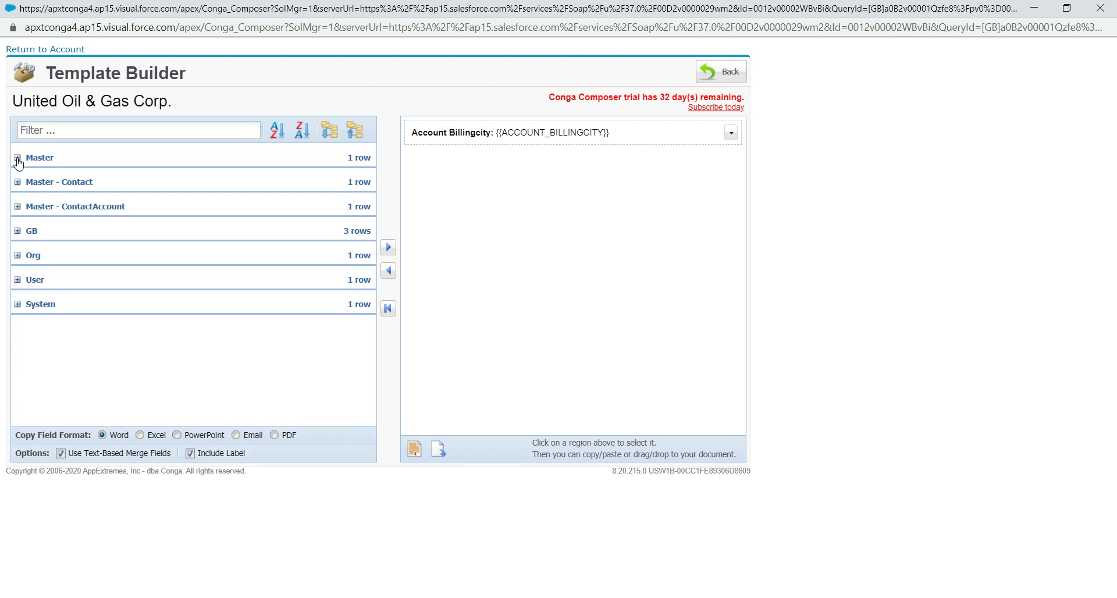
{"action": "left_click", "coordinate": [17, 231]}
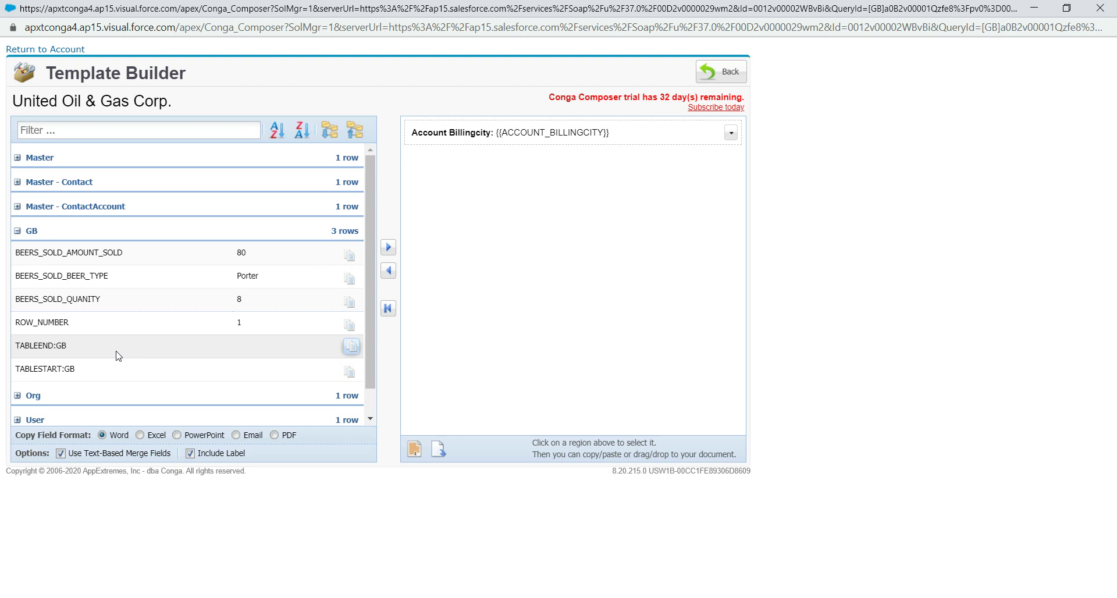
{"action": "left_click", "coordinate": [120, 283]}
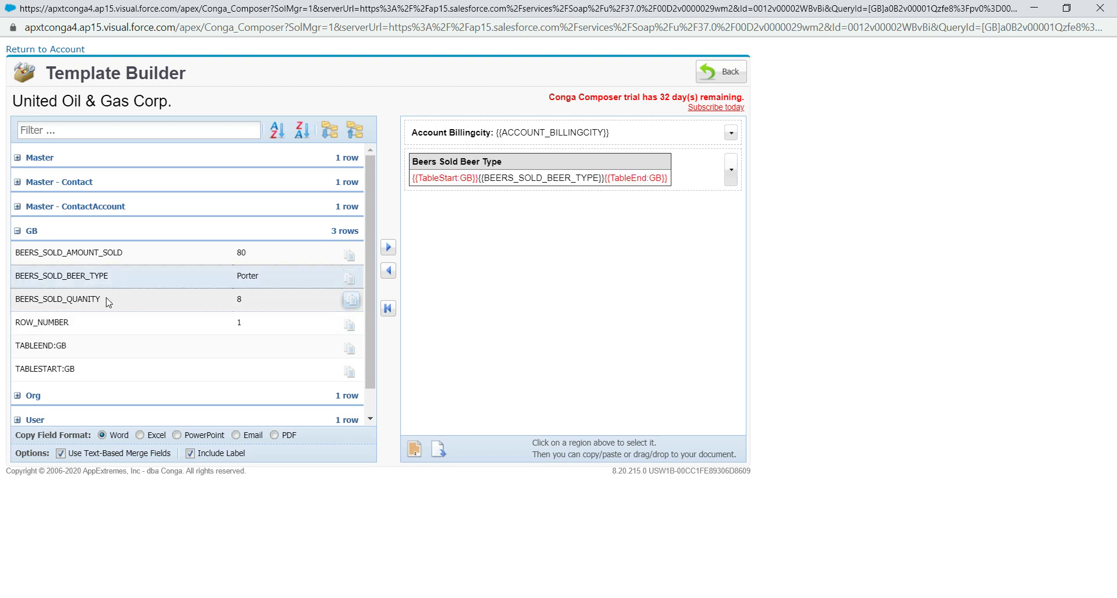
{"action": "left_click", "coordinate": [106, 301]}
{"action": "left_click", "coordinate": [138, 255]}
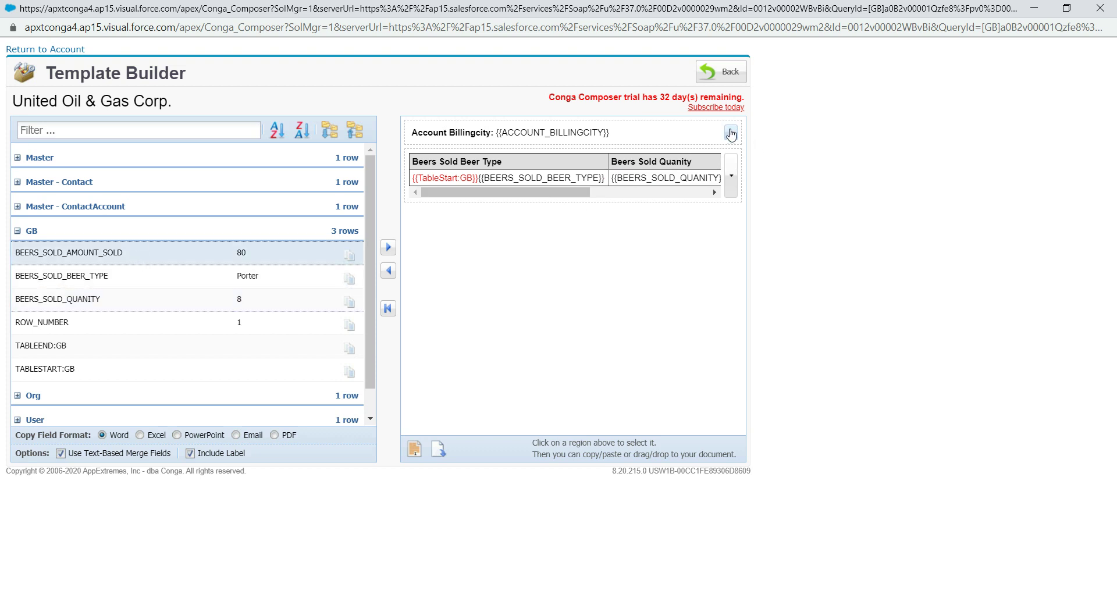
Step: Copy all template regions and paste them into Invoice.docx below "Please find attached invoice below:"
{"action": "left_click", "coordinate": [414, 448]}
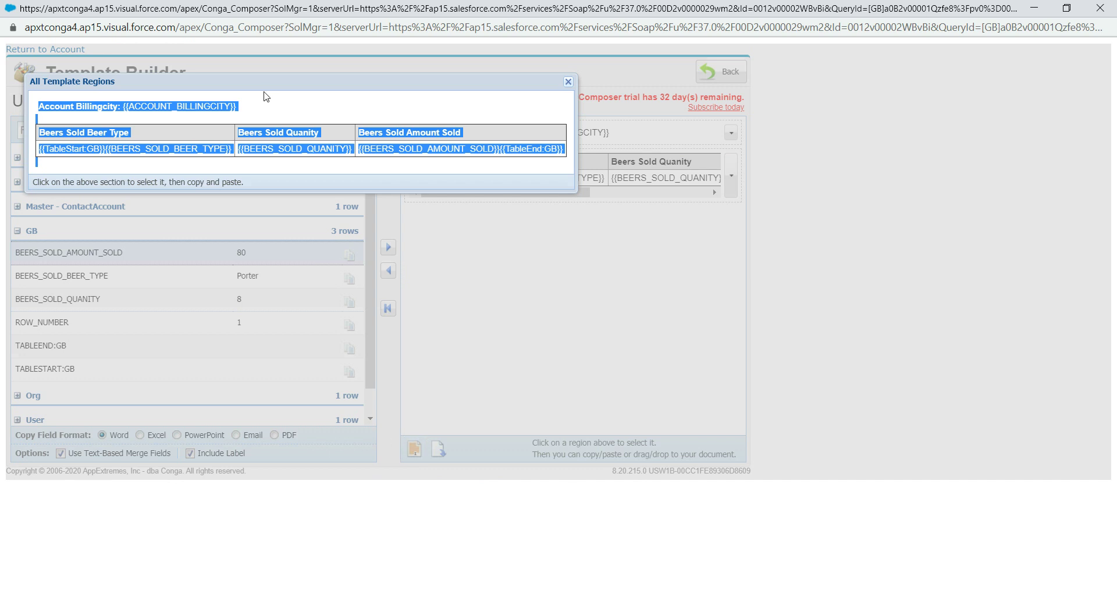
{"action": "left_click", "coordinate": [434, 597]}
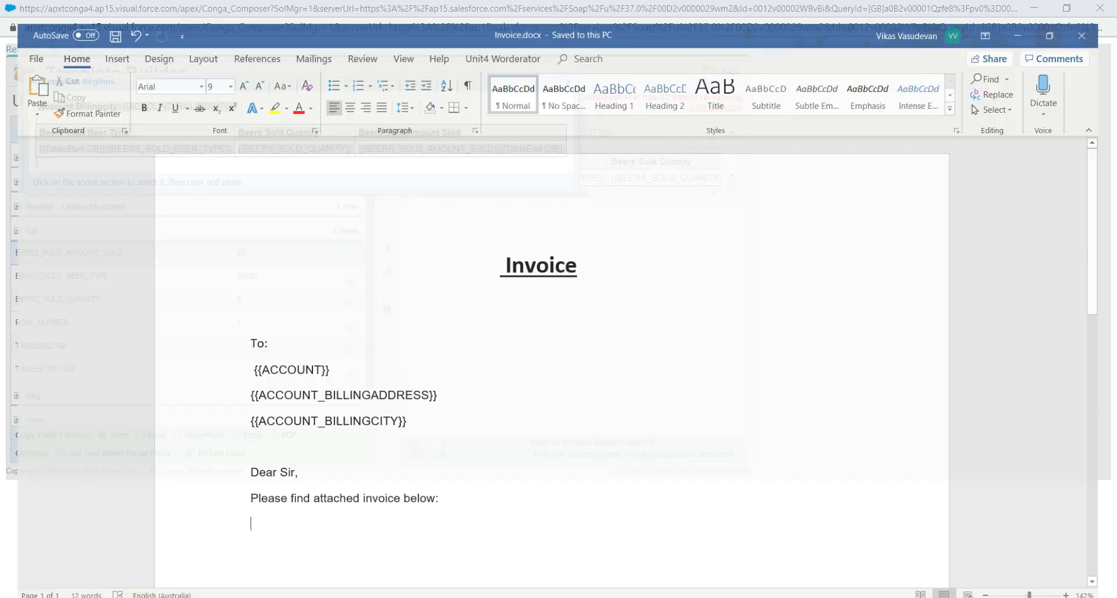
{"action": "key", "text": "ctrl+v"}
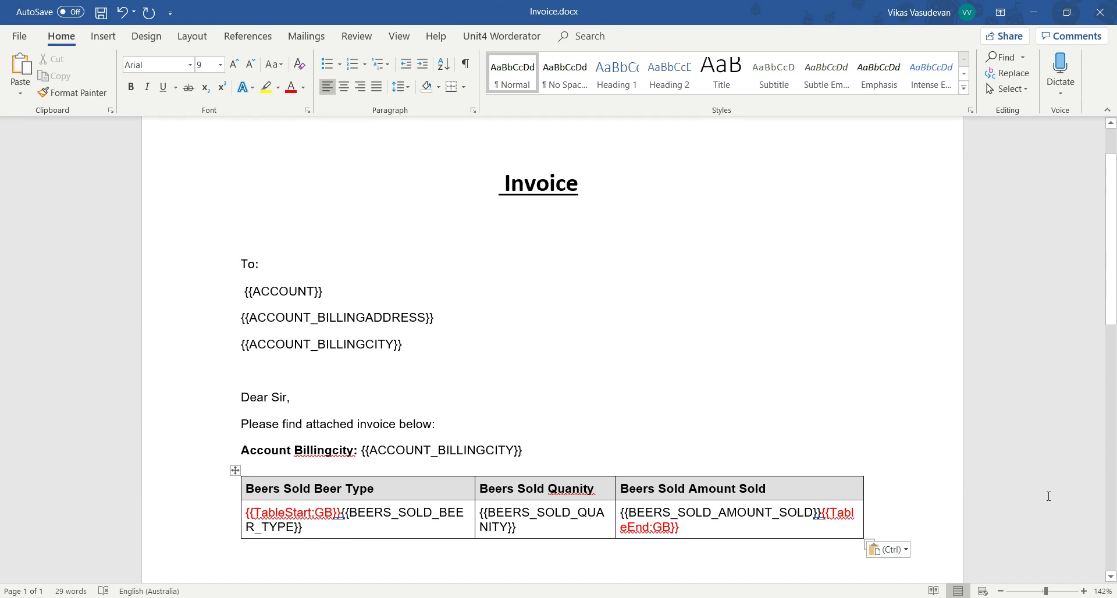
Step: Add a row at the end of the beer table and enter "Total=" in its first cell
{"action": "left_click", "coordinate": [881, 528]}
{"action": "key", "text": "Return"}
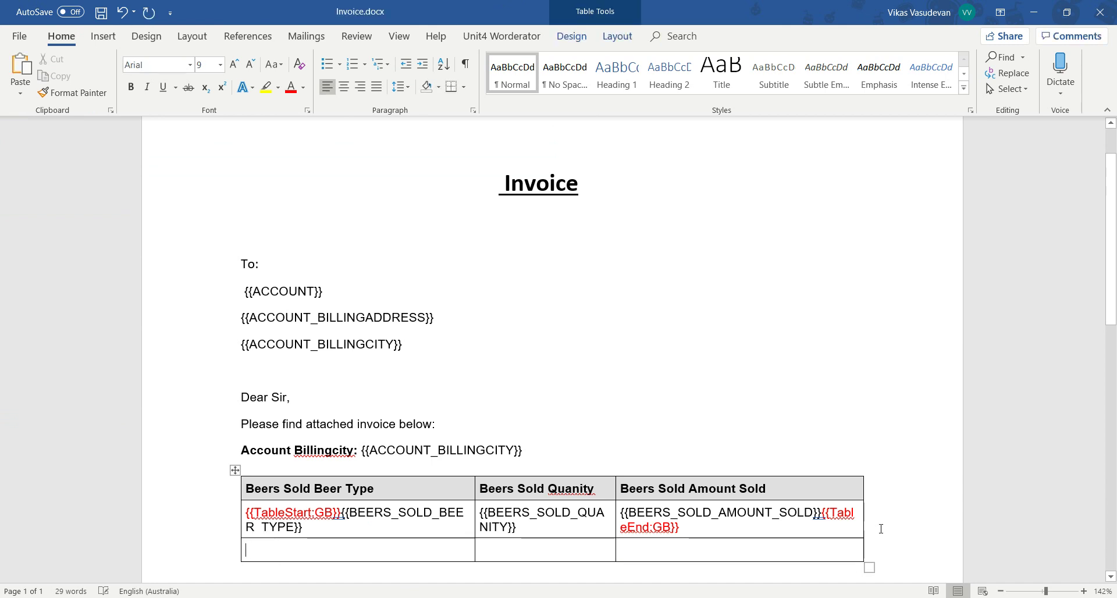
{"action": "type", "text": "Total="}
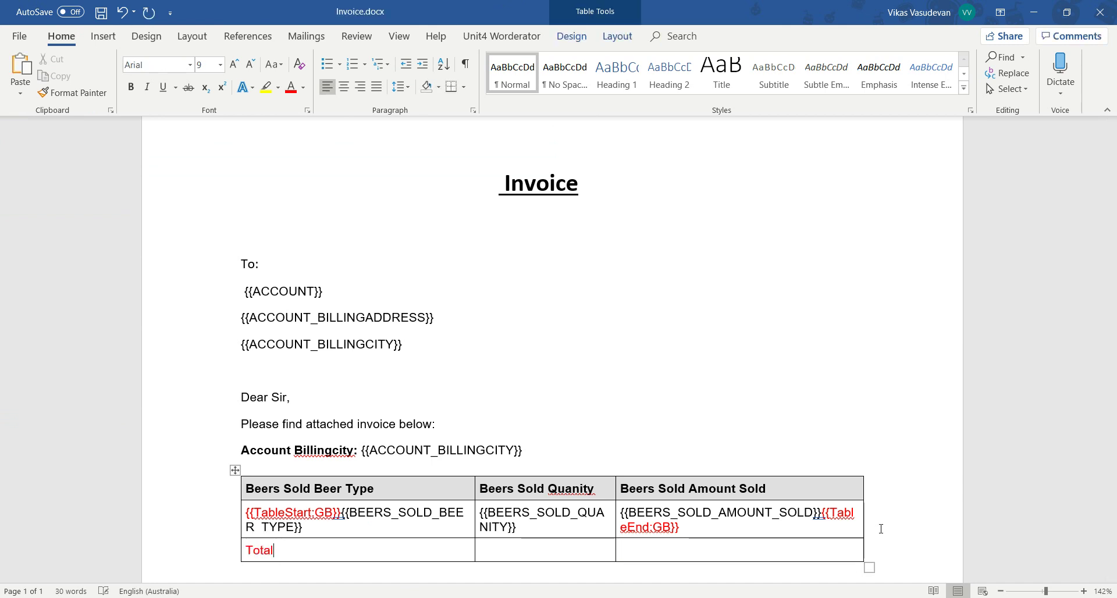
Step: Enter the formula {{=SUM(ABOVE)}} in the total row's quantity cell
{"action": "left_click", "coordinate": [547, 548]}
{"action": "type", "text": "{}"}
{"action": "type", "text": "{}"}
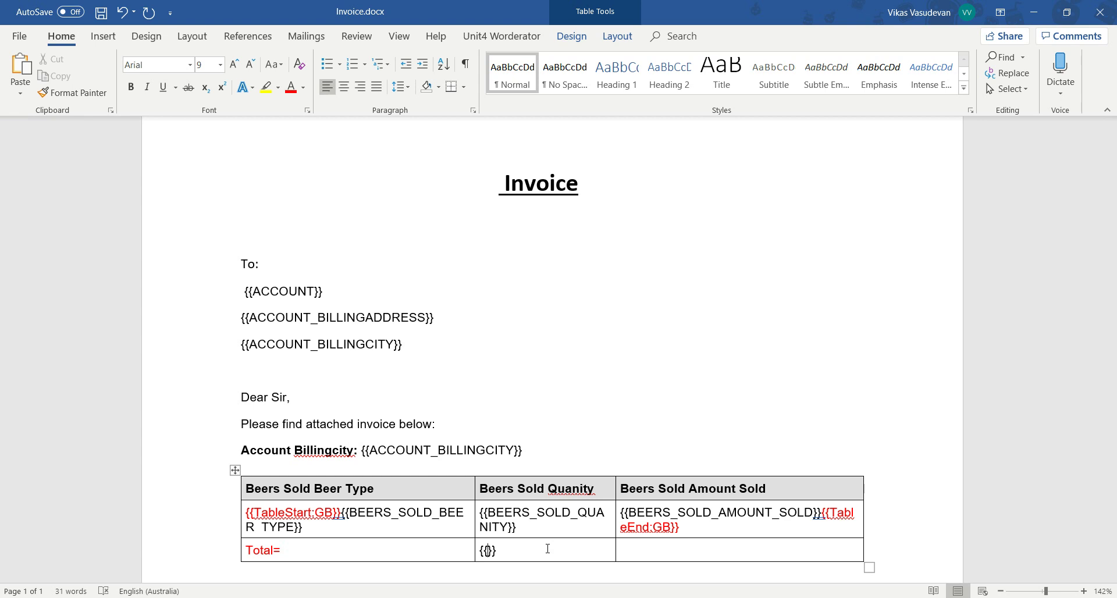
{"action": "type", "text": "=sum"}
{"action": "type", "text": "()"}
{"action": "type", "text": "ABOVE"}
{"action": "key", "text": "BackSpace"}
{"action": "key", "text": "BackSpace"}
{"action": "key", "text": "BackSpace"}
{"action": "type", "text": "sum"}
{"action": "key", "text": "BackSpace"}
{"action": "key", "text": "BackSpace"}
{"action": "key", "text": "BackSpace"}
{"action": "type", "text": "SUM"}
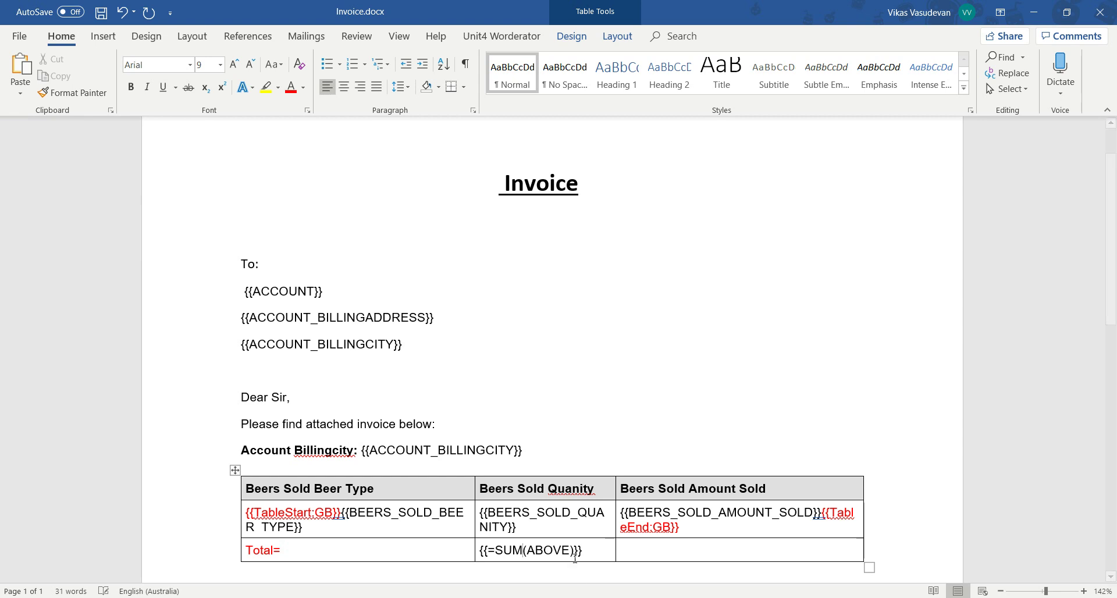
Step: Copy the {{=SUM(ABOVE)}} formula into the total row's amount sold cell
{"action": "left_click_drag", "start_coordinate": [600, 549], "coordinate": [486, 549]}
{"action": "key", "text": "ctrl+c"}
{"action": "left_click", "coordinate": [661, 550]}
{"action": "key", "text": "ctrl+v"}
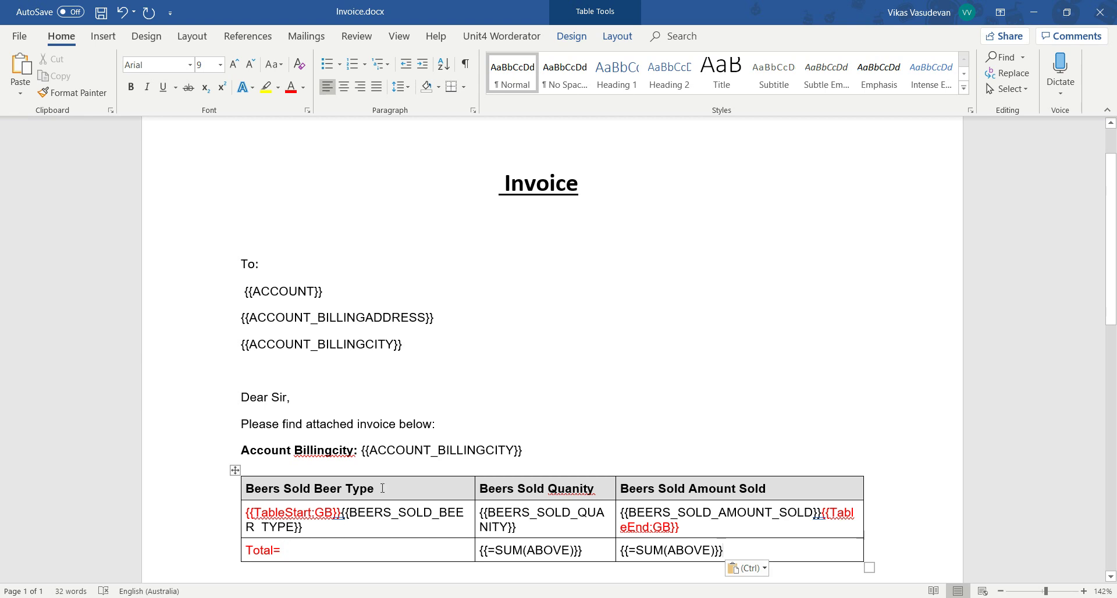
Step: Delete "Beers Sold" from the three table headings so they read Beer Type, Quanity and Amount Sold
{"action": "left_click", "coordinate": [314, 493]}
{"action": "key", "text": "BackSpace"}
{"action": "key", "text": "BackSpace"}
{"action": "key", "text": "BackSpace"}
{"action": "key", "text": "BackSpace"}
{"action": "key", "text": "BackSpace"}
{"action": "key", "text": "BackSpace"}
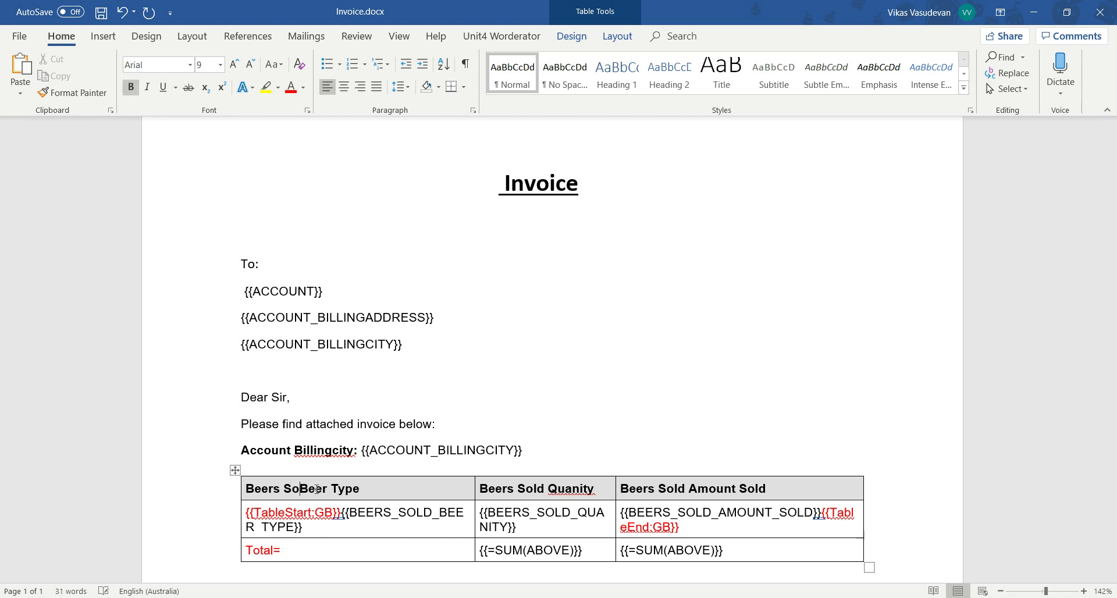
{"action": "key", "text": "BackSpace"}
{"action": "key", "text": "BackSpace"}
{"action": "key", "text": "BackSpace"}
{"action": "key", "text": "BackSpace"}
{"action": "key", "text": "BackSpace"}
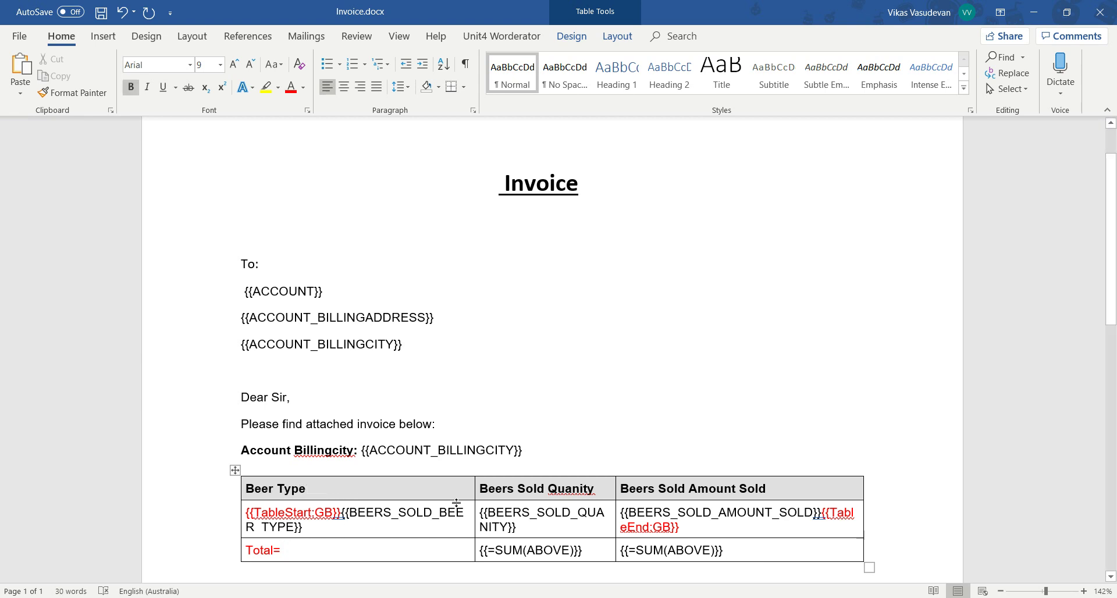
{"action": "left_click", "coordinate": [545, 488]}
{"action": "key", "text": "BackSpace"}
{"action": "key", "text": "BackSpace"}
{"action": "key", "text": "BackSpace"}
{"action": "key", "text": "BackSpace"}
{"action": "key", "text": "BackSpace"}
{"action": "key", "text": "BackSpace"}
{"action": "key", "text": "BackSpace"}
{"action": "key", "text": "BackSpace"}
{"action": "key", "text": "BackSpace"}
{"action": "key", "text": "BackSpace"}
{"action": "left_click", "coordinate": [686, 489]}
{"action": "key", "text": "BackSpace"}
{"action": "key", "text": "BackSpace"}
{"action": "key", "text": "BackSpace"}
{"action": "key", "text": "BackSpace"}
{"action": "key", "text": "BackSpace"}
{"action": "key", "text": "BackSpace"}
{"action": "key", "text": "BackSpace"}
{"action": "key", "text": "BackSpace"}
{"action": "key", "text": "BackSpace"}
{"action": "key", "text": "BackSpace"}
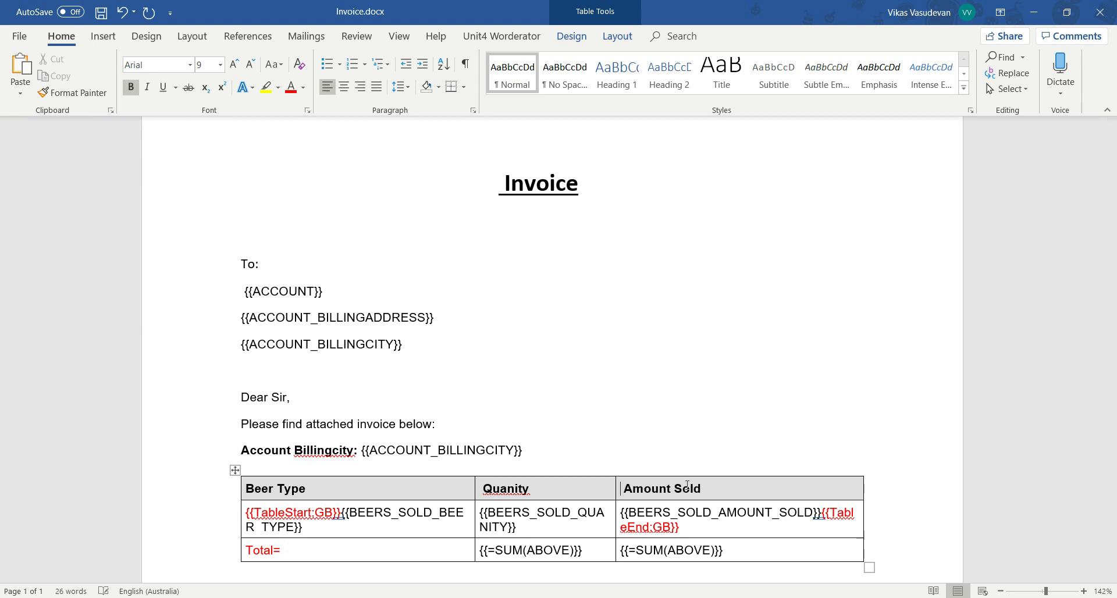
Step: Centre the text of the table's header row and of the merge field row
{"action": "left_click_drag", "start_coordinate": [695, 488], "coordinate": [304, 492]}
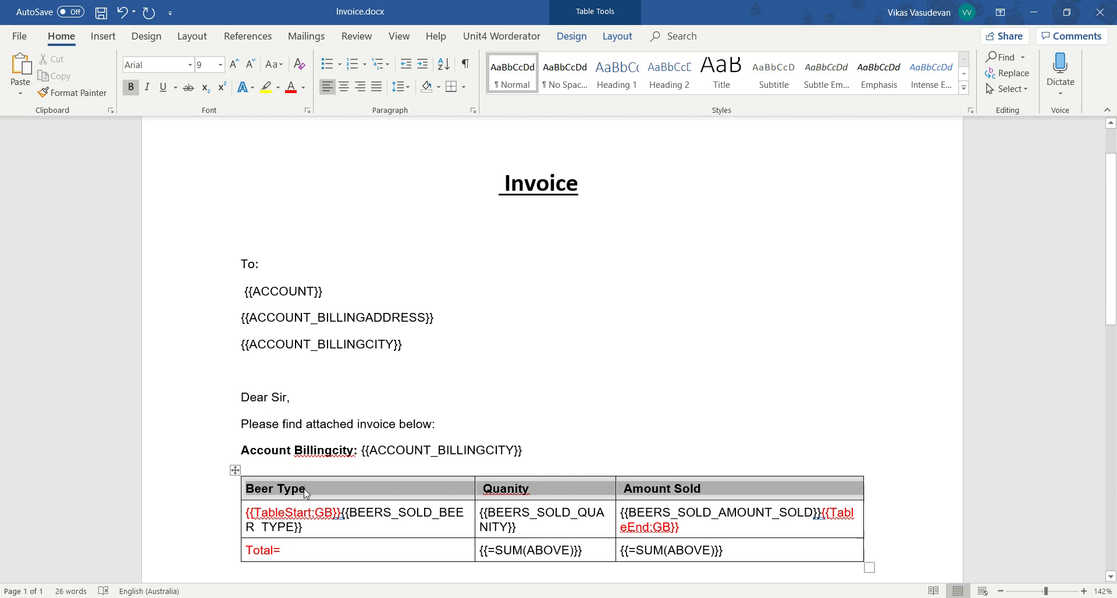
{"action": "left_click", "coordinate": [344, 86]}
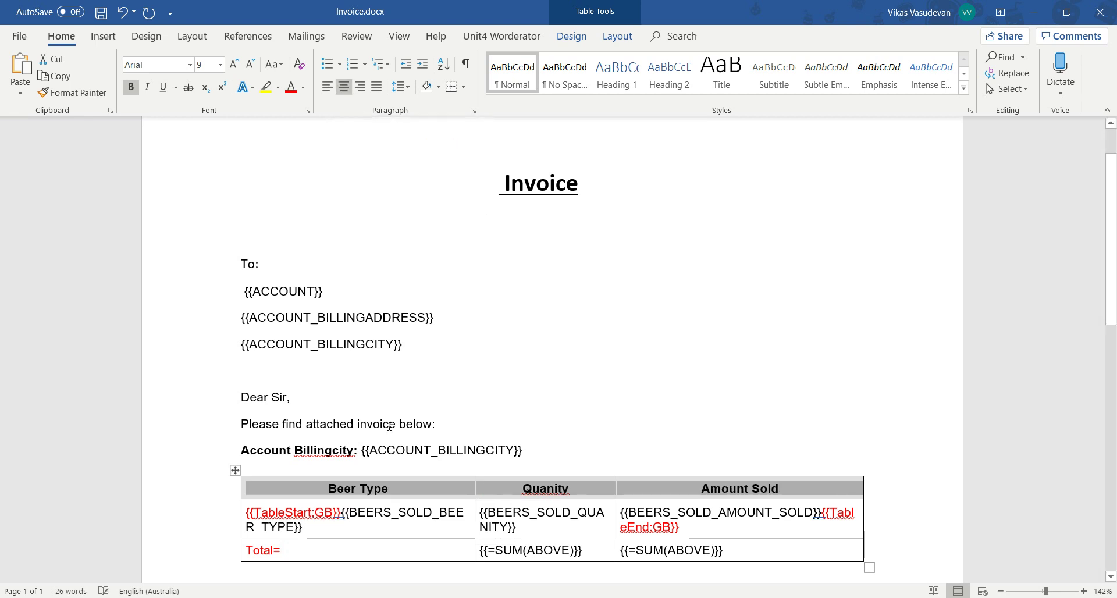
{"action": "left_click", "coordinate": [311, 527]}
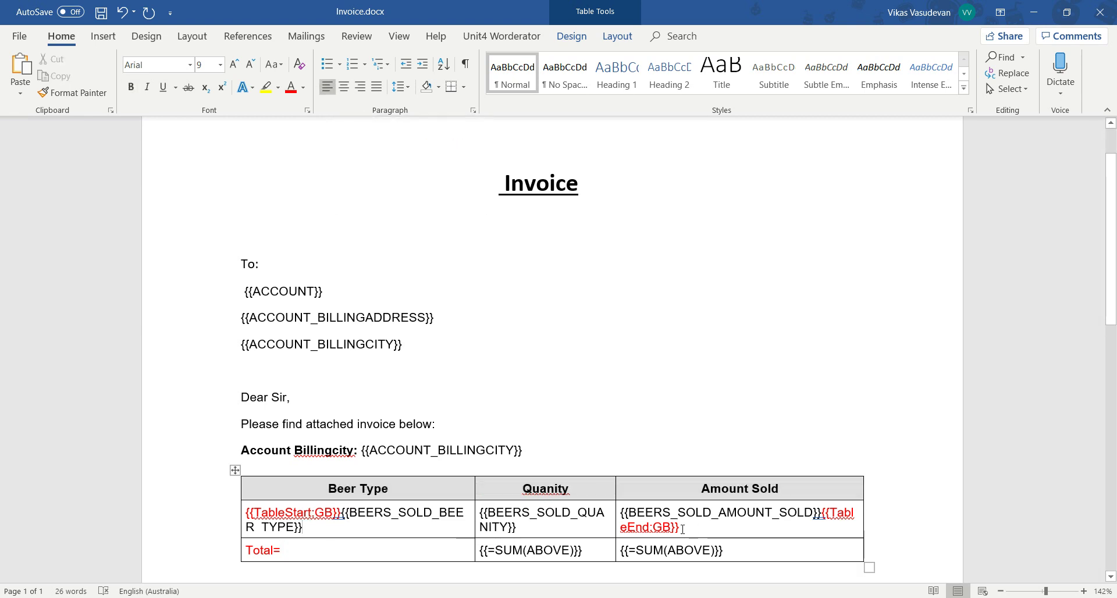
{"action": "left_click_drag", "start_coordinate": [695, 529], "coordinate": [293, 505]}
{"action": "key", "text": "ctrl+e"}
Step: Right-align "Total=" and centre both {{=SUM(ABOVE)}} formulas in the total row
{"action": "left_click_drag", "start_coordinate": [314, 551], "coordinate": [244, 550]}
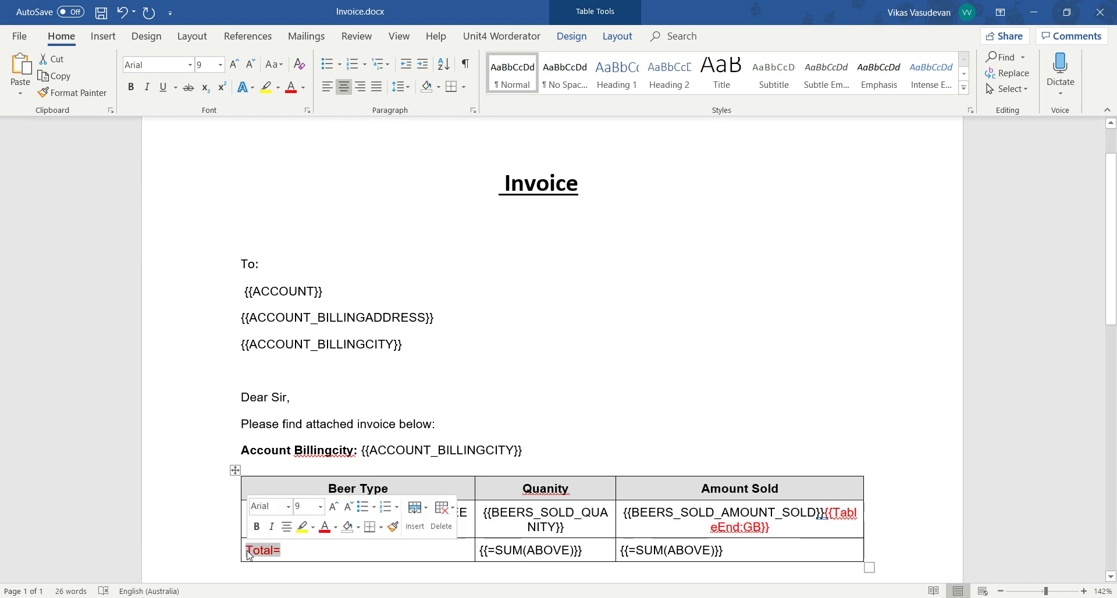
{"action": "left_click", "coordinate": [360, 87]}
{"action": "left_click_drag", "start_coordinate": [585, 551], "coordinate": [478, 551]}
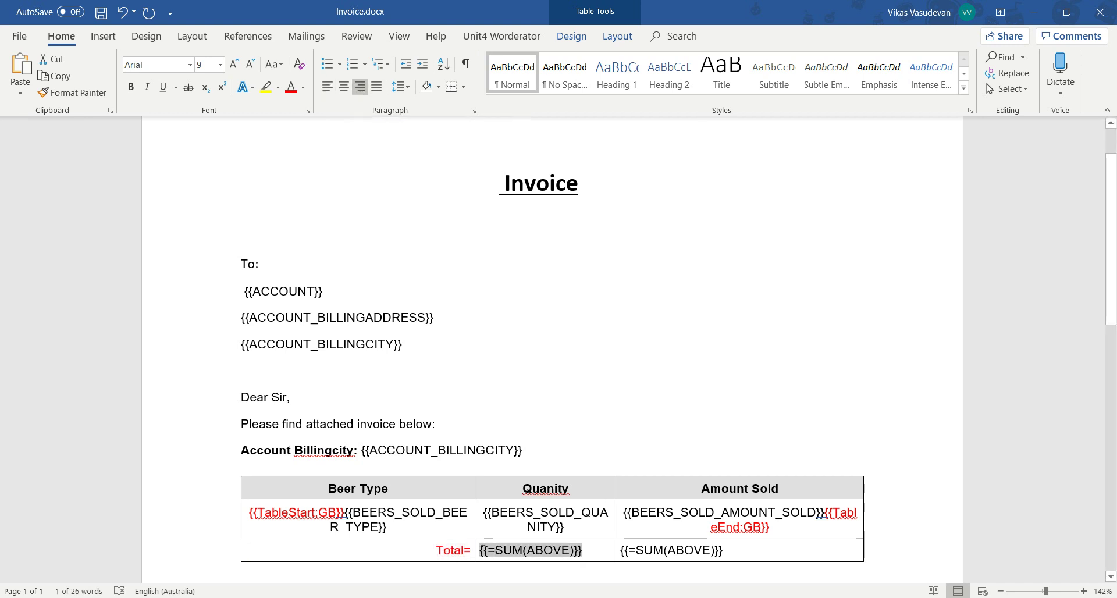
{"action": "left_click", "coordinate": [344, 87]}
{"action": "left_click_drag", "start_coordinate": [731, 551], "coordinate": [619, 551]}
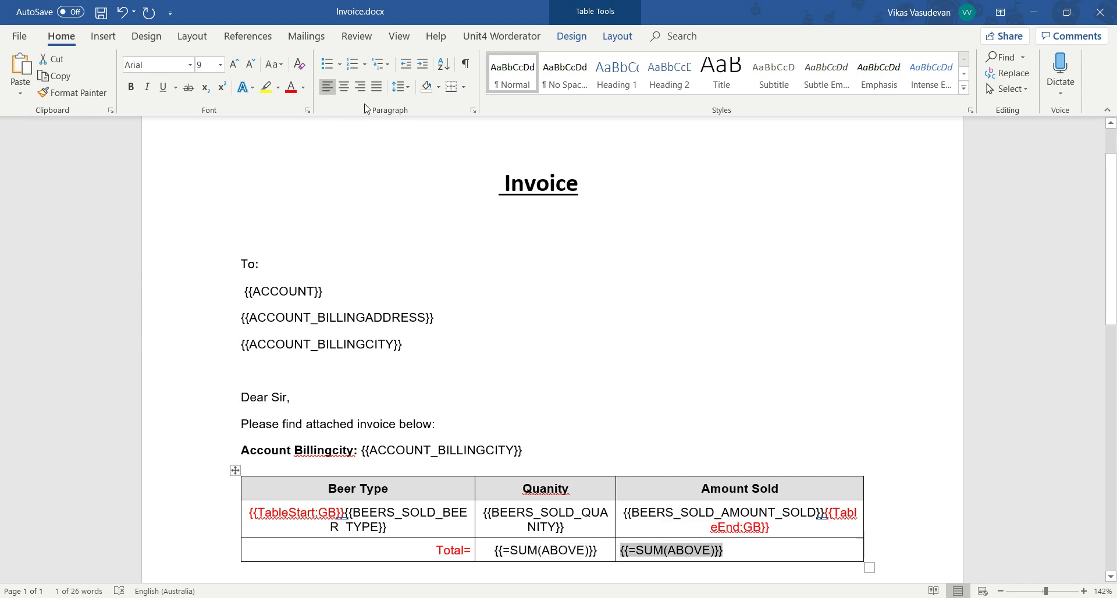
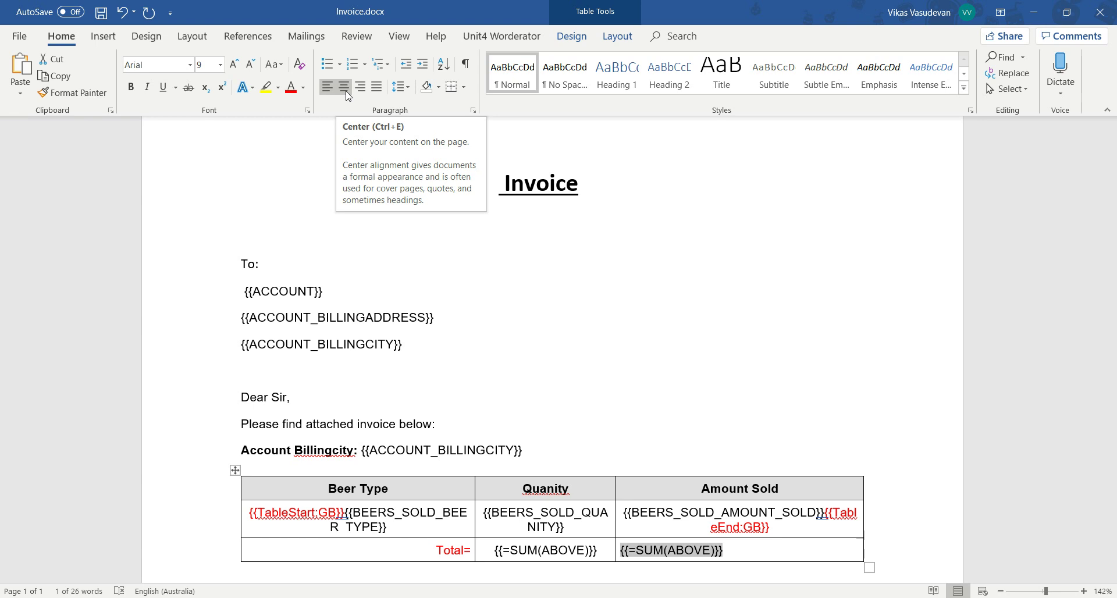
{"action": "left_click", "coordinate": [345, 87]}
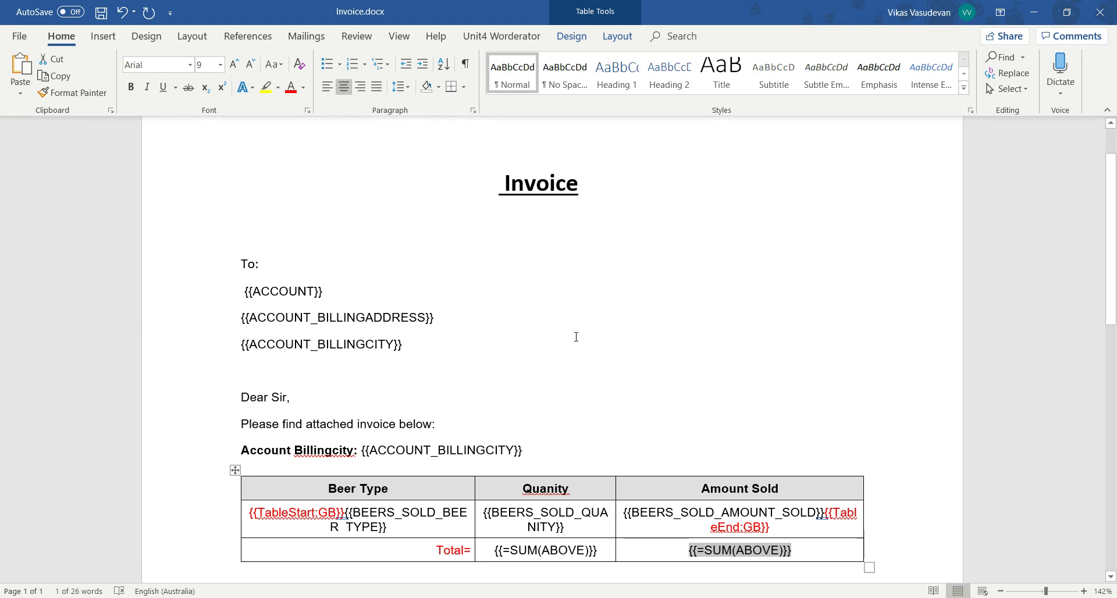
Step: Remove all borders from the entire beer table
{"action": "scroll", "coordinate": [1086, 341], "scroll_direction": "down", "scroll_amount": 3}
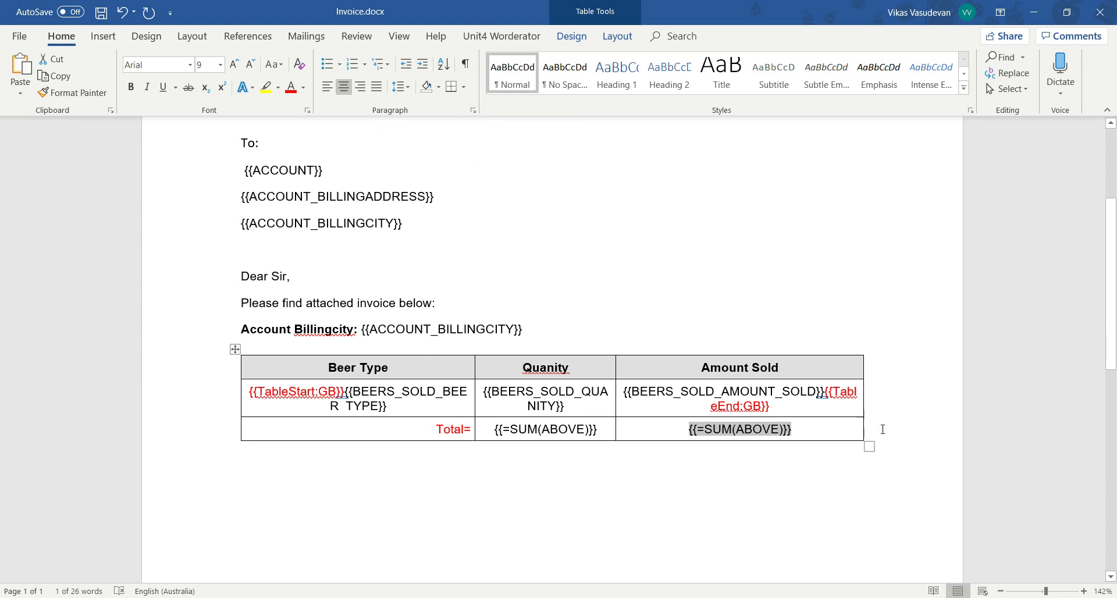
{"action": "left_click_drag", "start_coordinate": [875, 434], "coordinate": [253, 351]}
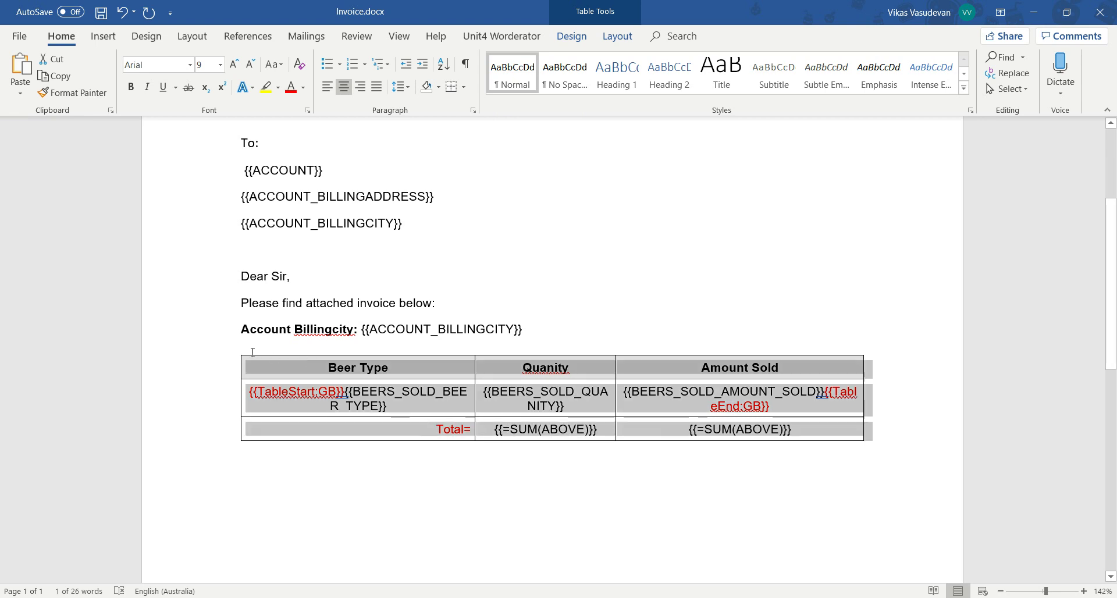
{"action": "left_click", "coordinate": [571, 37]}
{"action": "left_click", "coordinate": [718, 90]}
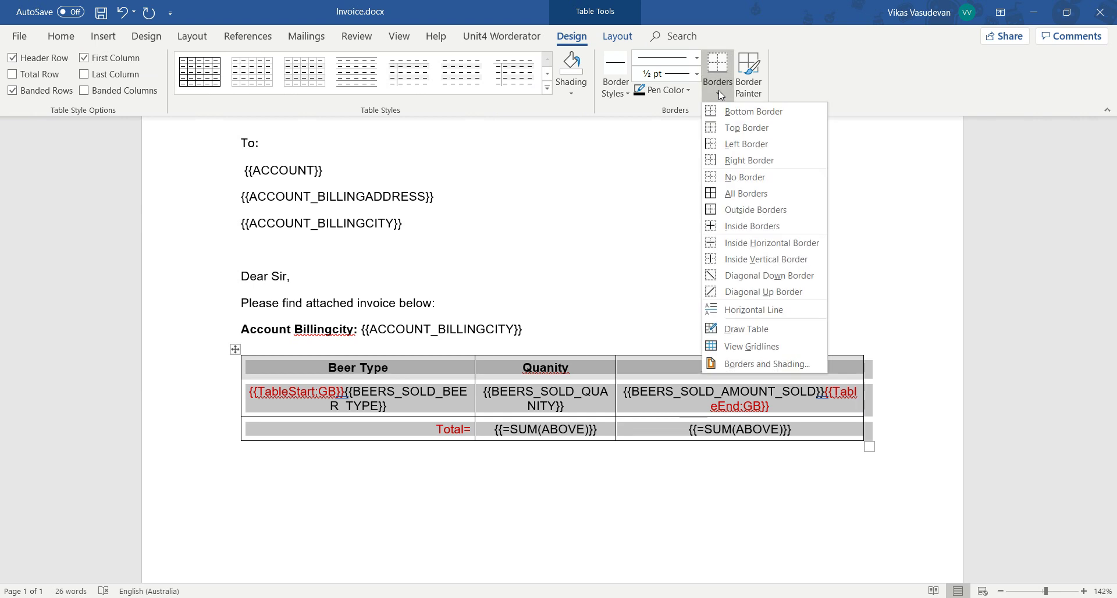
{"action": "left_click", "coordinate": [738, 177]}
{"action": "left_click", "coordinate": [890, 228]}
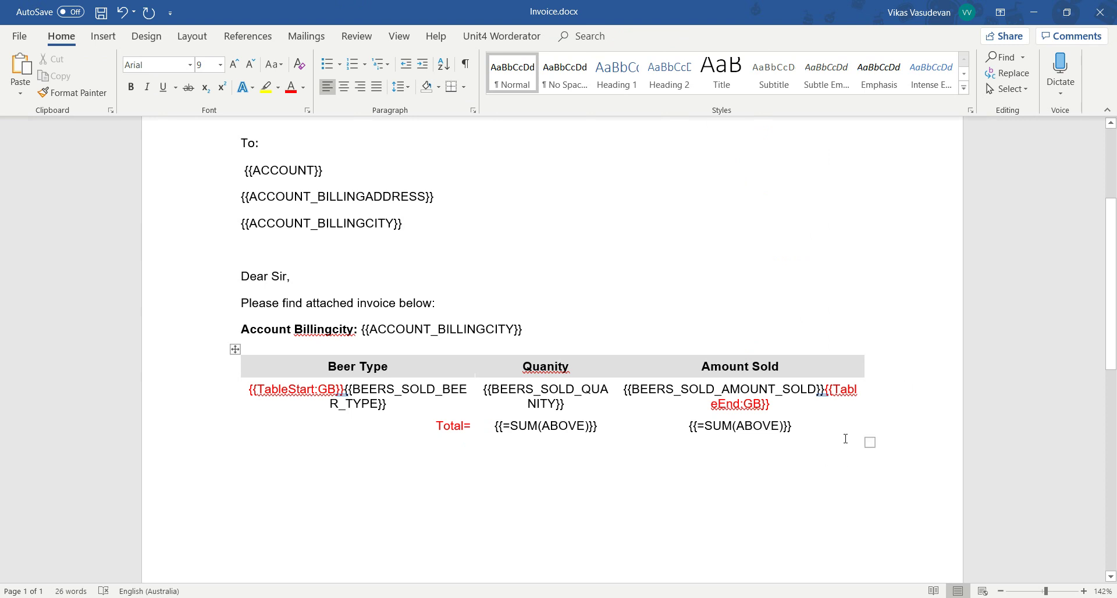
Step: Add blank rows after the total row and enter "Thanks" in the last one's first cell
{"action": "left_click", "coordinate": [936, 434]}
{"action": "key", "text": "Return"}
{"action": "key", "text": "Return"}
{"action": "key", "text": "BackSpace"}
{"action": "key", "text": "BackSpace"}
{"action": "type", "text": "tha"}
{"action": "key", "text": "BackSpace"}
{"action": "key", "text": "BackSpace"}
{"action": "key", "text": "BackSpace"}
{"action": "type", "text": "Th"}
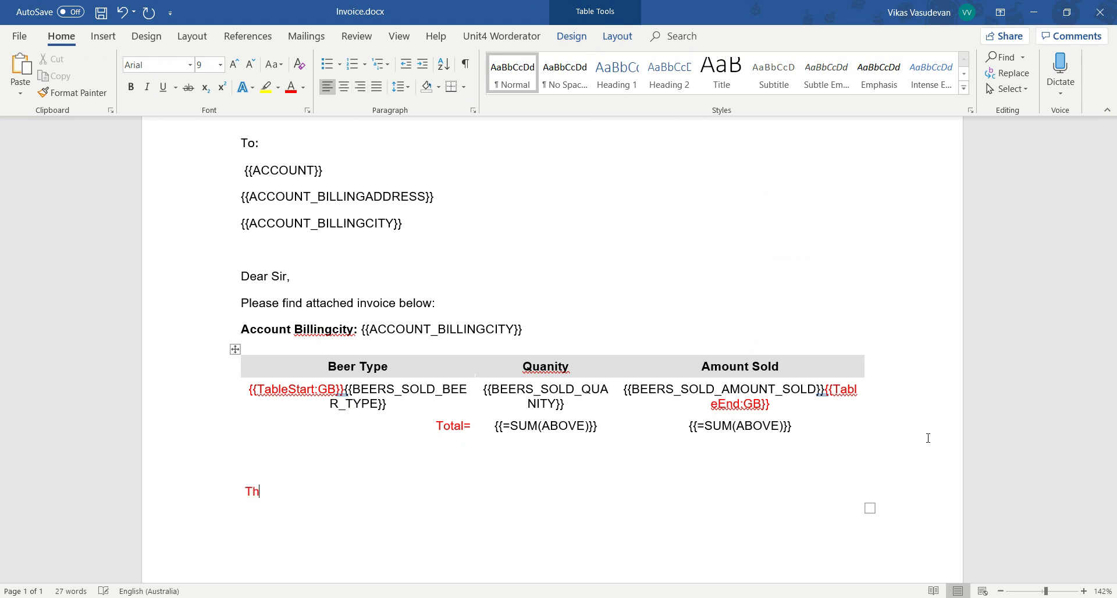
{"action": "type", "text": "anks"}
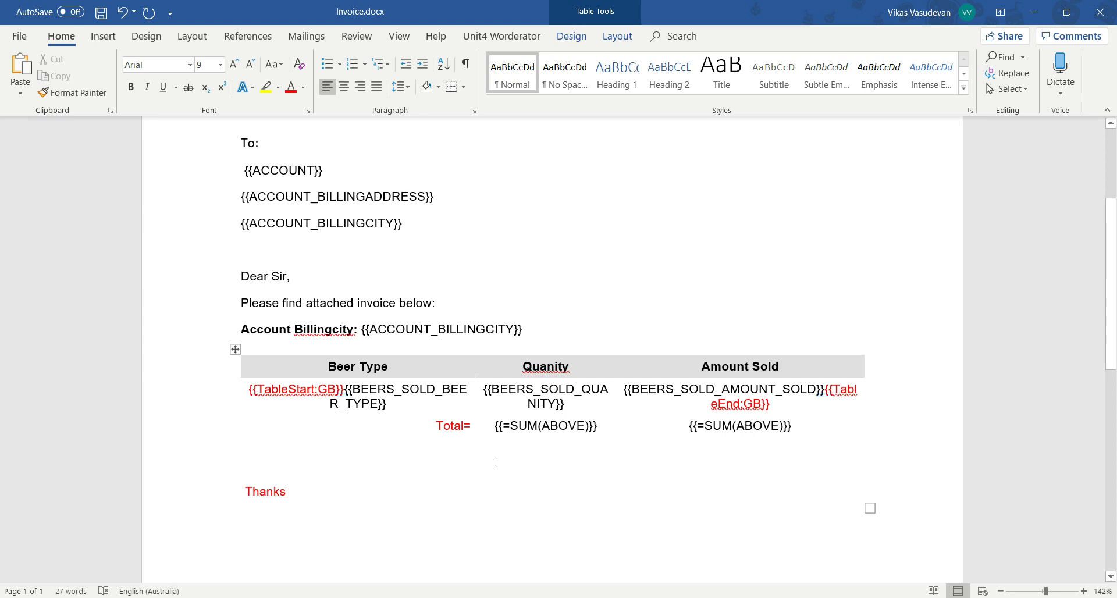
Step: Change the font colour of "Thanks" to black
{"action": "left_click_drag", "start_coordinate": [297, 491], "coordinate": [232, 494]}
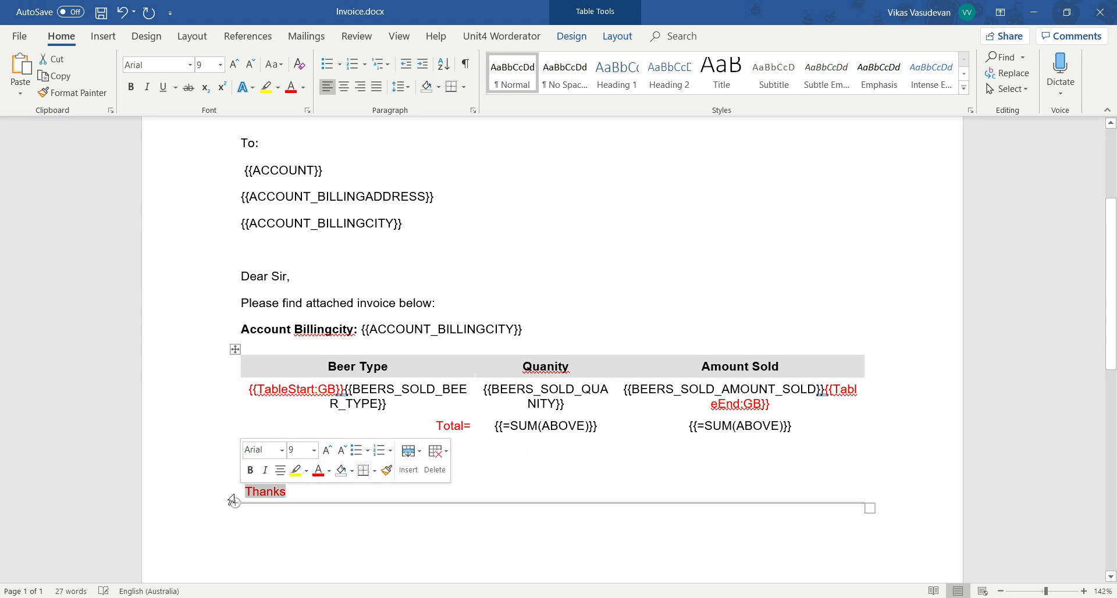
{"action": "left_click", "coordinate": [329, 470]}
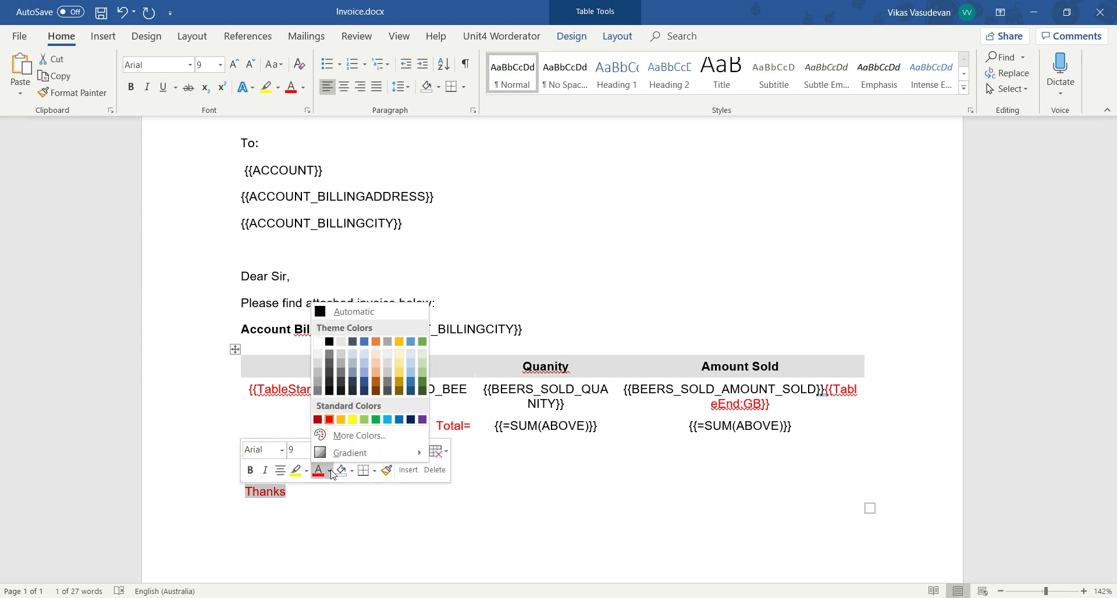
{"action": "left_click", "coordinate": [333, 347]}
{"action": "left_click", "coordinate": [666, 548]}
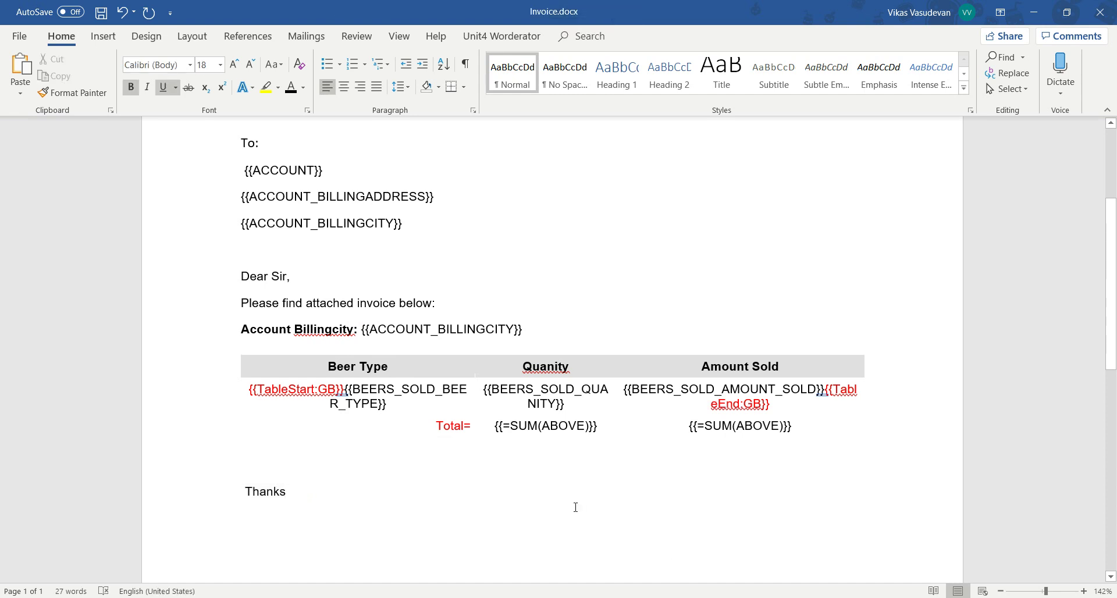
Step: Save the invoice document and close the Template Builder browser window
{"action": "key", "text": "ctrl+s"}
{"action": "mouse_move", "coordinate": [413, 597]}
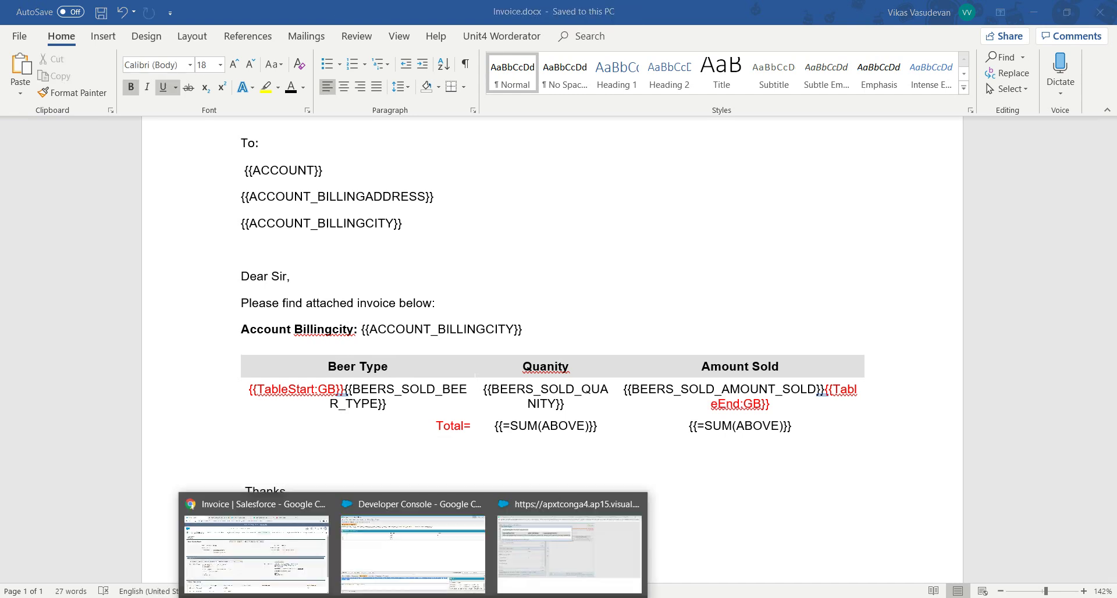
{"action": "left_click", "coordinate": [568, 546]}
{"action": "left_click", "coordinate": [567, 83]}
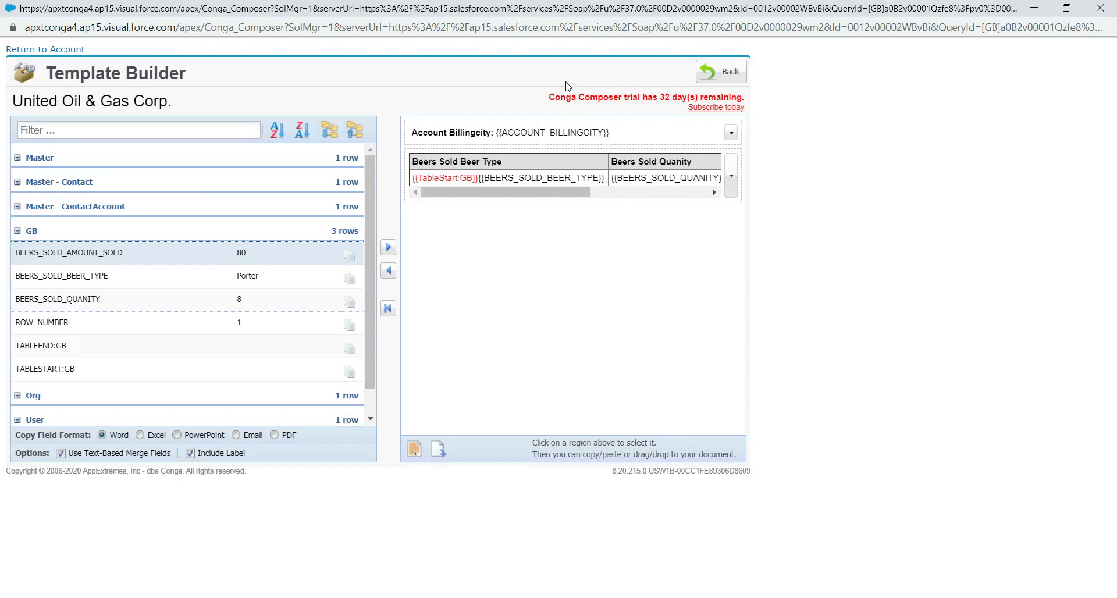
{"action": "left_click", "coordinate": [1098, 9]}
Step: Show the Conga Templates list in the Salesforce browser window and close Invoice.docx together with Word
{"action": "mouse_move", "coordinate": [413, 597]}
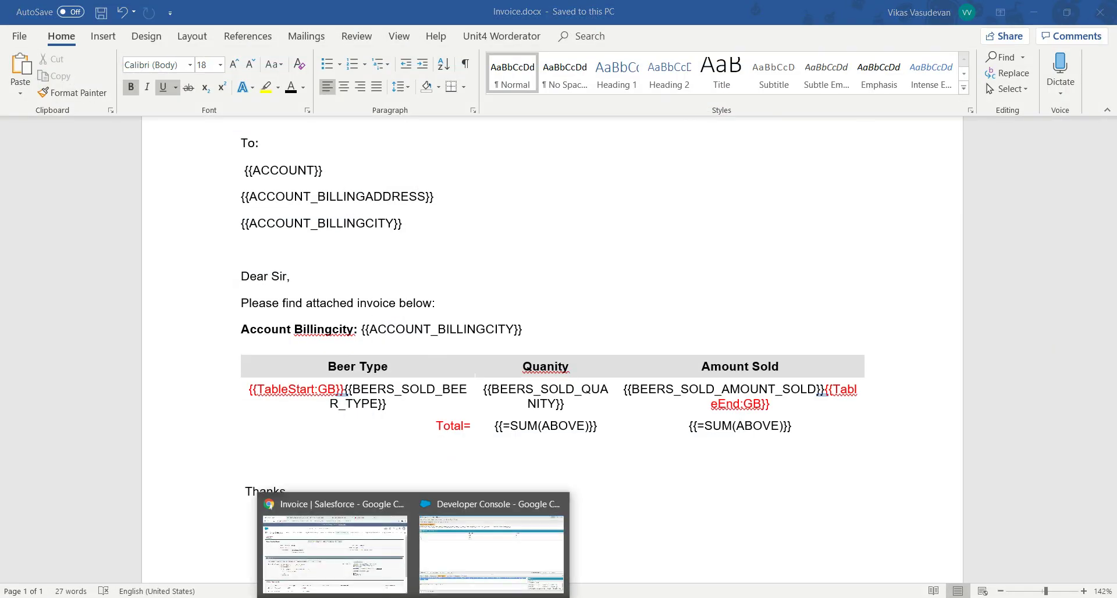
{"action": "left_click", "coordinate": [343, 572]}
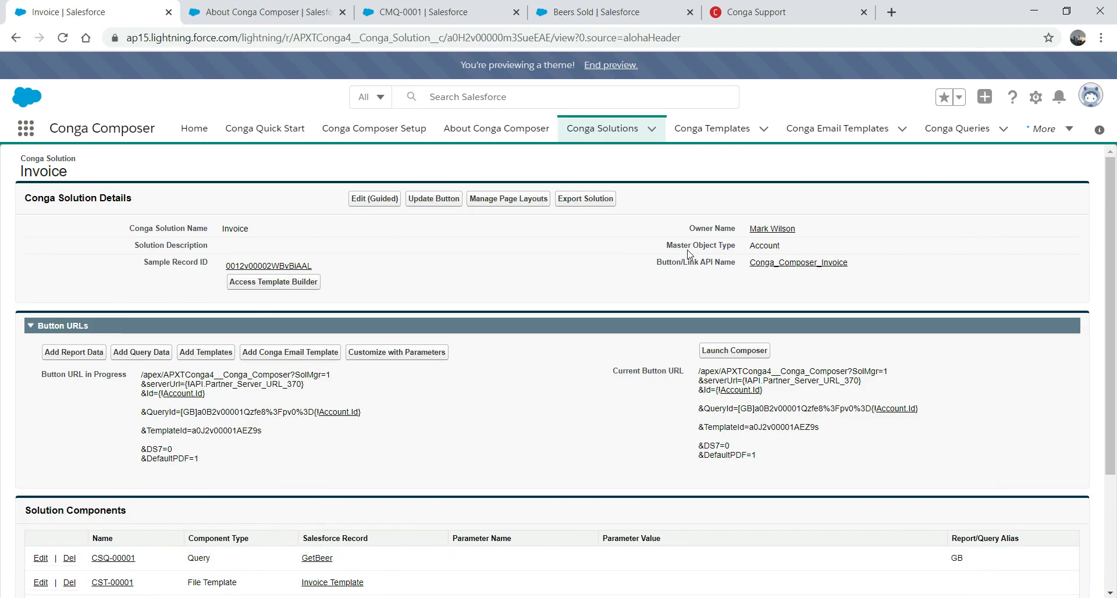
{"action": "left_click", "coordinate": [723, 130]}
{"action": "left_click", "coordinate": [482, 597]}
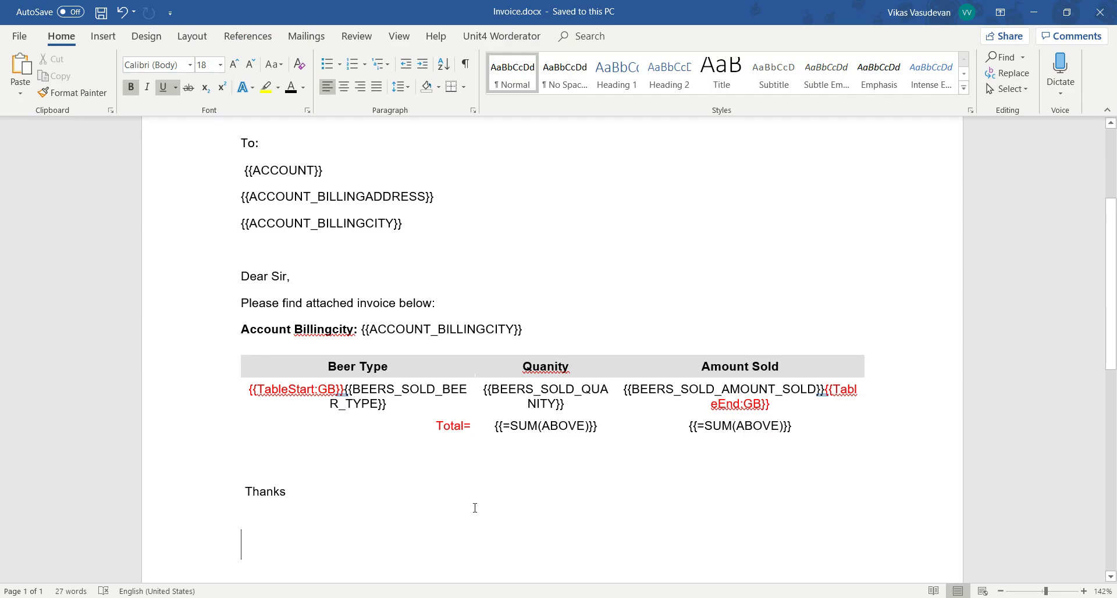
{"action": "left_click", "coordinate": [1106, 14]}
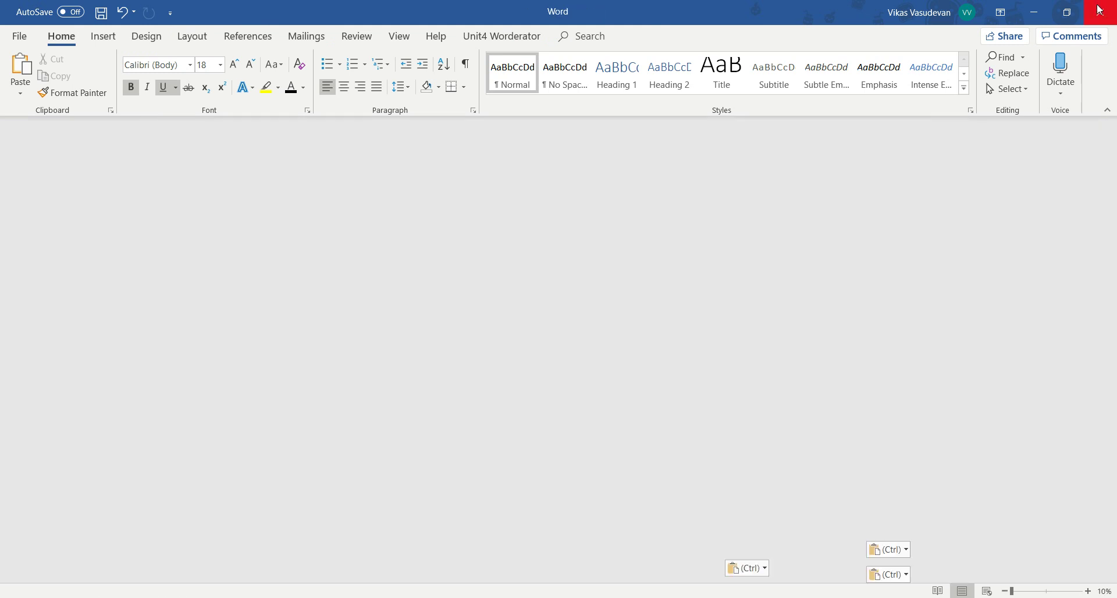
{"action": "left_click", "coordinate": [1106, 14]}
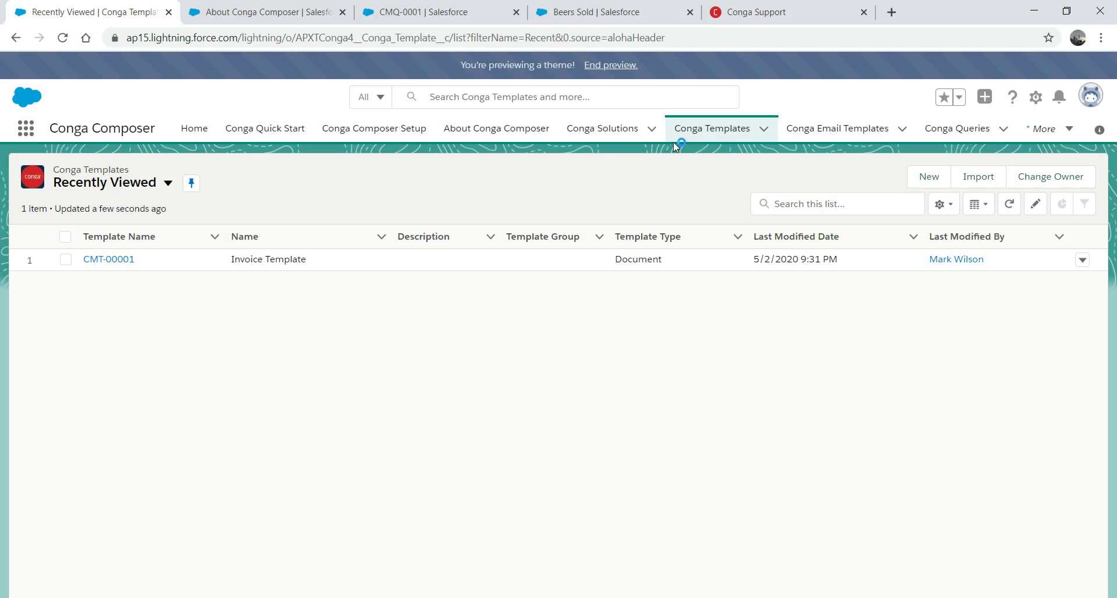
Step: Rename the Invoice.docx file on the desktop as InvoiceV1.docx
{"action": "left_click", "coordinate": [1031, 12]}
{"action": "left_click", "coordinate": [33, 253]}
{"action": "left_click", "coordinate": [33, 258]}
{"action": "left_click", "coordinate": [35, 262]}
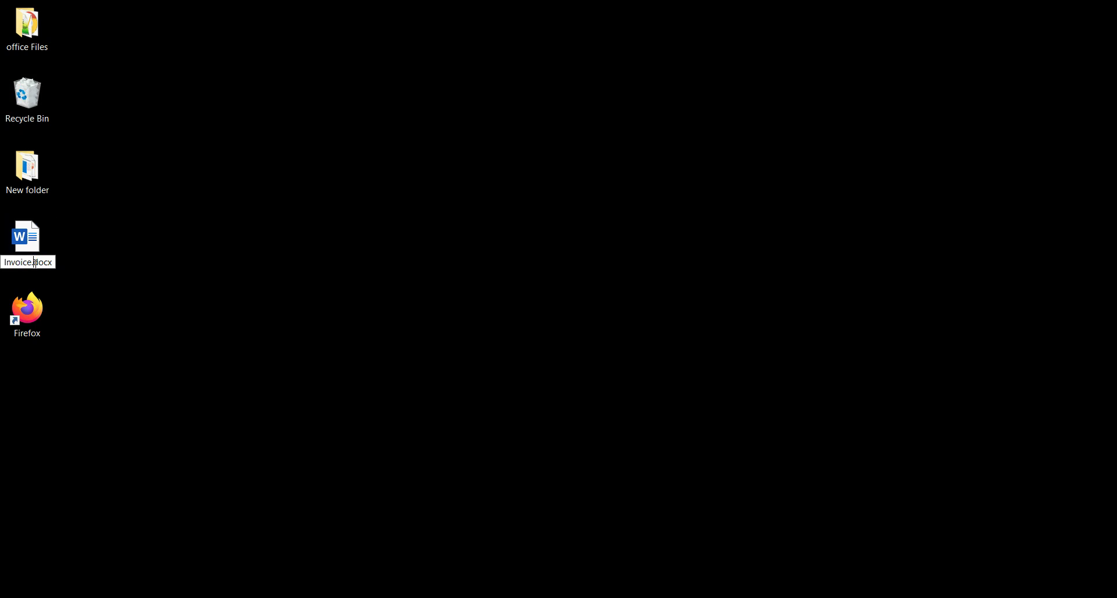
{"action": "type", "text": "1"}
{"action": "key", "text": "BackSpace"}
{"action": "type", "text": "V1"}
{"action": "key", "text": "Return"}
Step: In Salesforce, upload InvoiceV1.docx to the attachments of Conga template CMT-00001 and show all its attachments
{"action": "mouse_move", "coordinate": [407, 588]}
{"action": "left_click", "coordinate": [362, 547]}
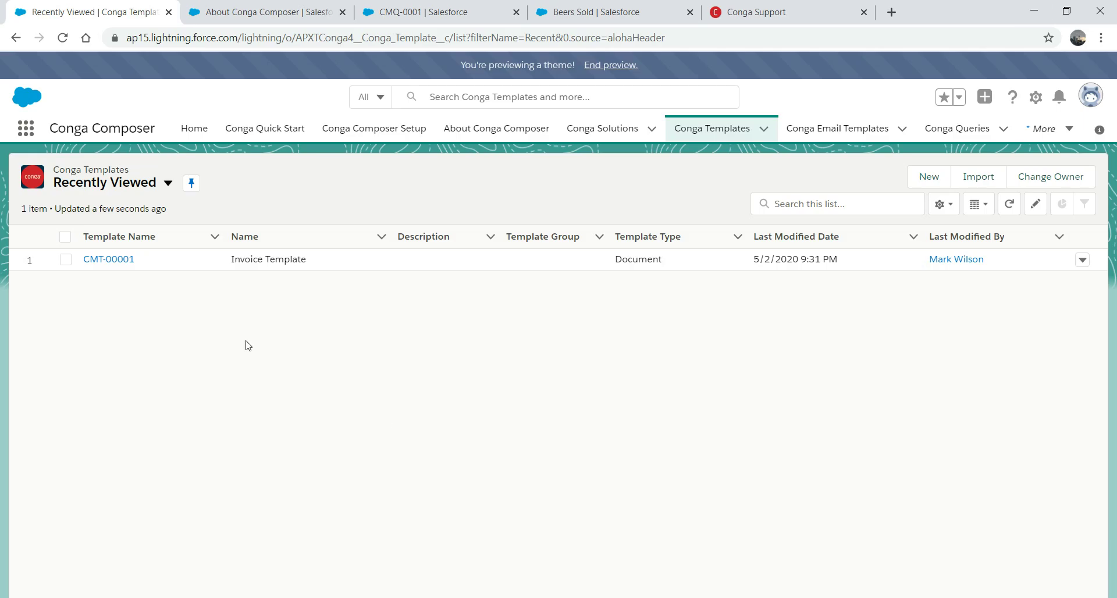
{"action": "left_click", "coordinate": [120, 261]}
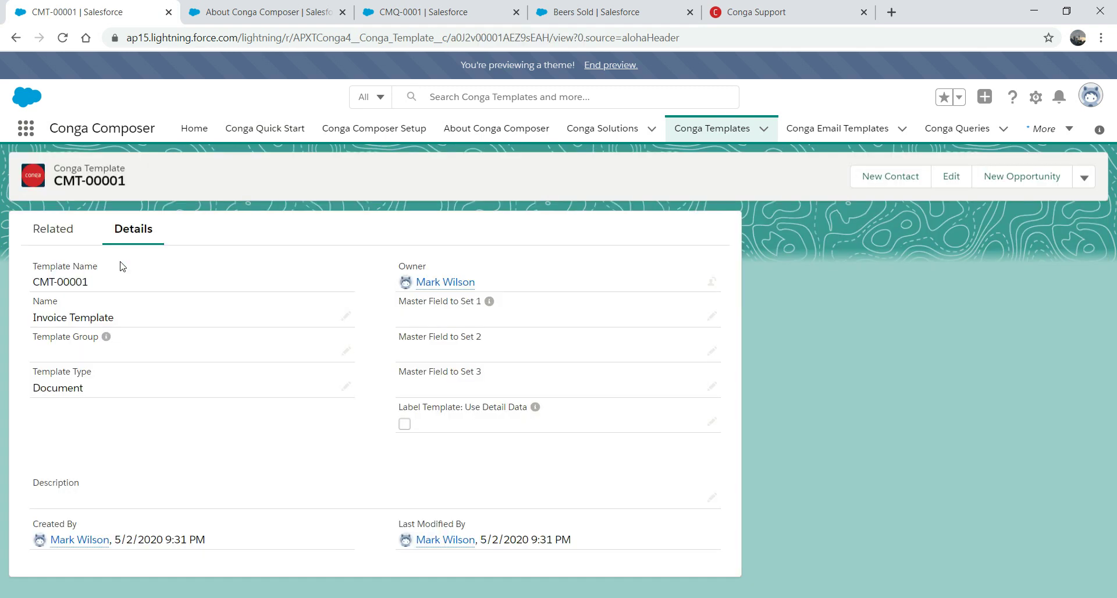
{"action": "left_click", "coordinate": [60, 234]}
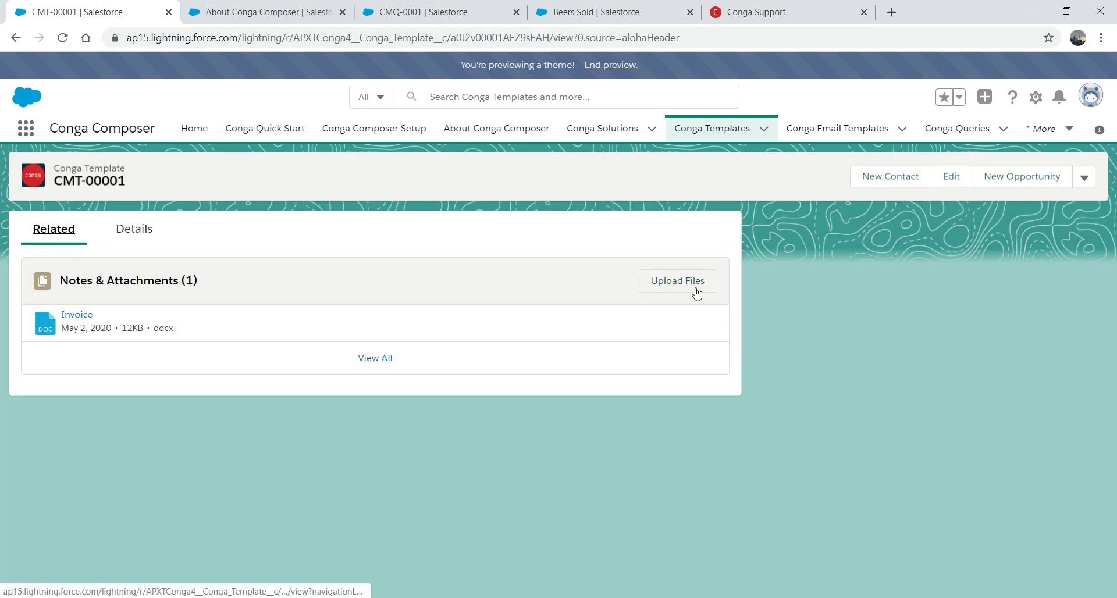
{"action": "left_click", "coordinate": [699, 287]}
{"action": "double_click", "coordinate": [189, 134]}
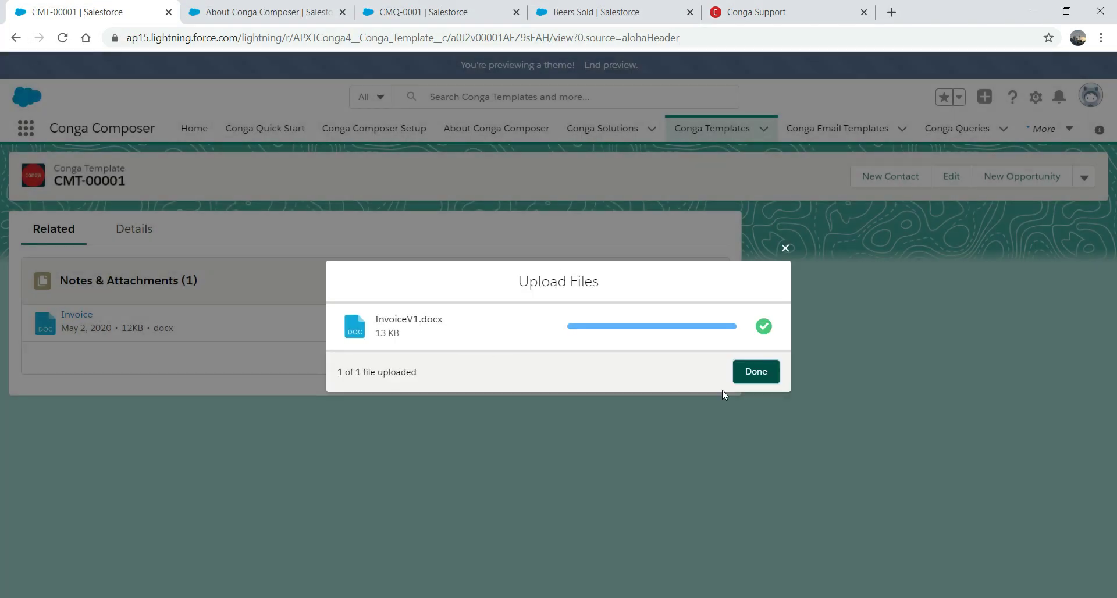
{"action": "left_click", "coordinate": [760, 377]}
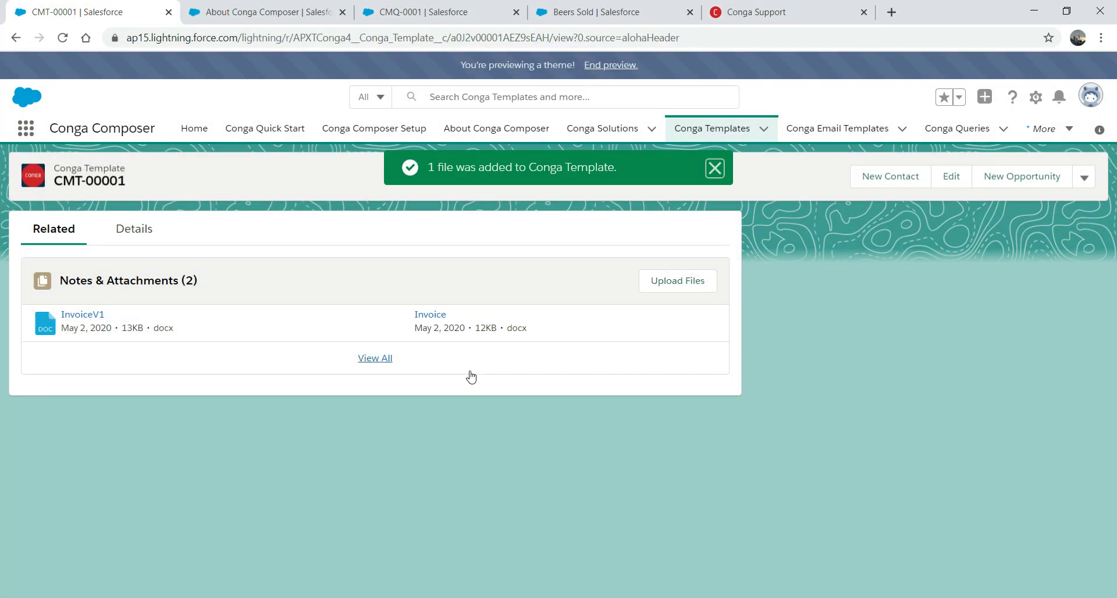
{"action": "left_click", "coordinate": [383, 359]}
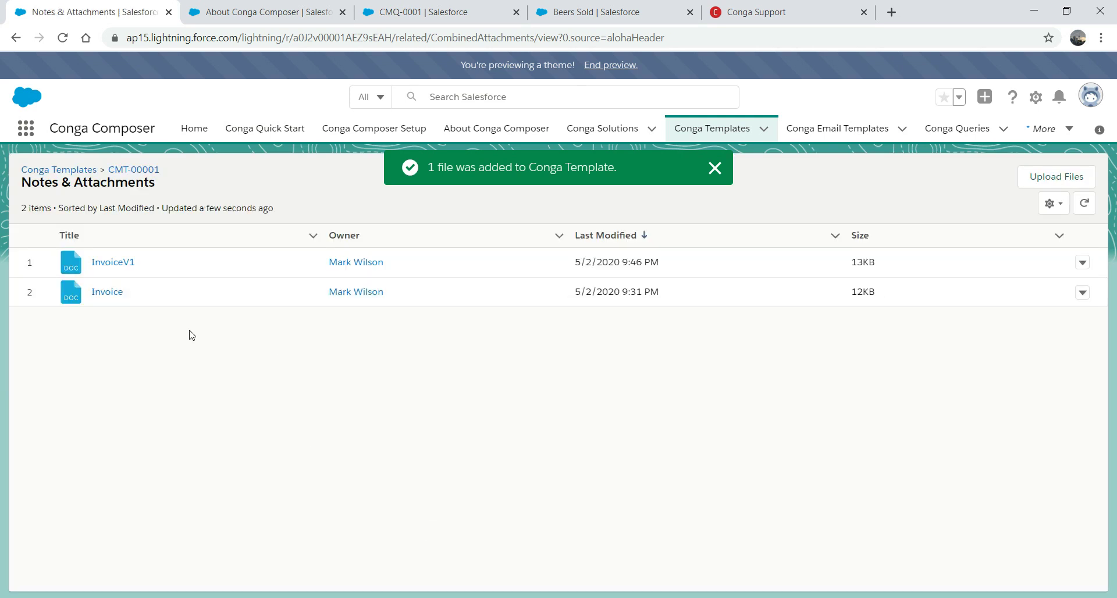
Step: Launch Composer from the Invoice Conga solution and arrange its window over the solution page
{"action": "left_click", "coordinate": [599, 135]}
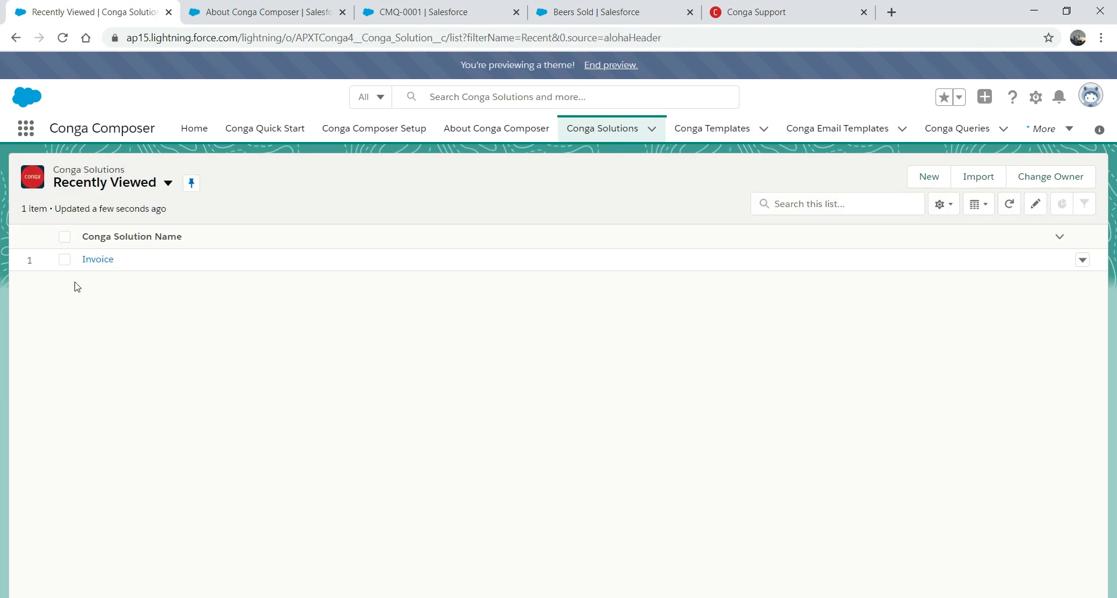
{"action": "left_click", "coordinate": [91, 259]}
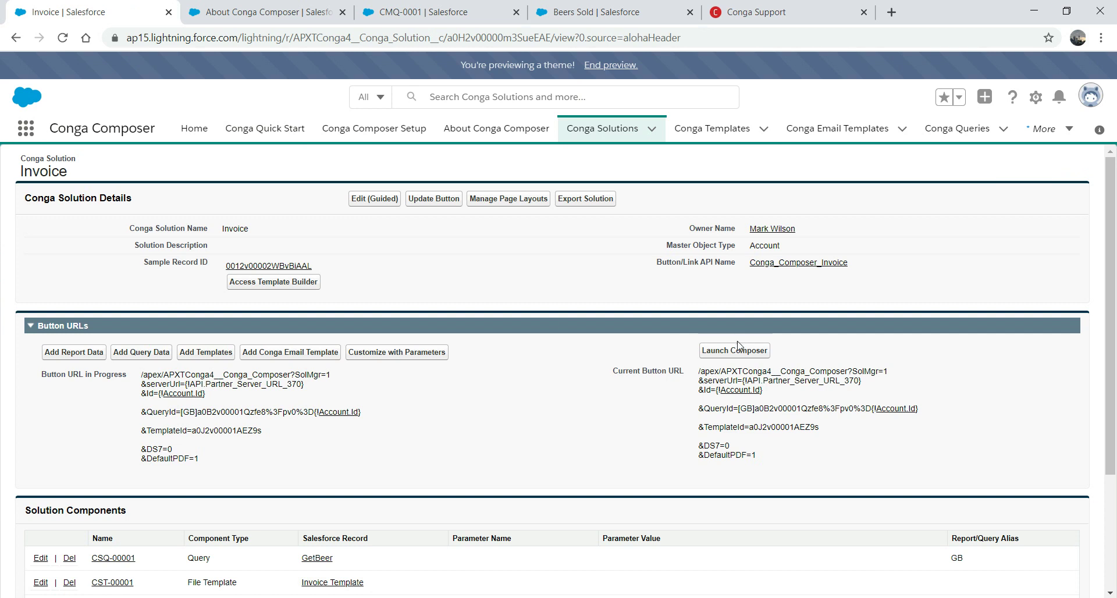
{"action": "left_click", "coordinate": [735, 350]}
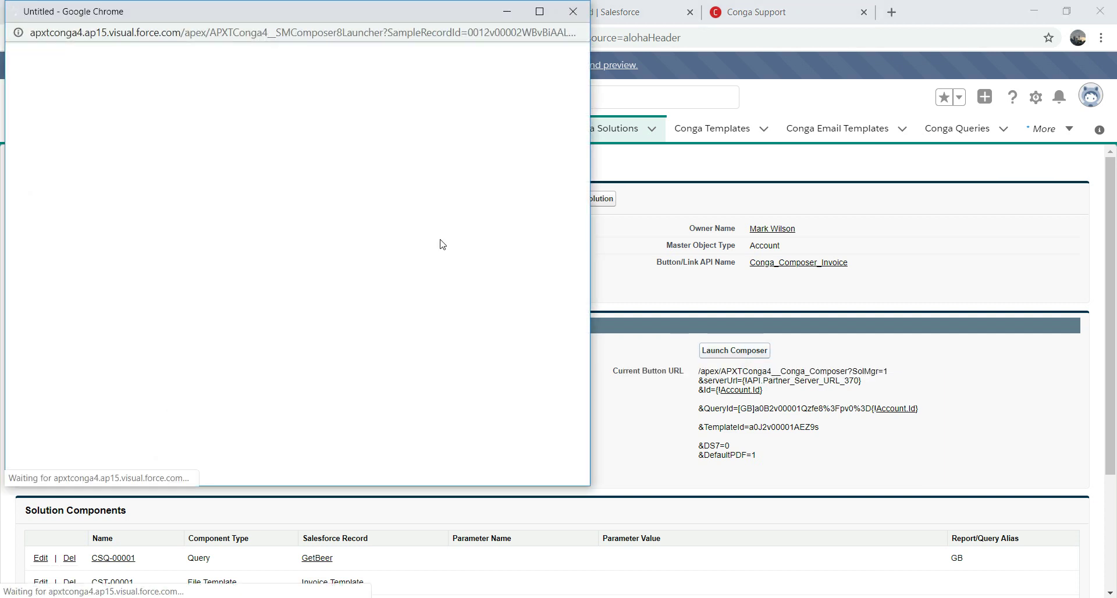
{"action": "left_click", "coordinate": [539, 11]}
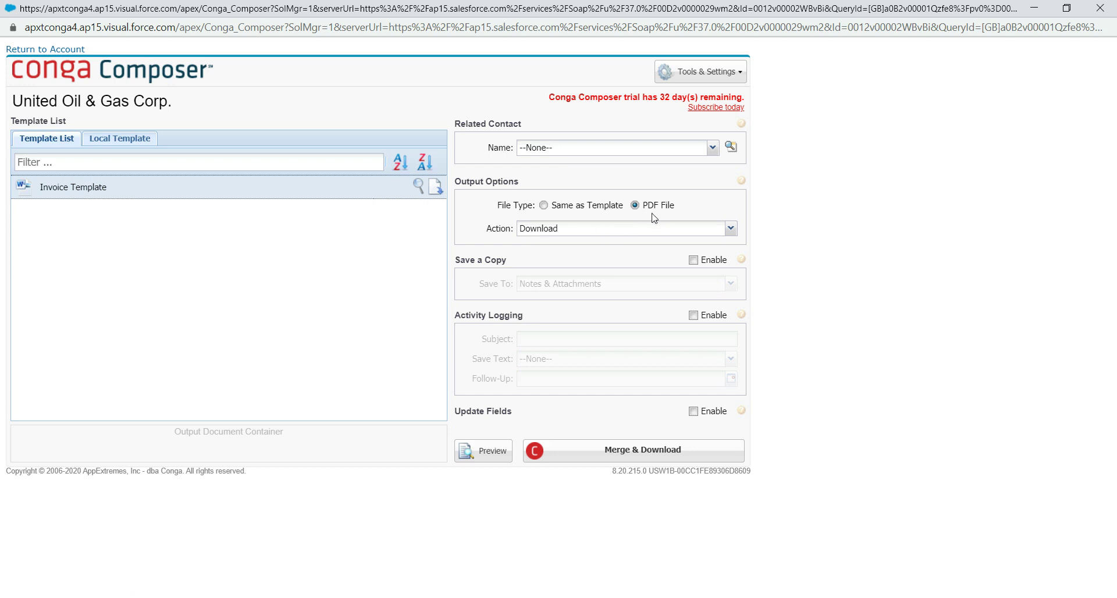
{"action": "left_click_drag", "start_coordinate": [674, 8], "coordinate": [853, 38]}
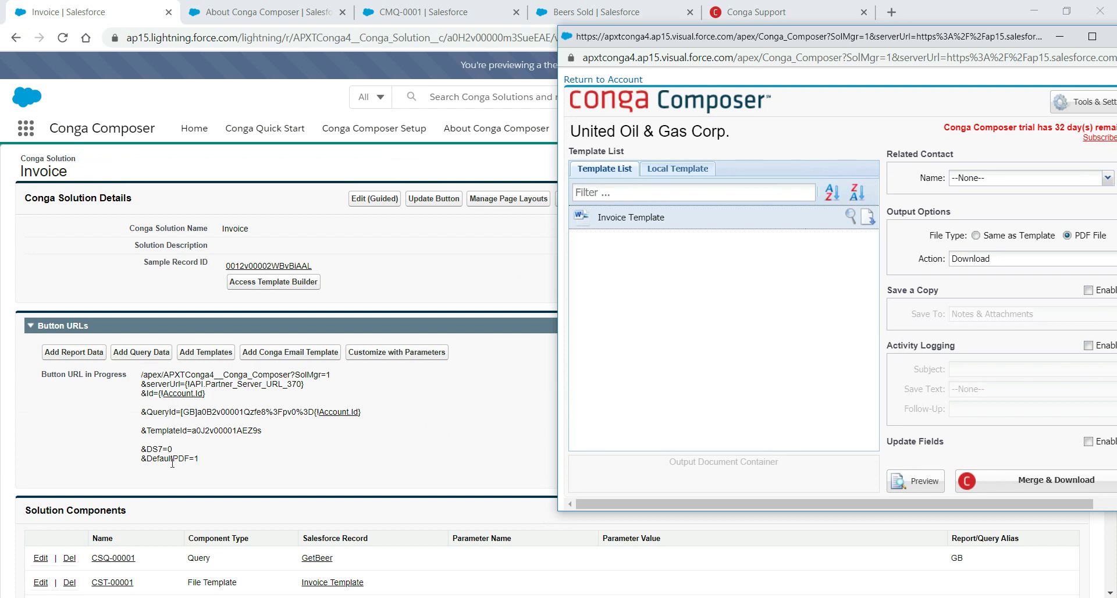
{"action": "left_click", "coordinate": [959, 20]}
{"action": "mouse_move", "coordinate": [414, 597]}
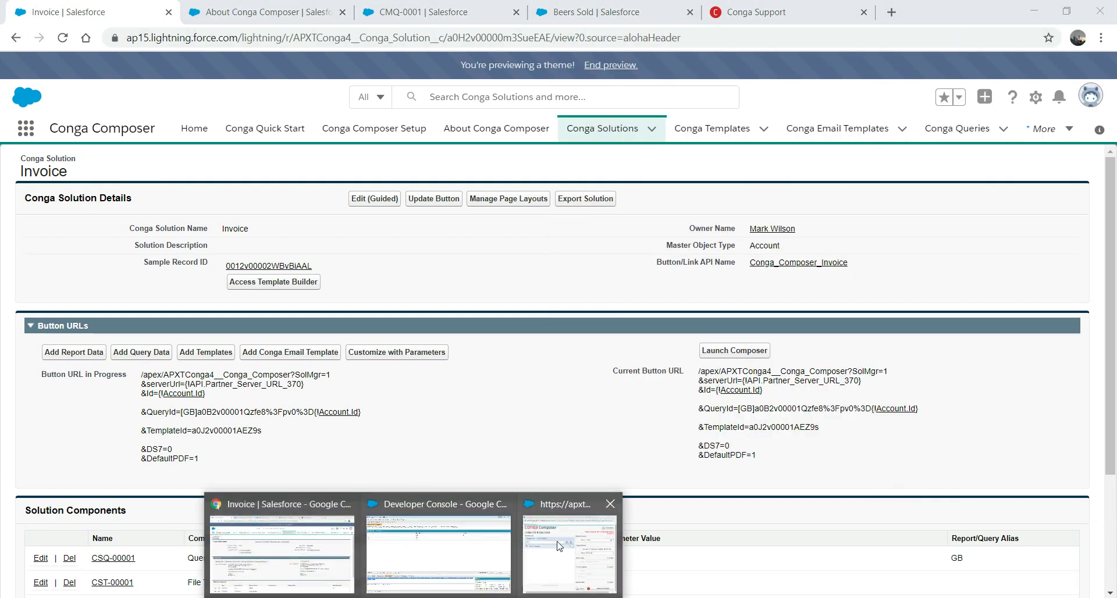
{"action": "left_click", "coordinate": [557, 546]}
{"action": "left_click_drag", "start_coordinate": [901, 42], "coordinate": [567, 81]}
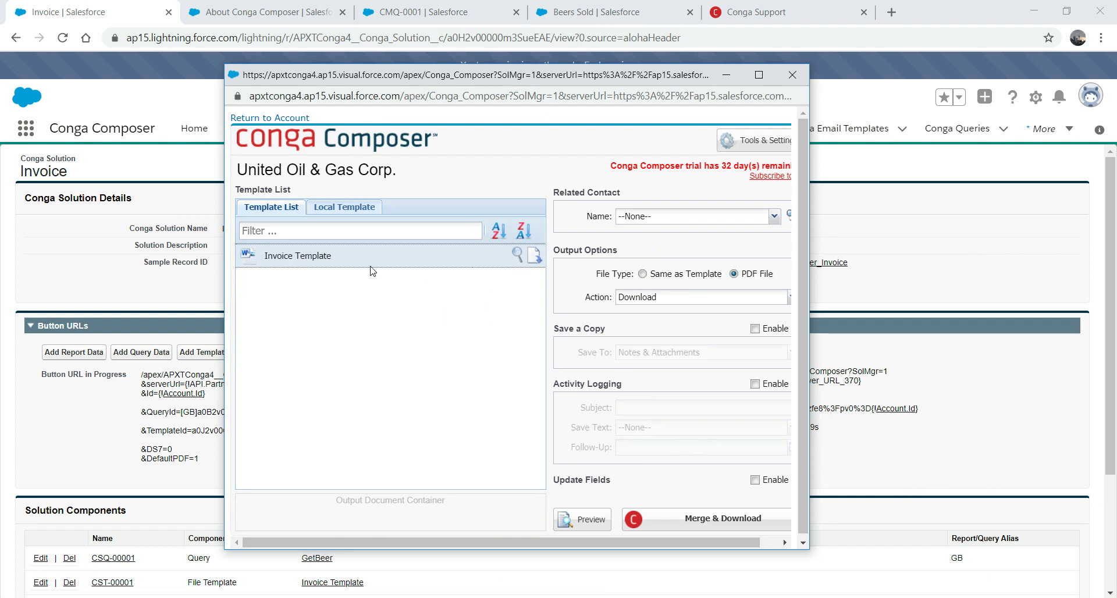
Step: Preview the Invoice Template merge as a PDF, examine the Amount Sold column in the generated file, and close it
{"action": "mouse_move", "coordinate": [372, 270]}
{"action": "left_click", "coordinate": [586, 519]}
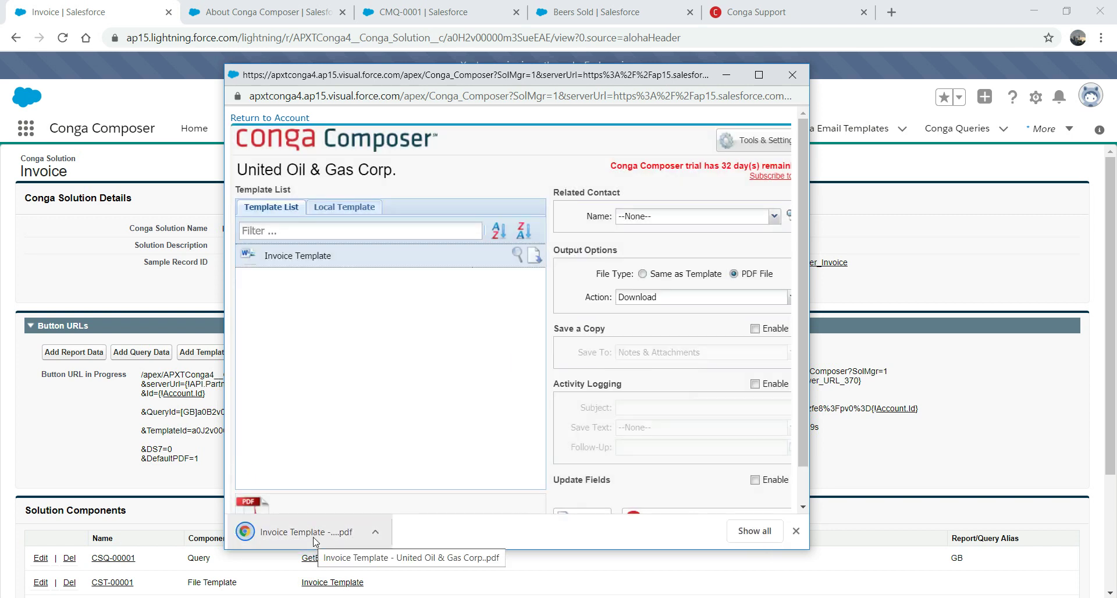
{"action": "left_click", "coordinate": [313, 532]}
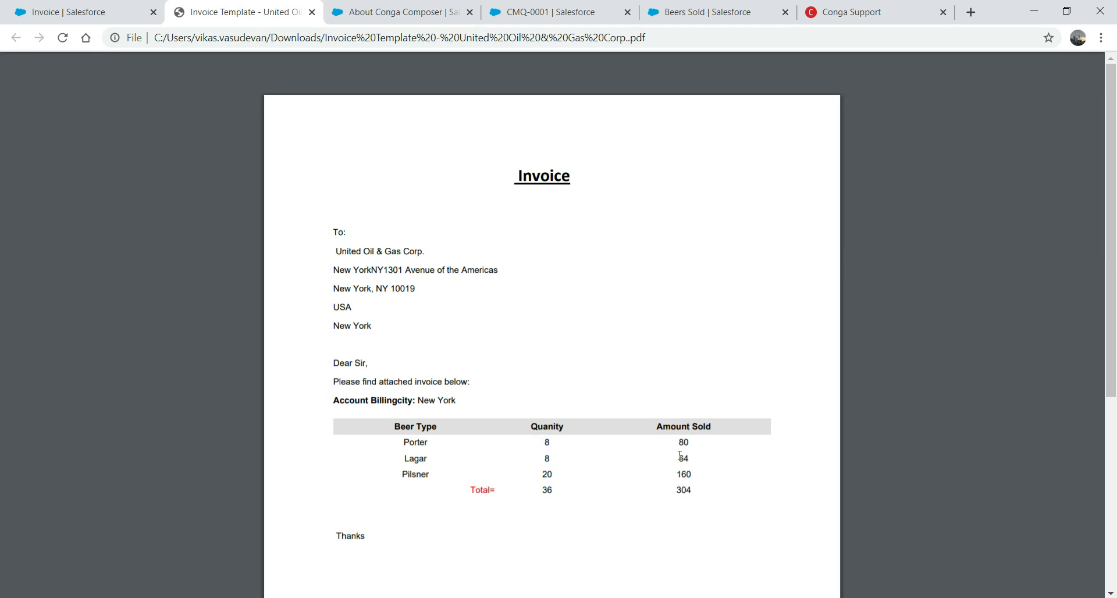
{"action": "left_click_drag", "start_coordinate": [678, 443], "coordinate": [700, 516]}
{"action": "left_click", "coordinate": [704, 512]}
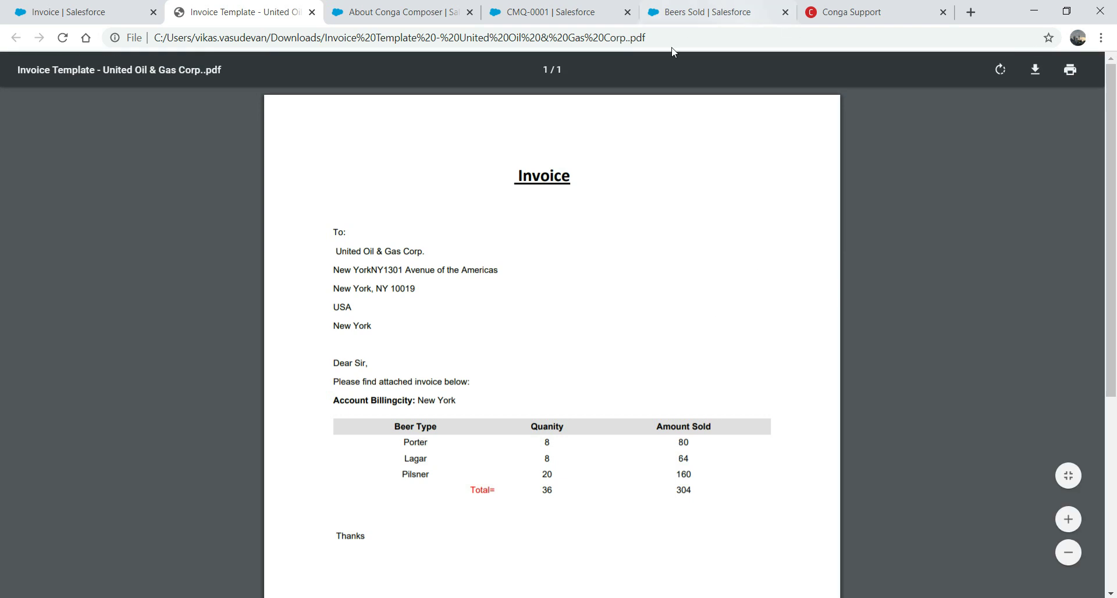
{"action": "left_click", "coordinate": [312, 12]}
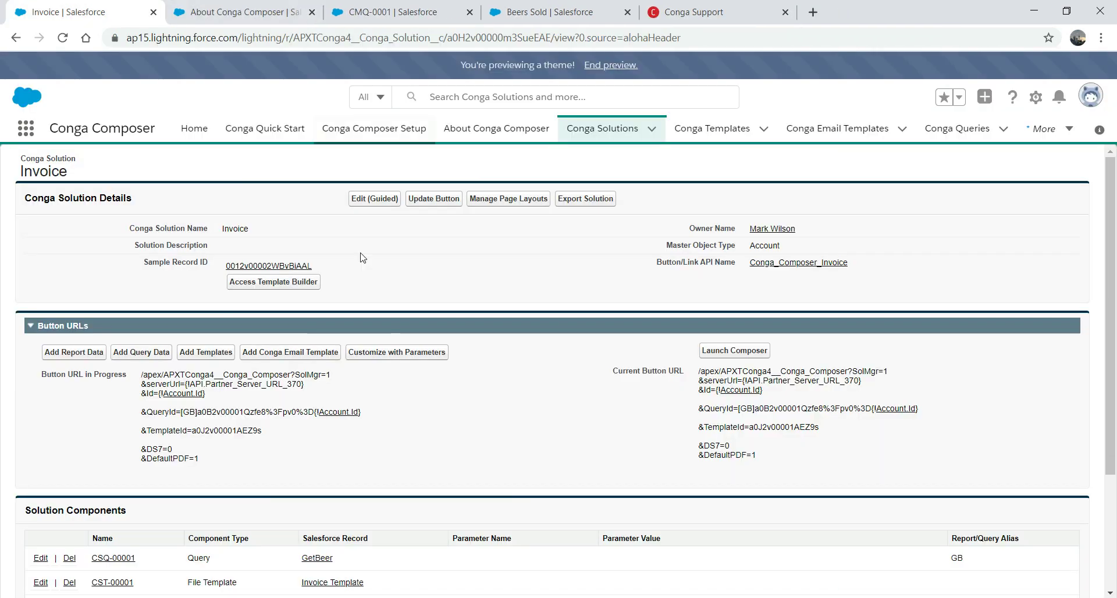
Step: Open InvoiceV1.docx from the desktop, add \#CURRENCY to the BEERS_SOLD_AMOUNT_SOLD merge field, save the document and close it
{"action": "key", "text": "super+d"}
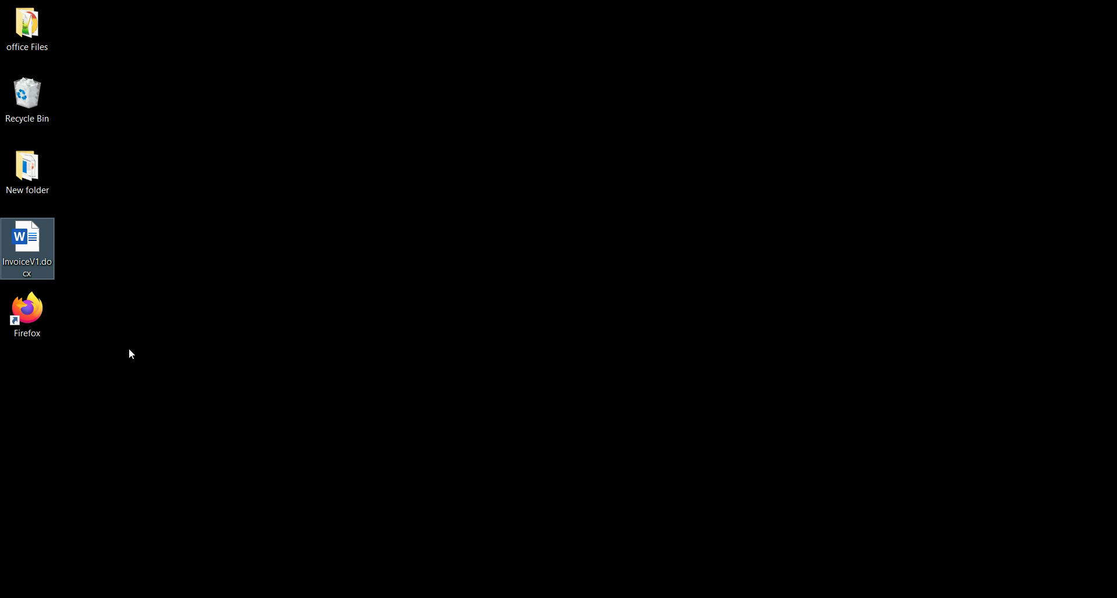
{"action": "double_click", "coordinate": [22, 248]}
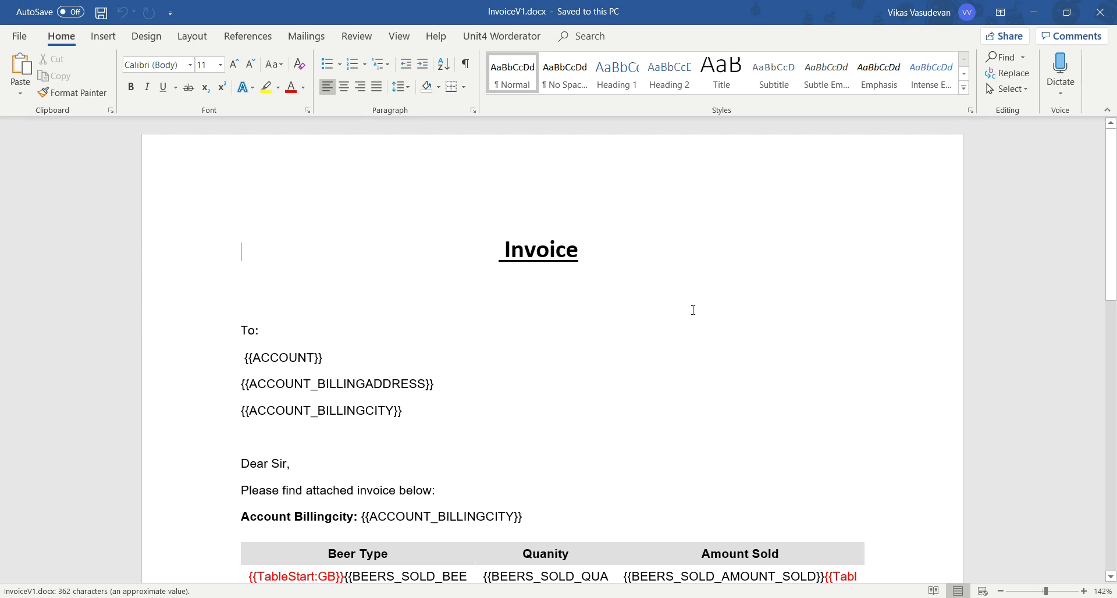
{"action": "left_click_drag", "start_coordinate": [1114, 232], "coordinate": [1114, 354]}
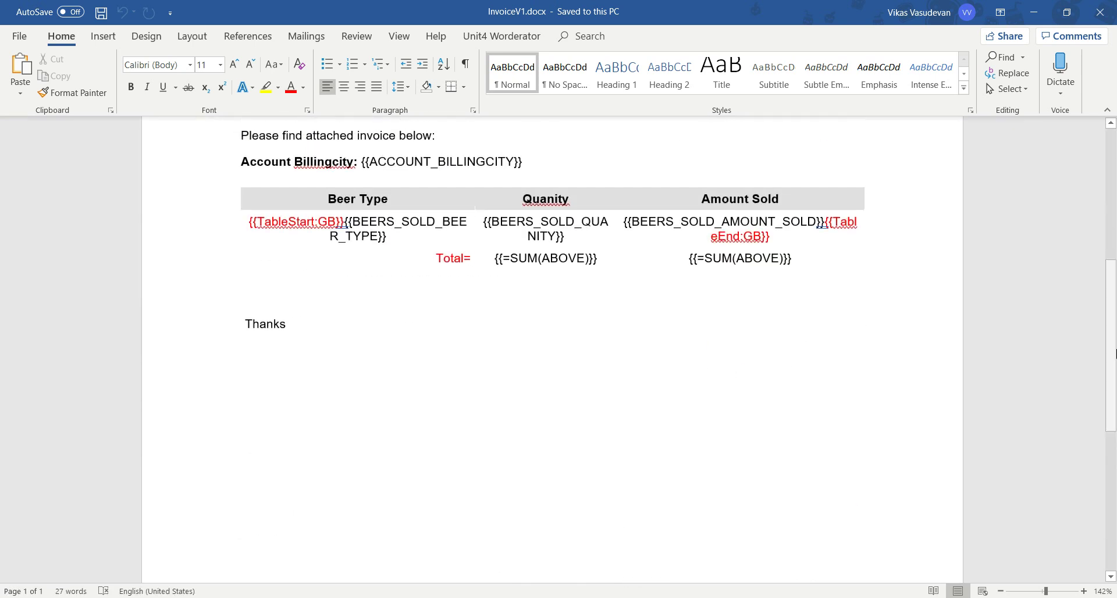
{"action": "left_click", "coordinate": [817, 229]}
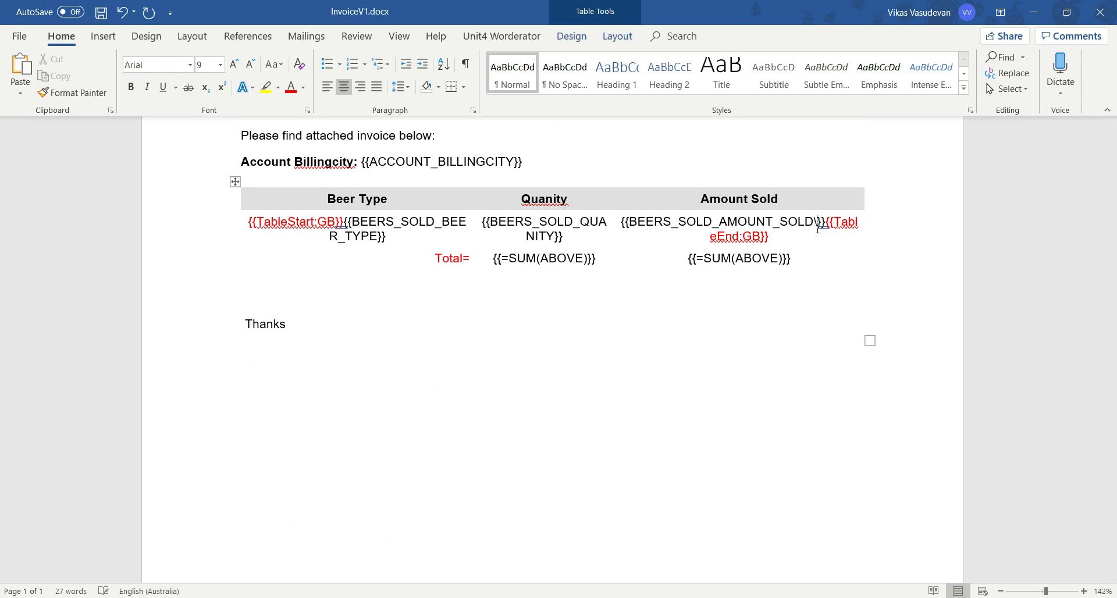
{"action": "type", "text": "CURRENCY"}
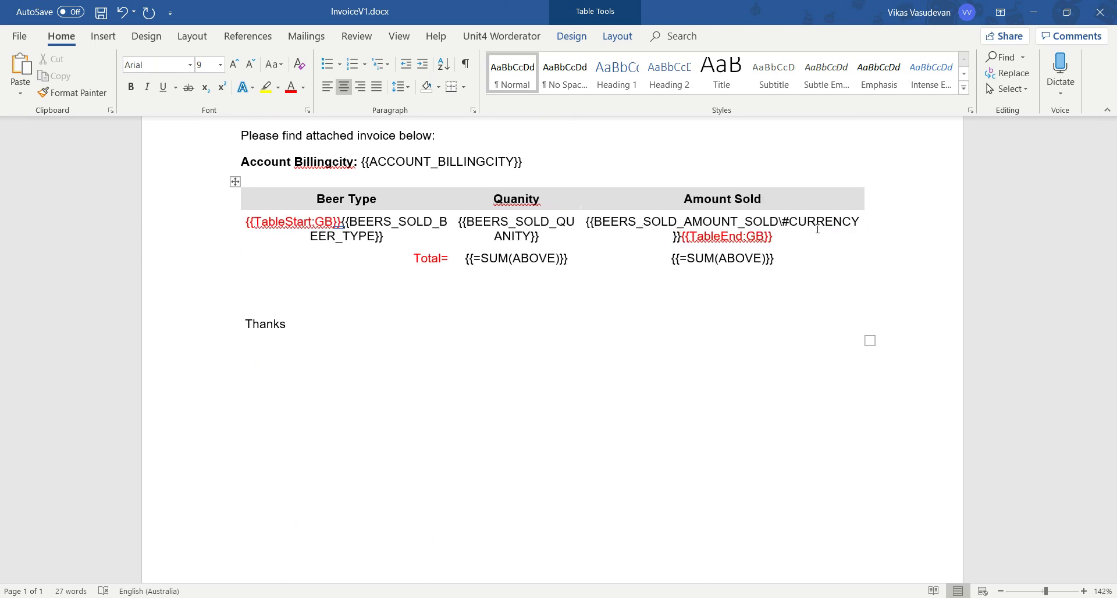
{"action": "key", "text": "ctrl+s"}
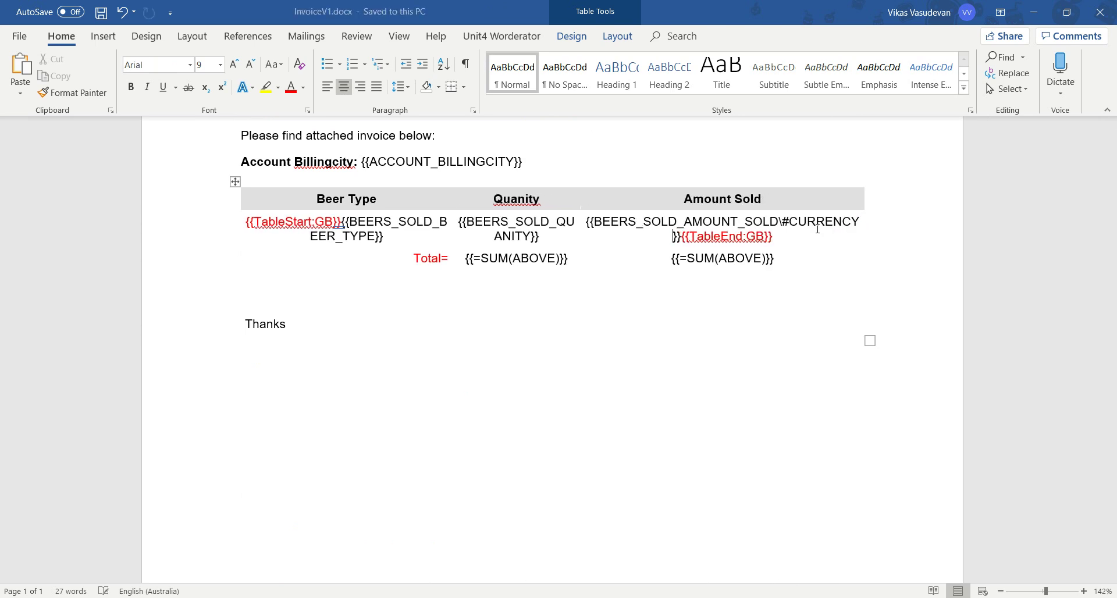
{"action": "left_click", "coordinate": [1085, 18]}
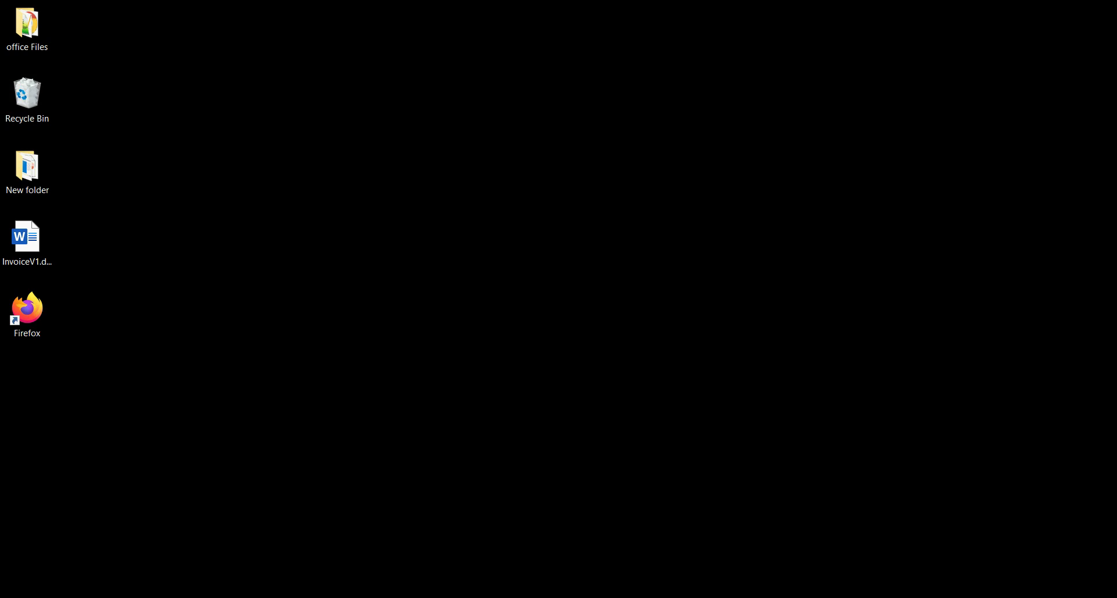
Step: Switch to the browser, launch Composer from the Invoice Conga solution, and load InvoiceV1.docx from the desktop as the local template
{"action": "left_click", "coordinate": [276, 554]}
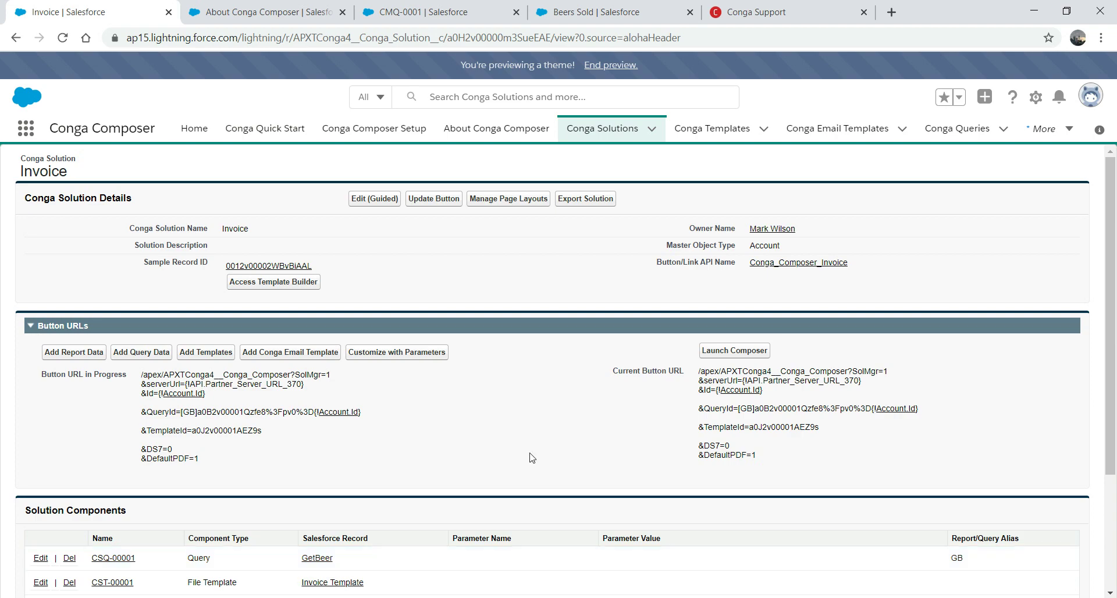
{"action": "left_click", "coordinate": [726, 350]}
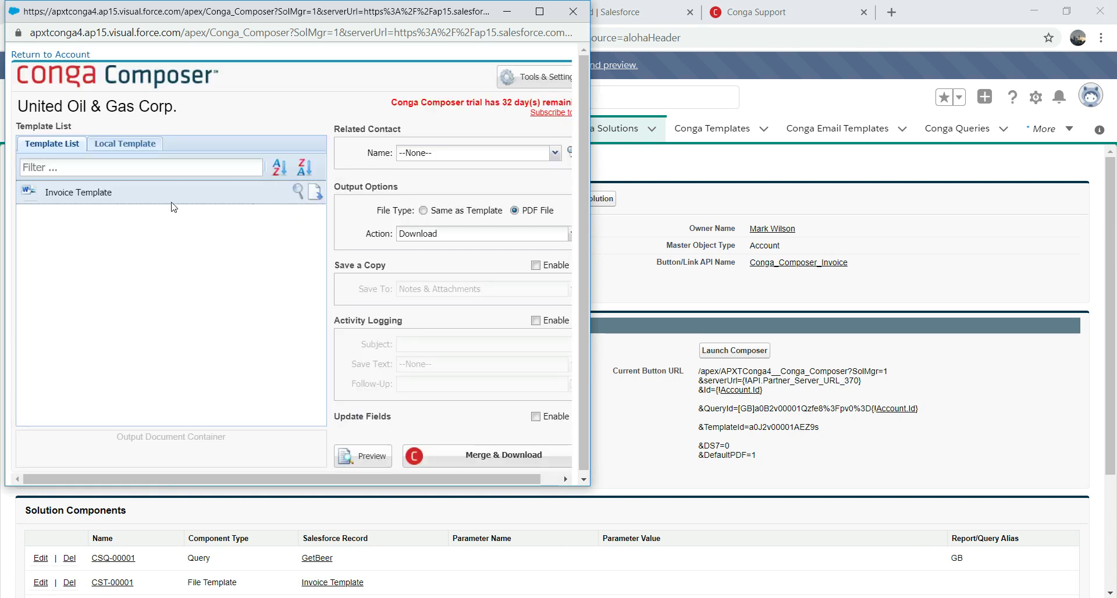
{"action": "left_click", "coordinate": [116, 147]}
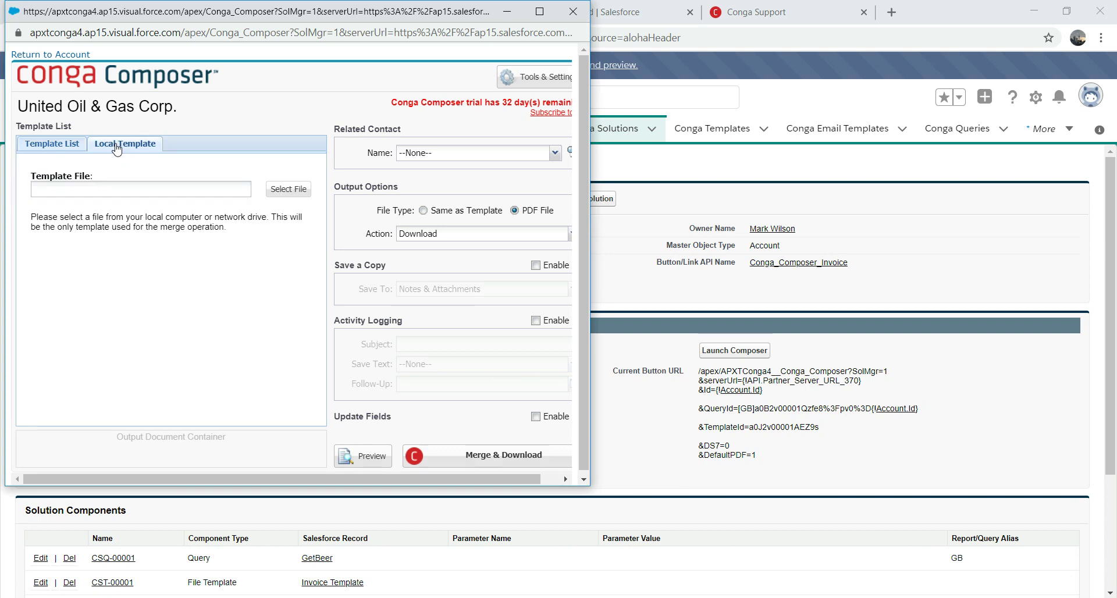
{"action": "left_click", "coordinate": [276, 197]}
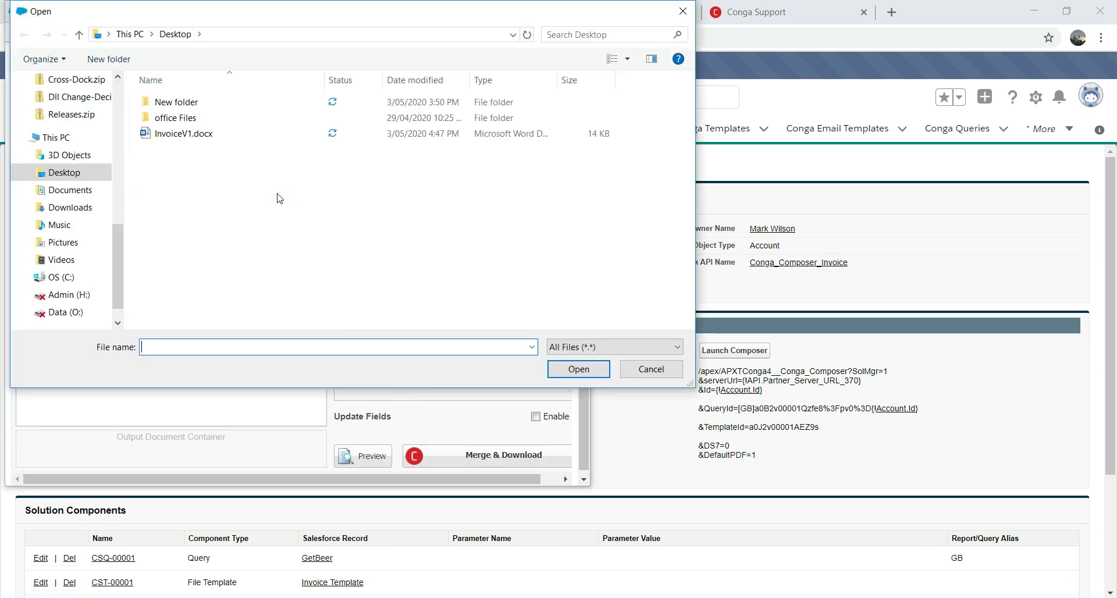
{"action": "double_click", "coordinate": [195, 136]}
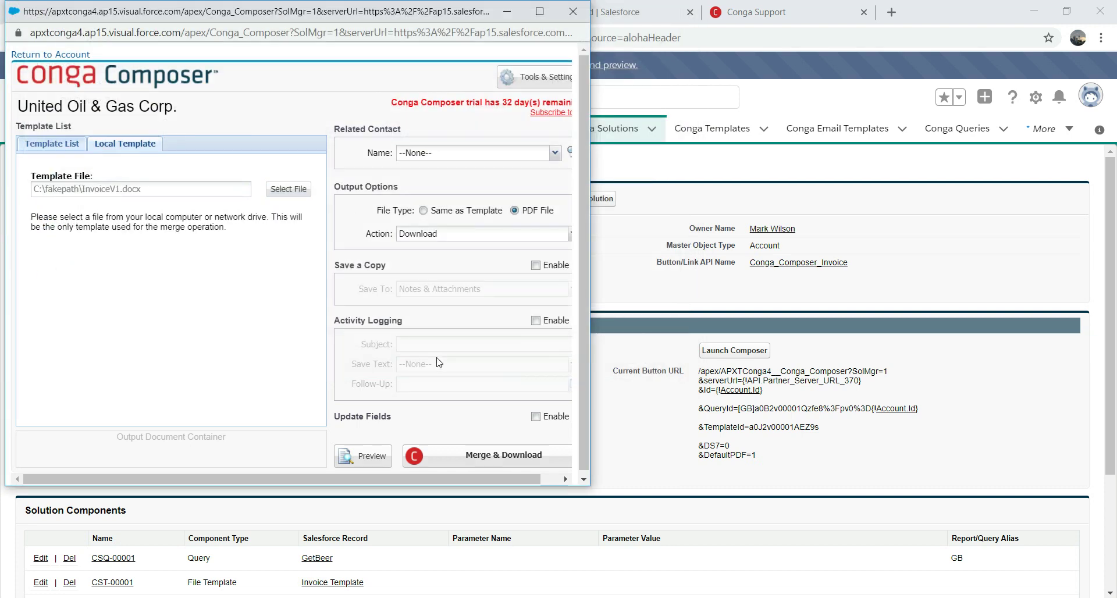
Step: Preview the local template merge as a PDF, examine the currency formatting of the Amount Sold column in the generated file, and close it
{"action": "left_click", "coordinate": [368, 456]}
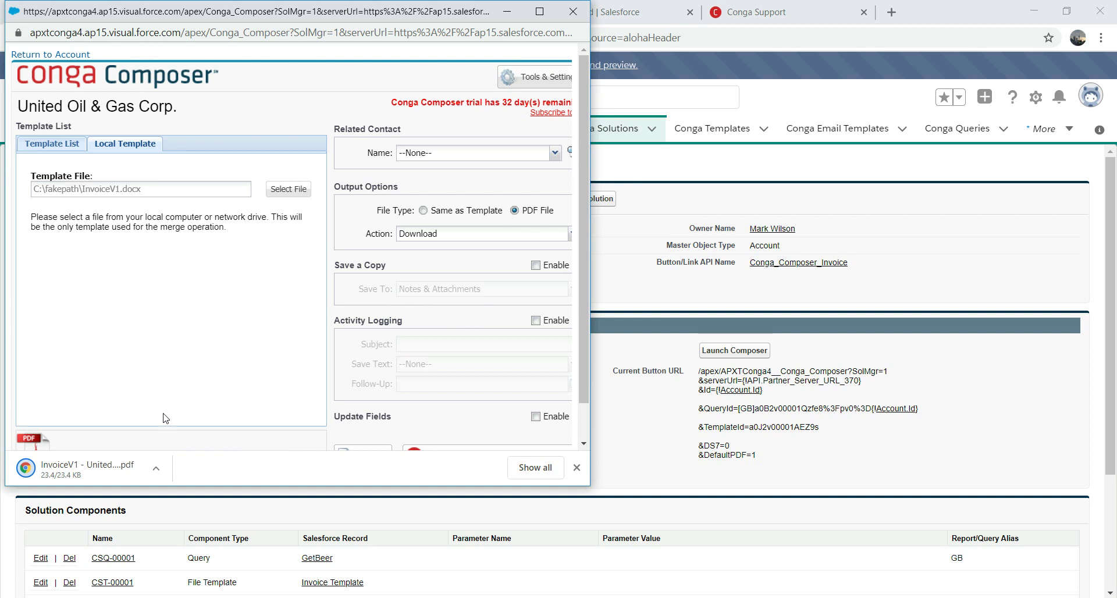
{"action": "left_click", "coordinate": [112, 473]}
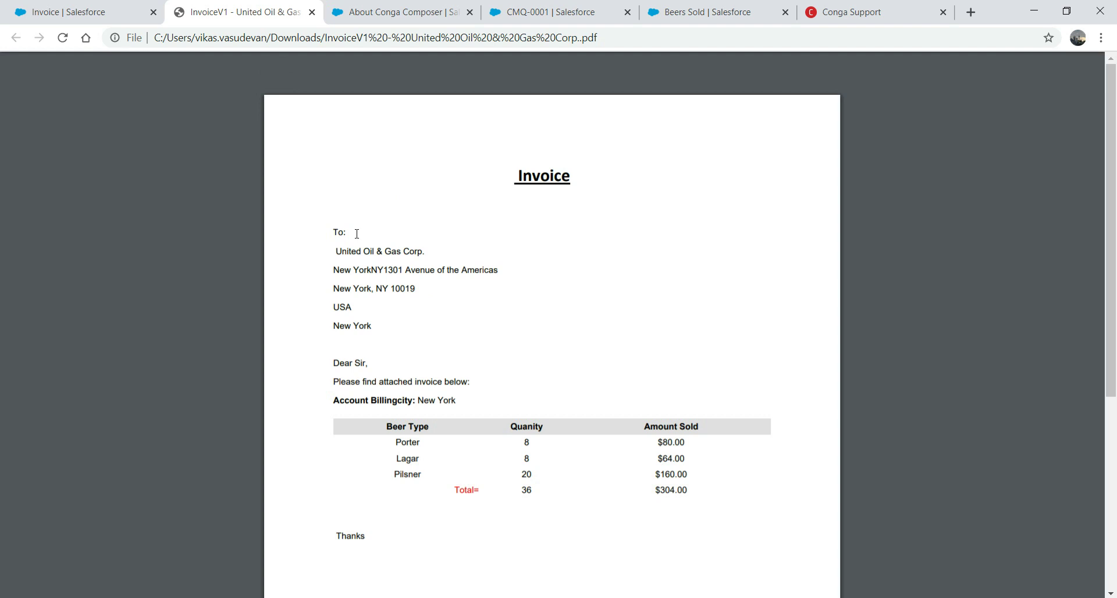
{"action": "left_click", "coordinate": [312, 12]}
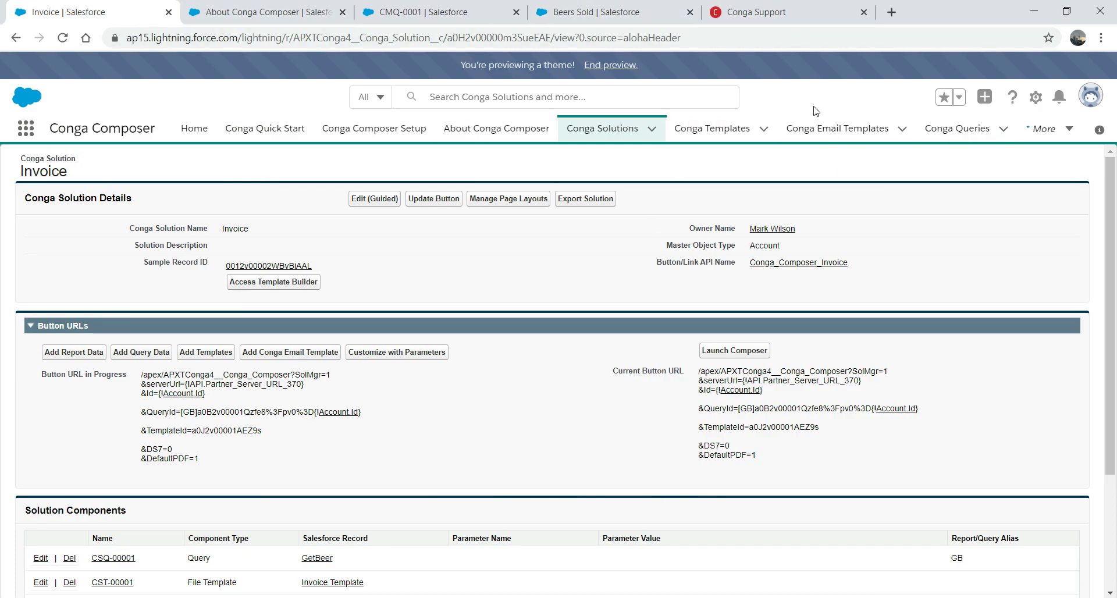
Step: Switch to Salesforce Classic and open the United Oil & Gas Corp. account from the list of recent accounts
{"action": "left_click", "coordinate": [1032, 99]}
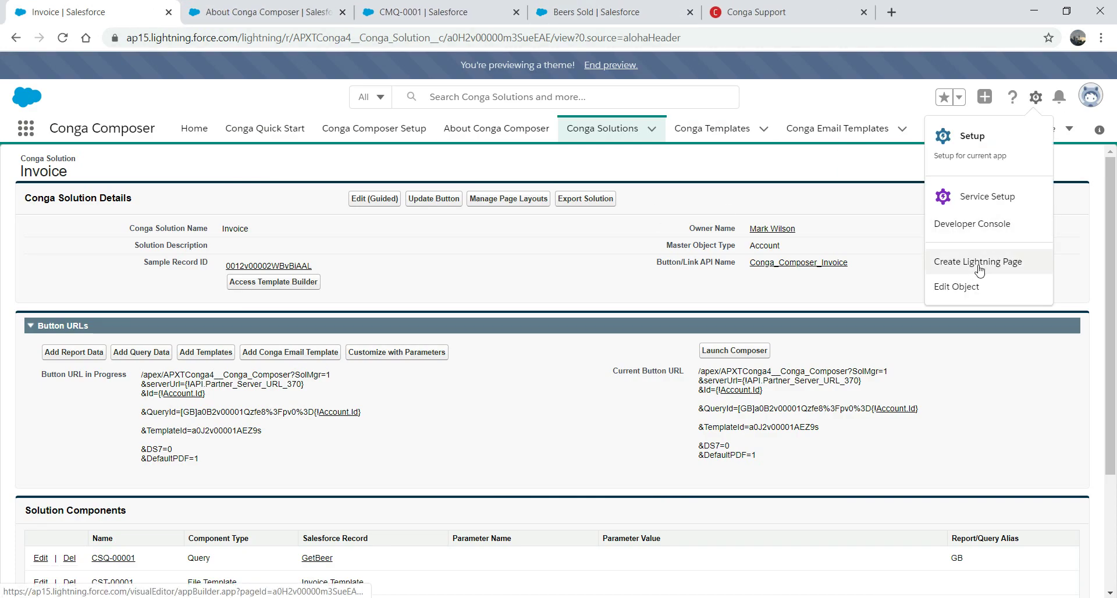
{"action": "left_click", "coordinate": [1077, 100]}
{"action": "left_click", "coordinate": [913, 304]}
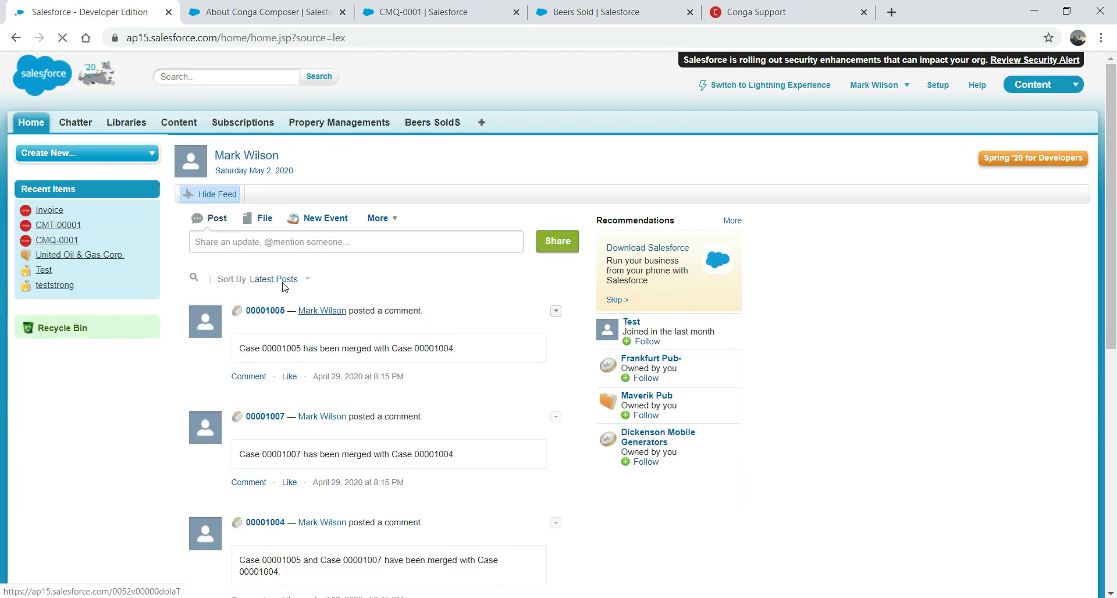
{"action": "left_click", "coordinate": [482, 123]}
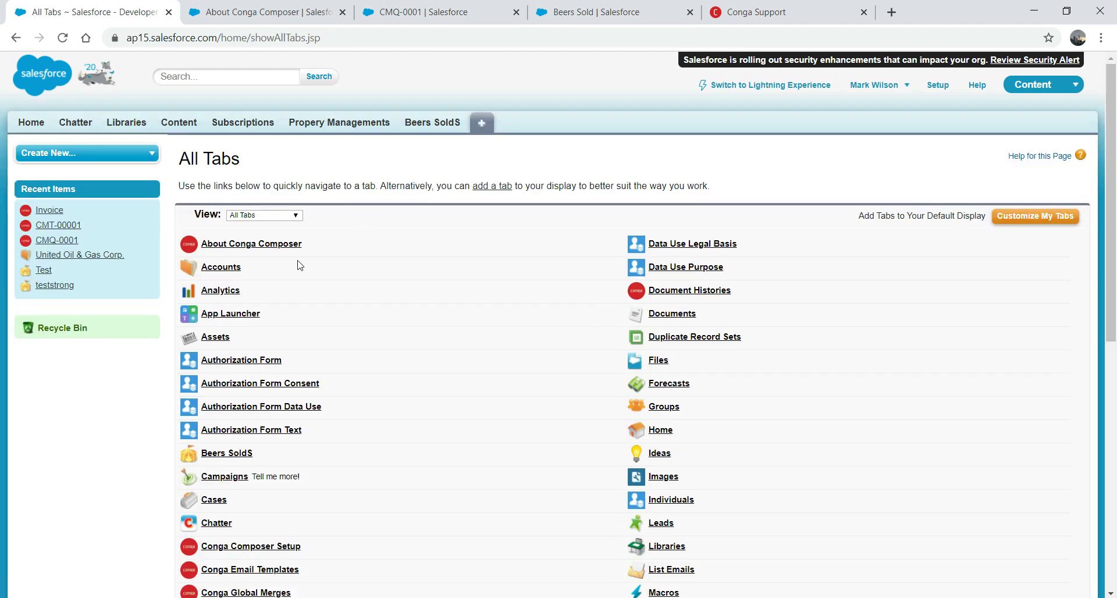
{"action": "left_click", "coordinate": [233, 270]}
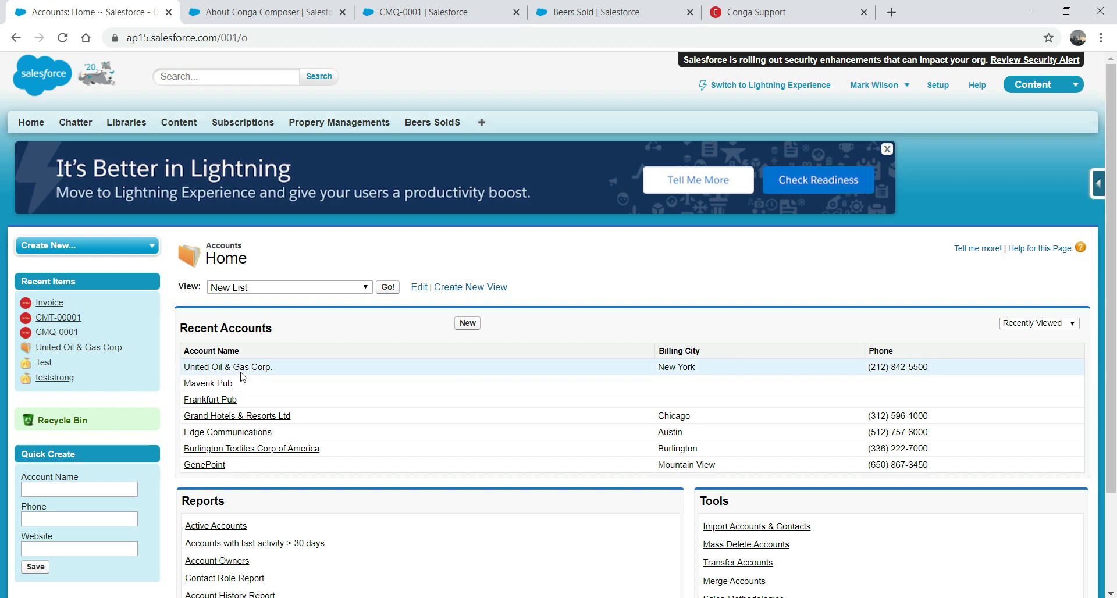
{"action": "left_click", "coordinate": [241, 368]}
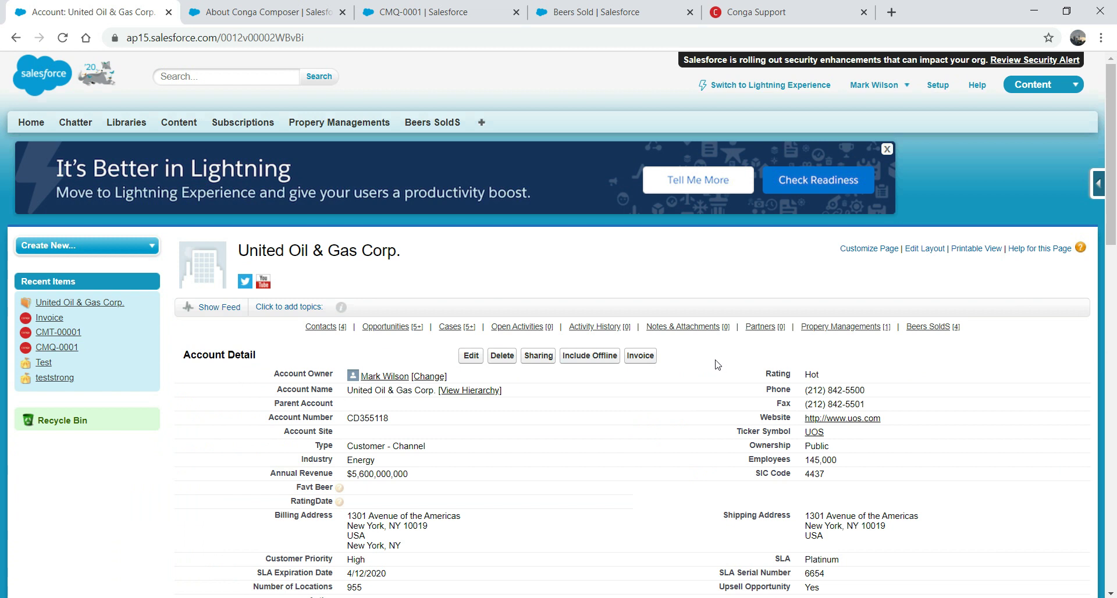
Step: Run the Invoice action on the account, preview the stored Invoice Template as a PDF, examine its beer table, and close the file
{"action": "left_click", "coordinate": [640, 357]}
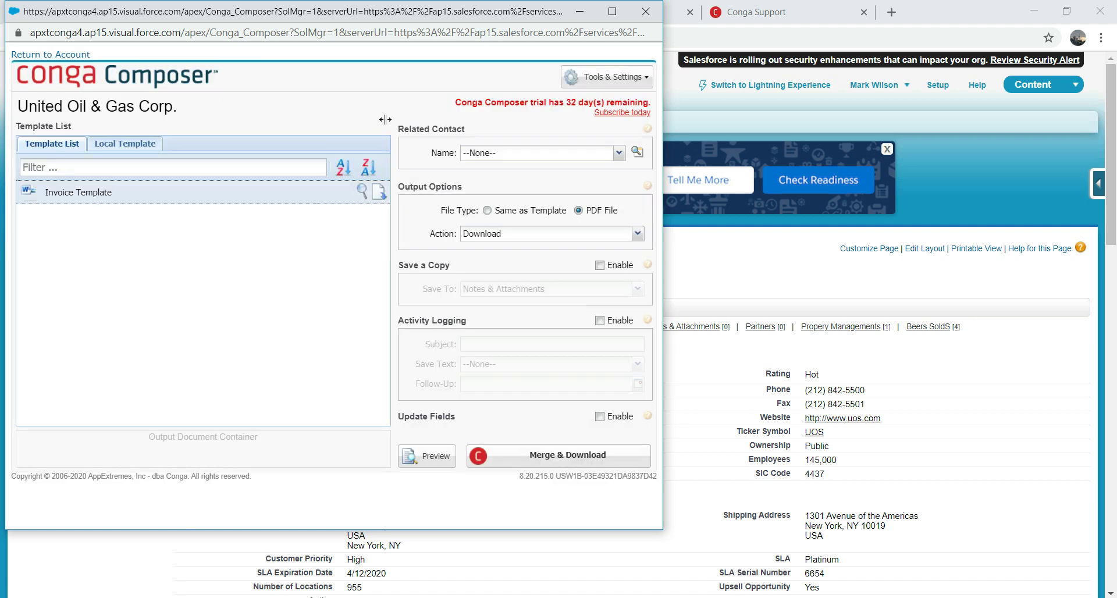
{"action": "left_click", "coordinate": [134, 148]}
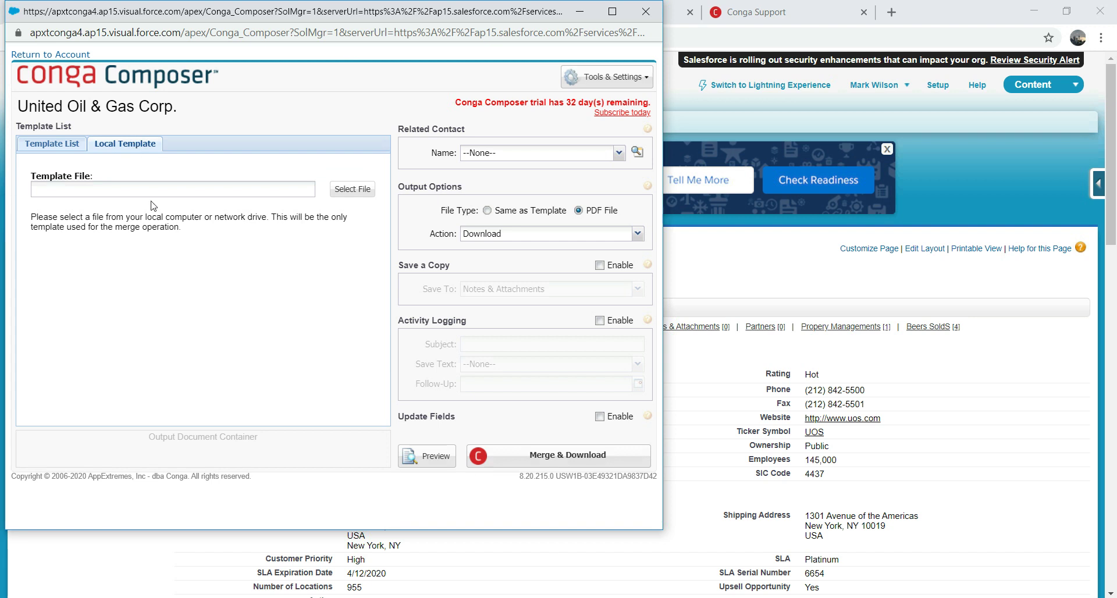
{"action": "left_click", "coordinate": [60, 150]}
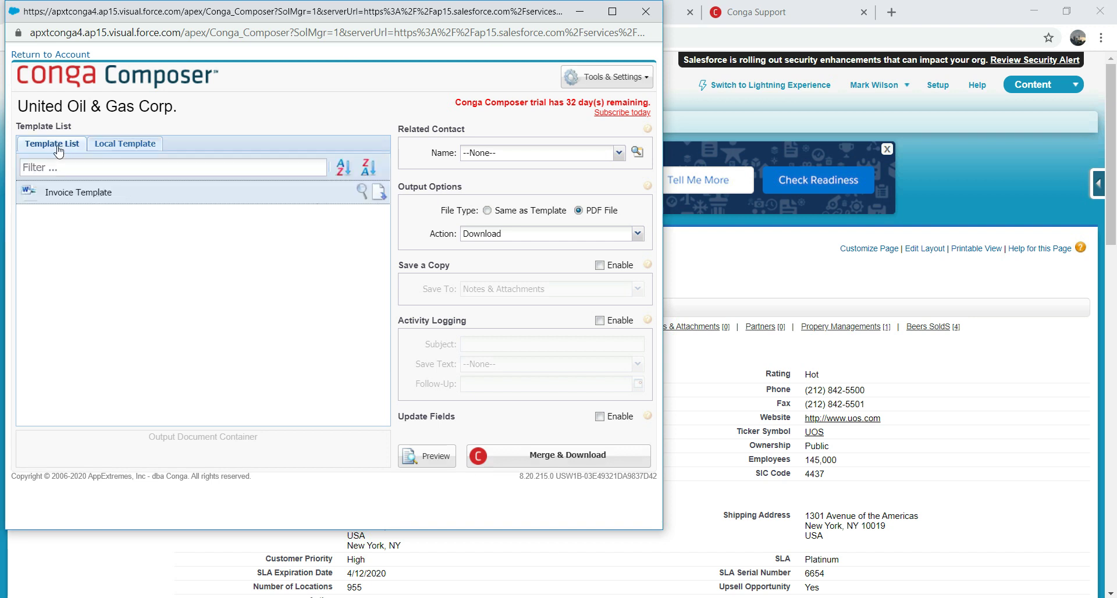
{"action": "left_click", "coordinate": [426, 460]}
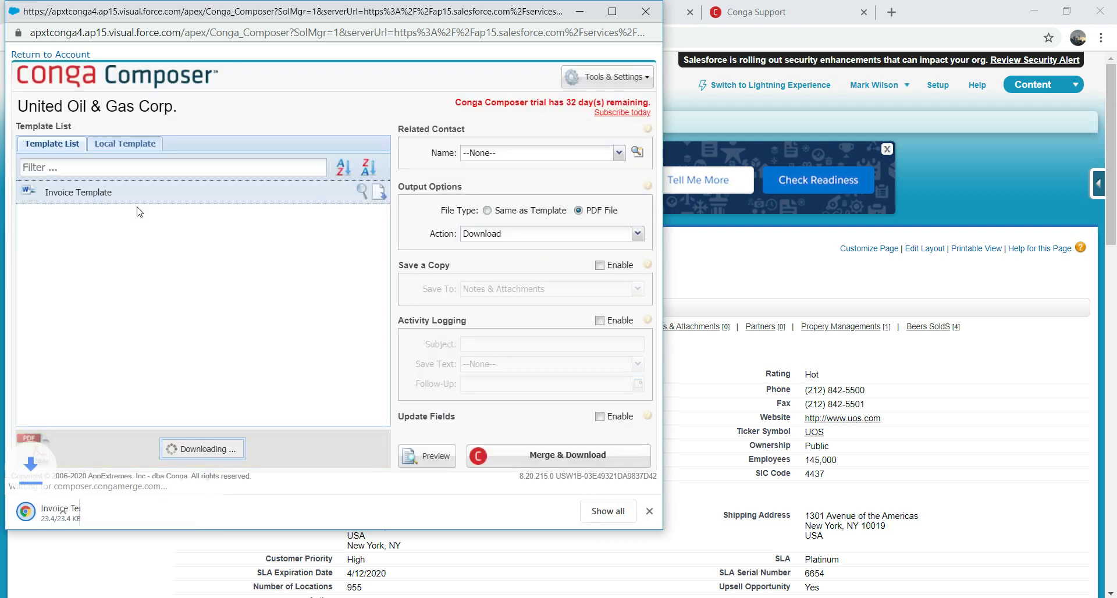
{"action": "left_click", "coordinate": [117, 519]}
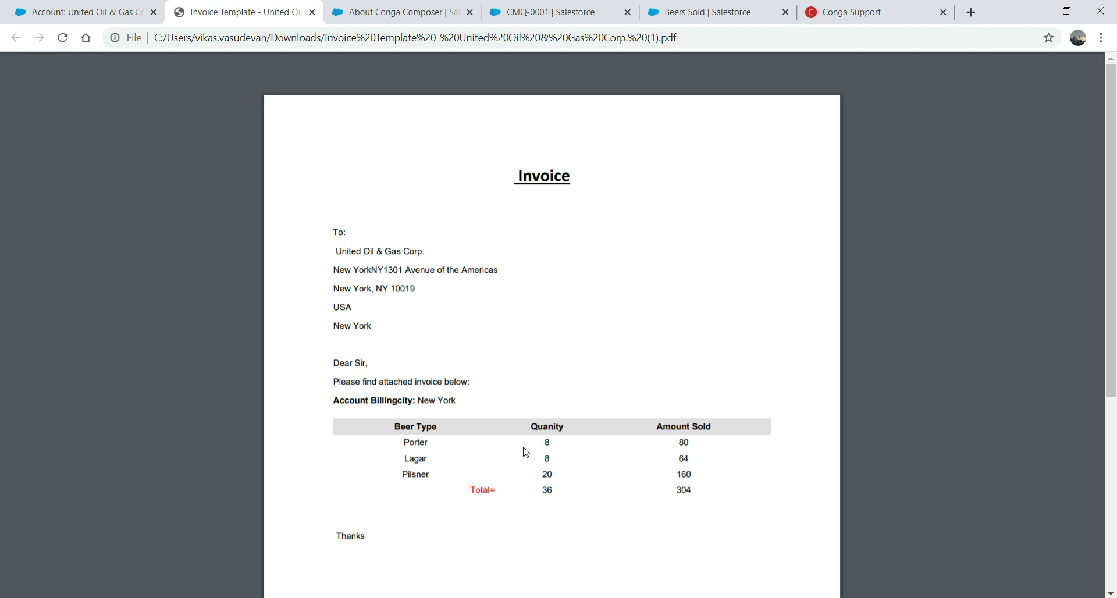
{"action": "left_click", "coordinate": [311, 14]}
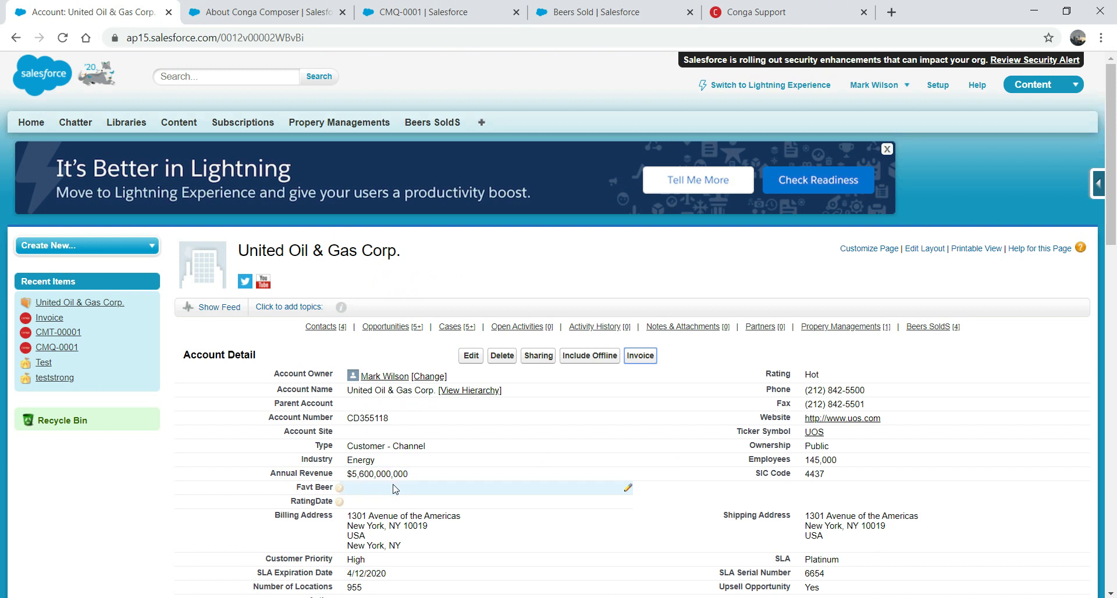
Step: Open InvoiceV1.docx from the desktop and review the merge fields in its beer table
{"action": "key", "text": "super+d"}
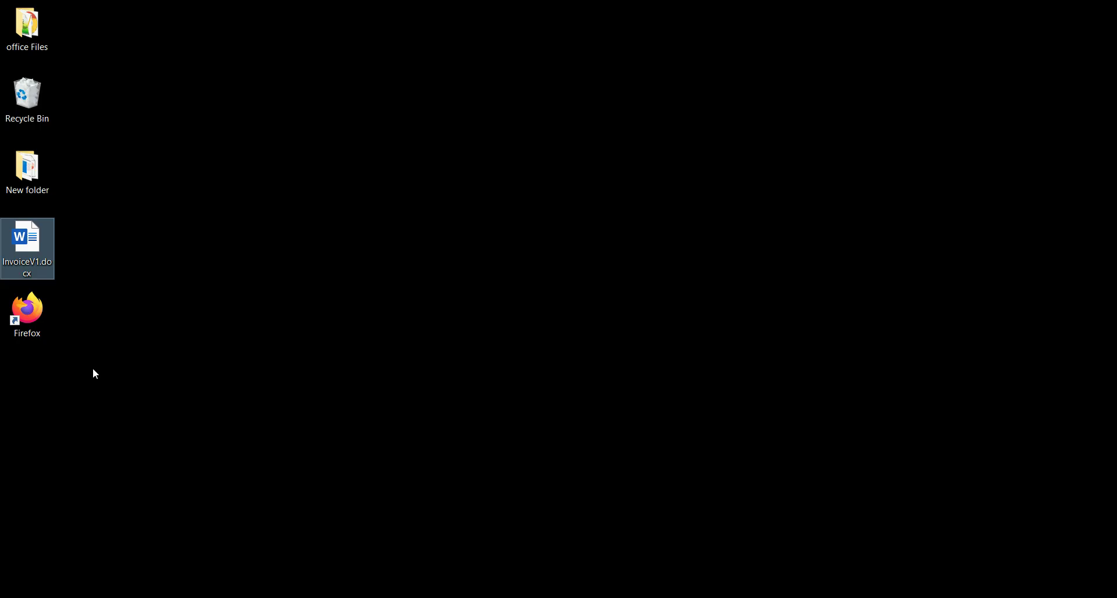
{"action": "double_click", "coordinate": [37, 259]}
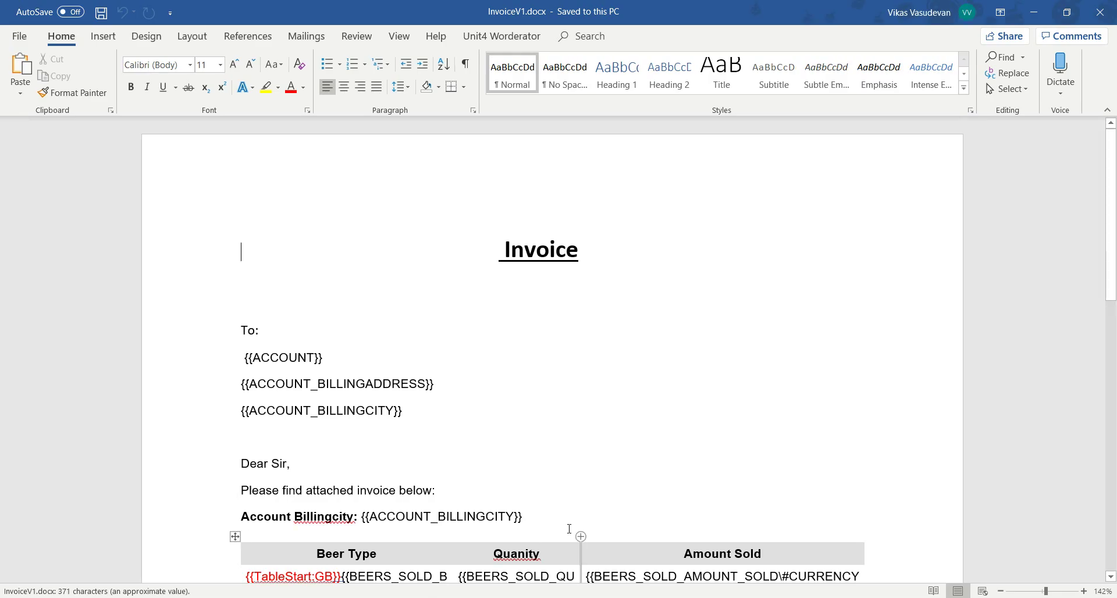
{"action": "left_click", "coordinate": [254, 538]}
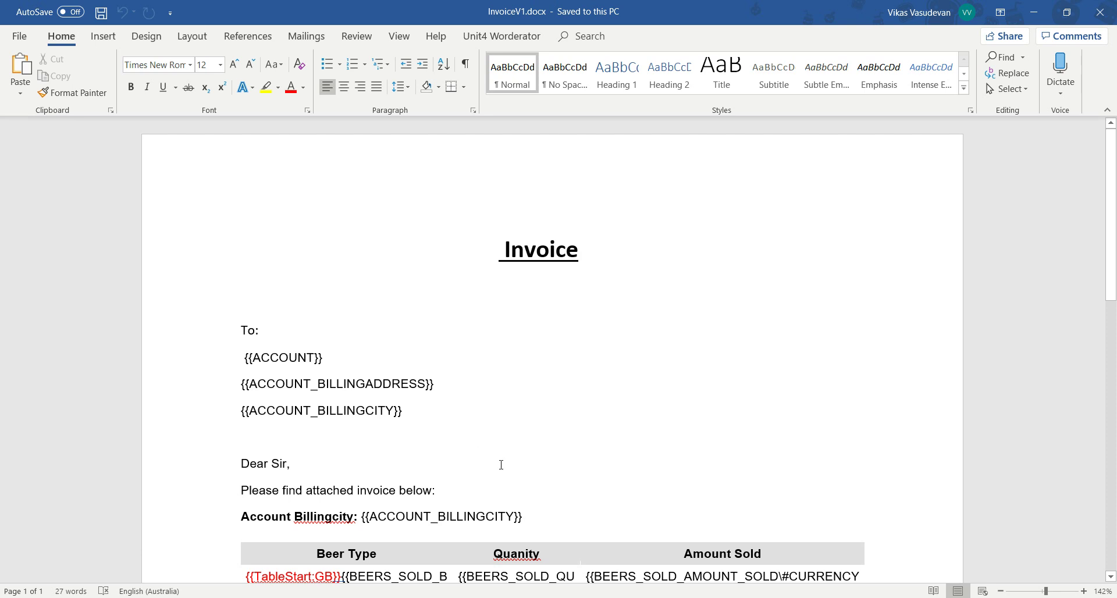
{"action": "scroll", "coordinate": [1102, 248], "scroll_direction": "down", "scroll_amount": 4}
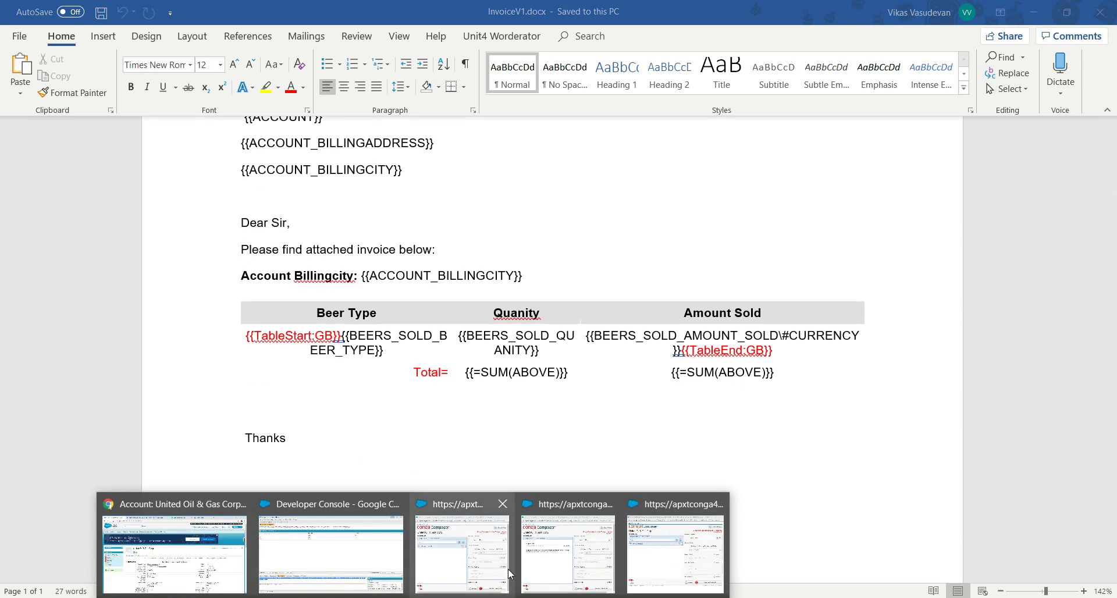
Step: Switch to the Developer Console, resume its idle session, review the grouped Beers_Sold__c query, and return to the Word template
{"action": "key", "text": "alt+Tab"}
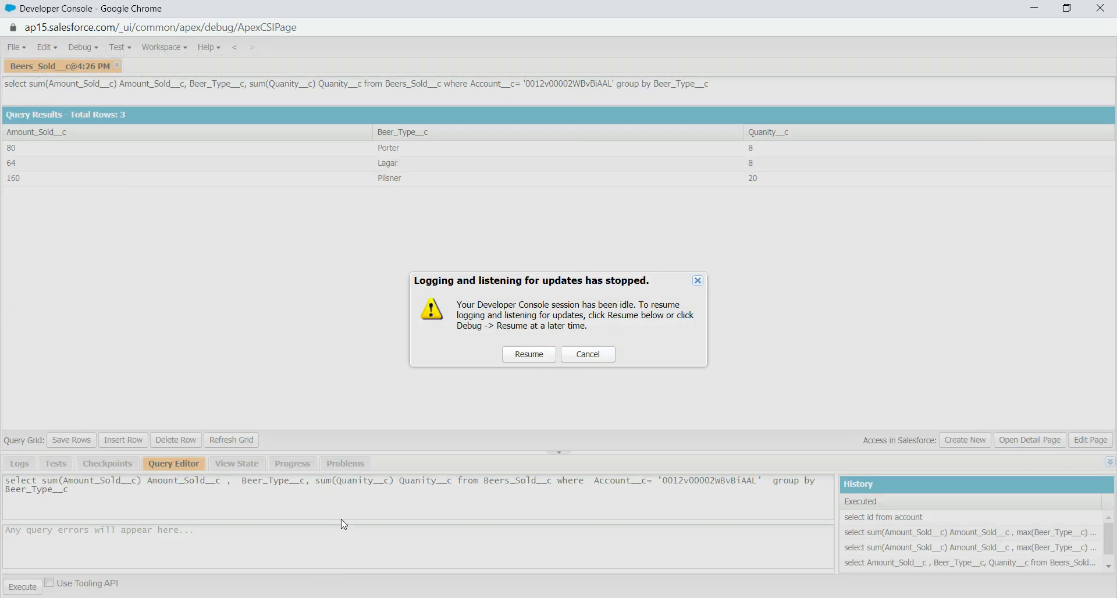
{"action": "left_click", "coordinate": [529, 355]}
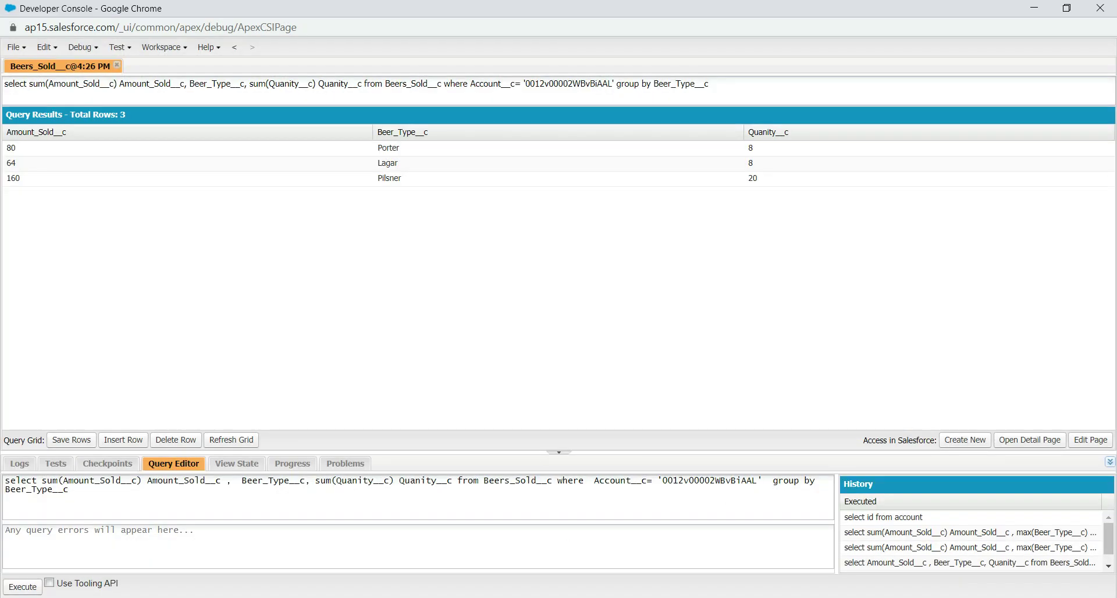
{"action": "key", "text": "alt+Tab"}
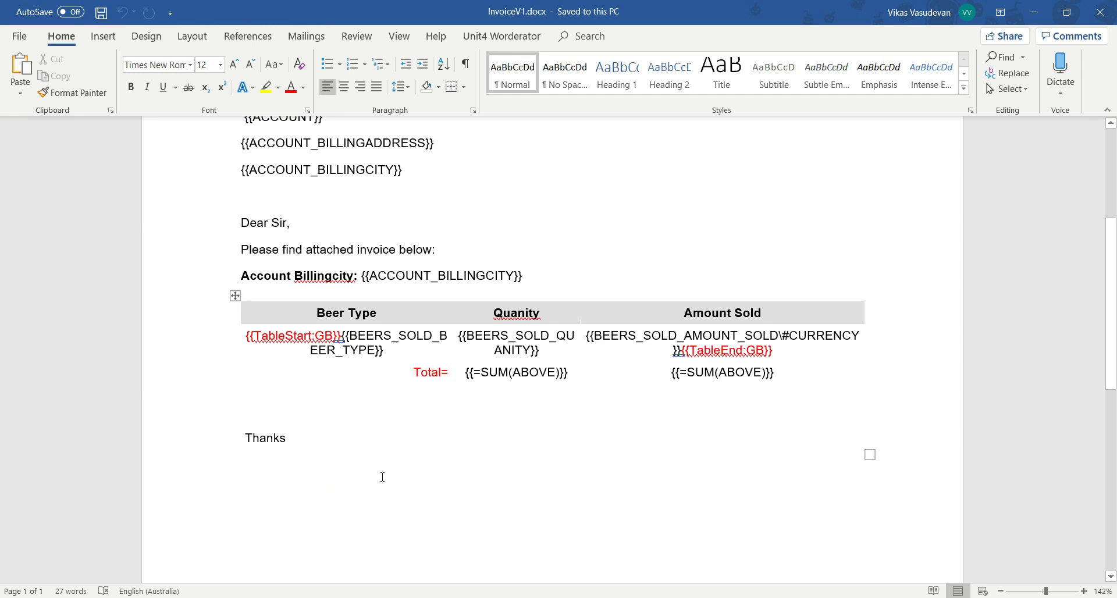
Step: Open Conga query CMQ-0001 in the browser and compare its SOQL select statement with the merge fields in InvoiceV1.docx
{"action": "left_click", "coordinate": [413, 597]}
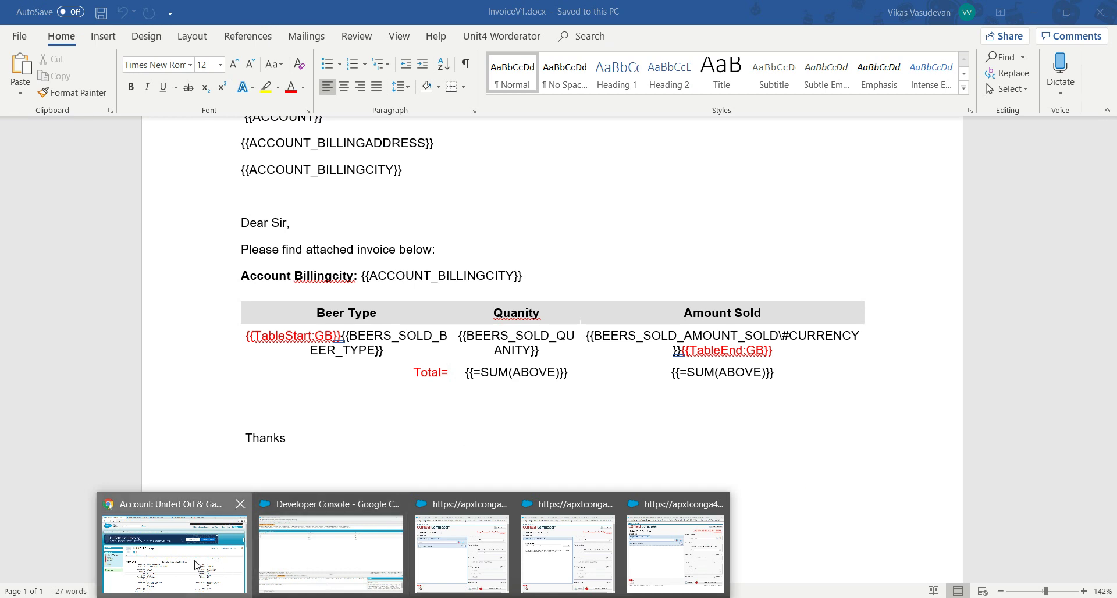
{"action": "left_click", "coordinate": [250, 523]}
{"action": "left_click", "coordinate": [601, 10]}
{"action": "left_click", "coordinate": [401, 12]}
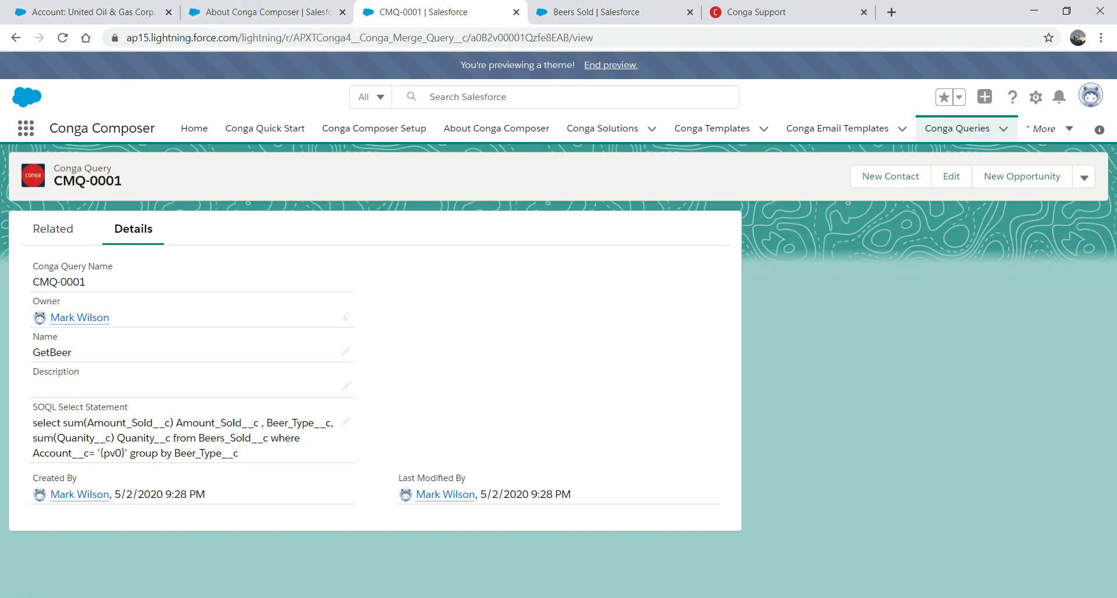
{"action": "key", "text": "alt+Tab"}
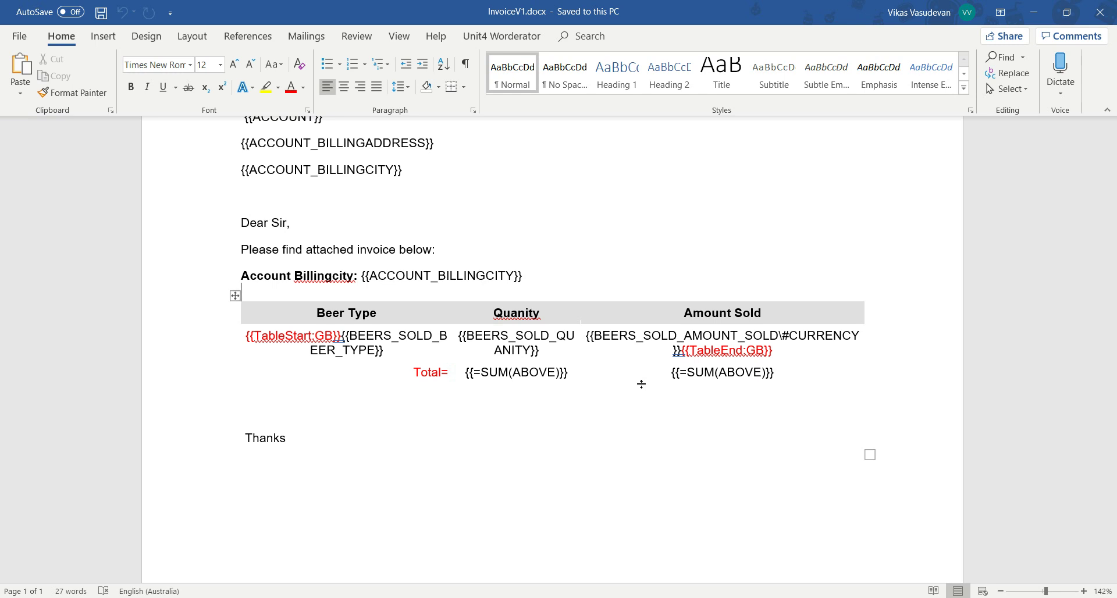
{"action": "left_click", "coordinate": [413, 597]}
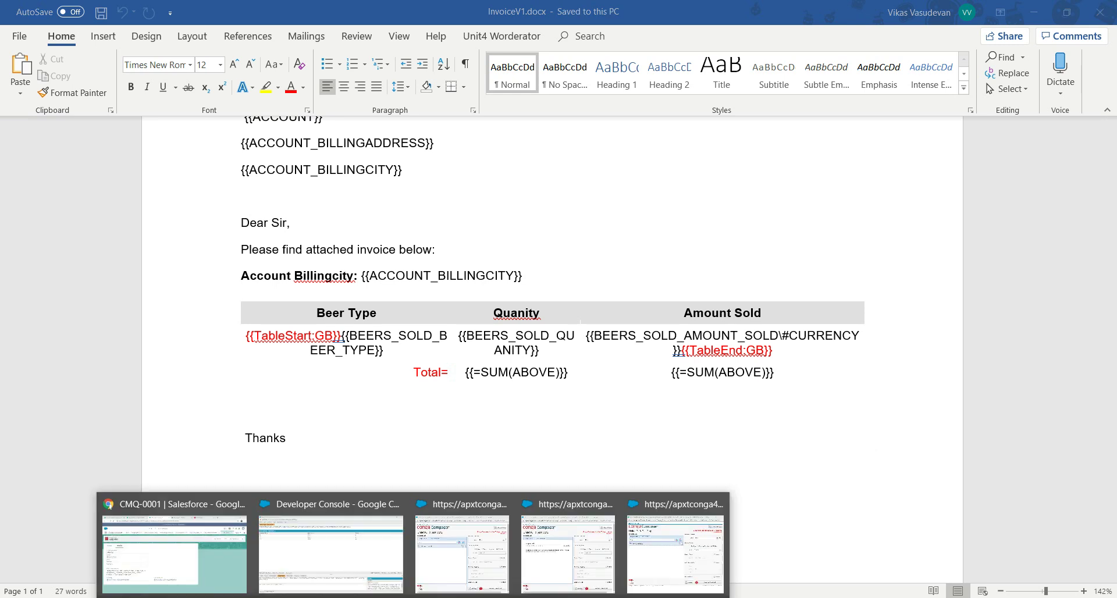
{"action": "left_click", "coordinate": [192, 563]}
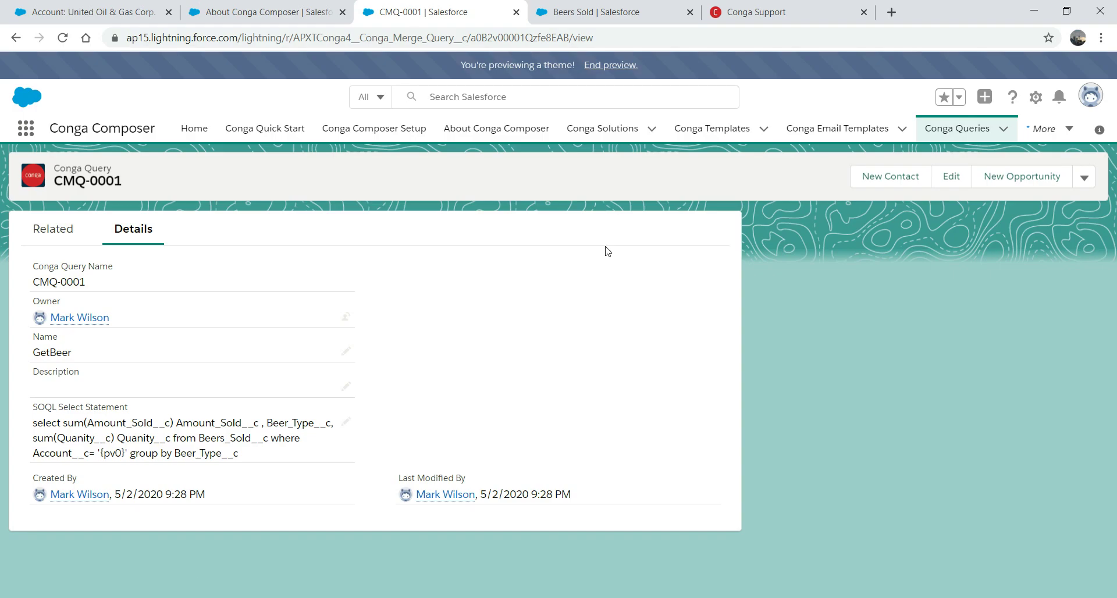